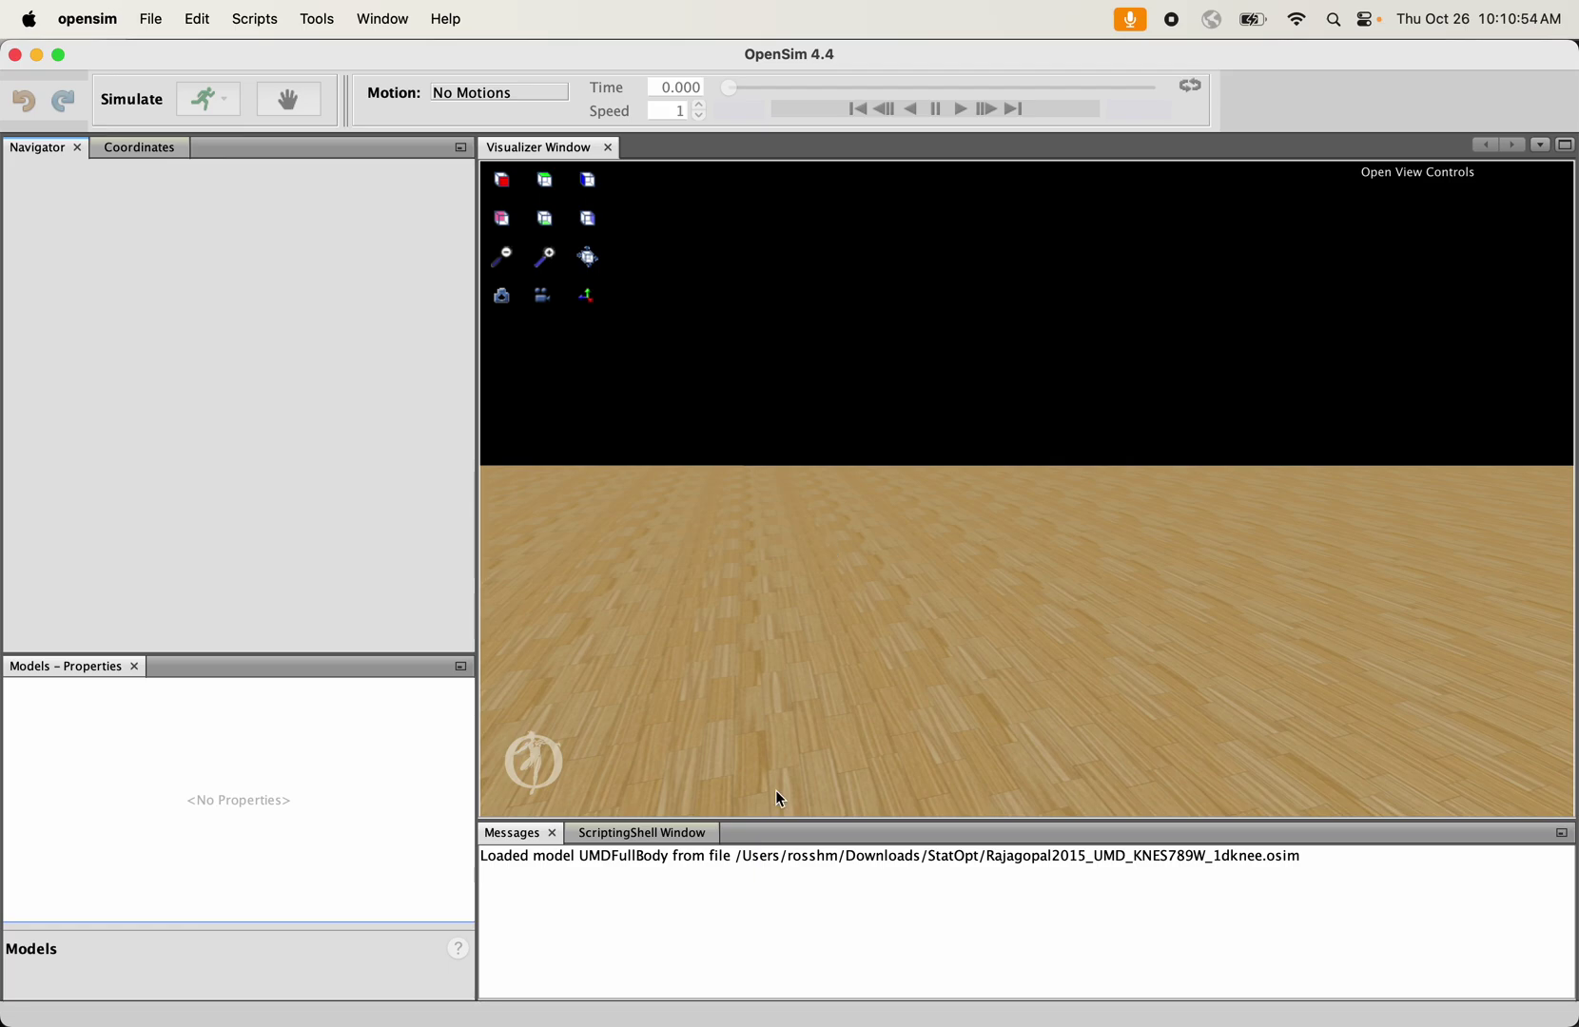
Clear the message log and reopen Rajagopal2015_UMD_KNES789W_1dknee.osim from Recent Files
right_click(778, 888)
click(810, 892)
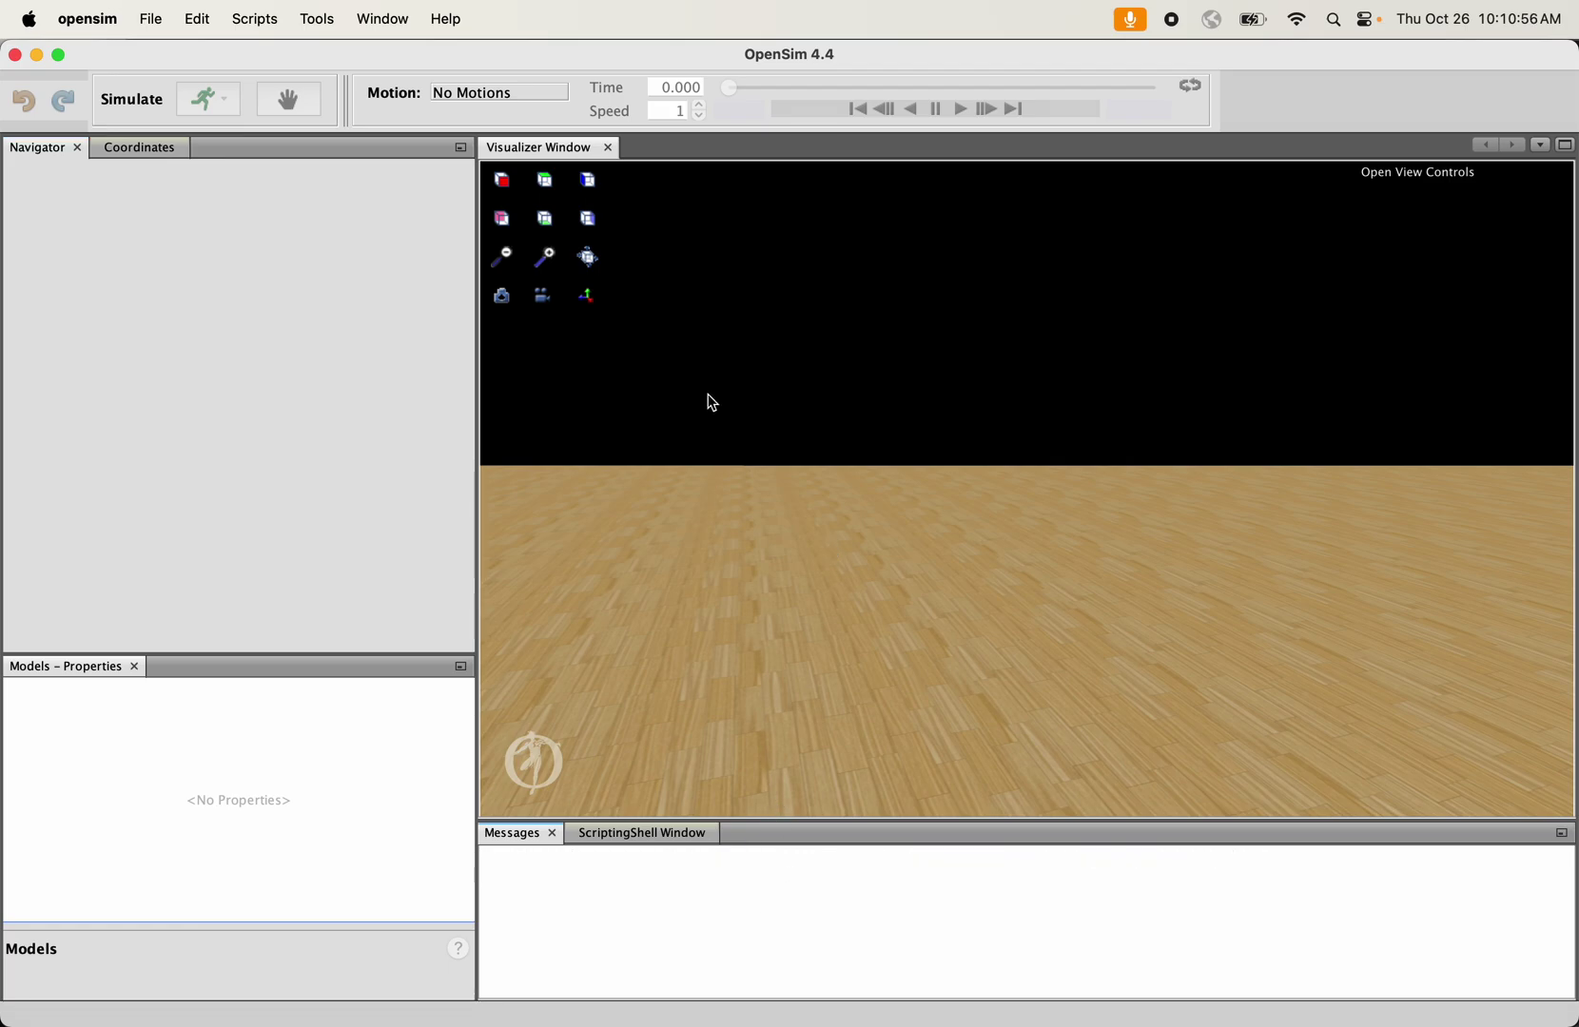
click(150, 19)
mouse_move(151, 119)
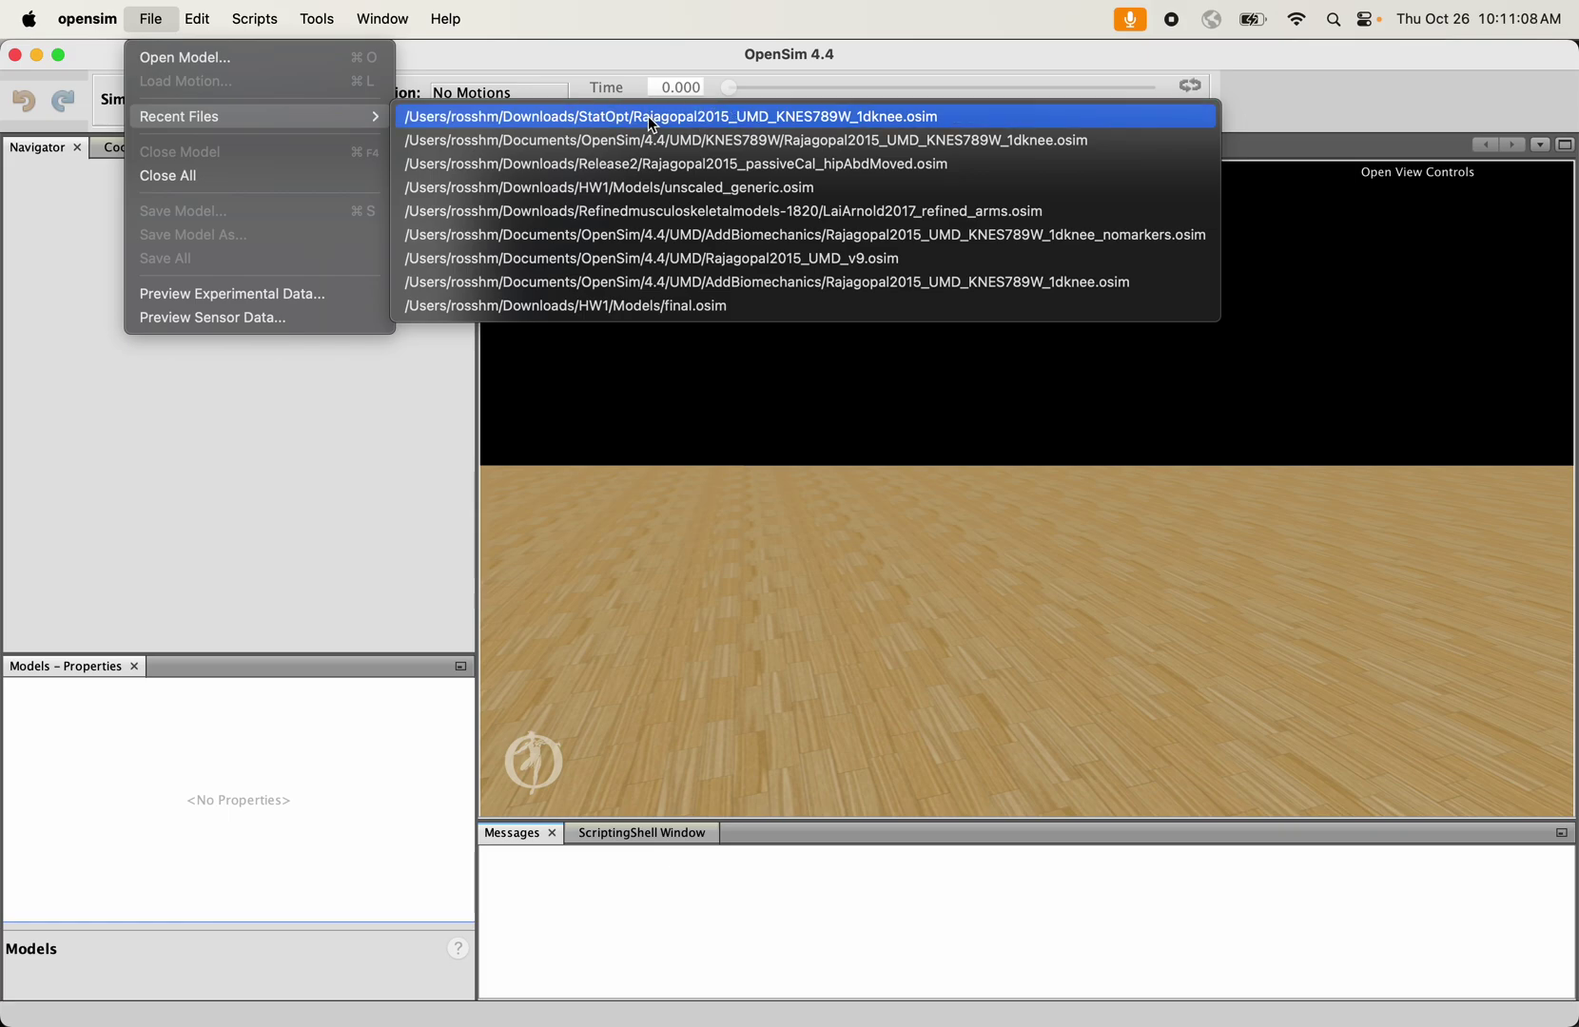
click(885, 118)
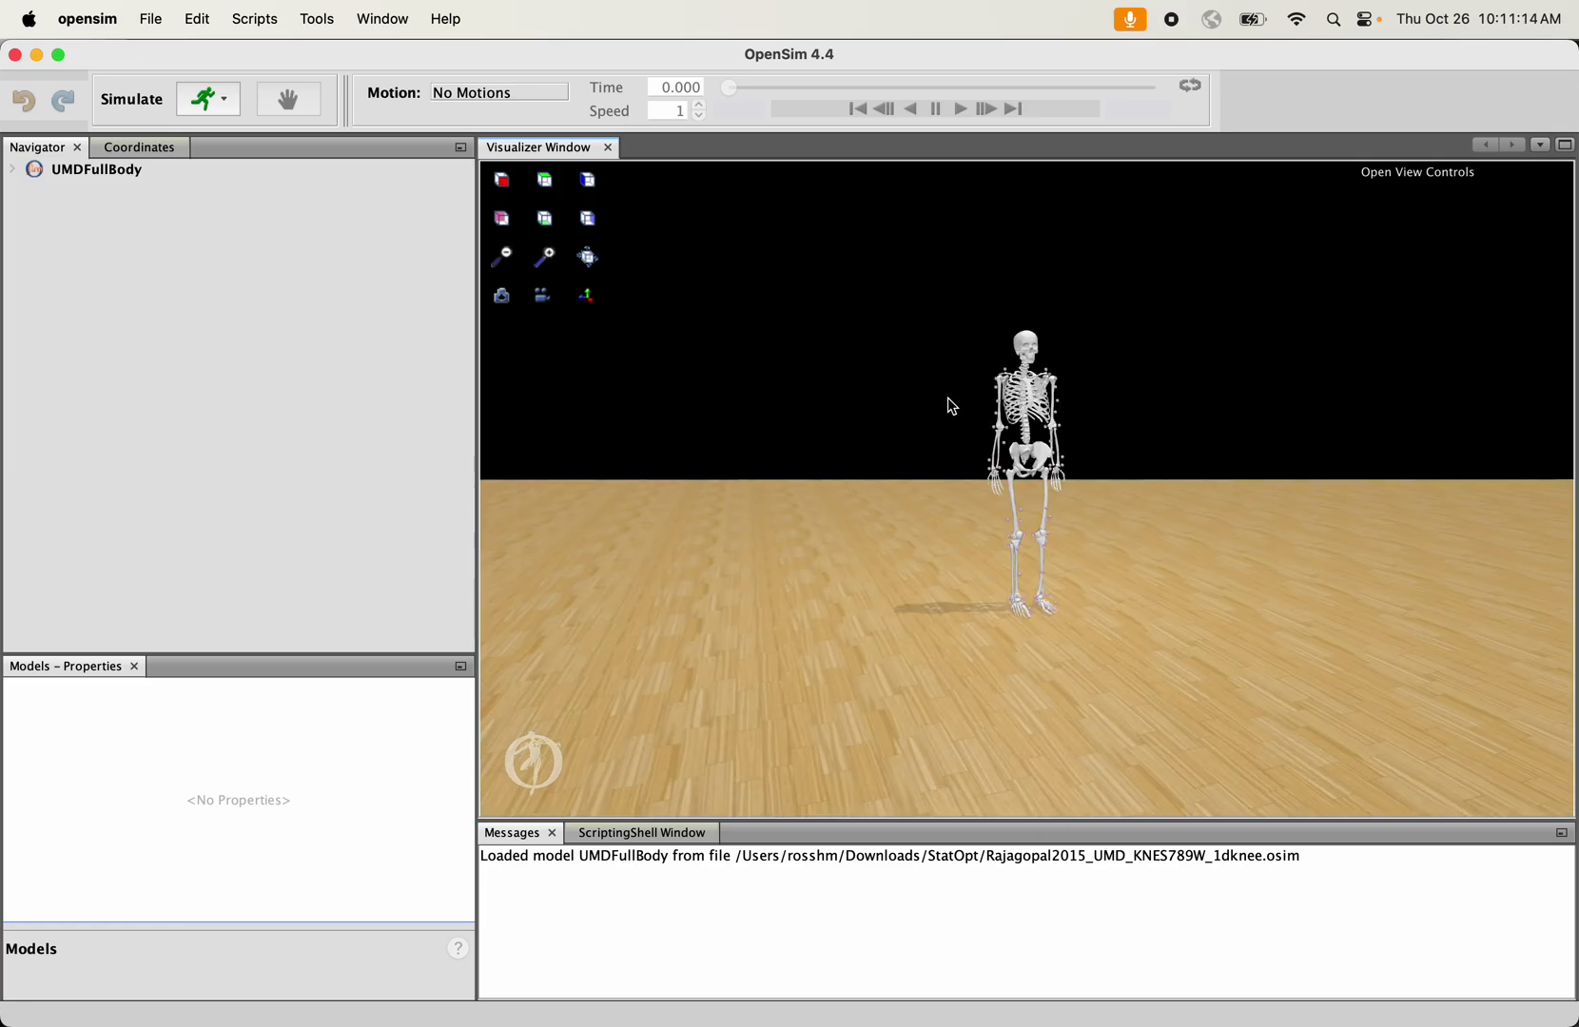
Zoom in four steps on the skeleton and orbit to view its markers from side and front
mouse_move(945, 402)
mouse_down()
mouse_move(836, 401)
mouse_move(952, 428)
mouse_up()
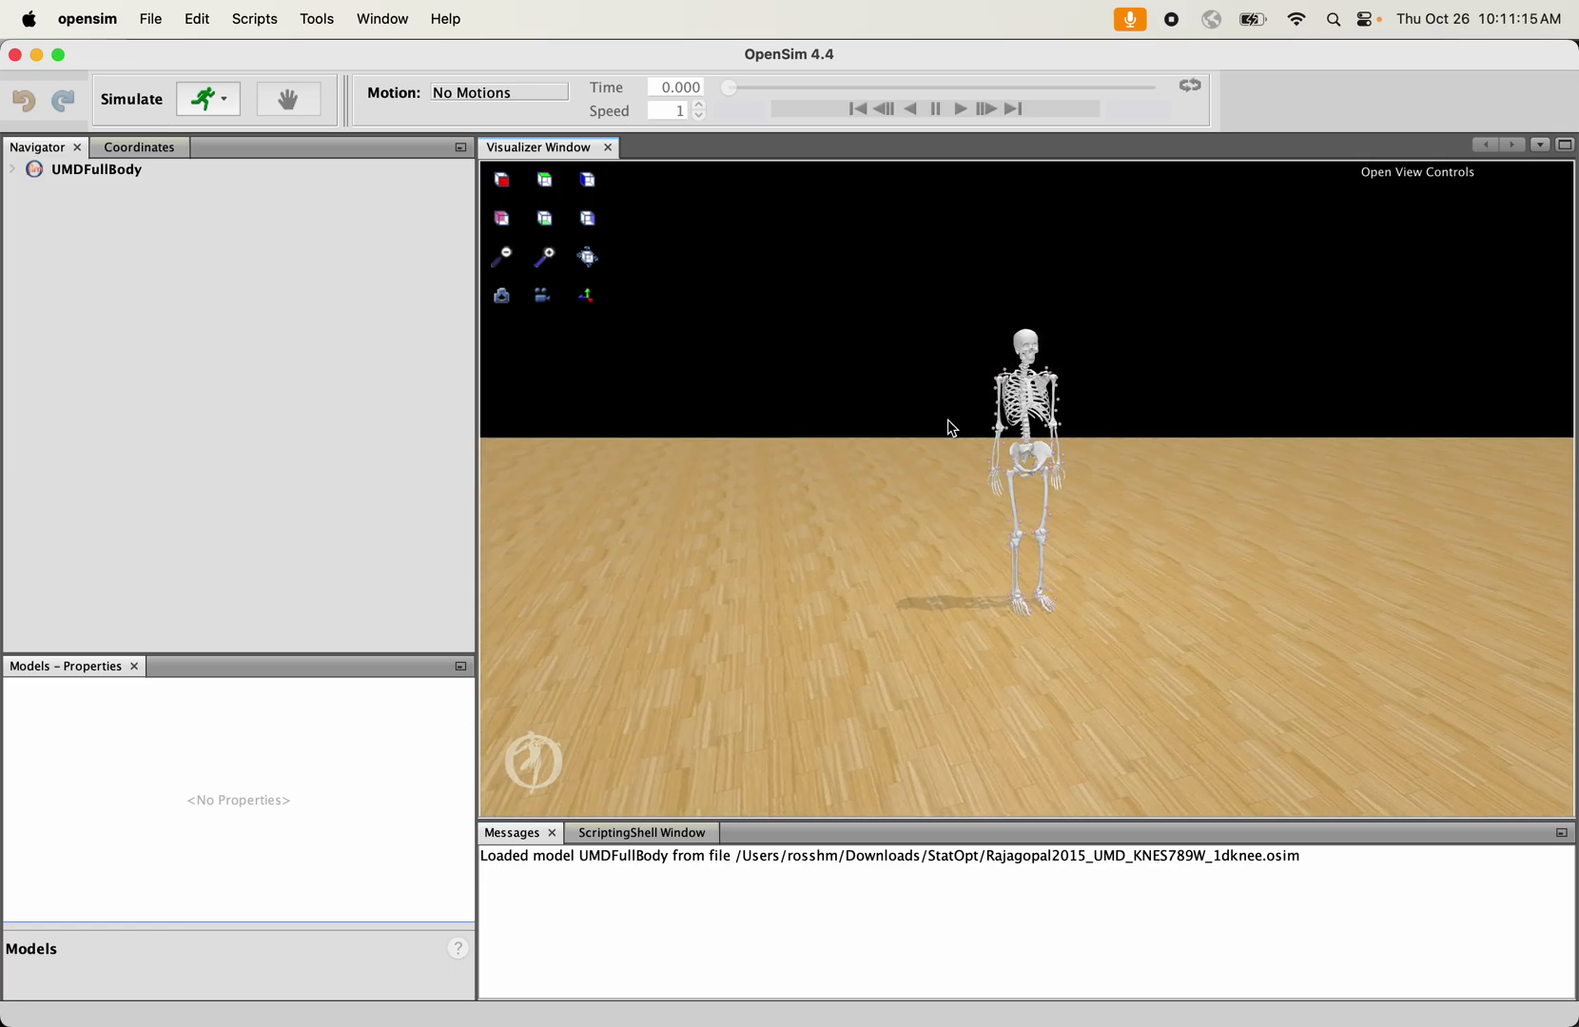
click(548, 258)
click(549, 257)
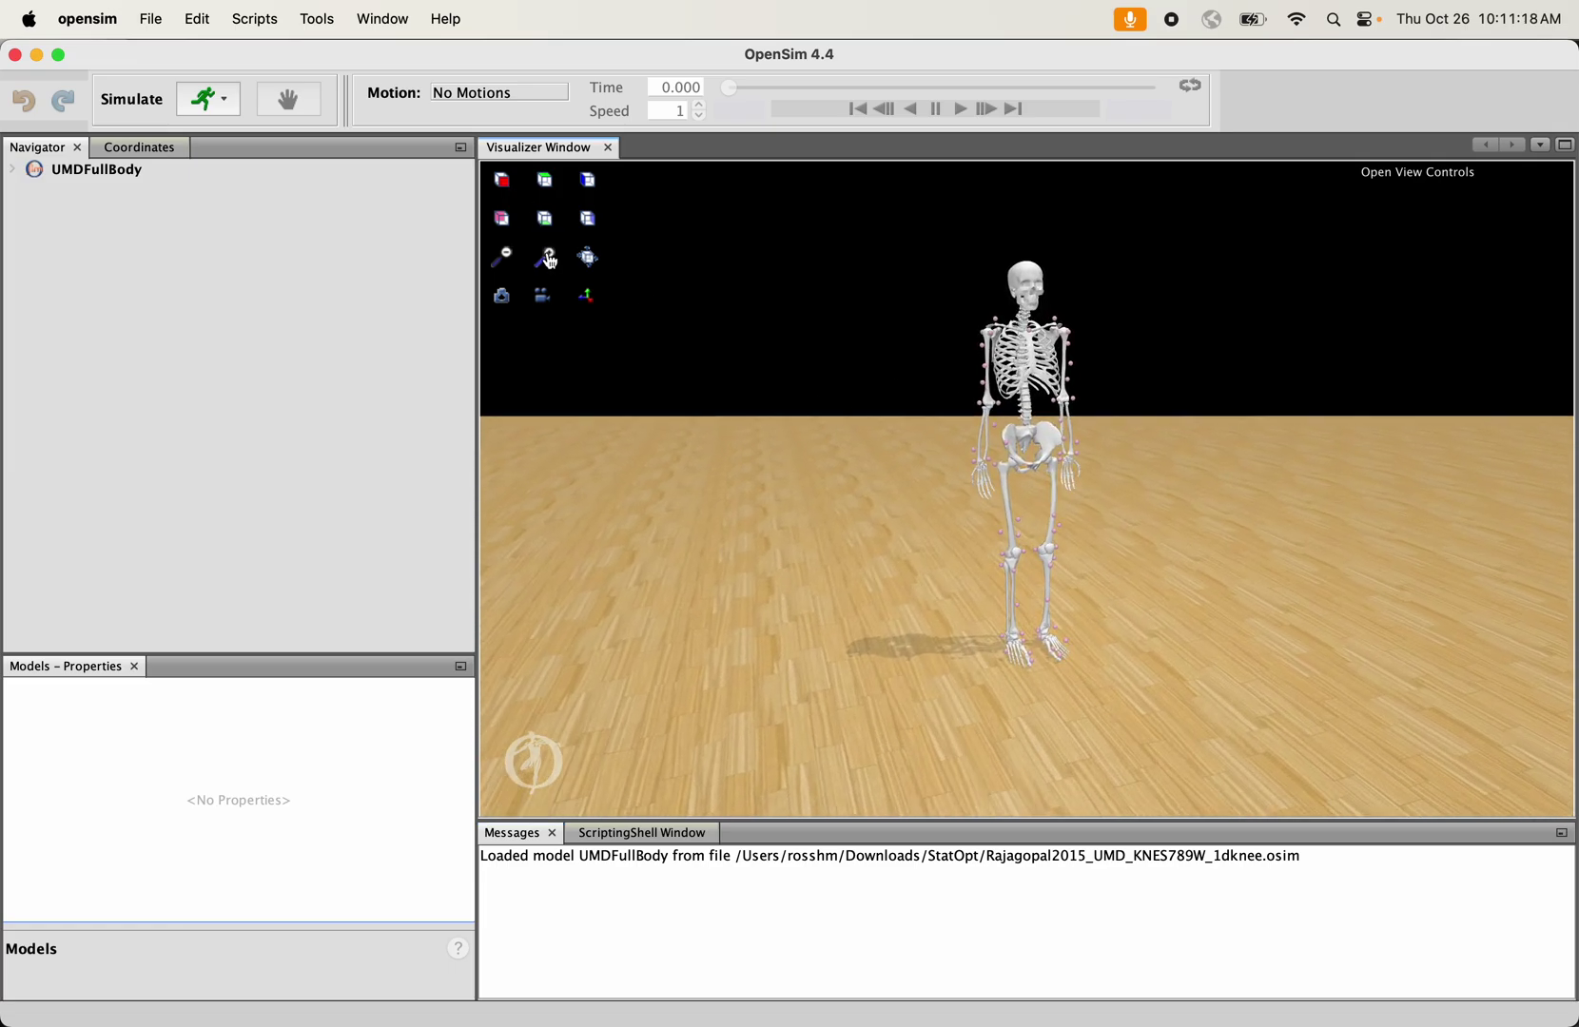
click(549, 257)
click(549, 258)
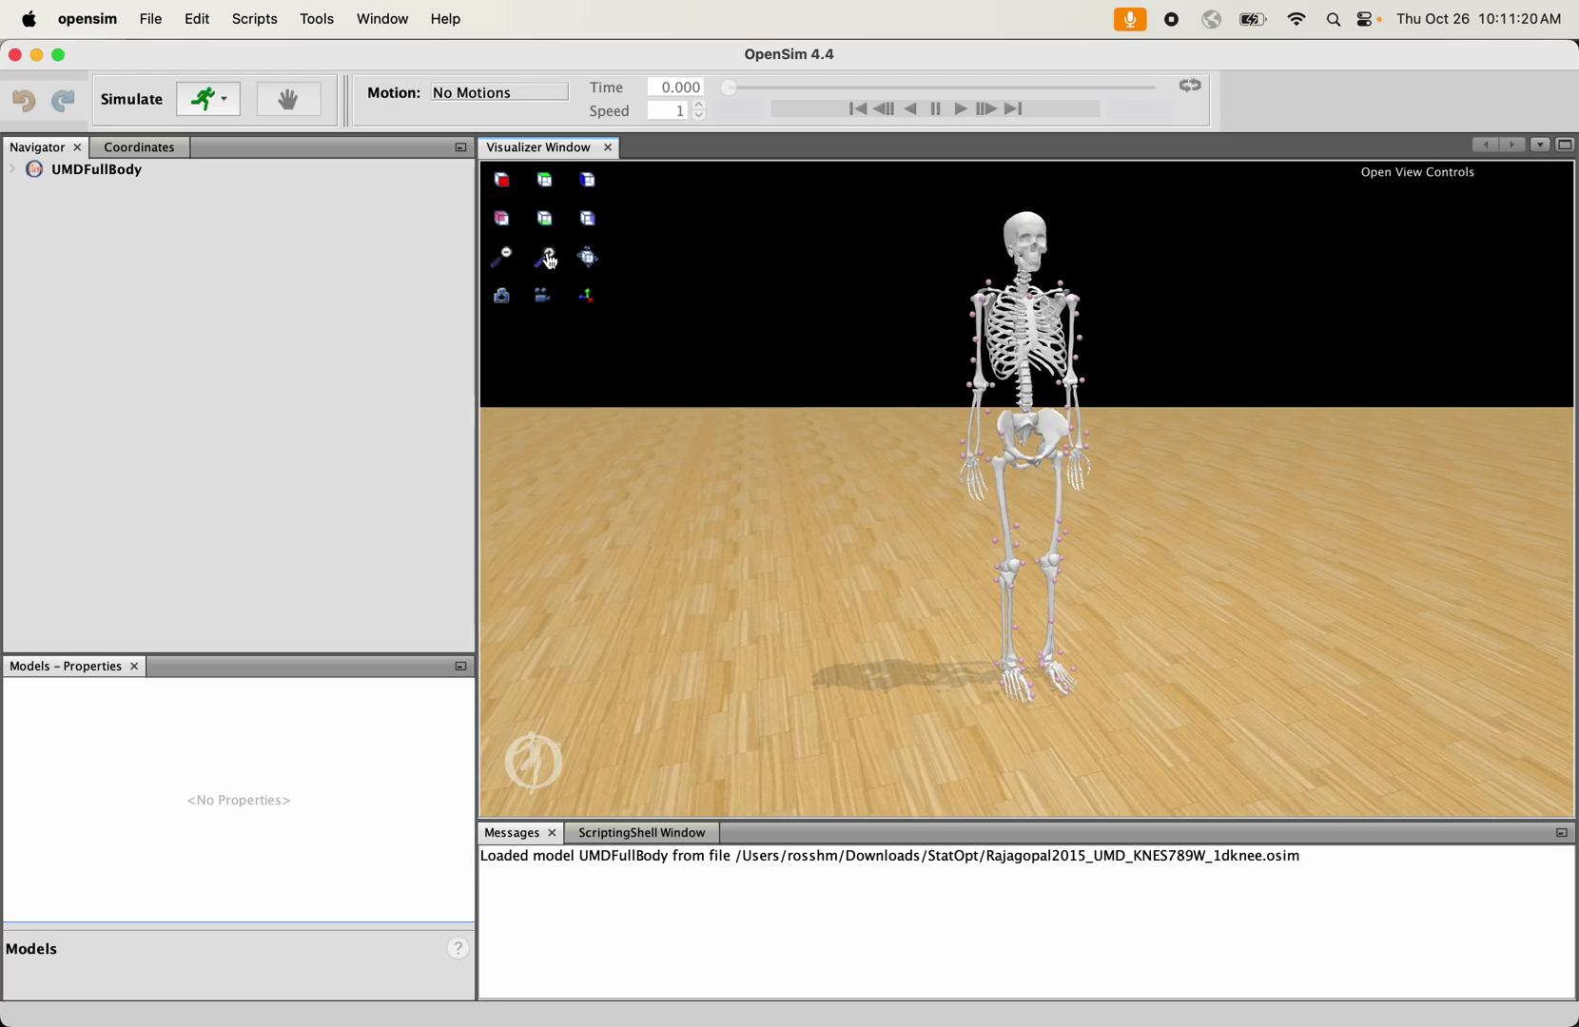
drag(1042, 578, 1287, 707)
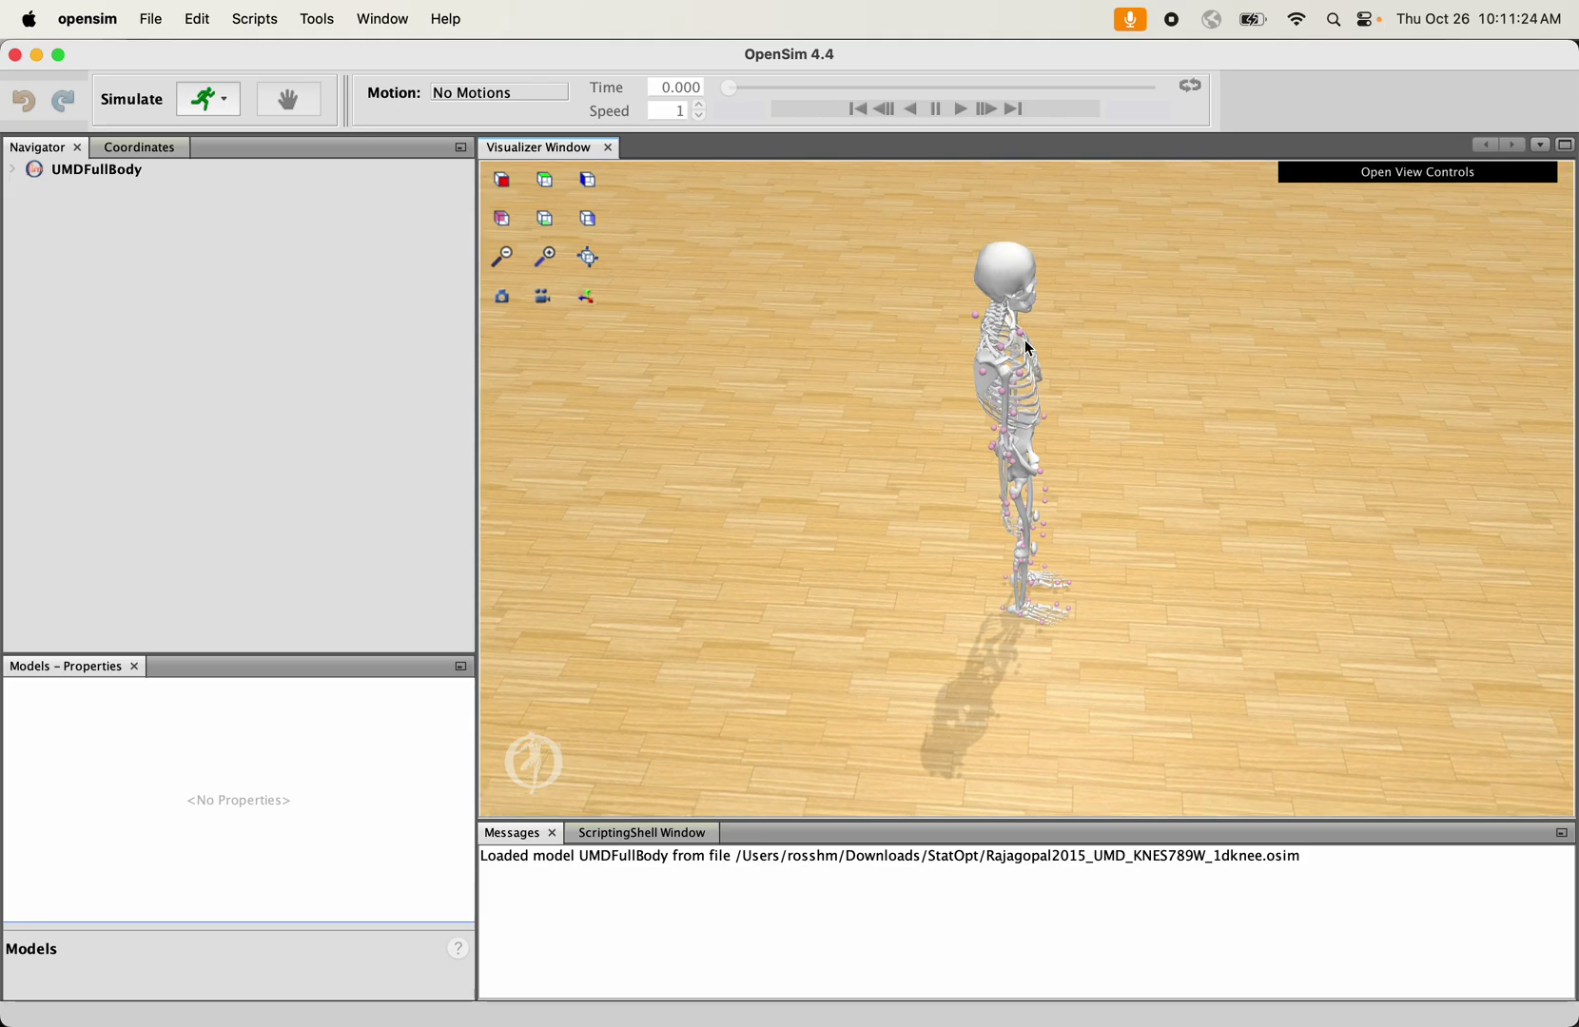
drag(956, 349, 730, 250)
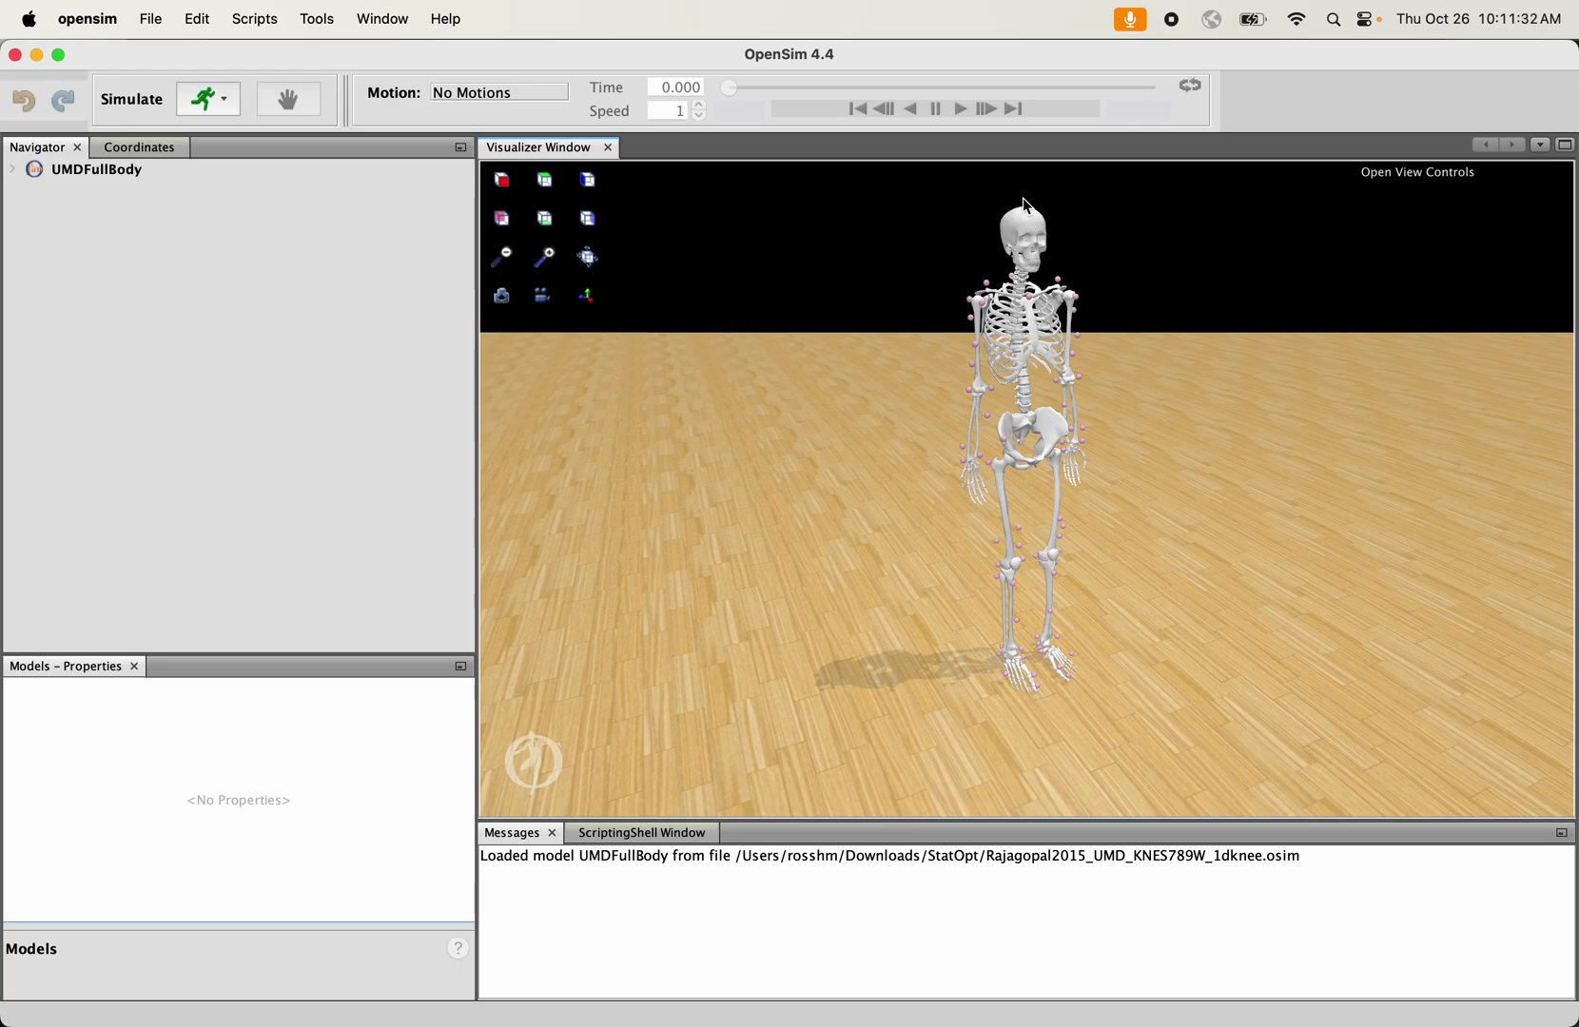
mouse_move(1066, 285)
mouse_down()
mouse_move(1045, 333)
mouse_move(1075, 371)
mouse_move(1097, 347)
mouse_move(1089, 321)
mouse_move(1040, 299)
mouse_up()
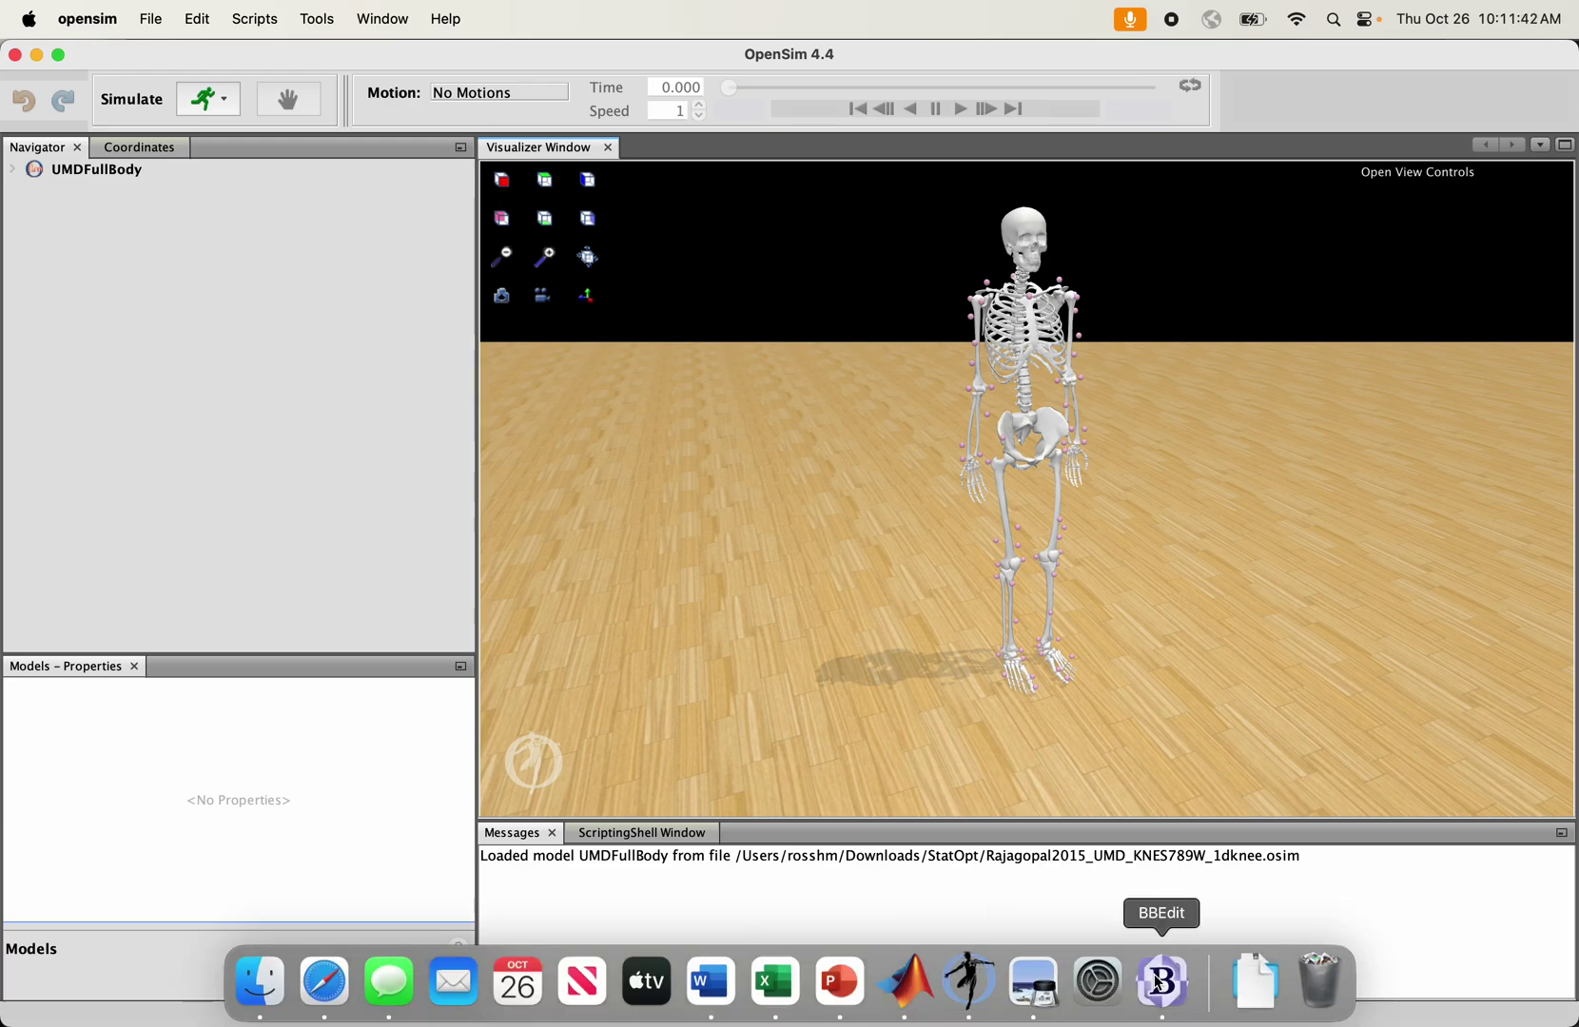
In BBEdit, search the model file to reach the MarkerSet section and the RAcr marker block
click(1159, 985)
click(780, 331)
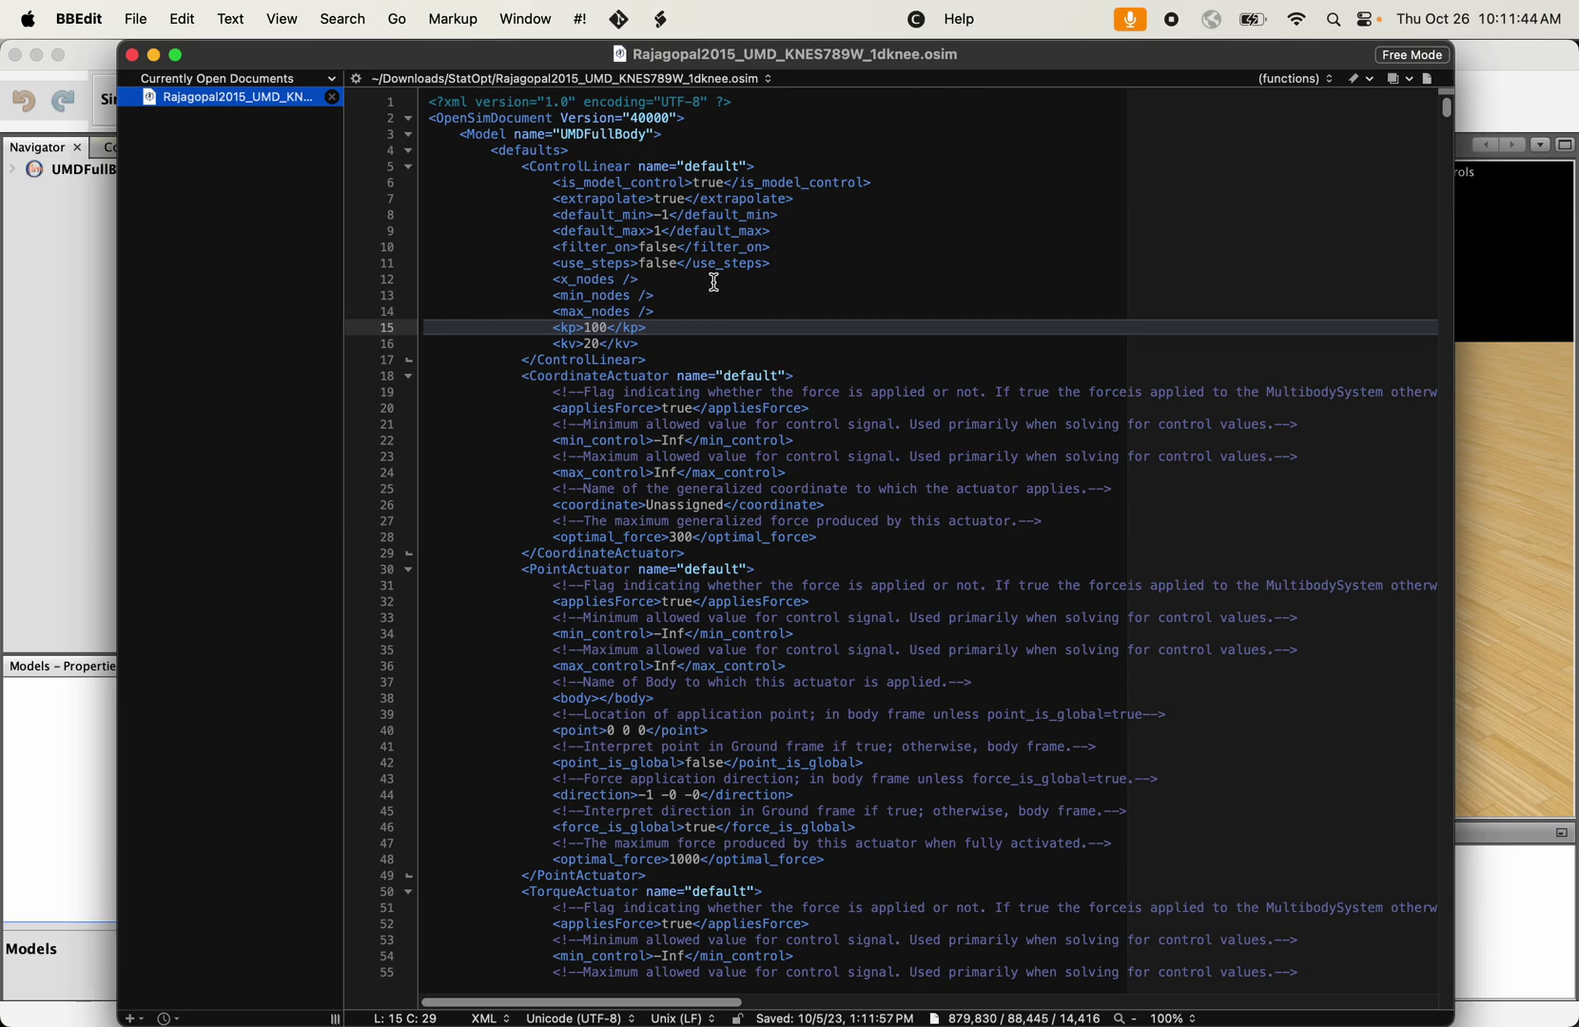
key(super+f)
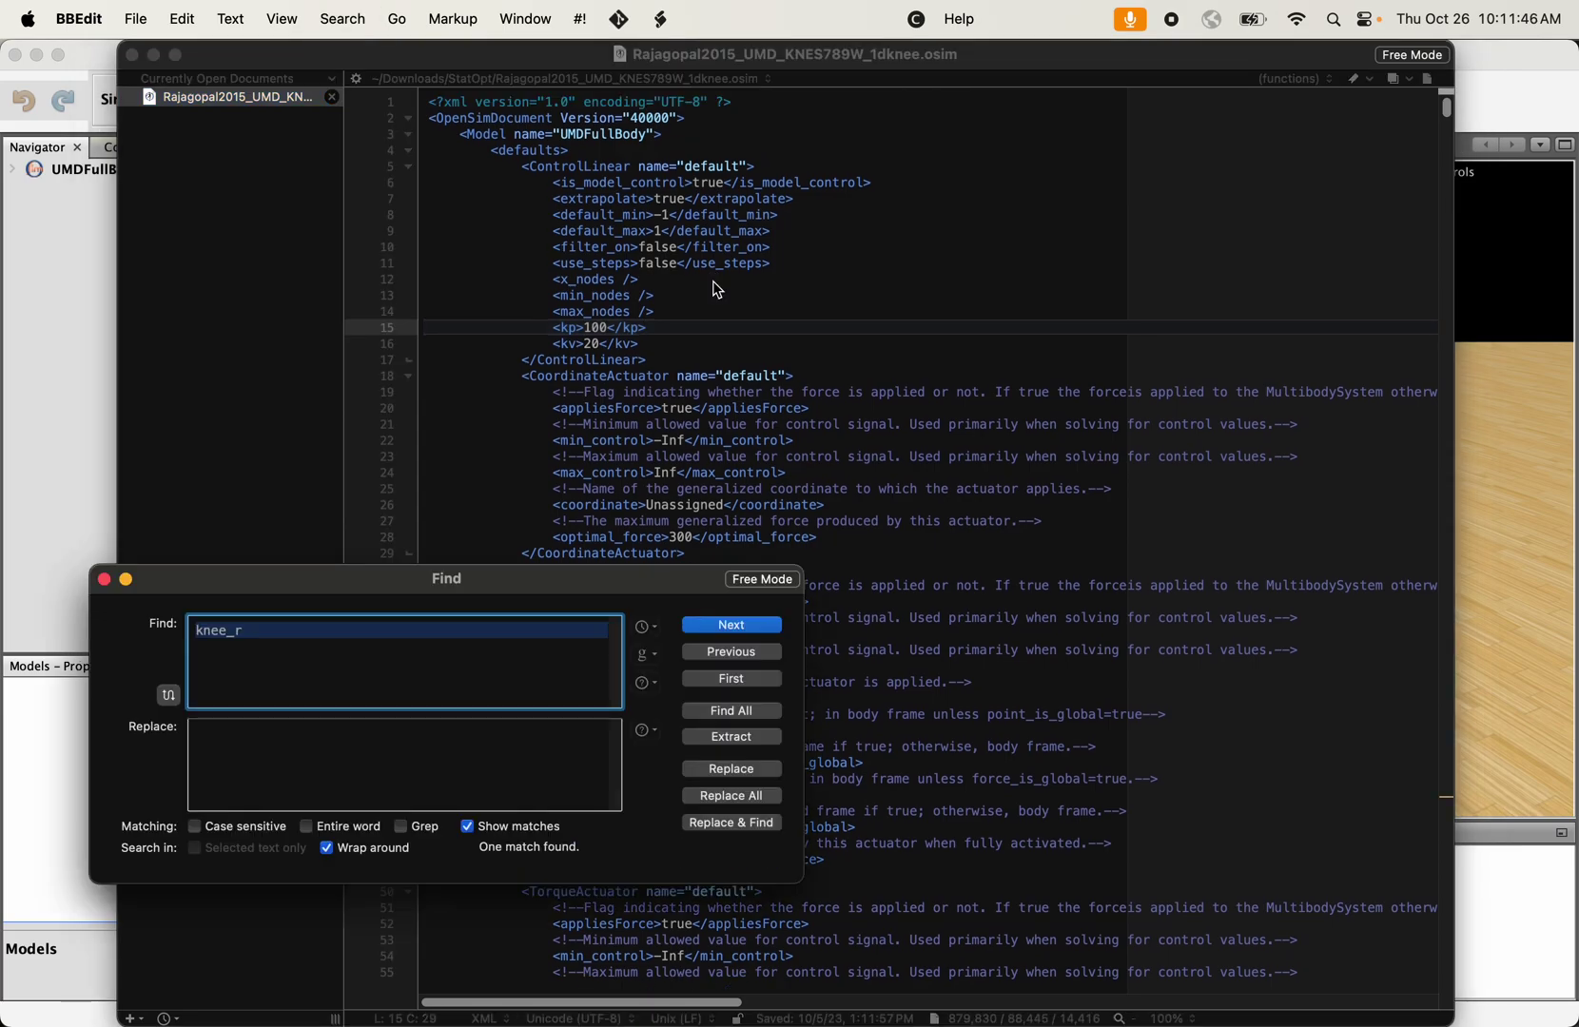
text(markerset)
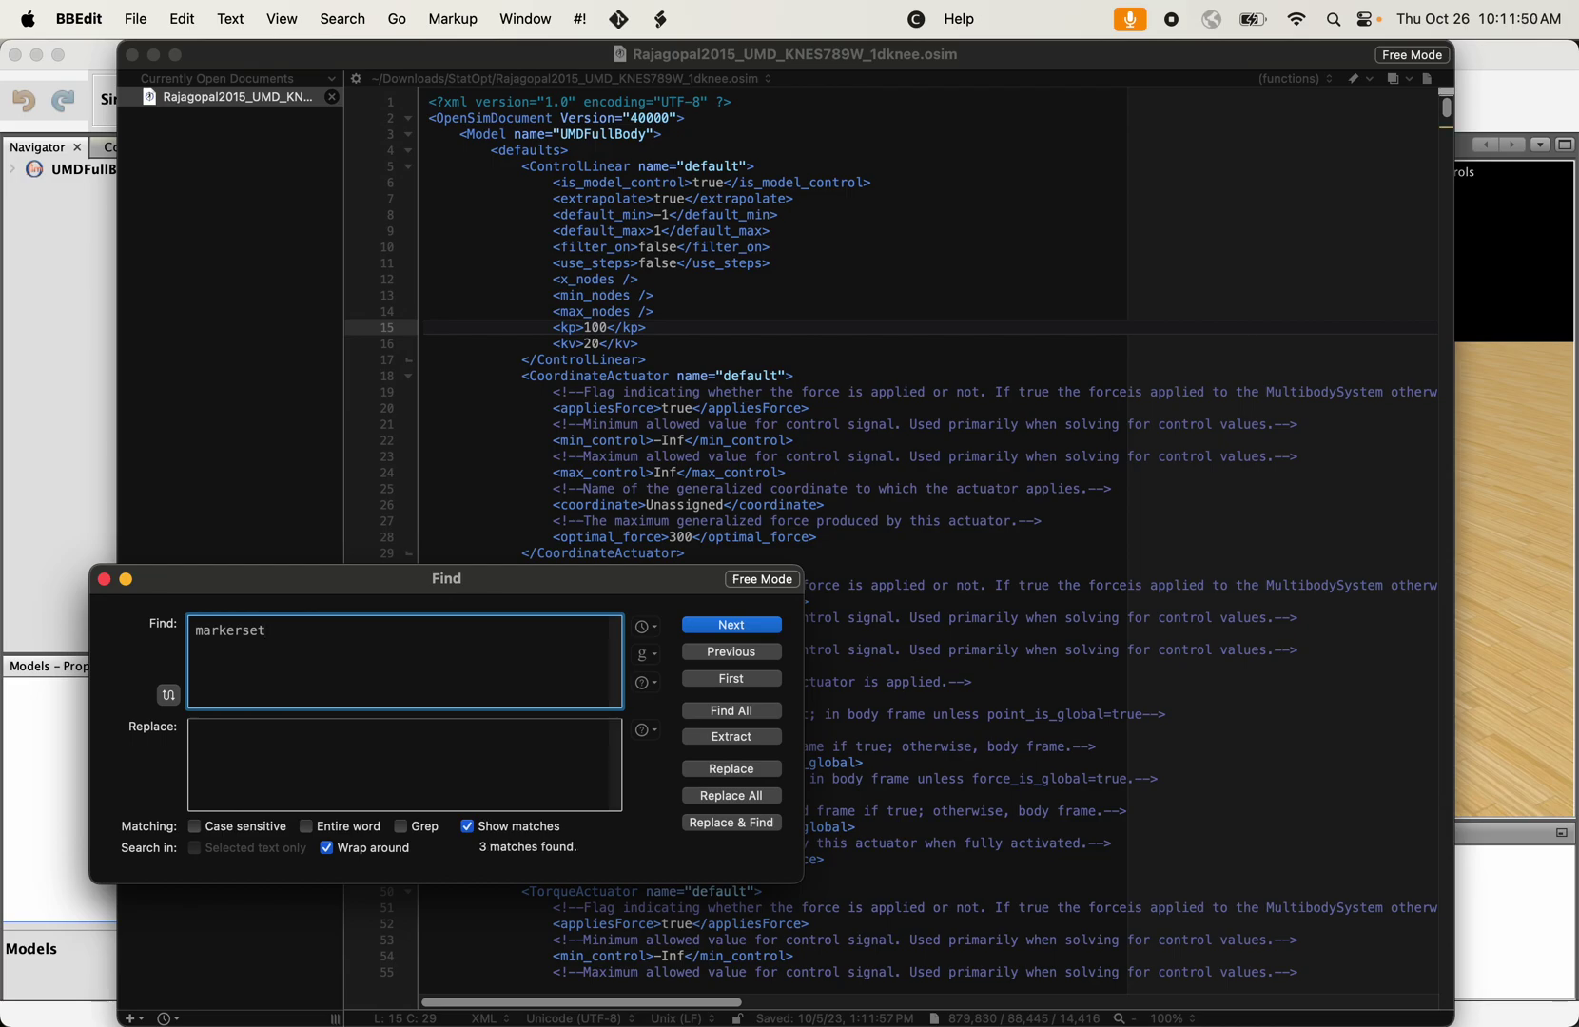
key(Return)
click(719, 393)
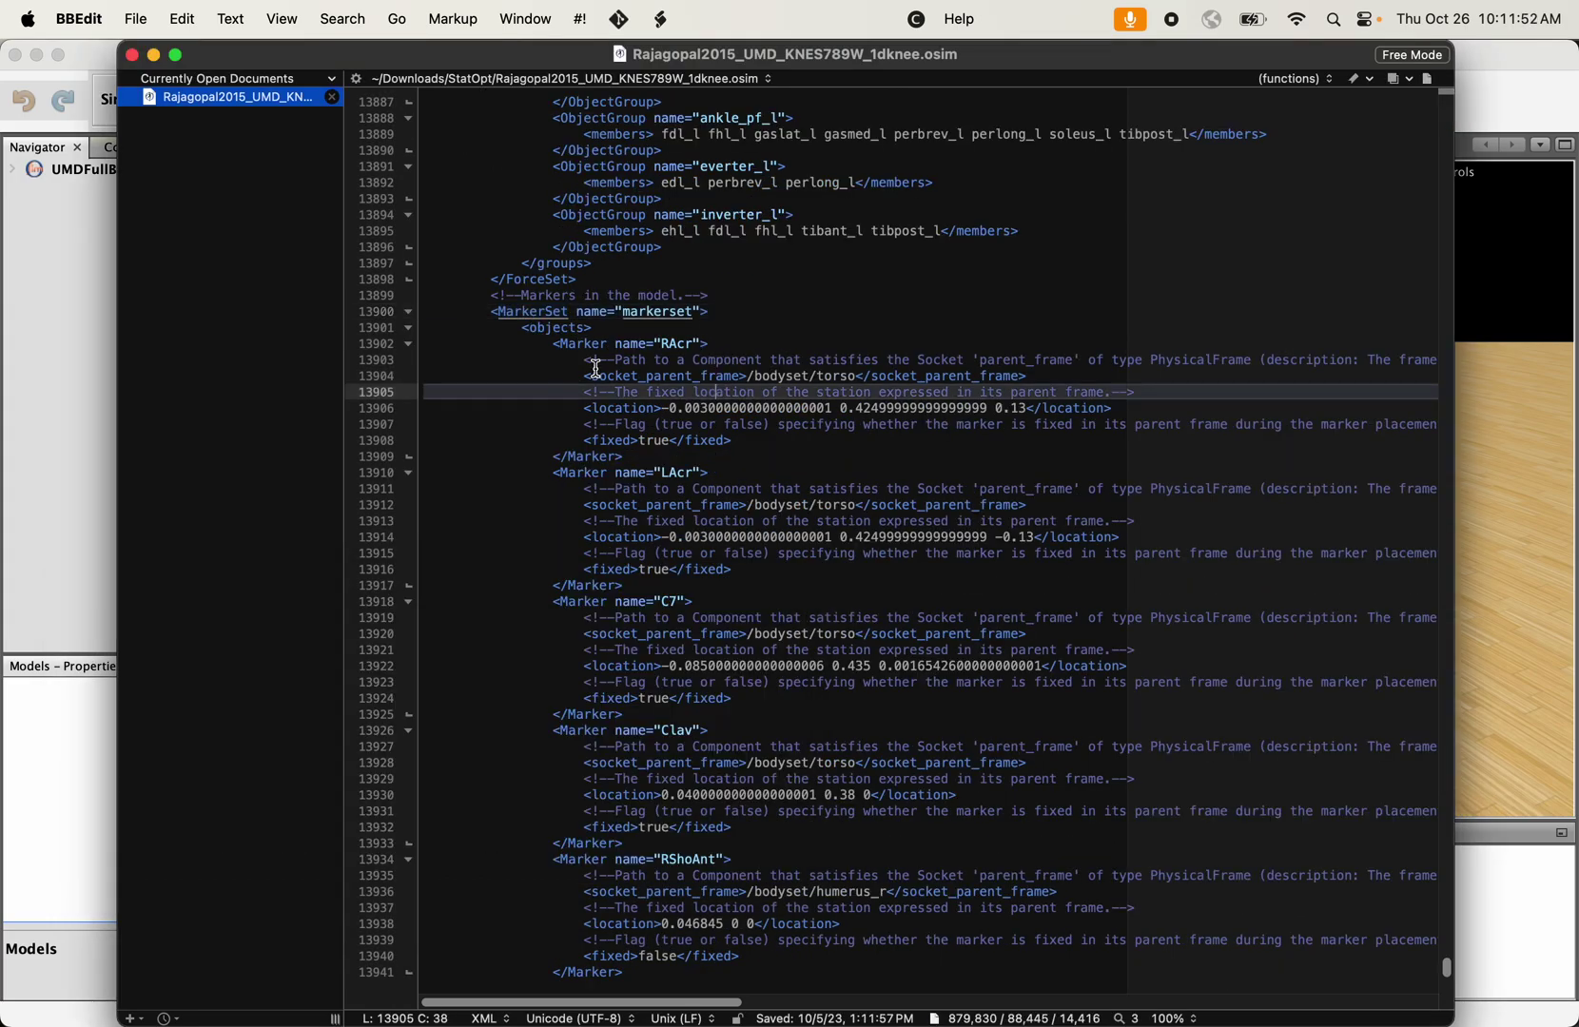
drag(485, 312, 583, 312)
click(521, 312)
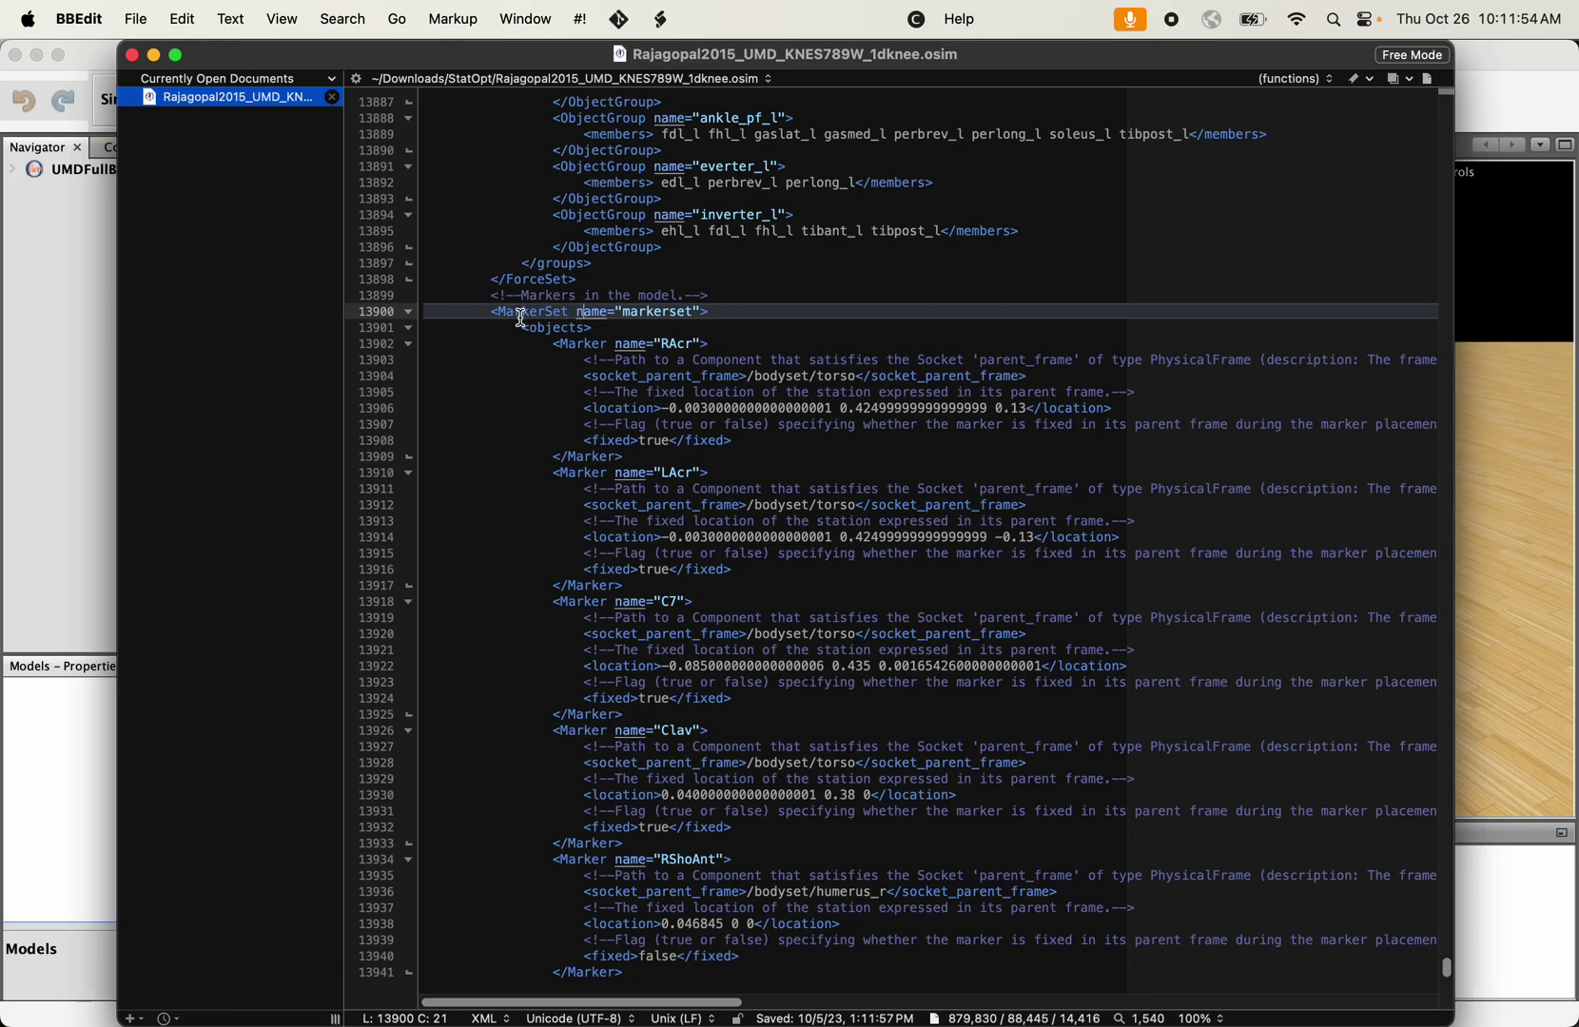
click(522, 344)
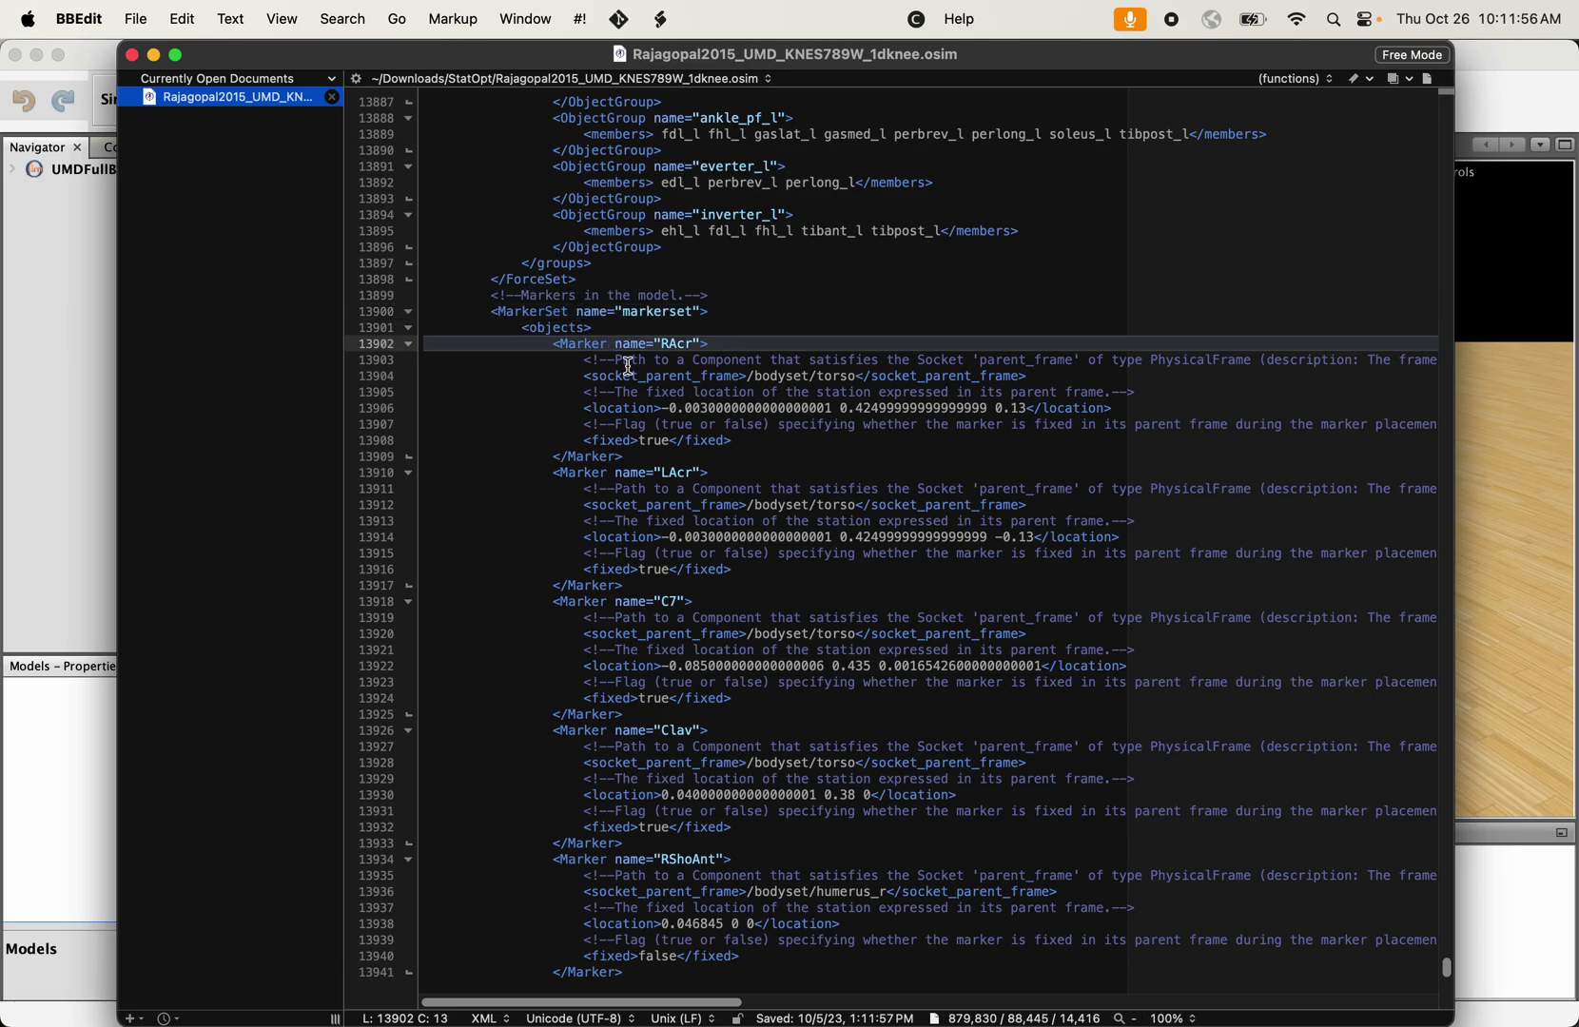
scroll(628, 367, down, 3)
drag(625, 361, 554, 249)
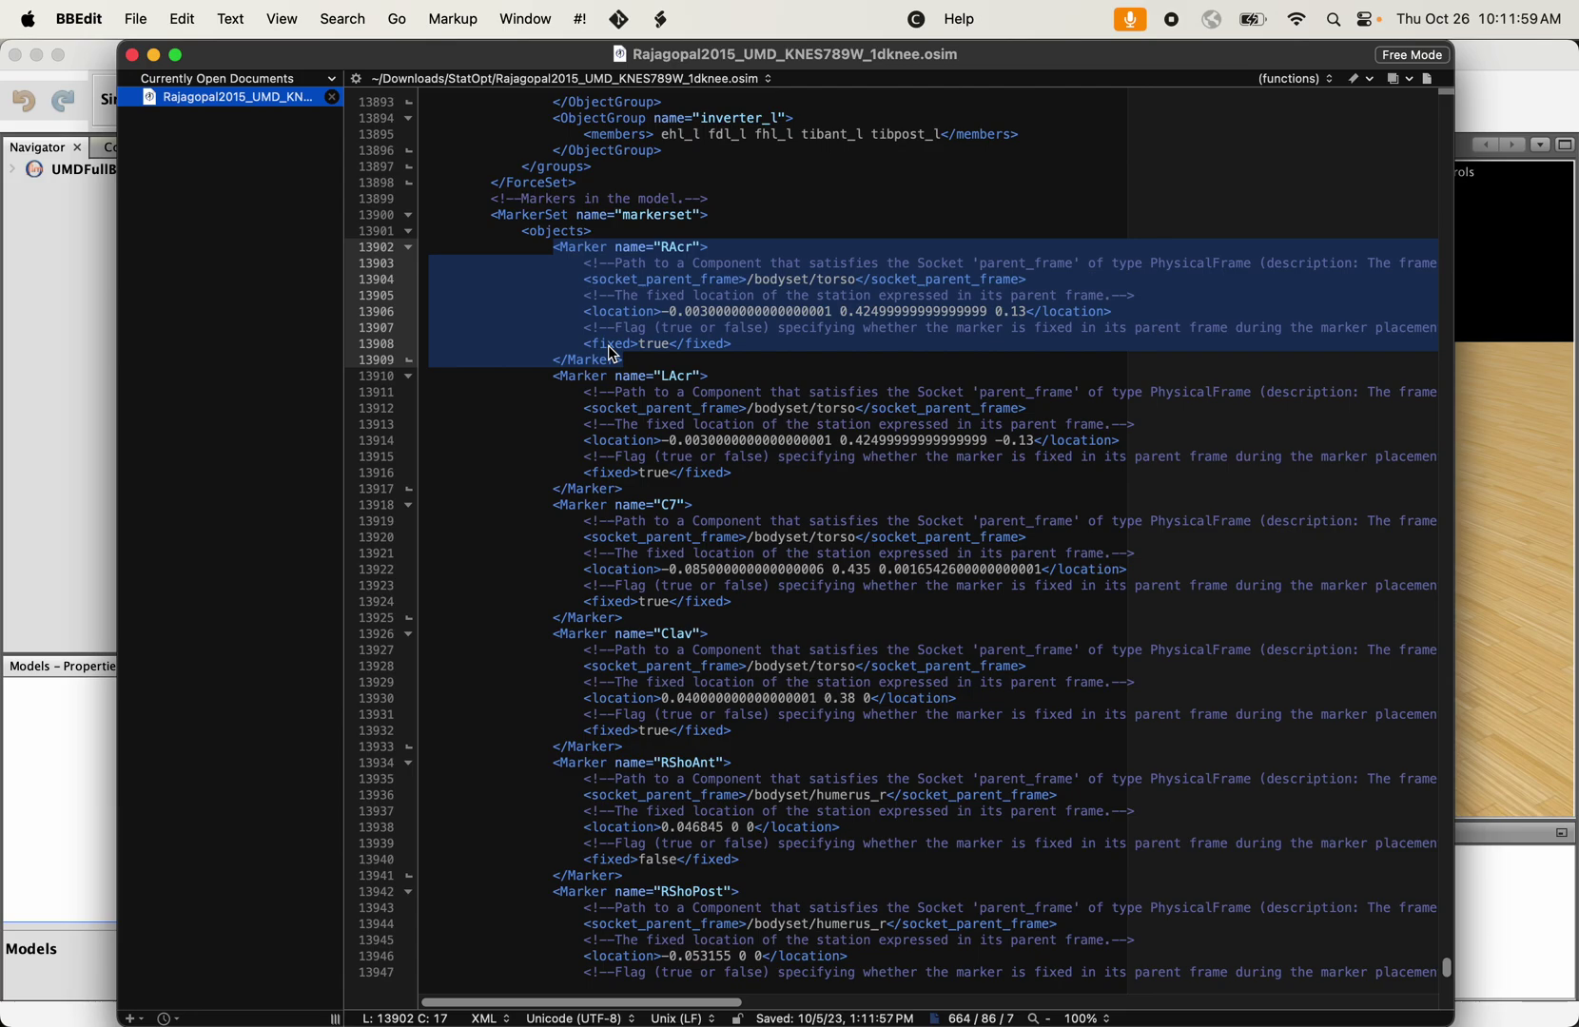
click(671, 250)
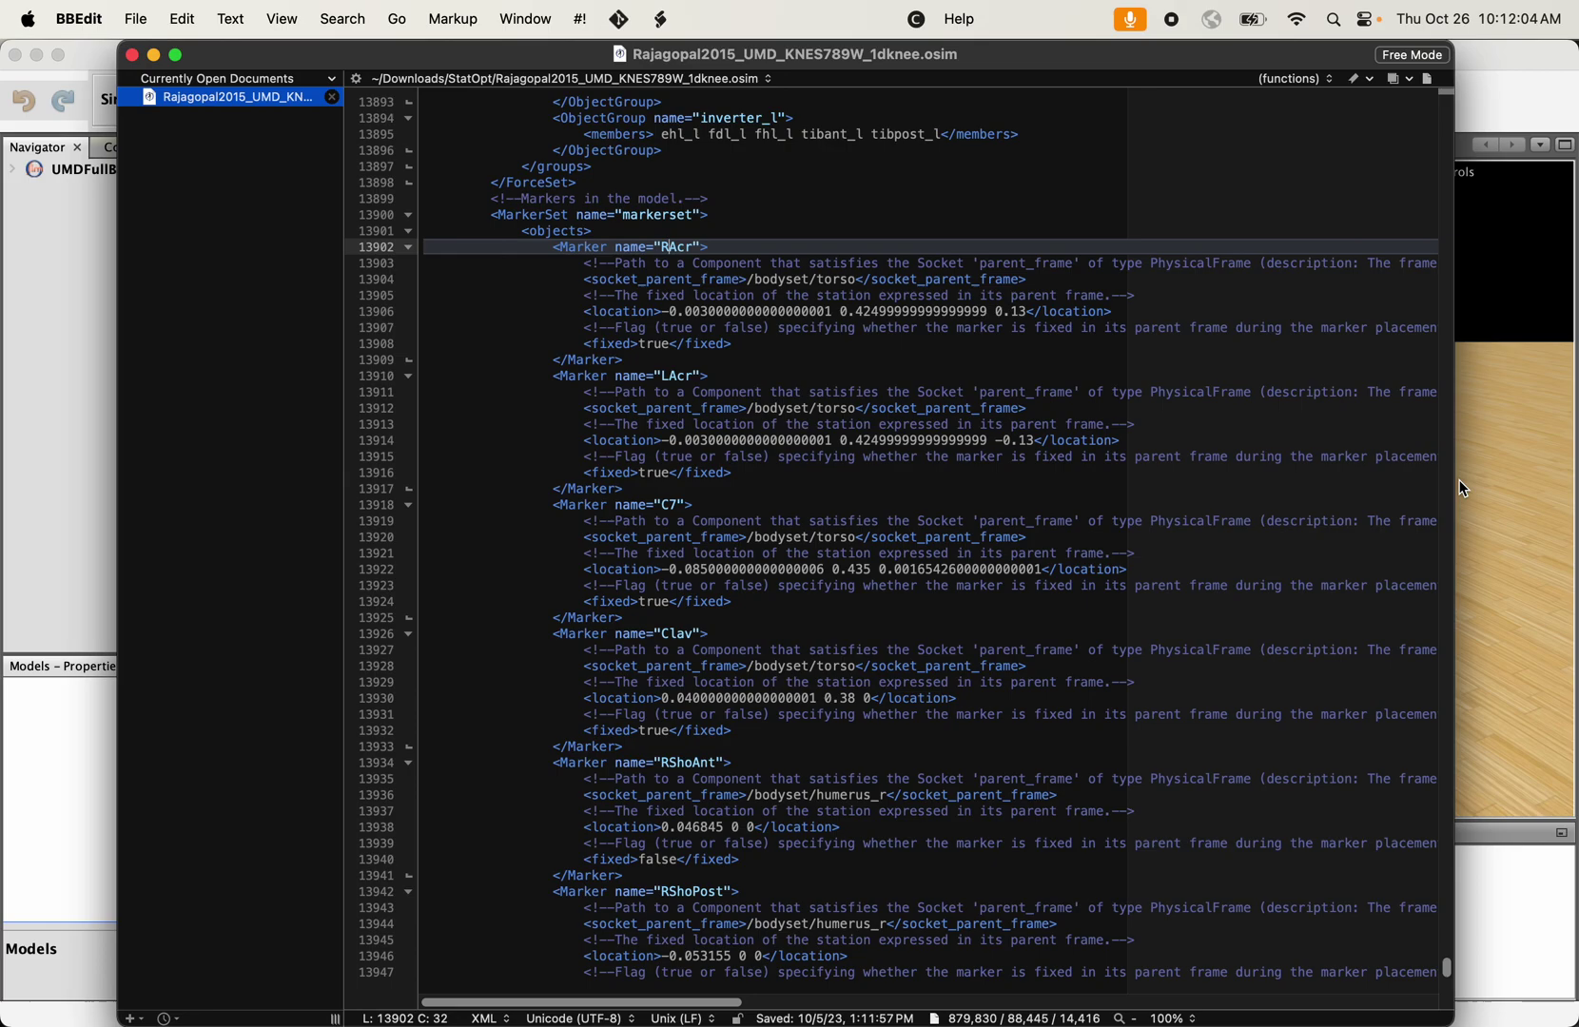
In OpenSim, select the RAcr marker on the skeleton to show its properties
click(1492, 440)
mouse_move(1073, 384)
mouse_down()
mouse_move(1039, 343)
mouse_move(1120, 342)
mouse_move(1008, 317)
mouse_move(1090, 407)
mouse_move(960, 389)
mouse_move(991, 396)
mouse_up()
click(994, 299)
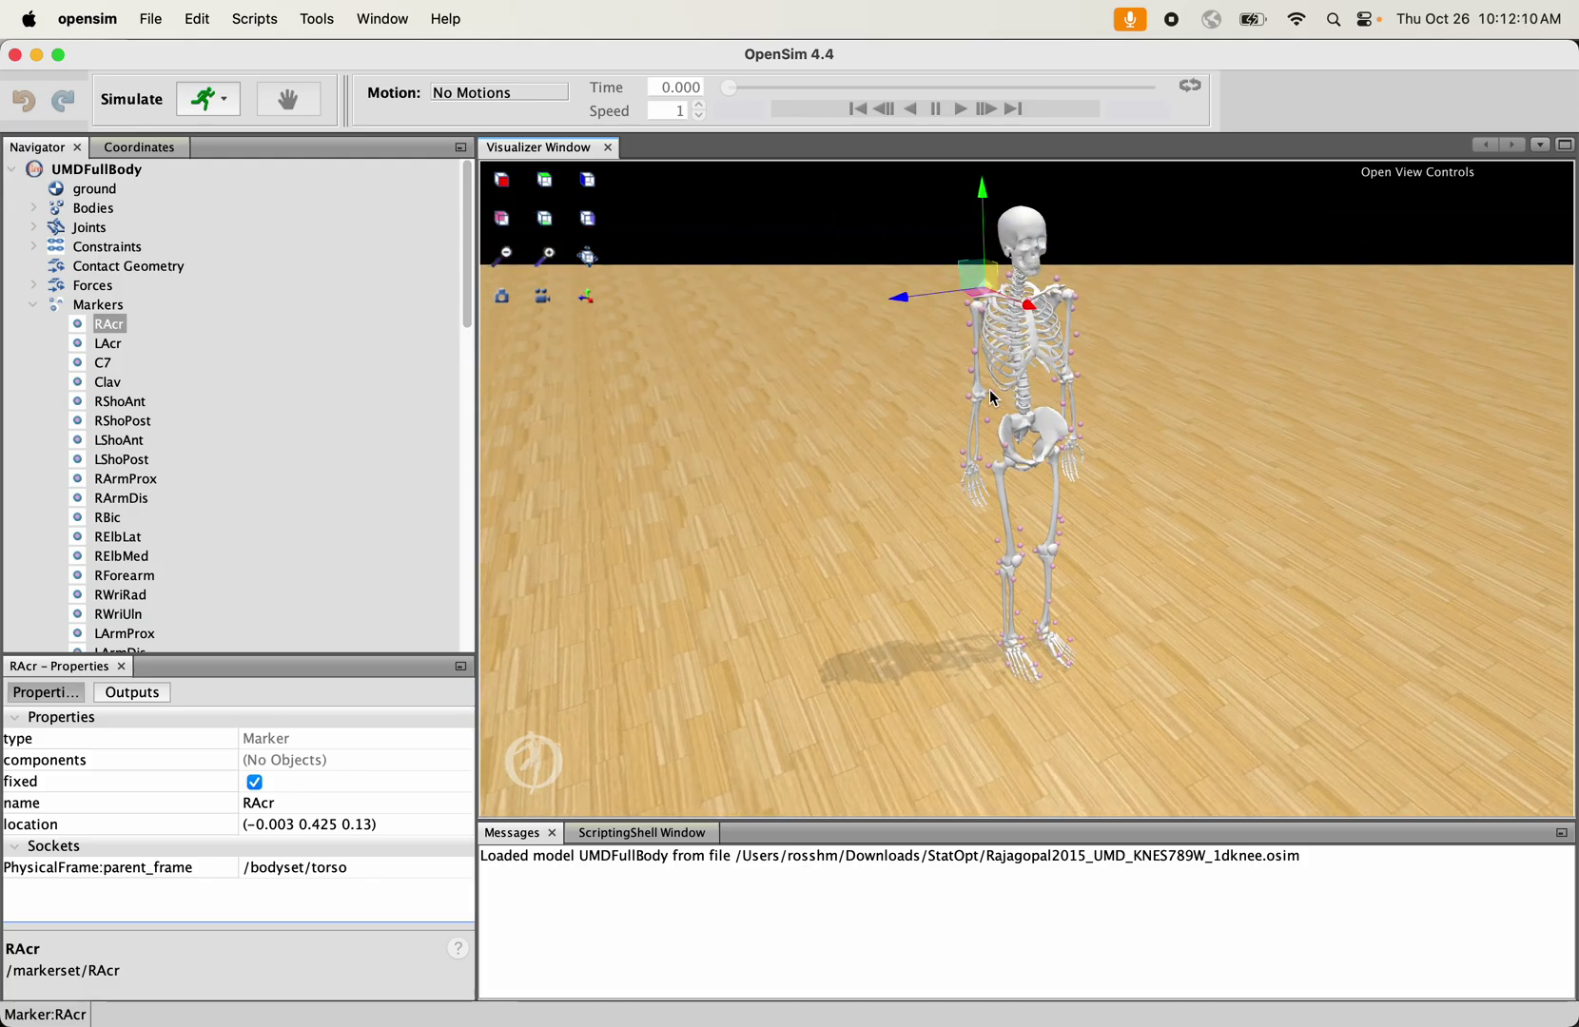
Examine the RAcr marker's socket_parent_frame and location lines in BBEdit, then return to OpenSim
click(1156, 970)
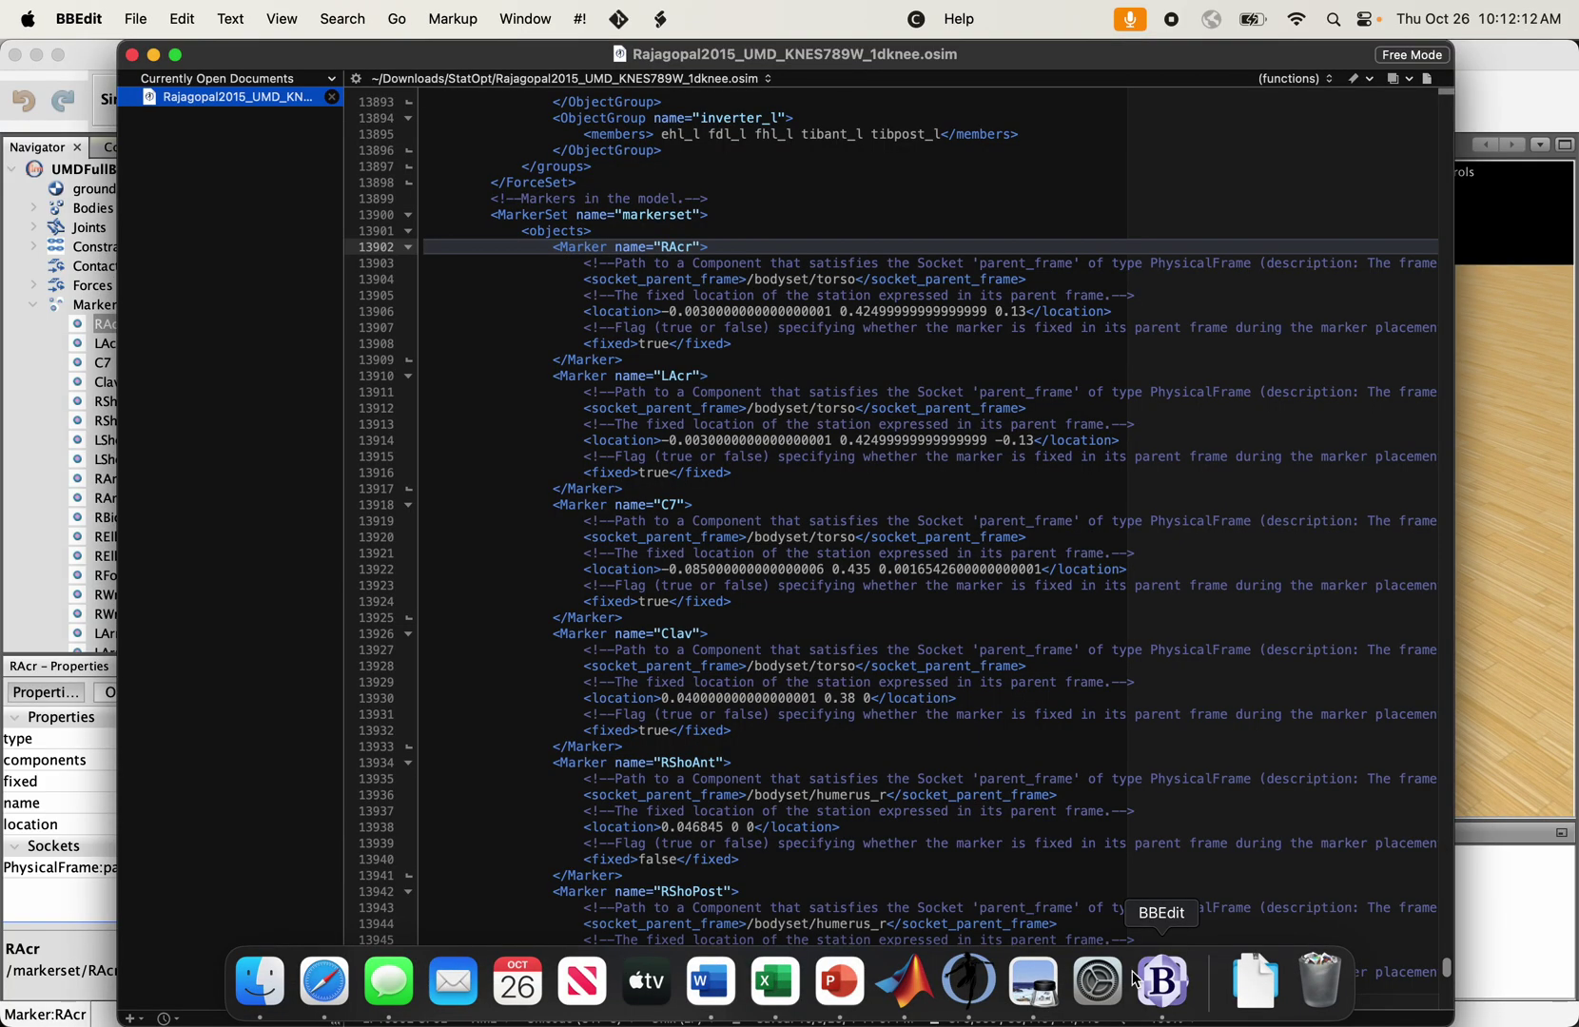
click(706, 329)
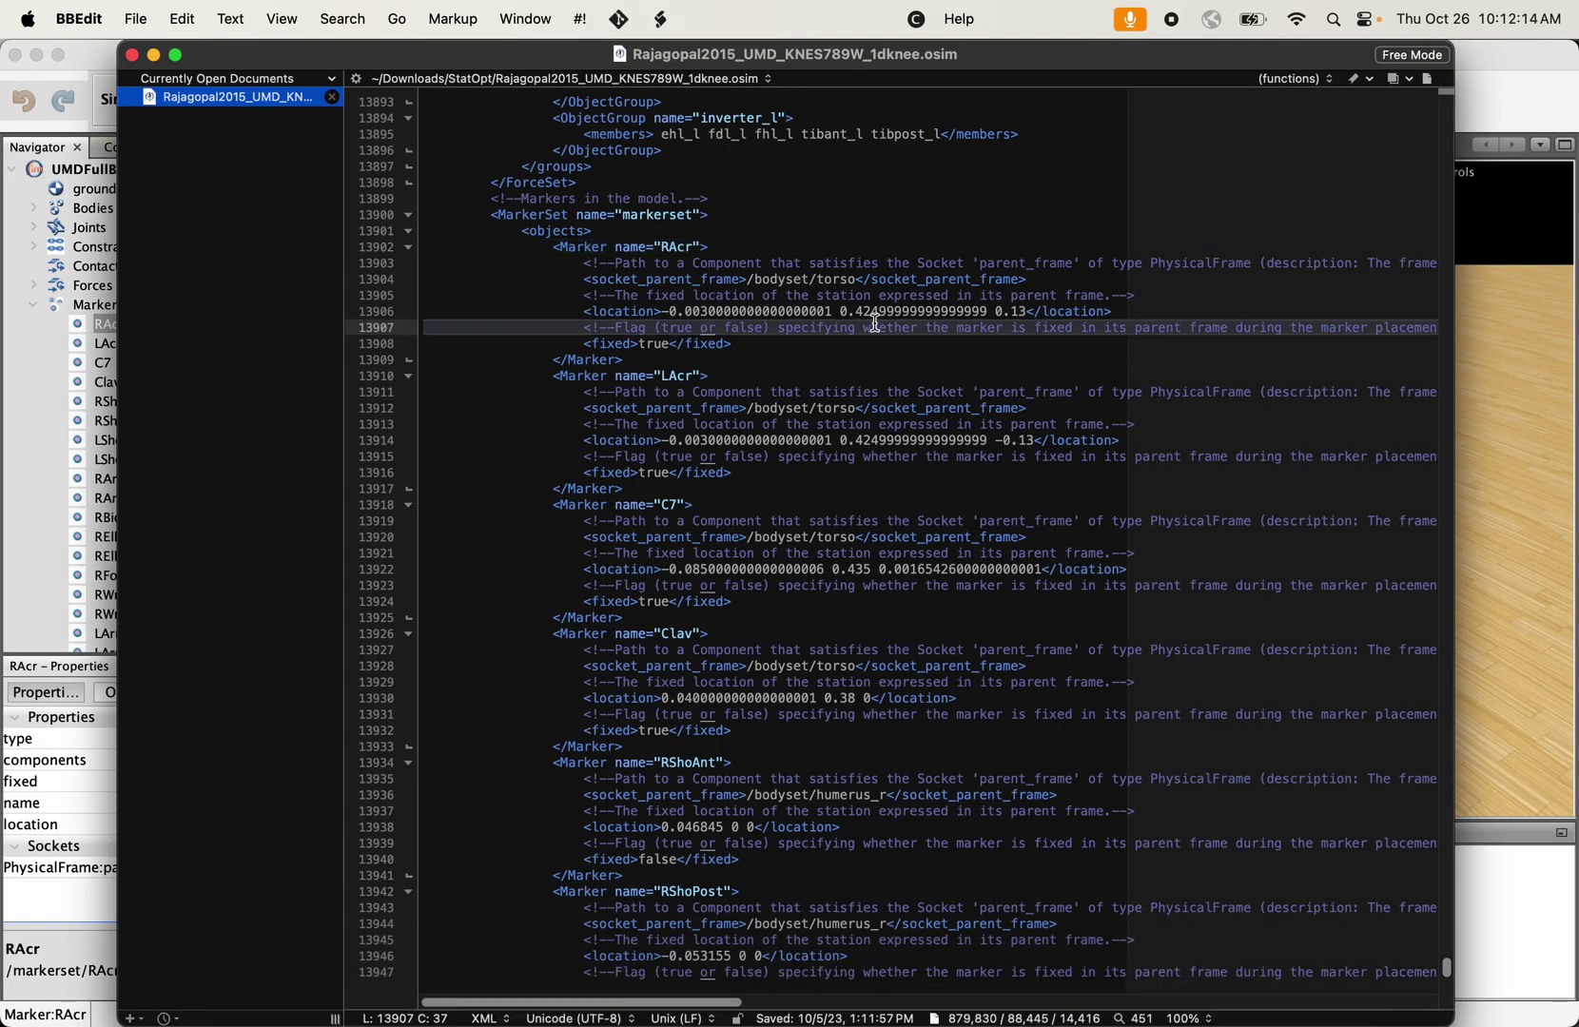
drag(862, 279, 767, 281)
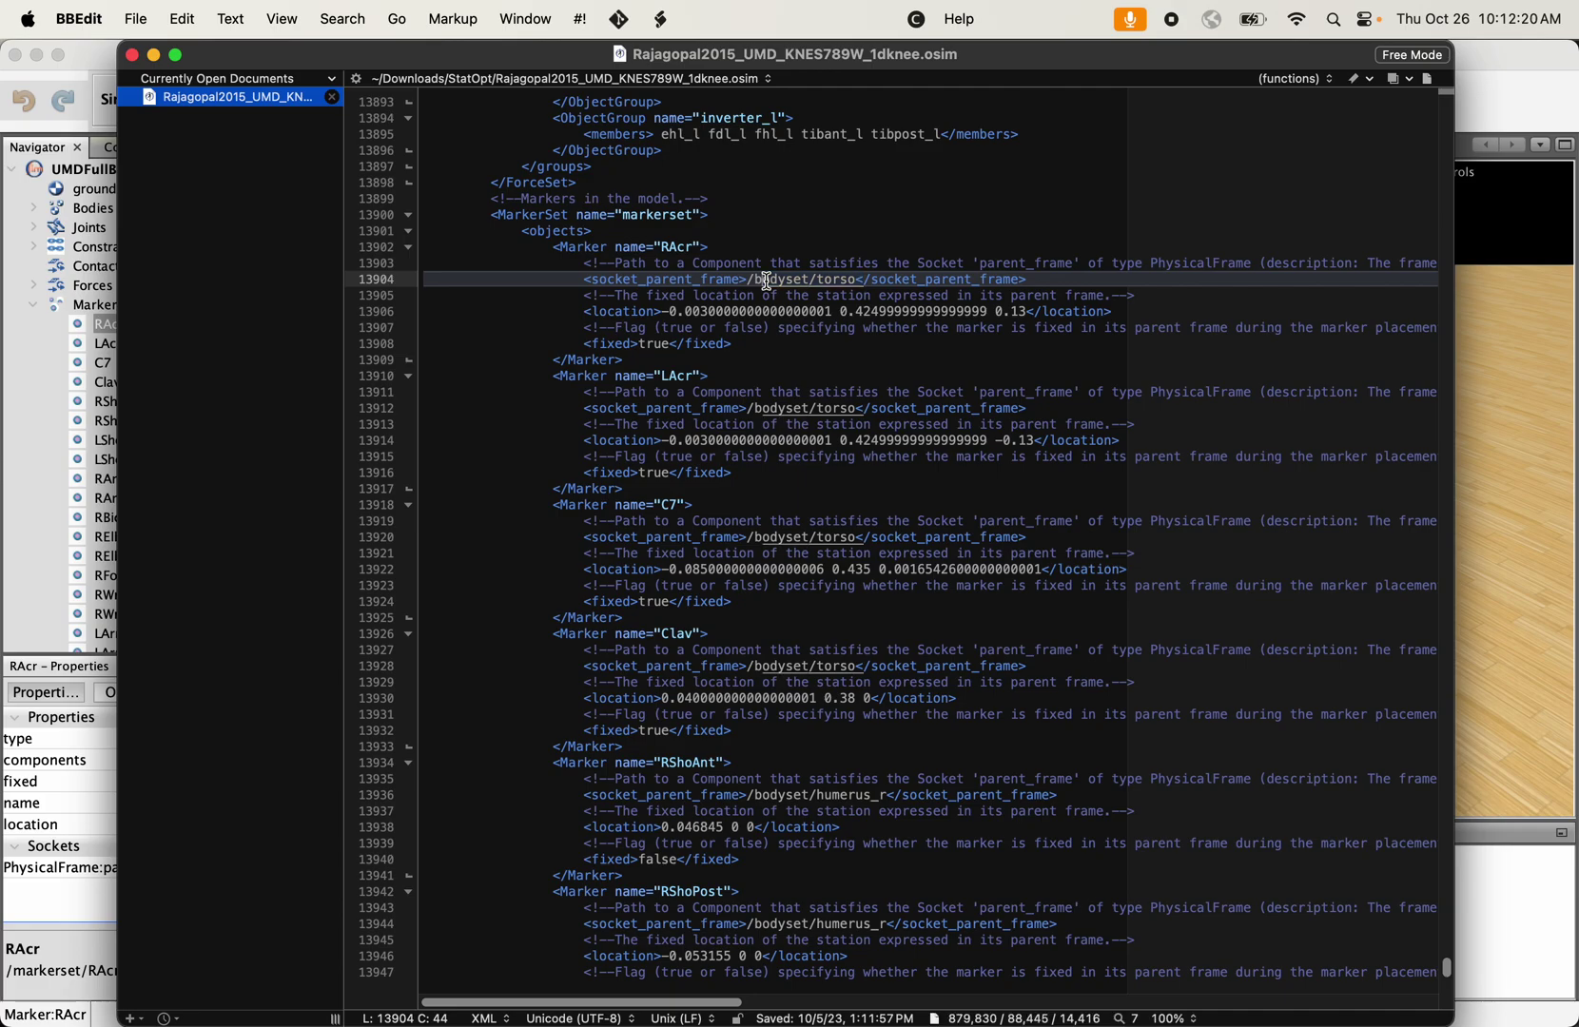
click(729, 314)
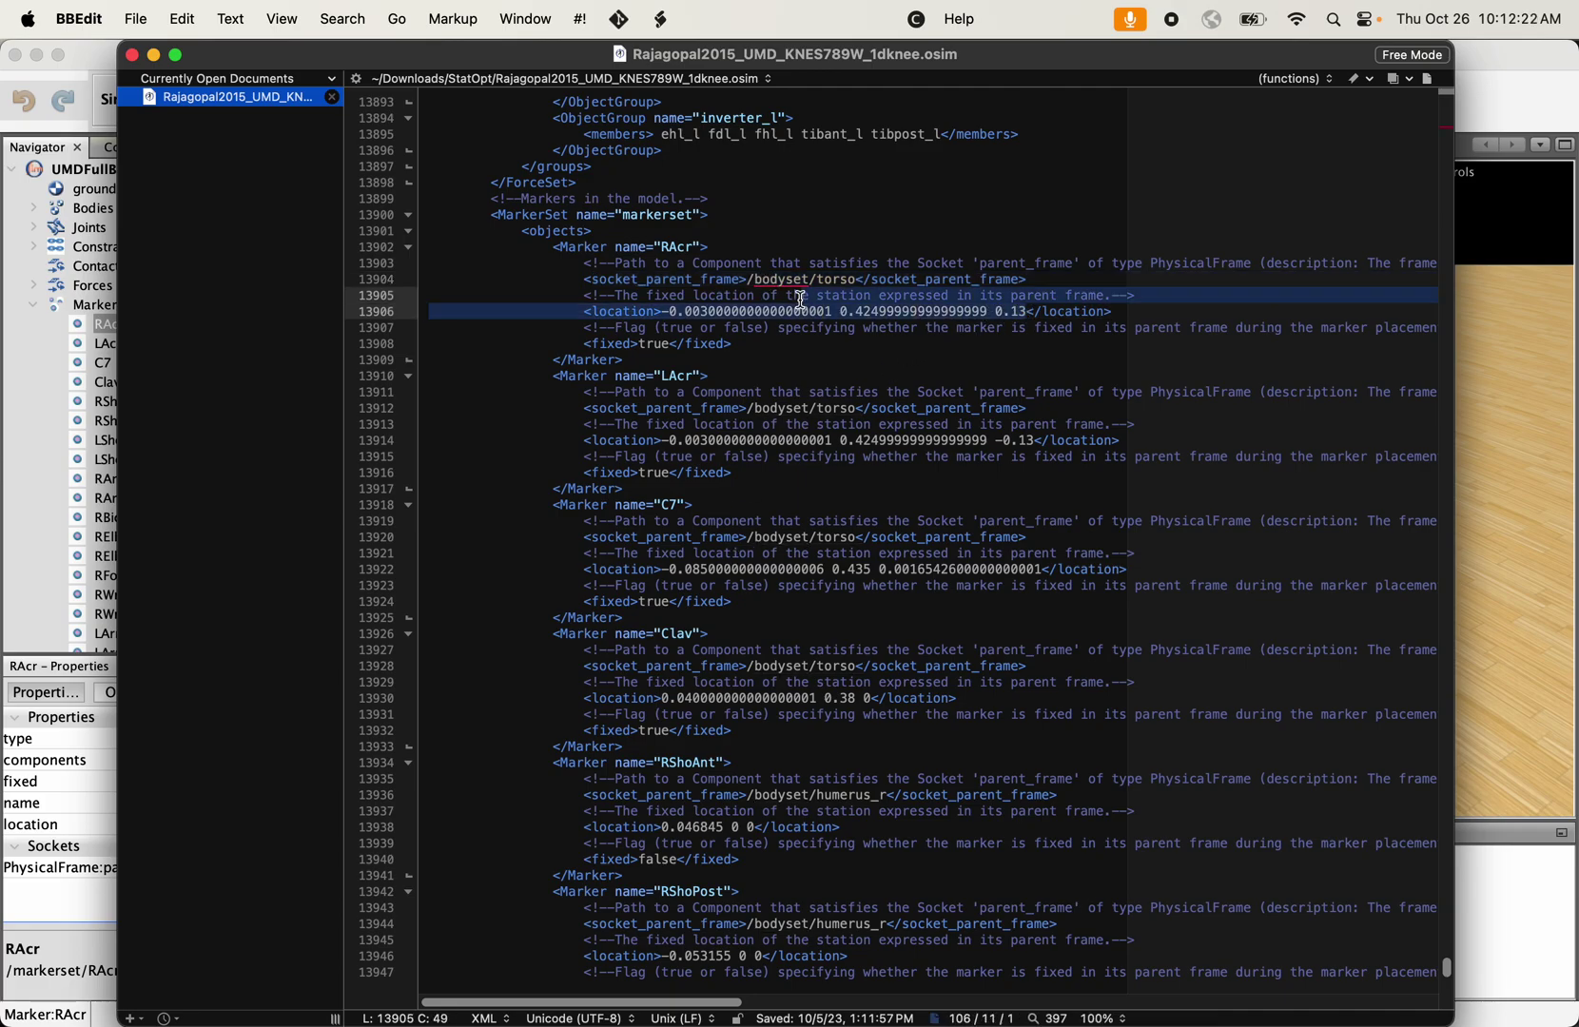
key(Left)
key(Left)
key(Left)
key(Left)
key(Left)
key(Left)
key(Left)
key(Left)
key(Left)
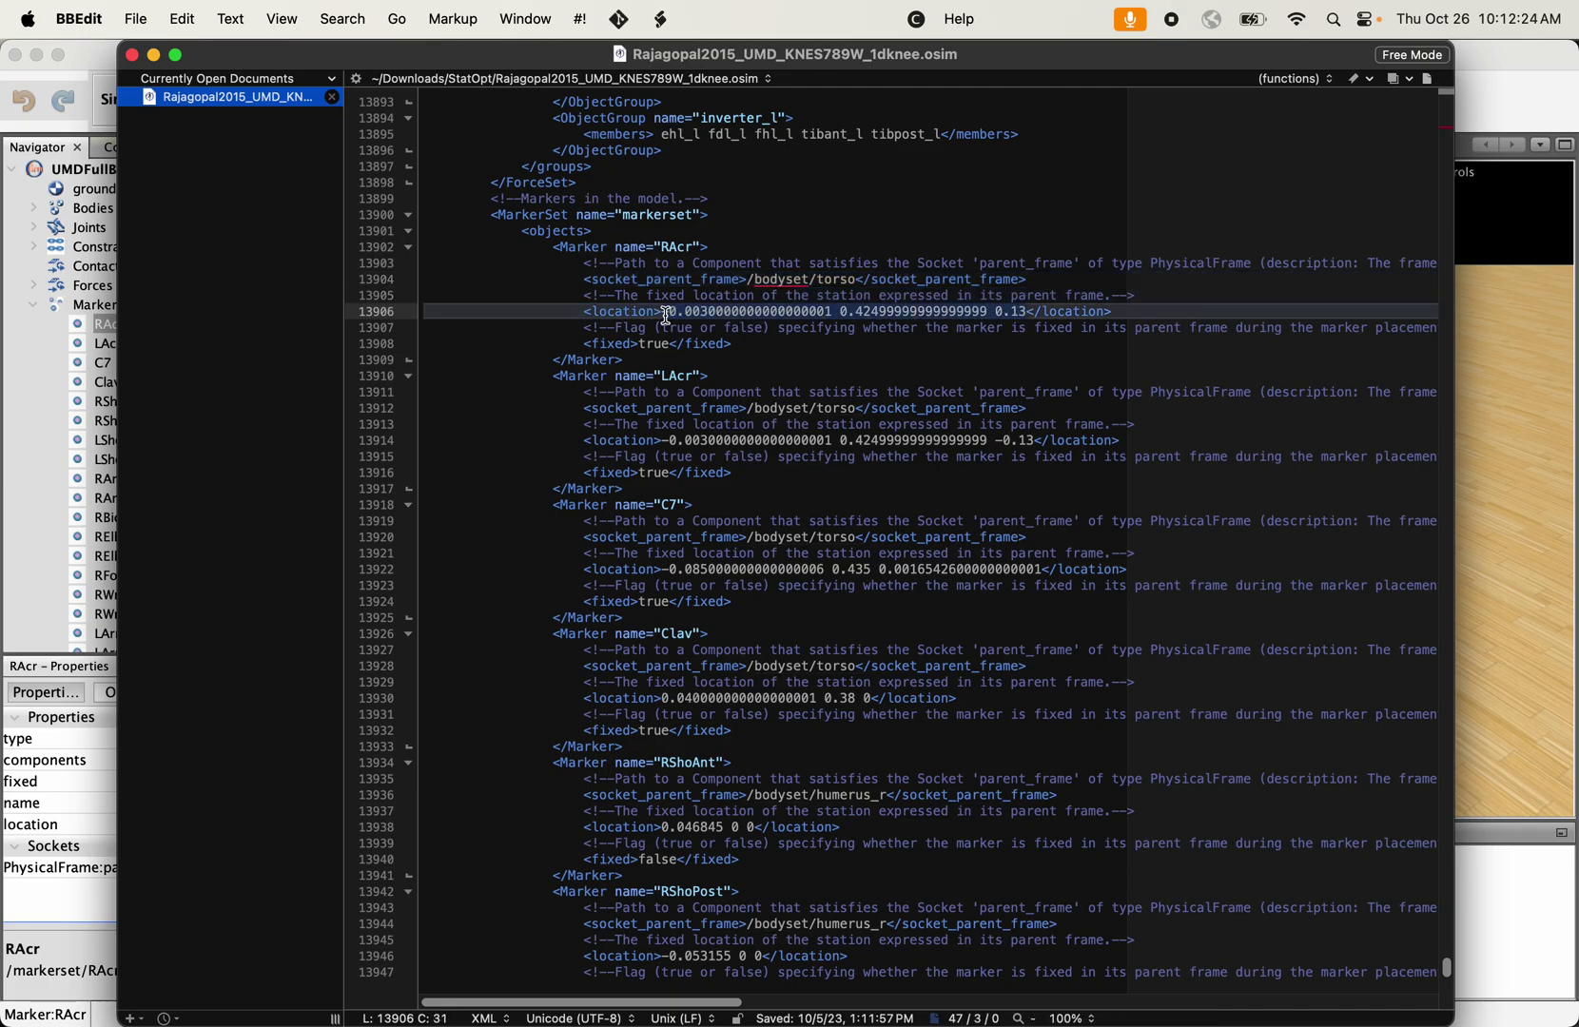
double_click(837, 291)
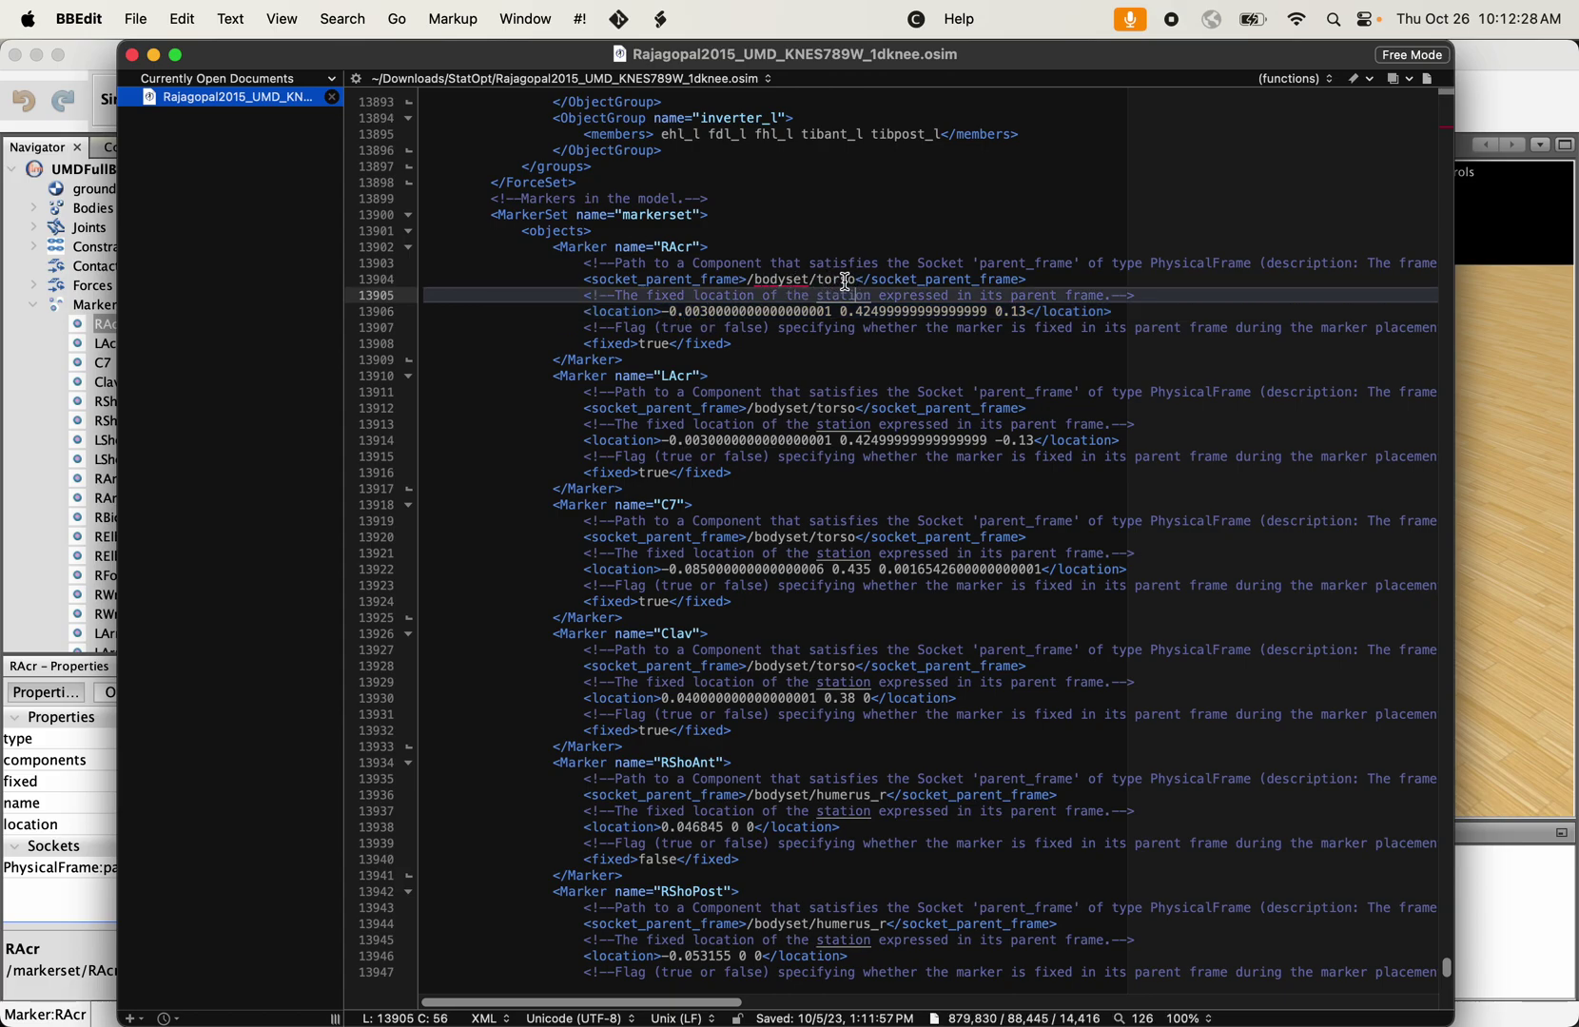
click(845, 282)
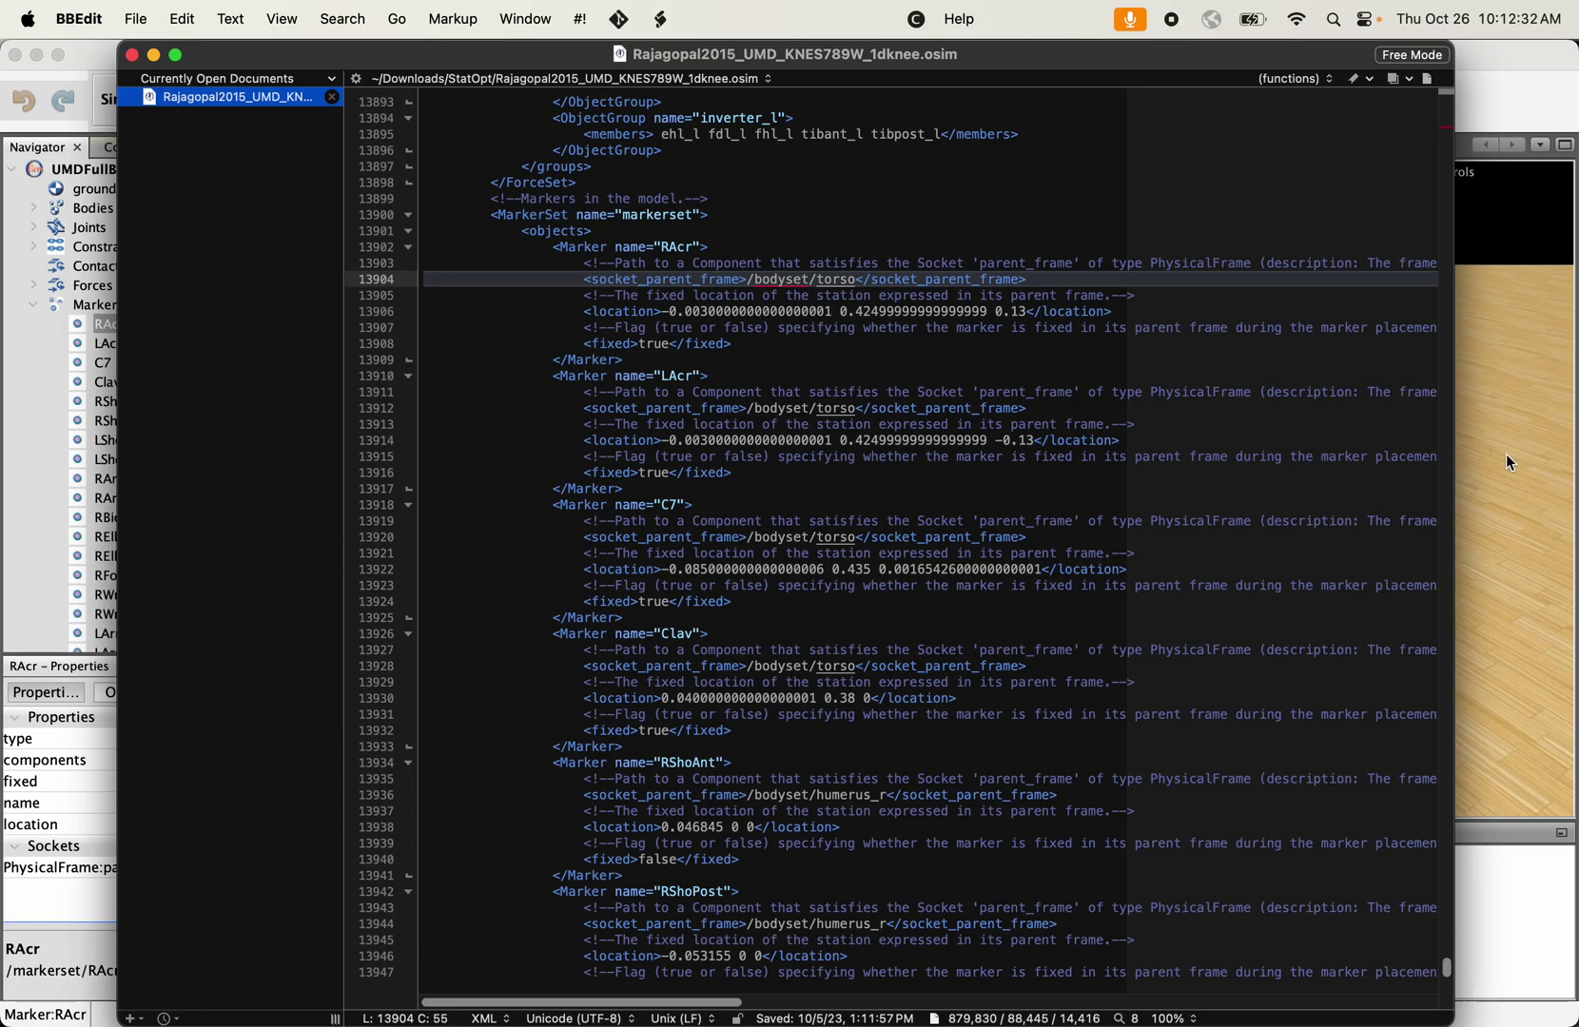
drag(1023, 311, 777, 310)
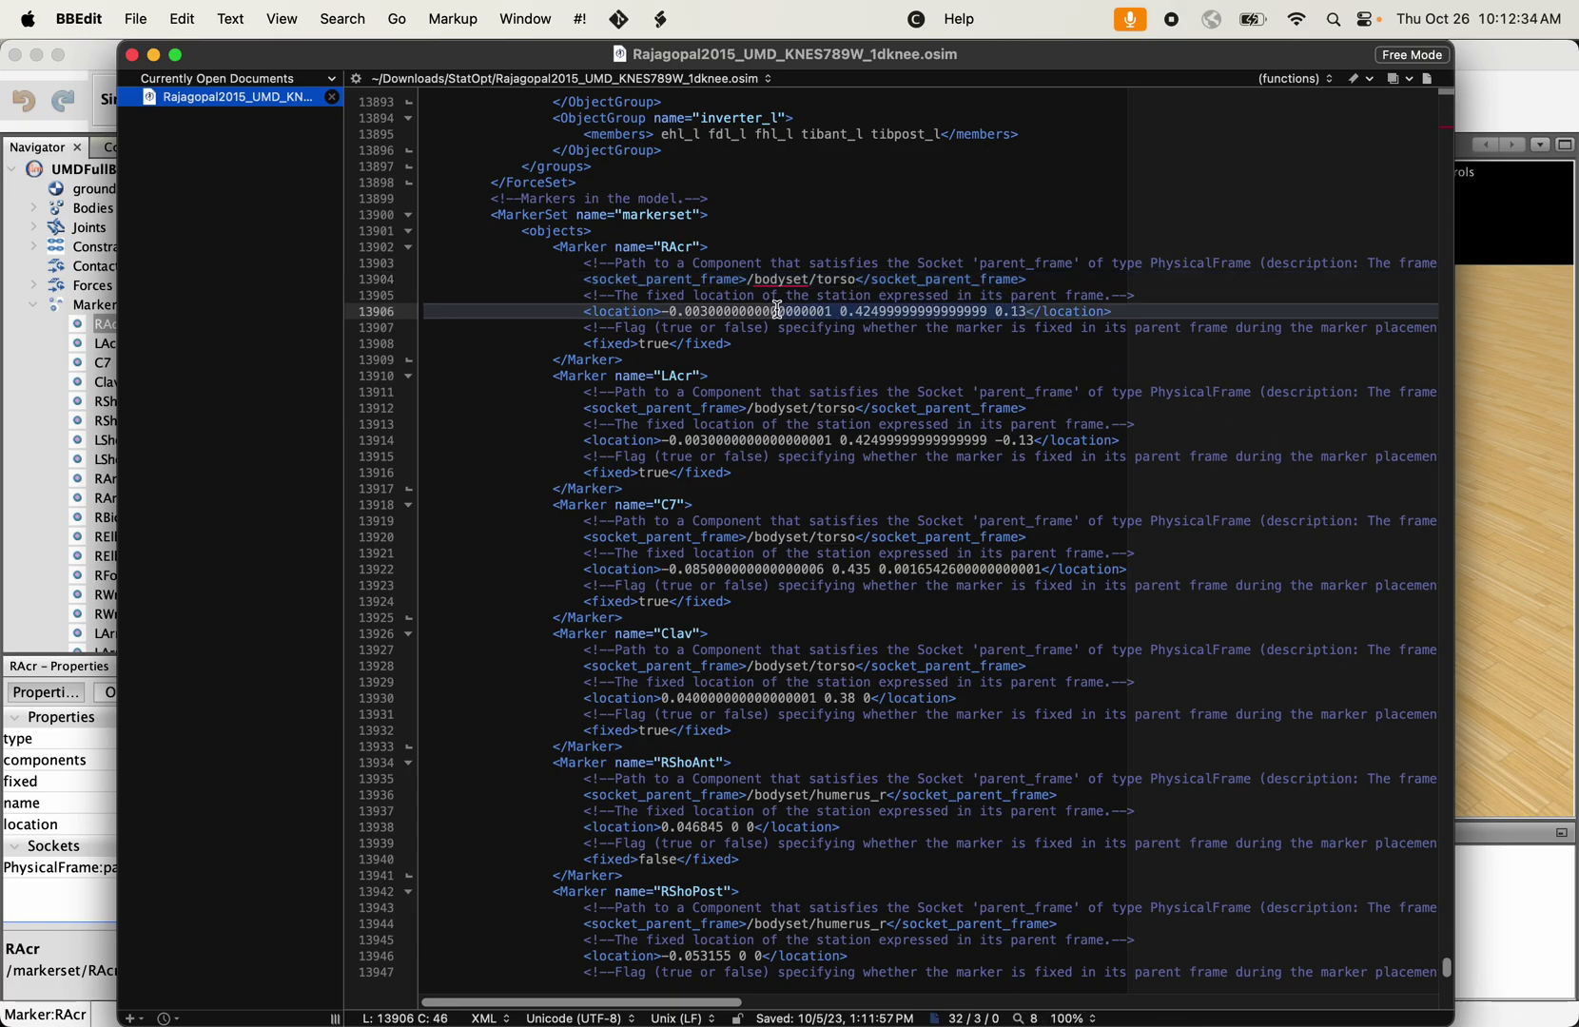
click(1533, 535)
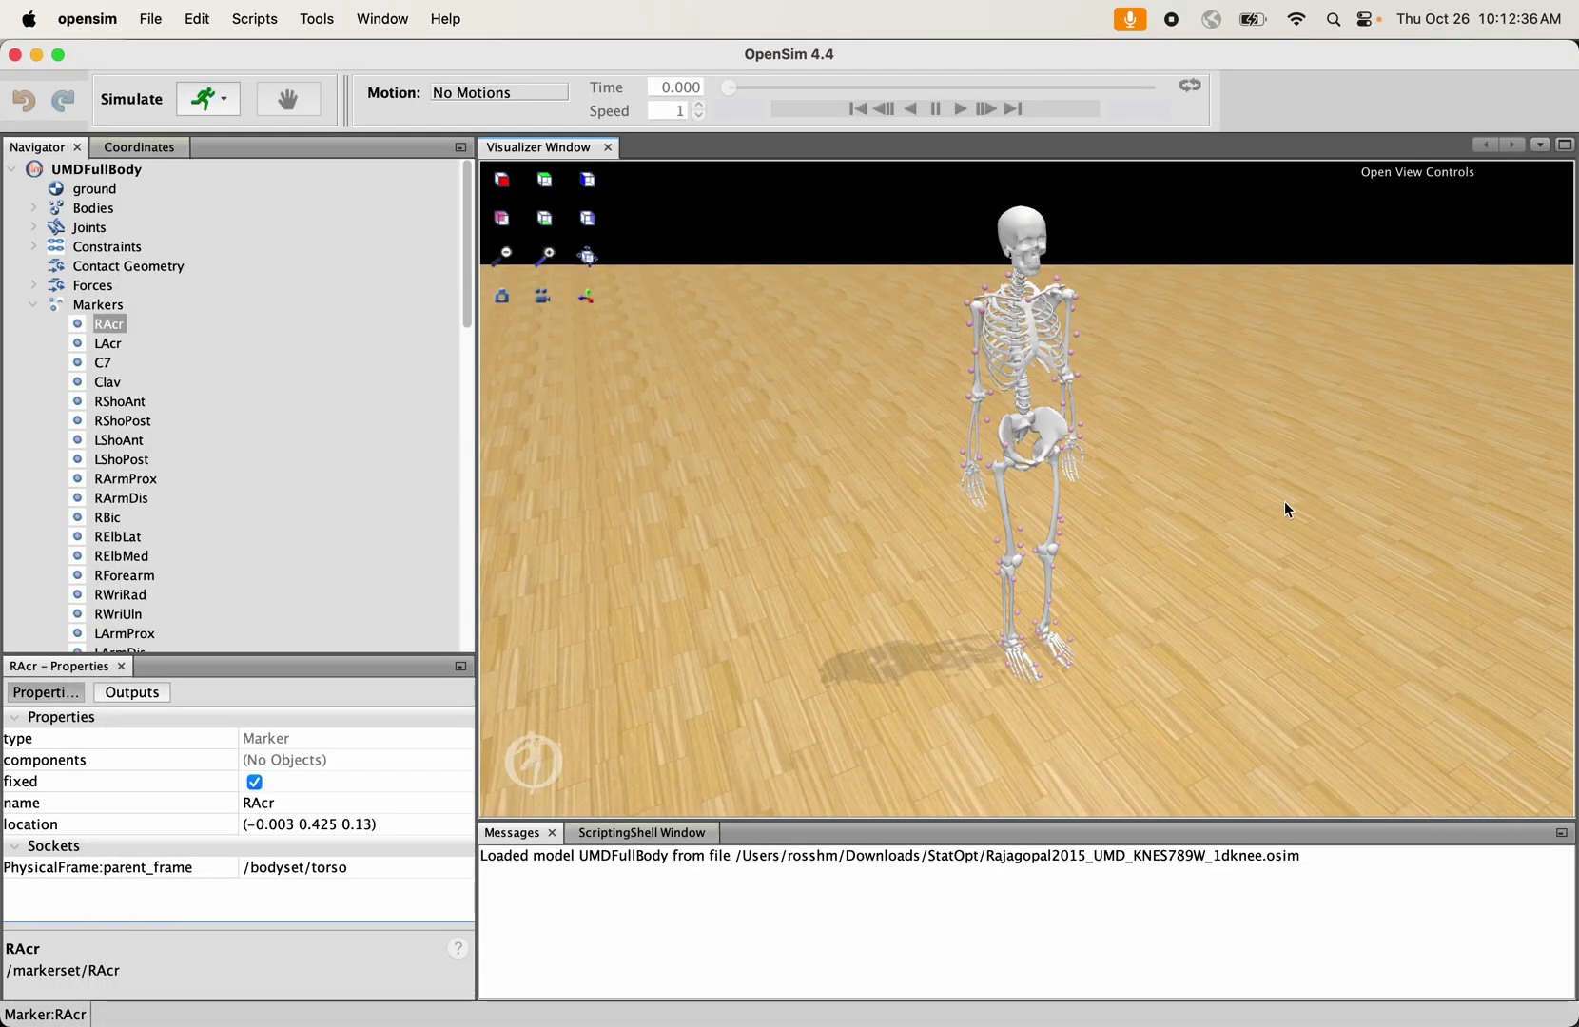
Select the torso body in the Navigator's Bodies list and hide its geometry
drag(1284, 507, 1202, 433)
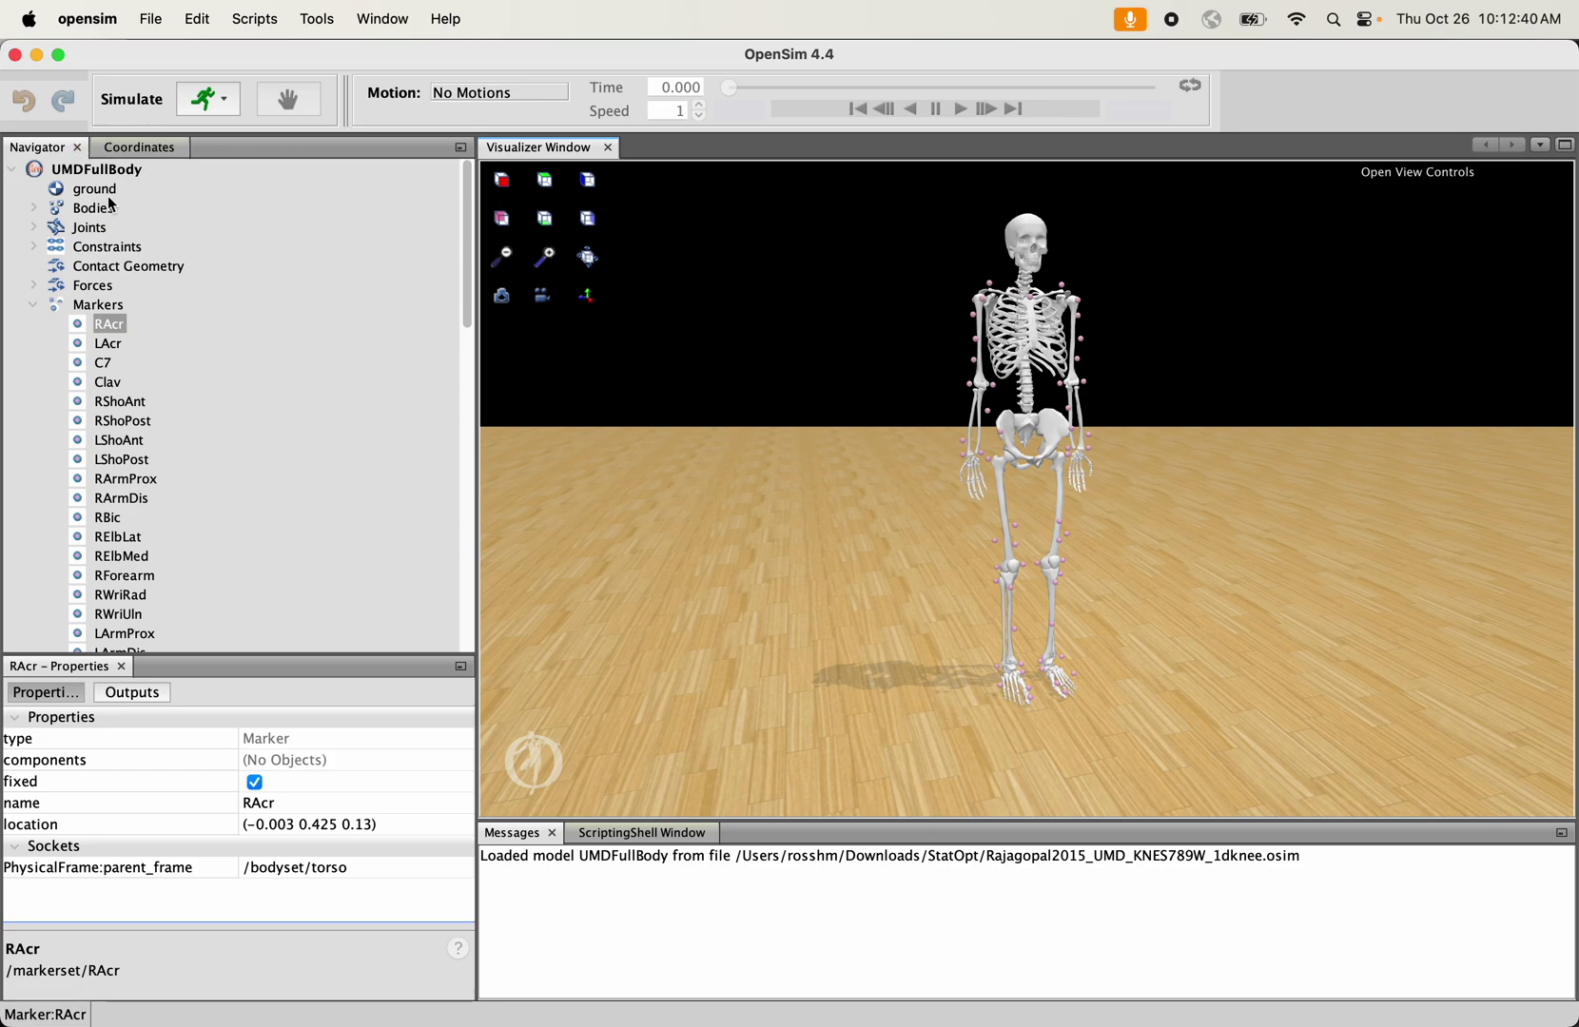
click(35, 208)
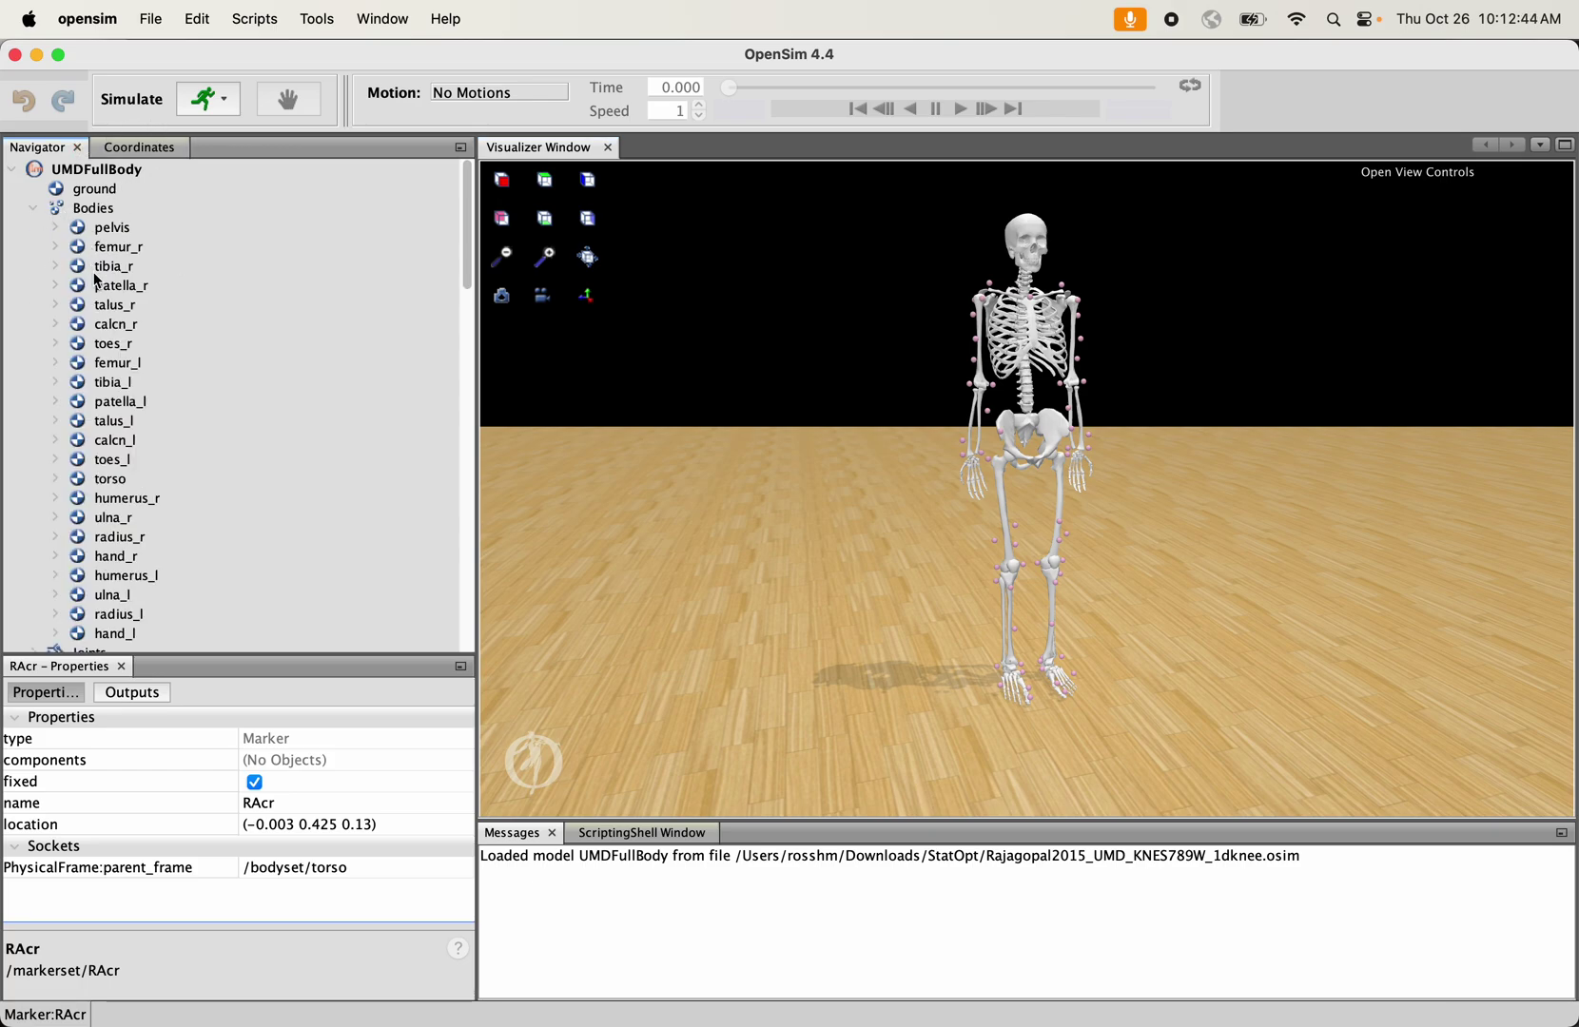
click(113, 481)
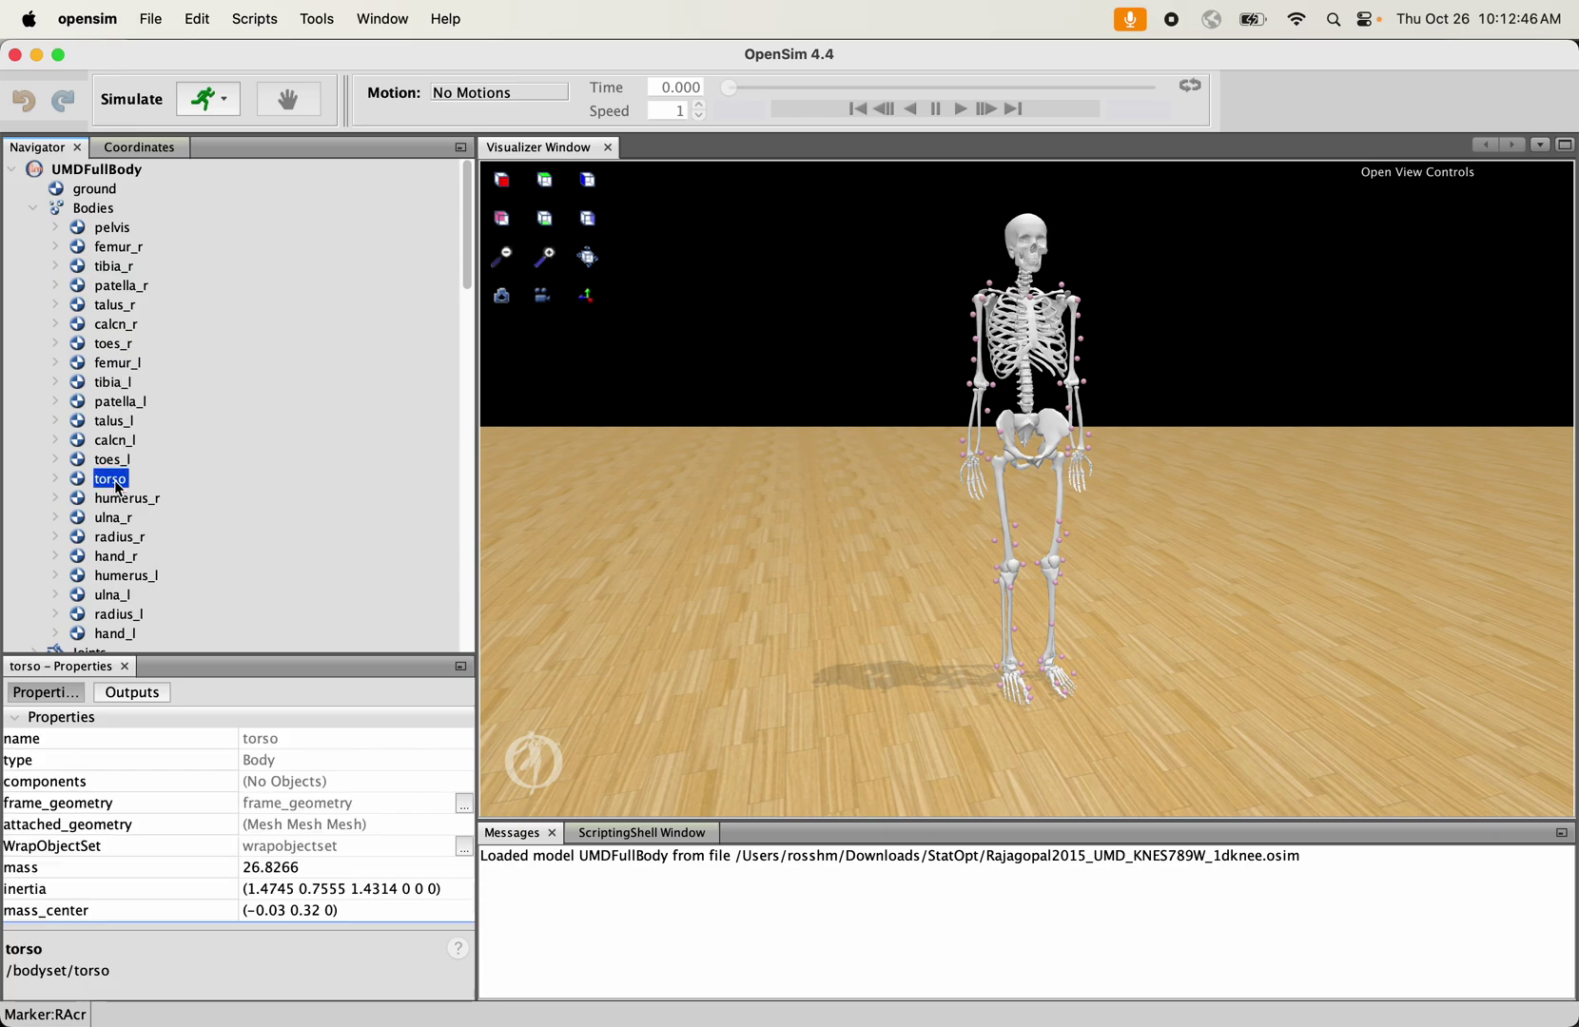
right_click(119, 490)
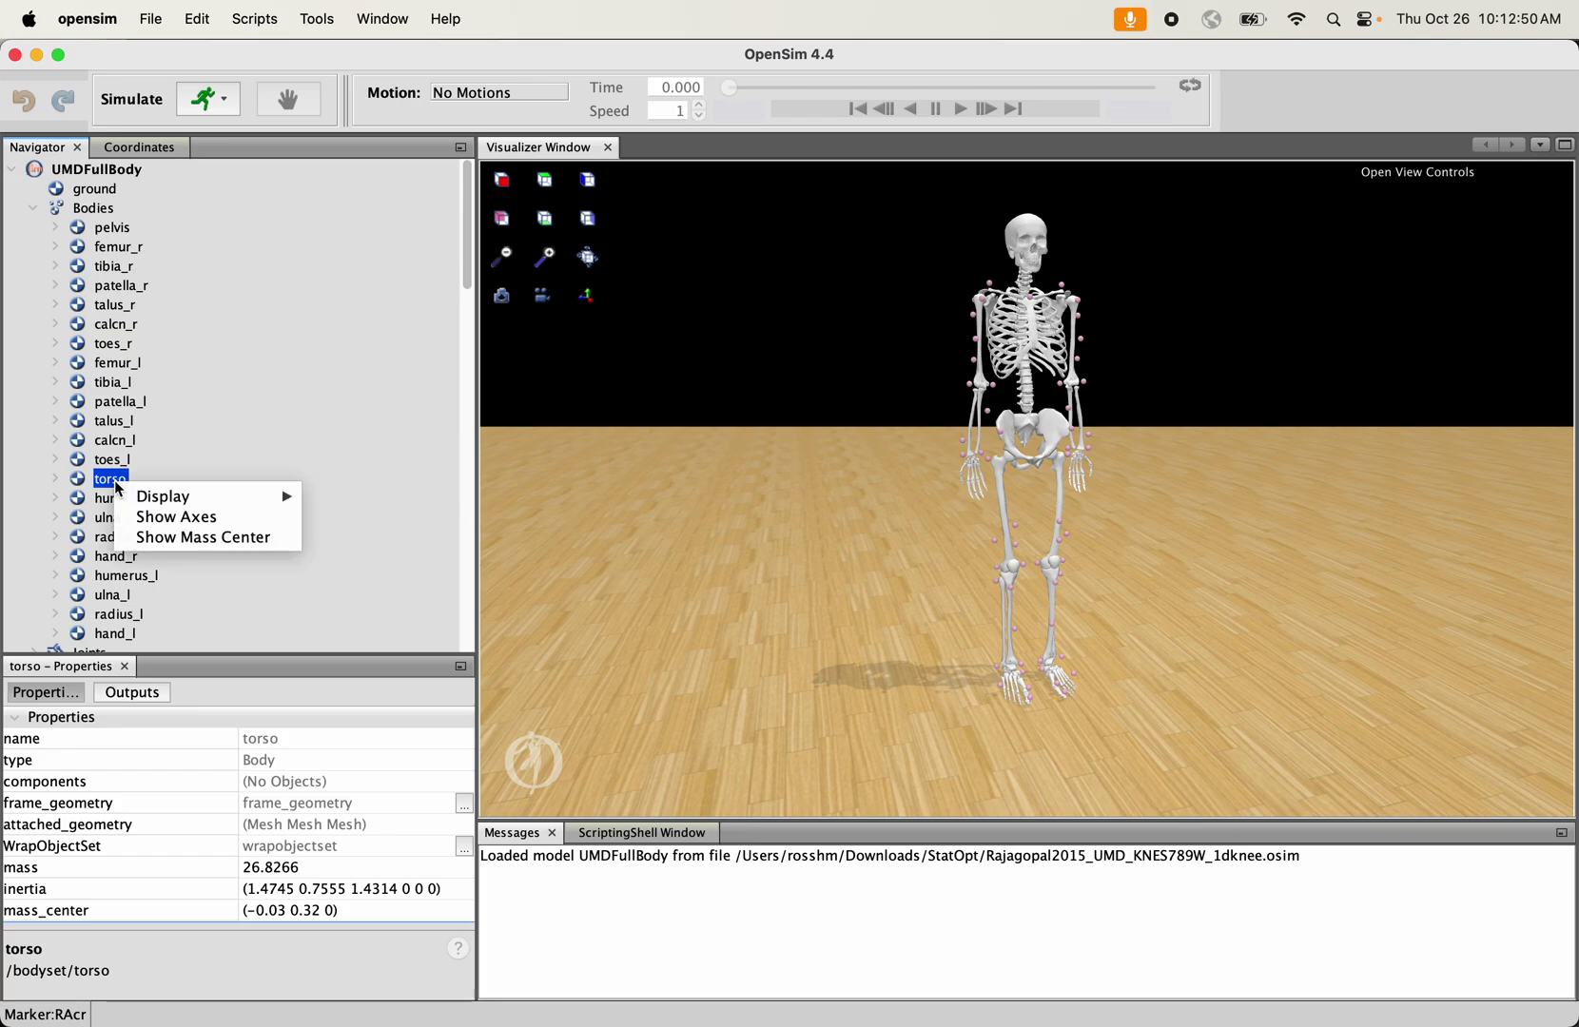
mouse_move(162, 497)
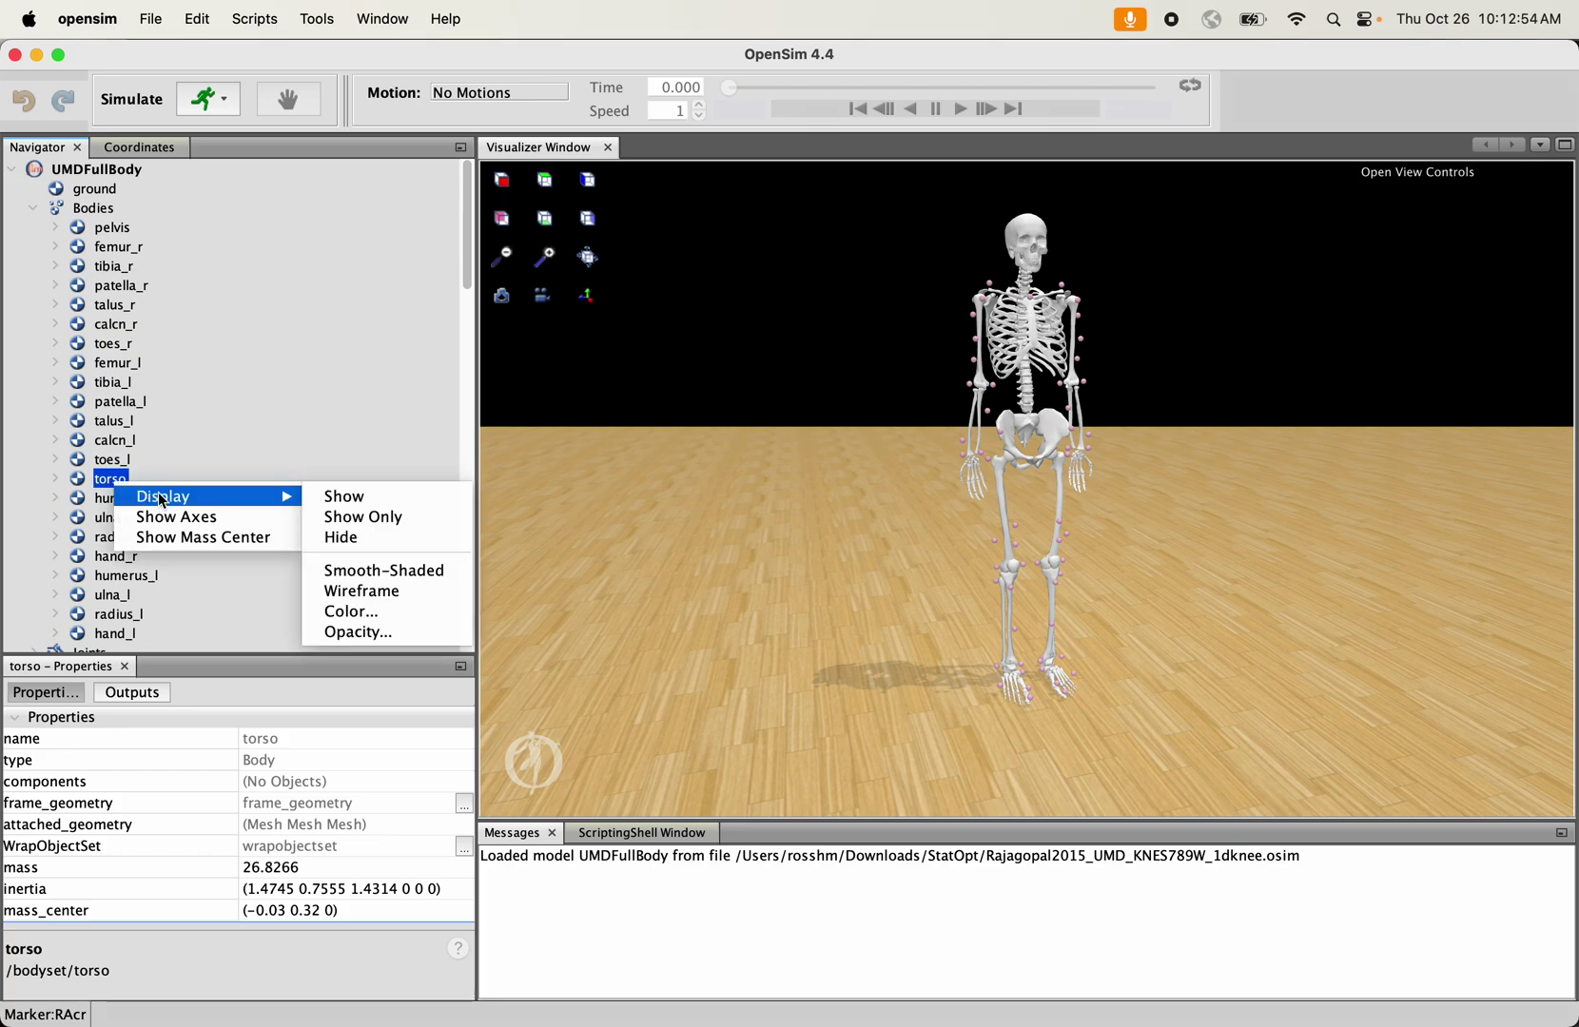
click(344, 540)
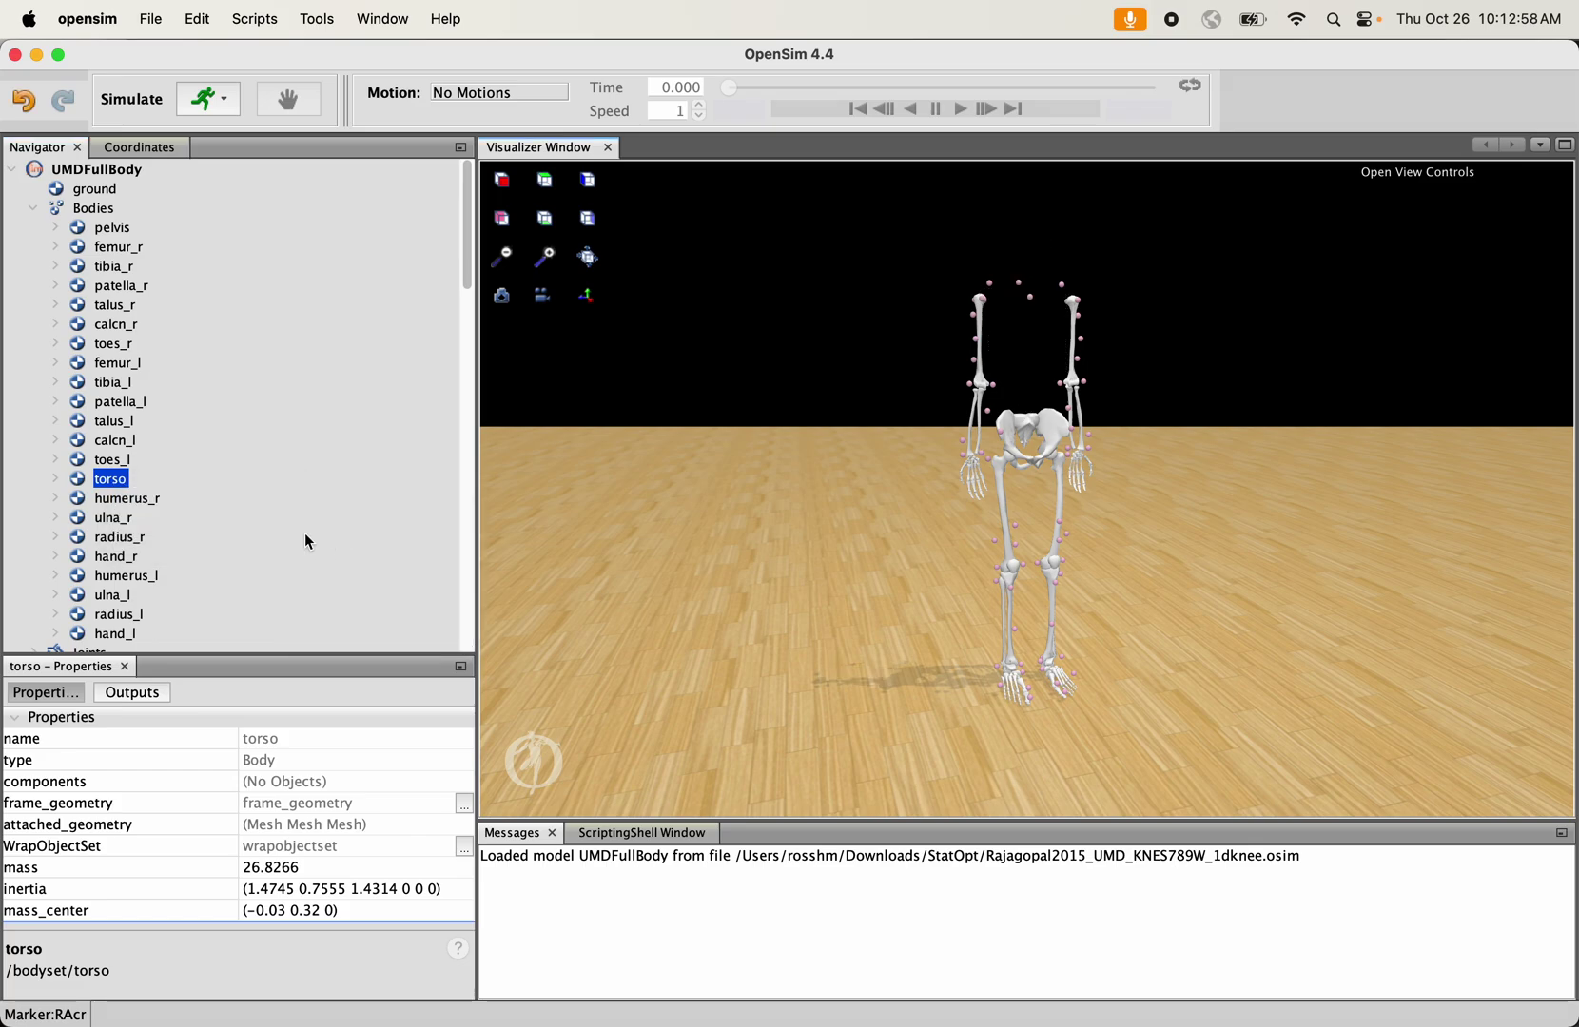
Show the torso geometry again and orbit the view around the skeleton
right_click(119, 487)
mouse_move(141, 502)
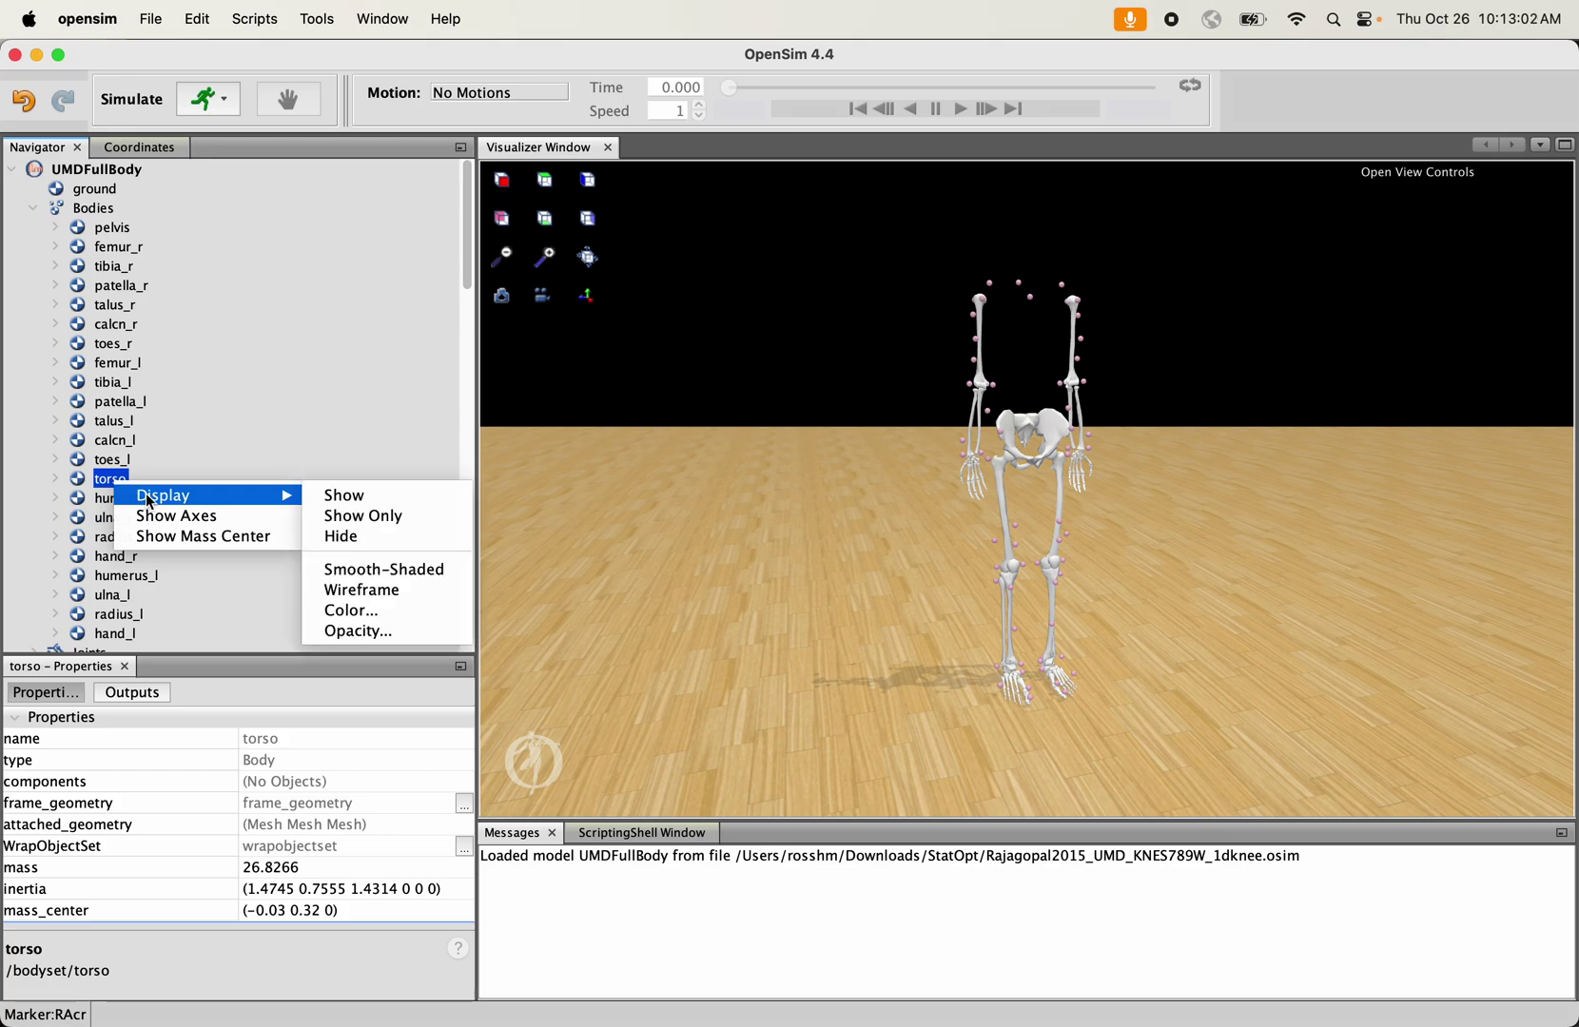
click(345, 499)
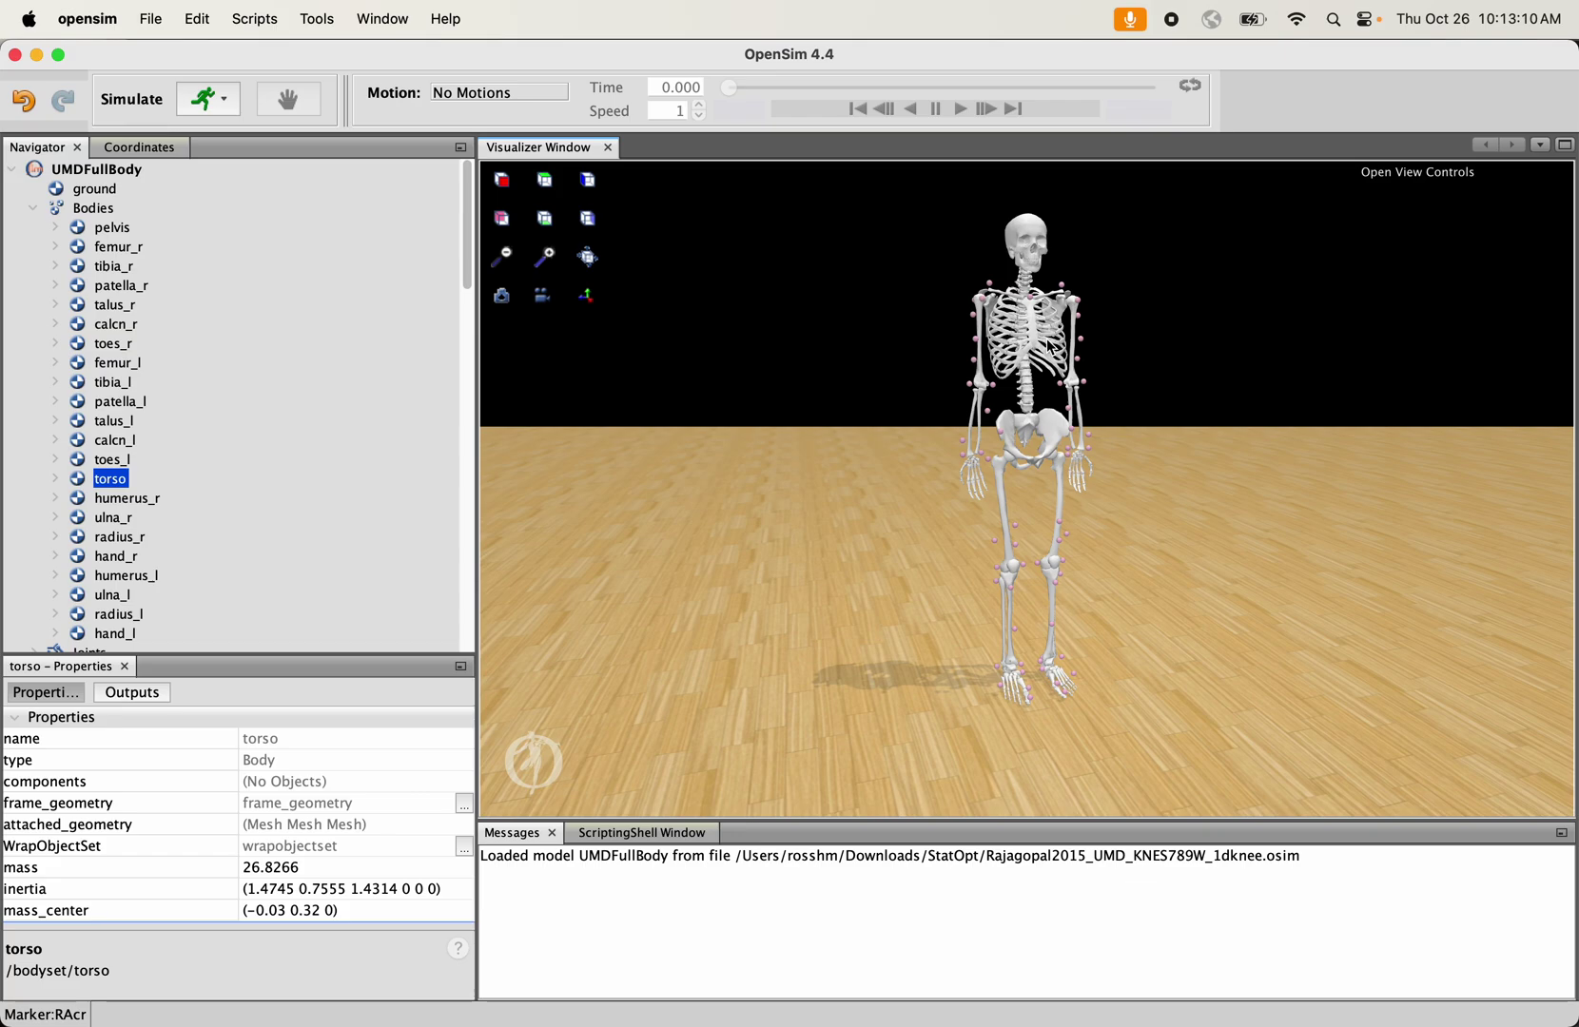
mouse_move(1051, 342)
mouse_down()
mouse_move(966, 366)
mouse_move(1066, 371)
mouse_up()
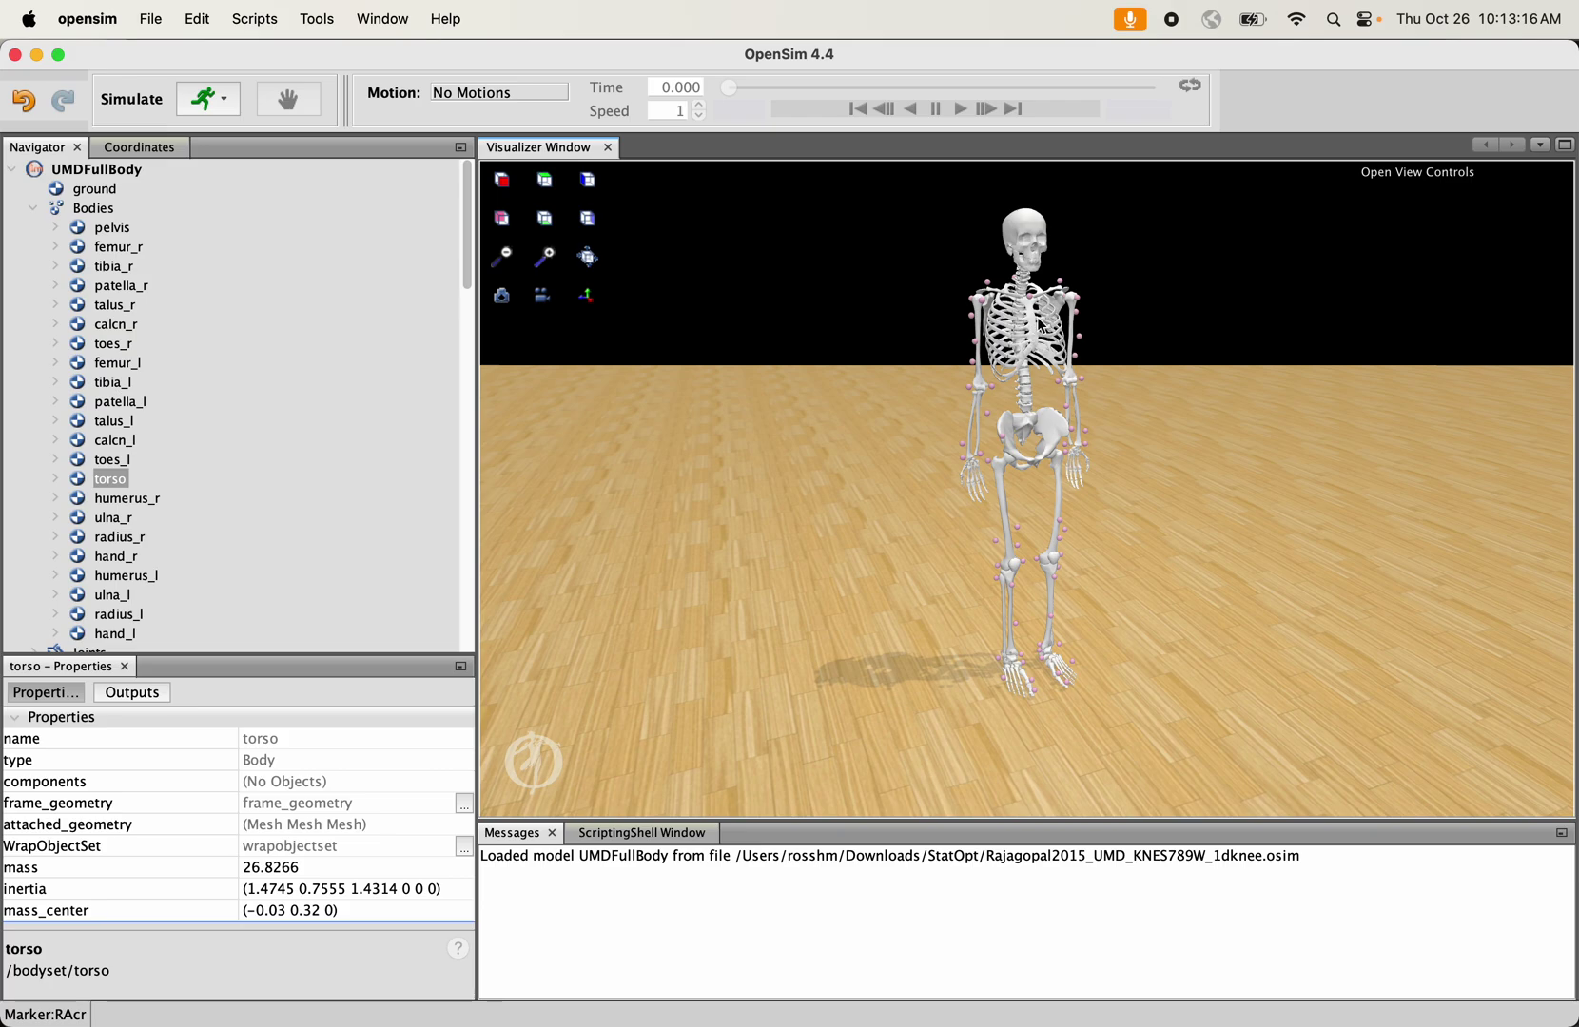
Show the torso's mass center and rotate the view to the skeleton's side
right_click(108, 485)
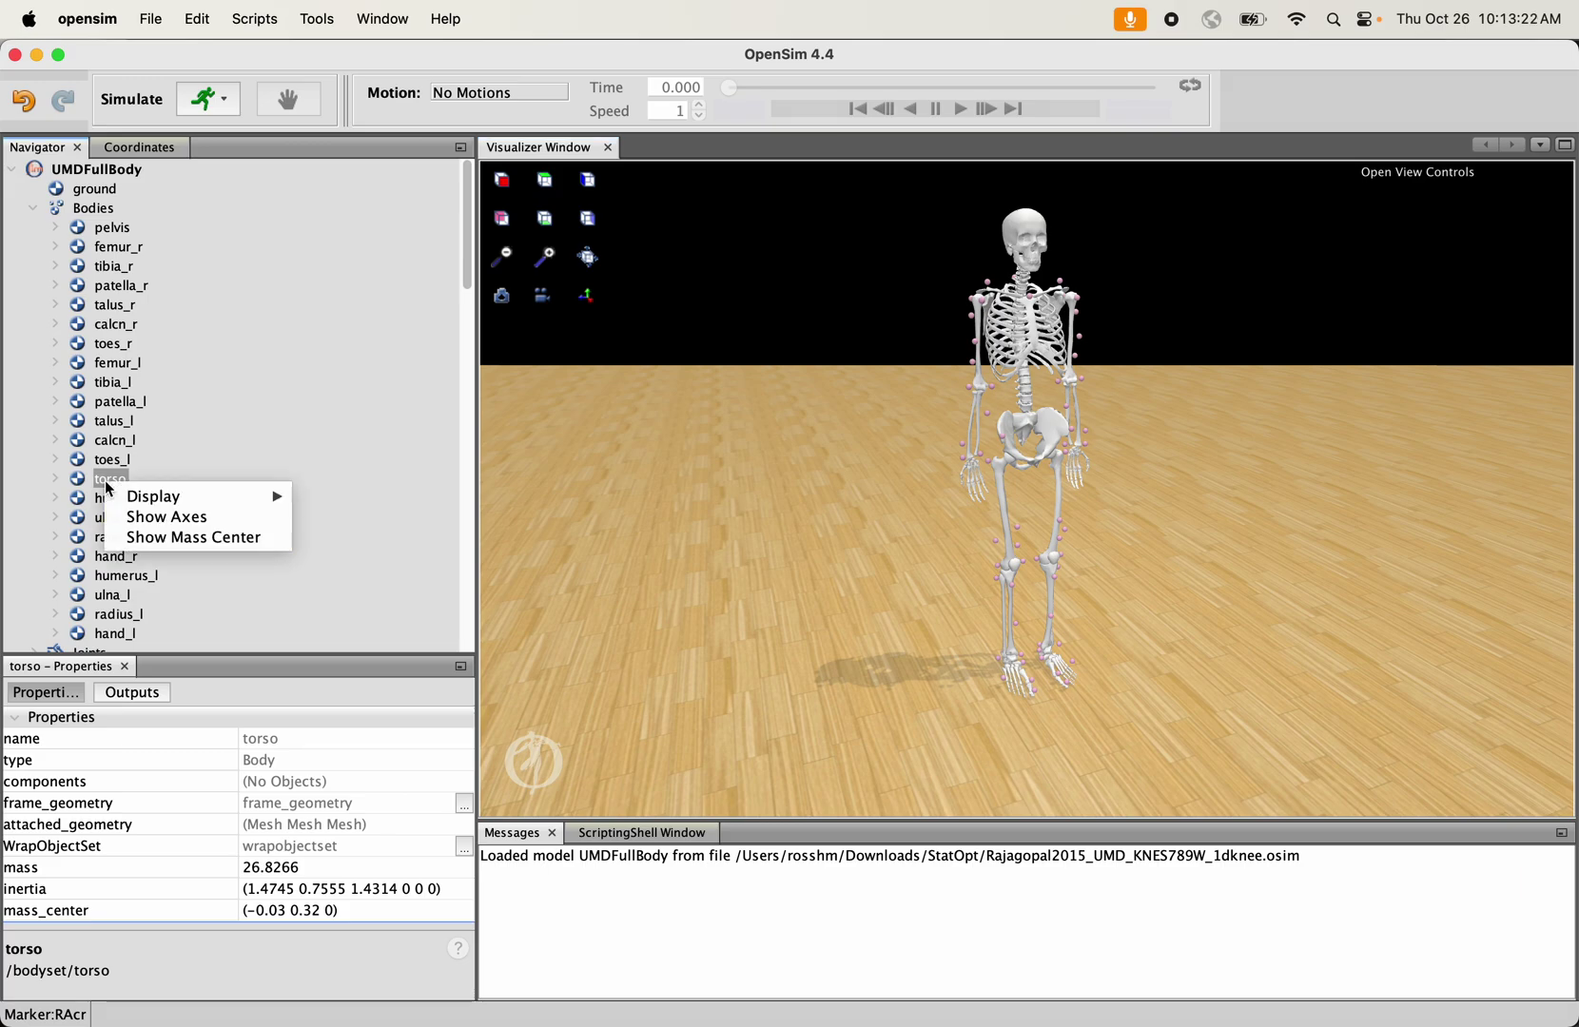
click(164, 539)
drag(773, 413, 899, 385)
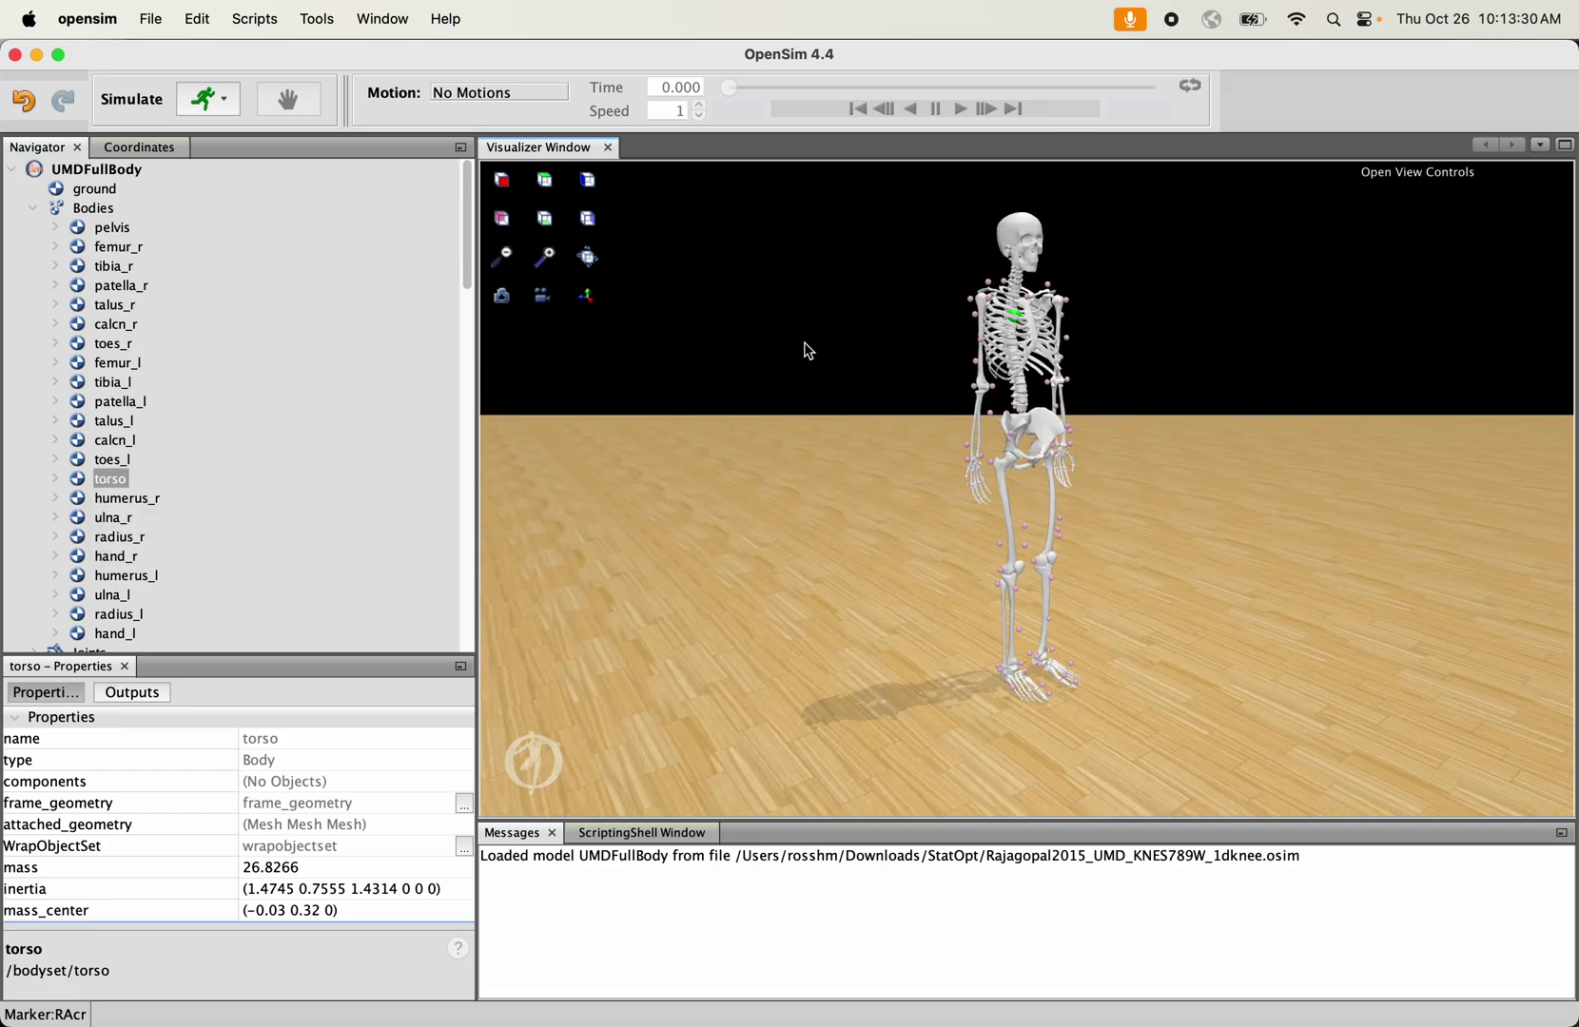
drag(803, 349, 837, 340)
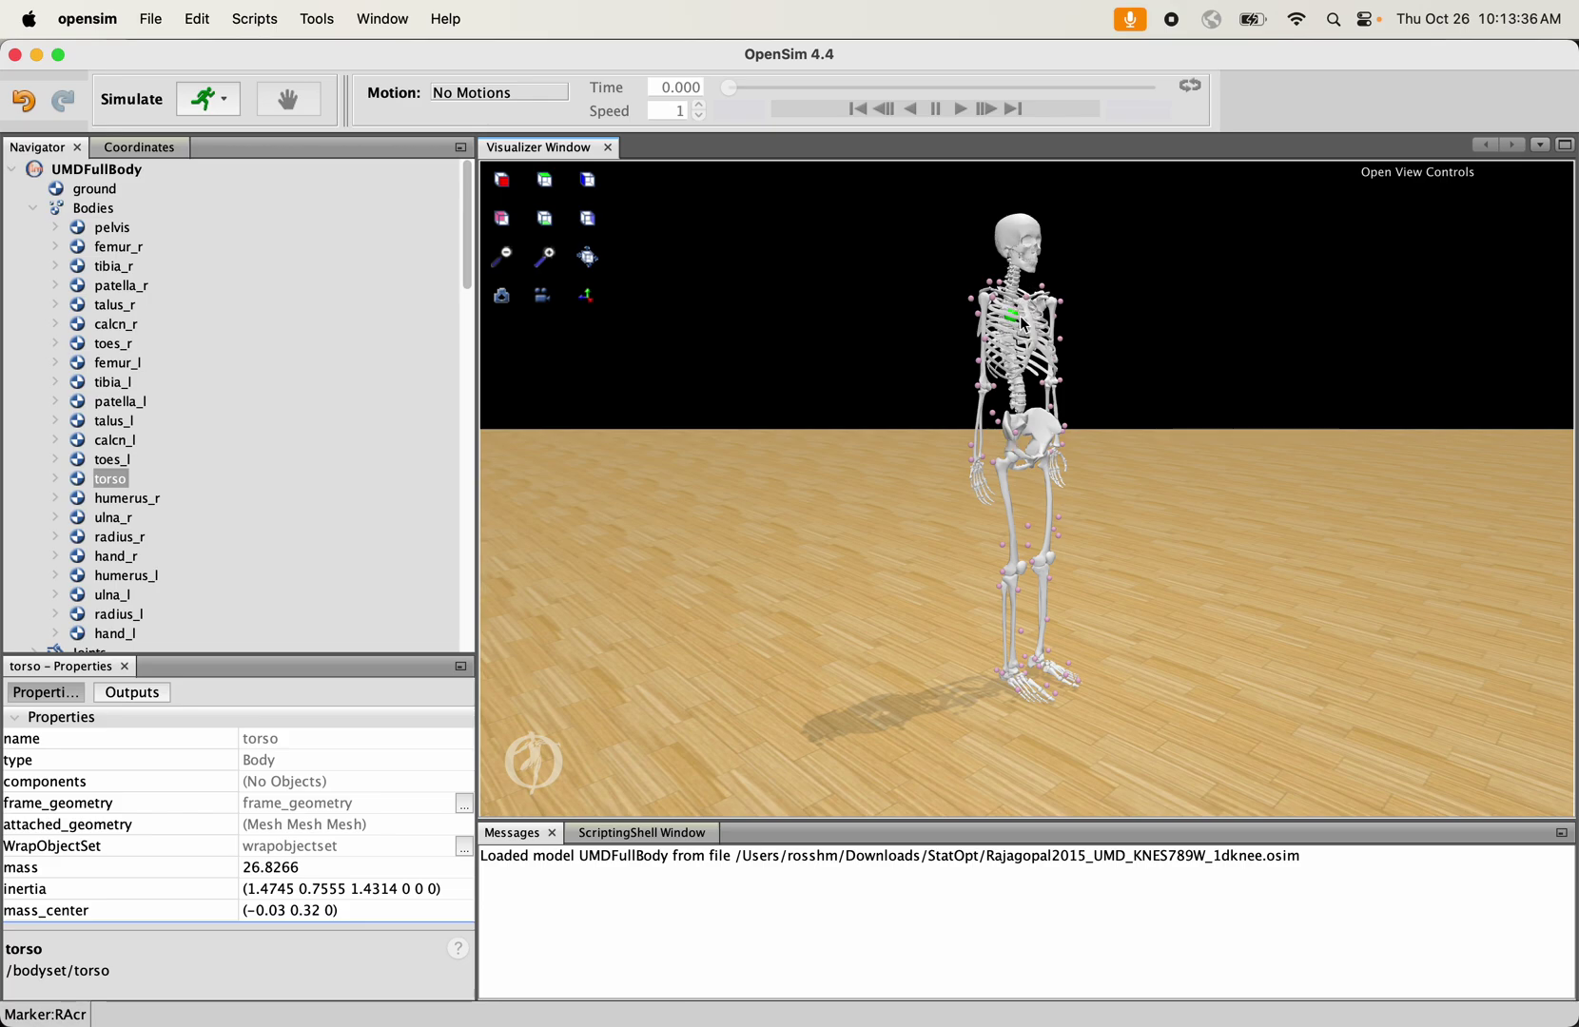
Show the torso's axes, then zoom and rotate for a close view of trunk and pelvis
right_click(113, 488)
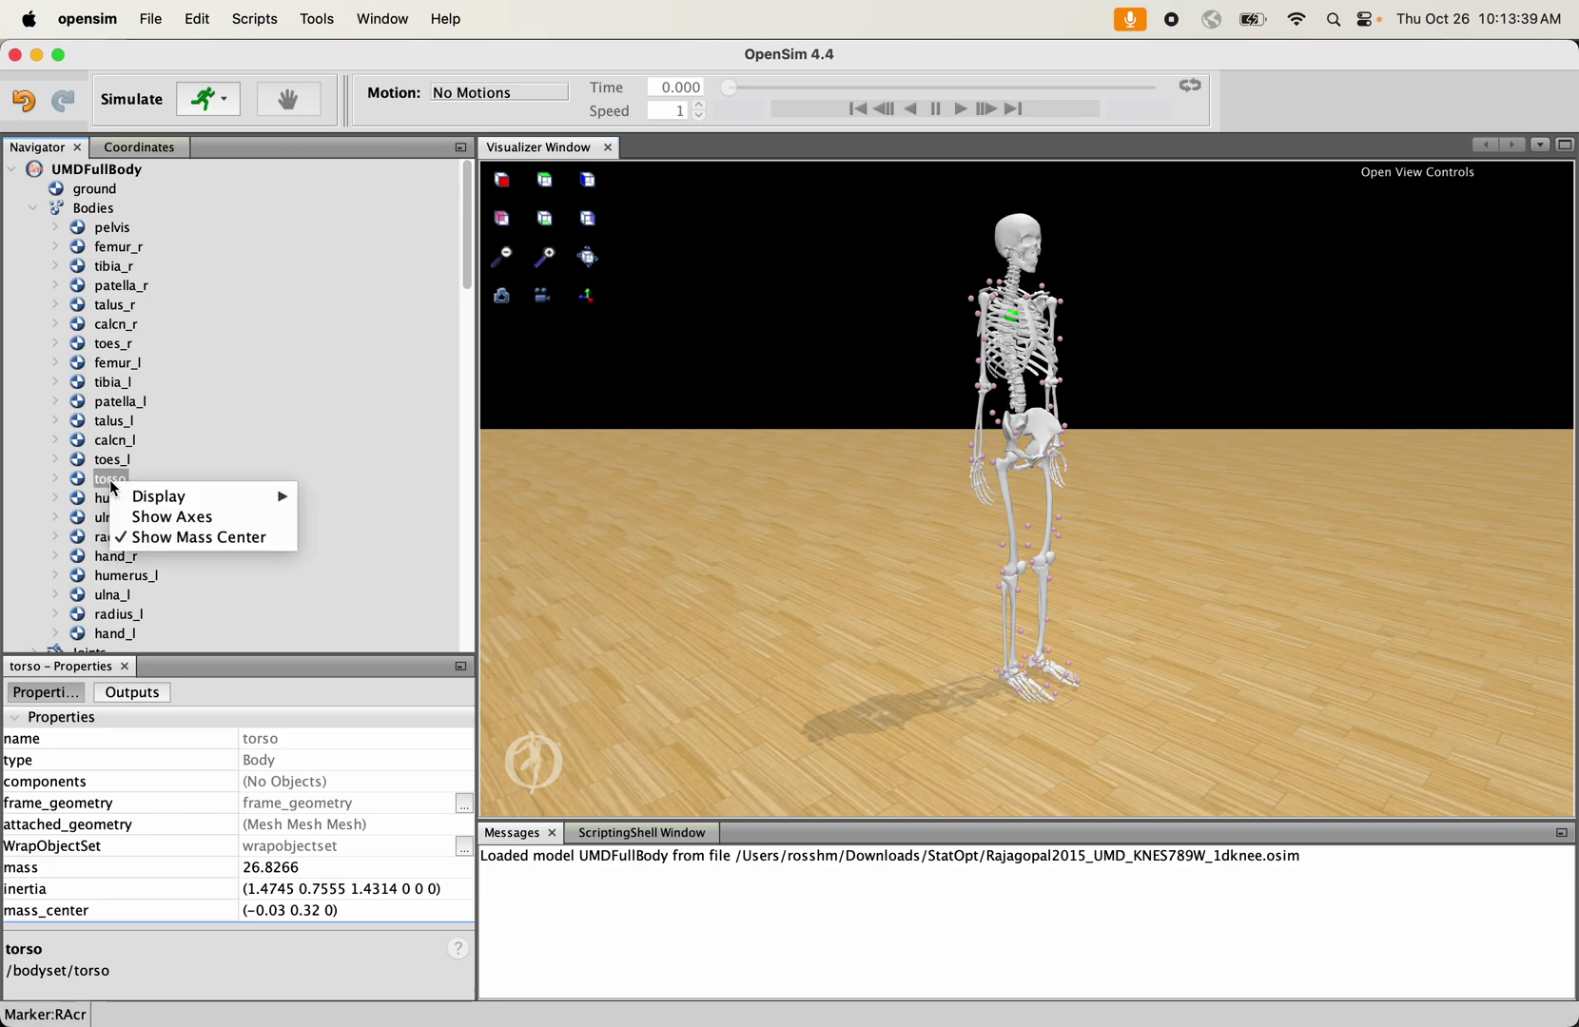
click(158, 519)
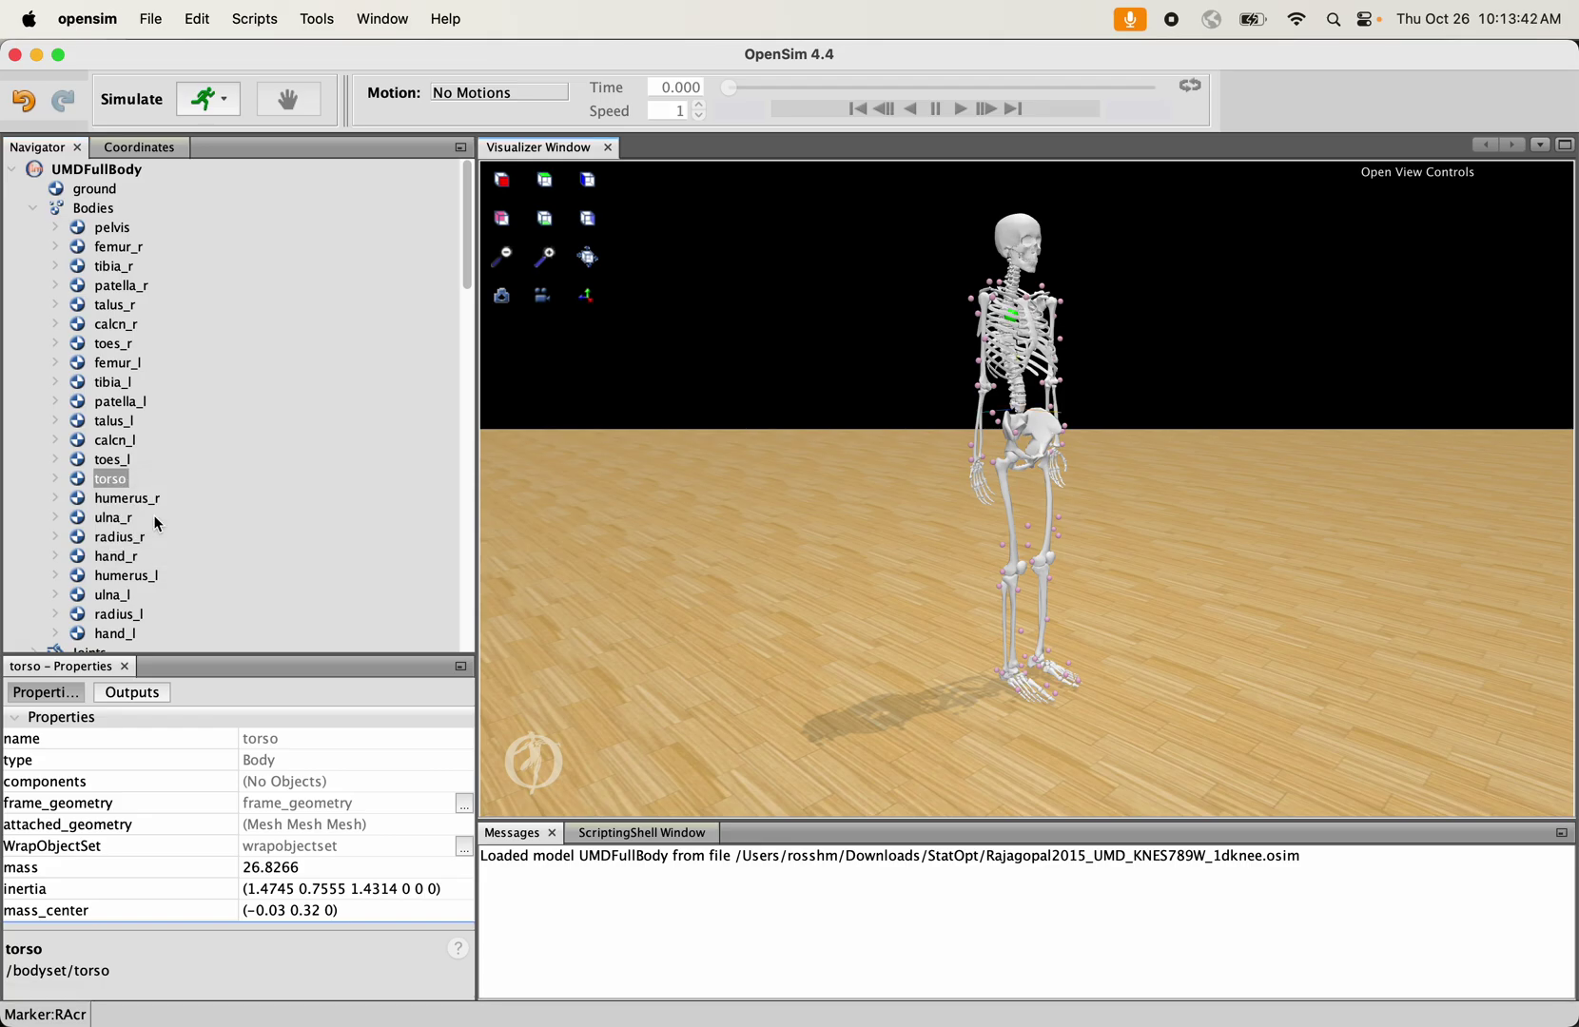
mouse_move(864, 394)
mouse_down()
mouse_move(740, 290)
mouse_move(673, 521)
mouse_move(983, 475)
mouse_move(1107, 403)
mouse_move(1128, 363)
mouse_move(899, 331)
mouse_move(769, 385)
mouse_move(742, 414)
mouse_move(868, 406)
mouse_up()
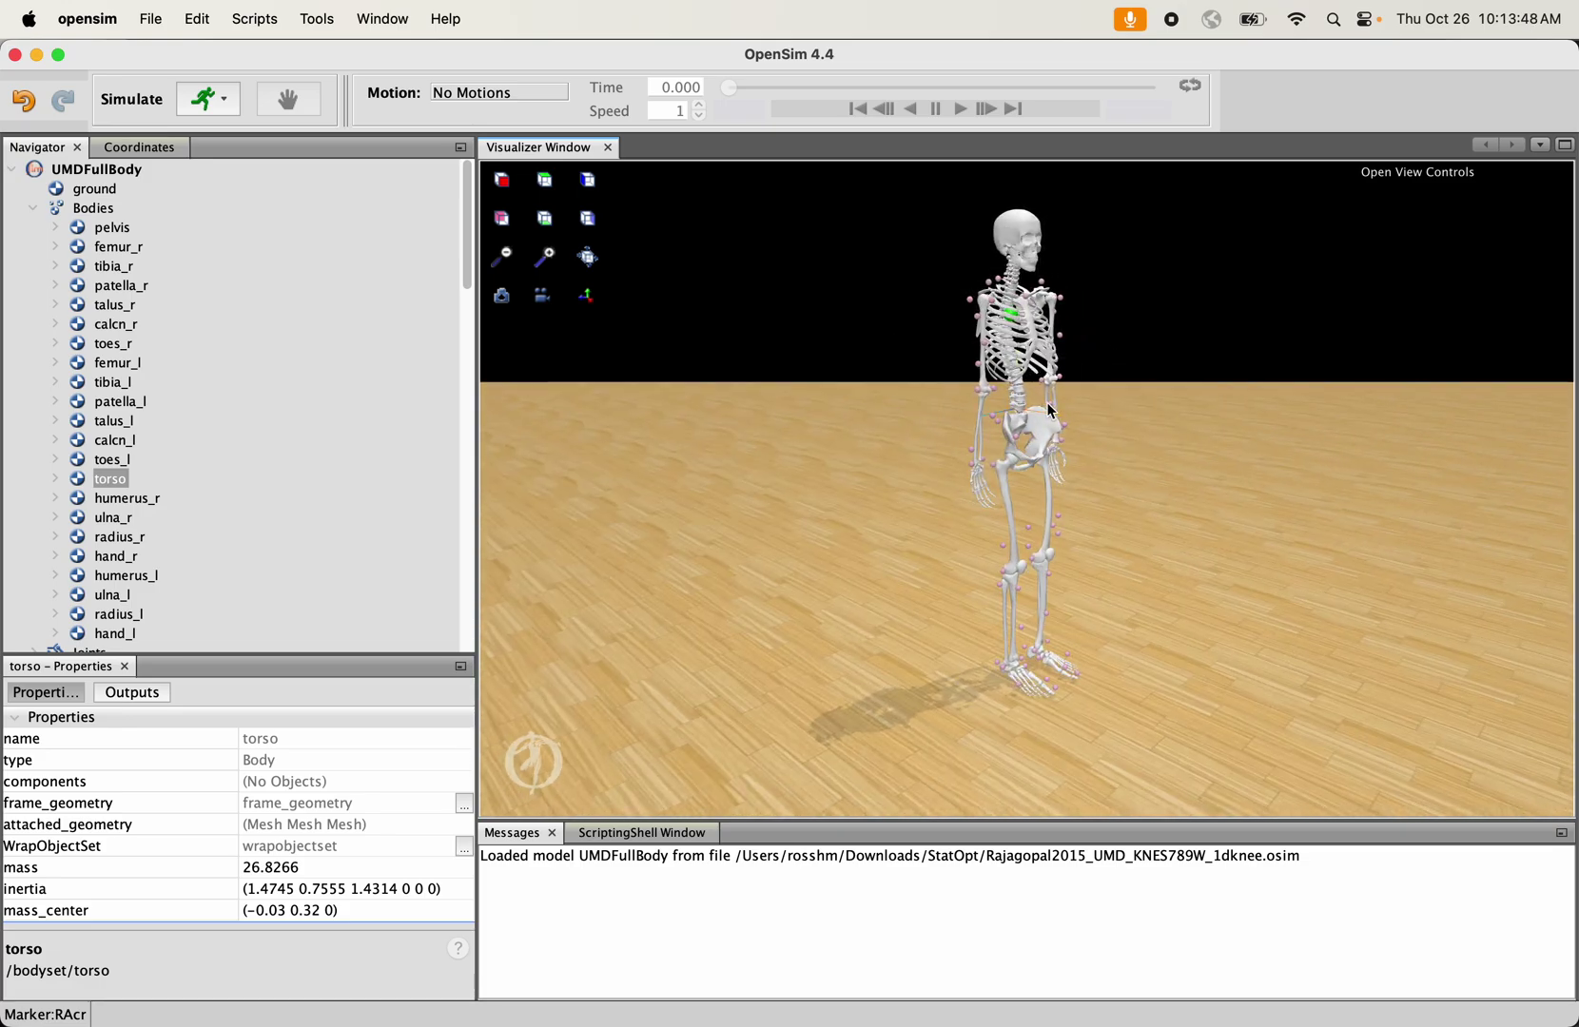
click(549, 265)
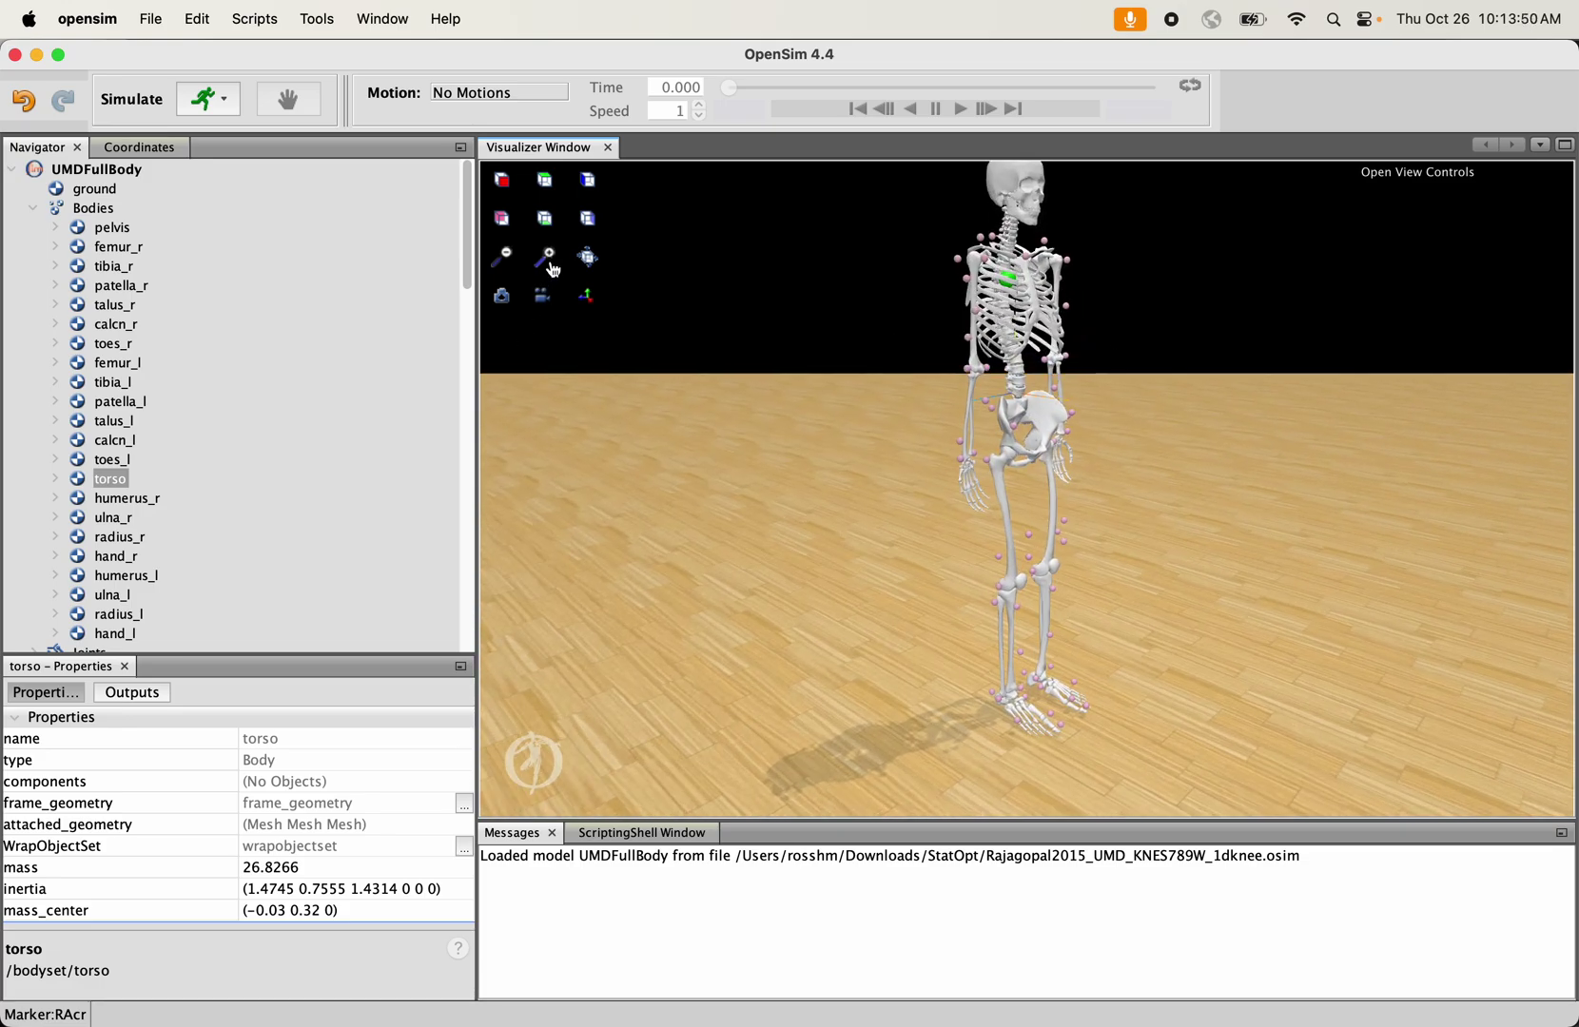
drag(709, 344, 974, 417)
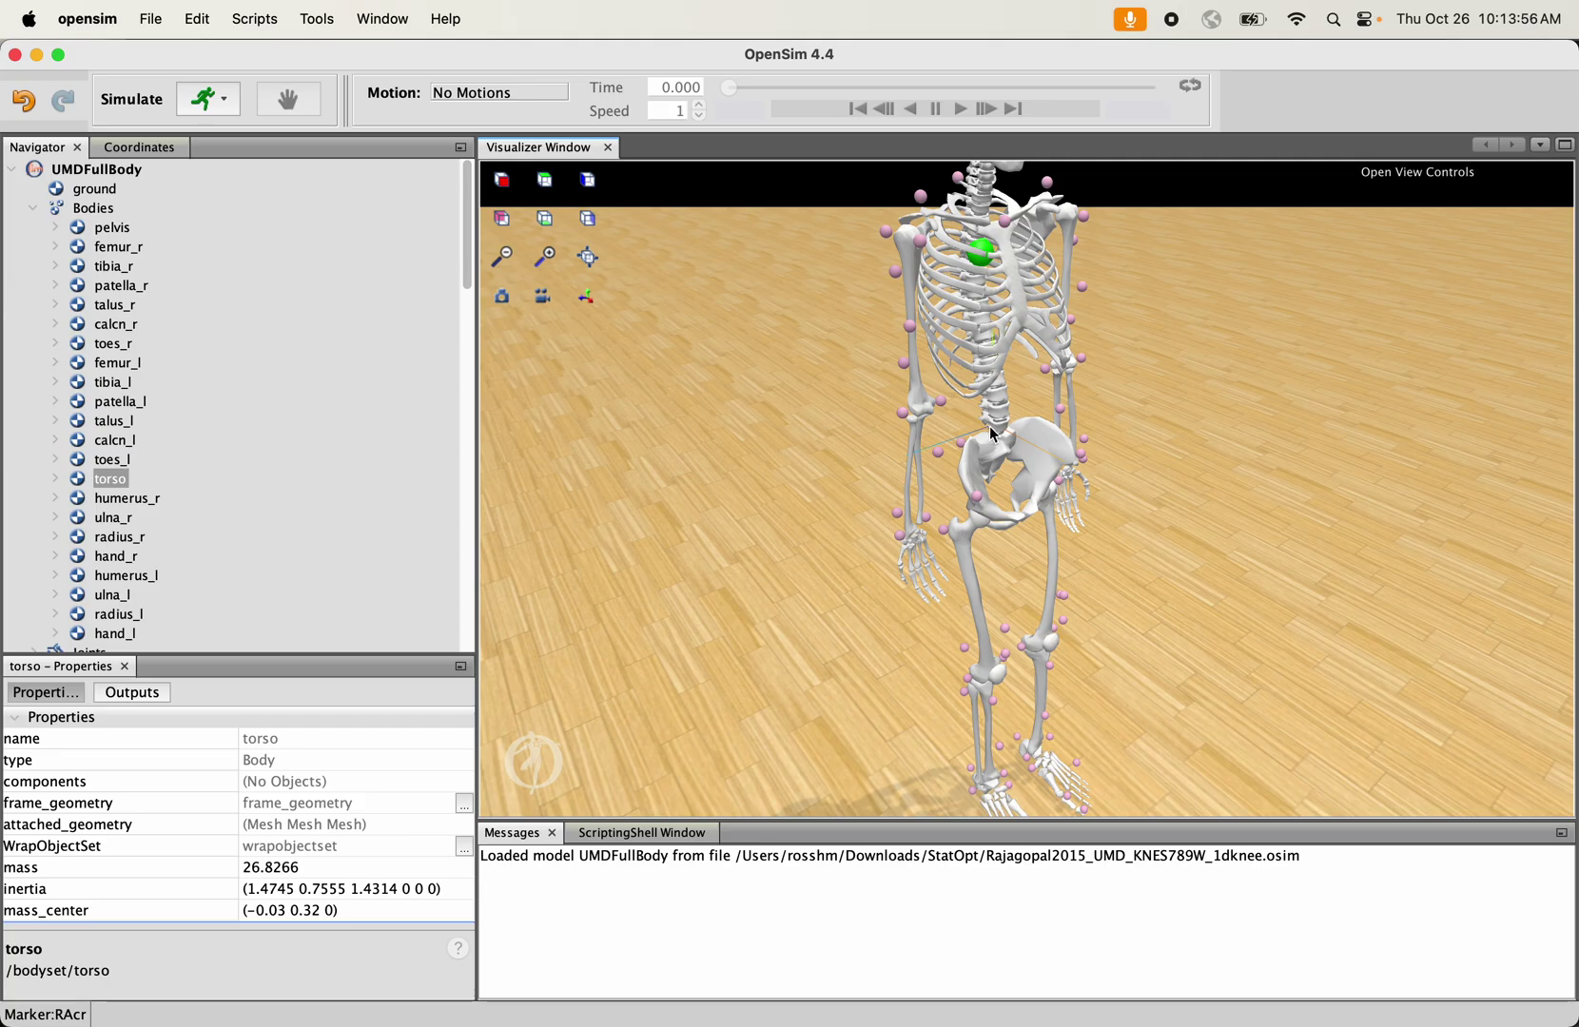
drag(993, 433, 772, 373)
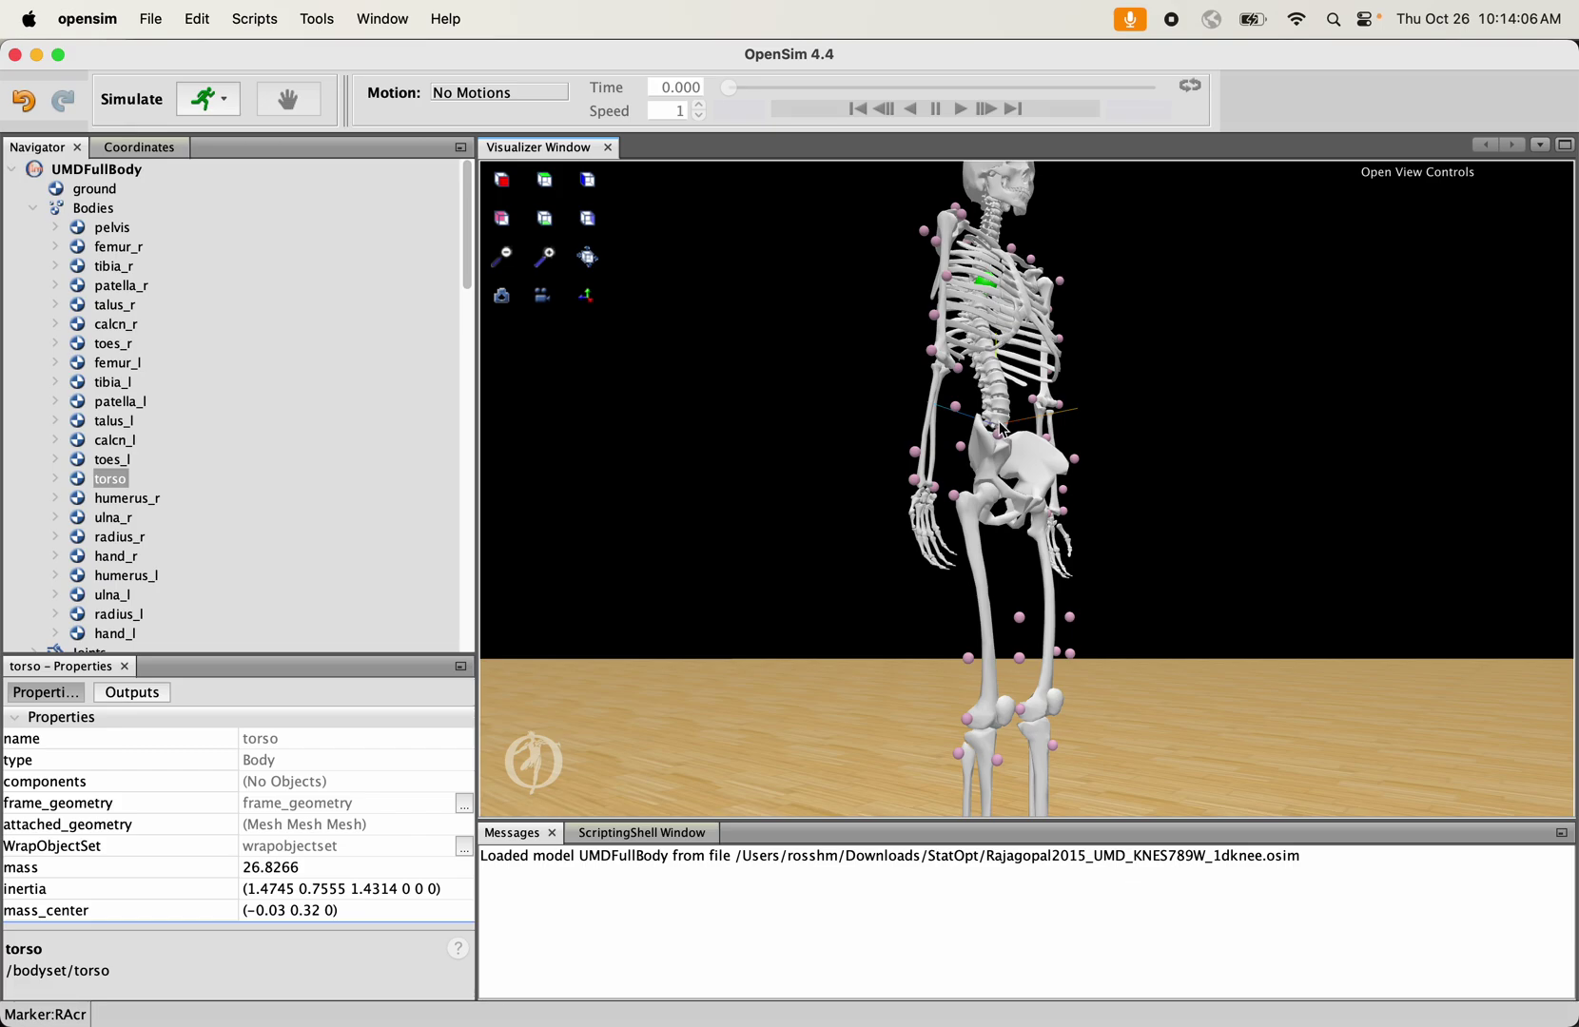
drag(1004, 430, 1015, 533)
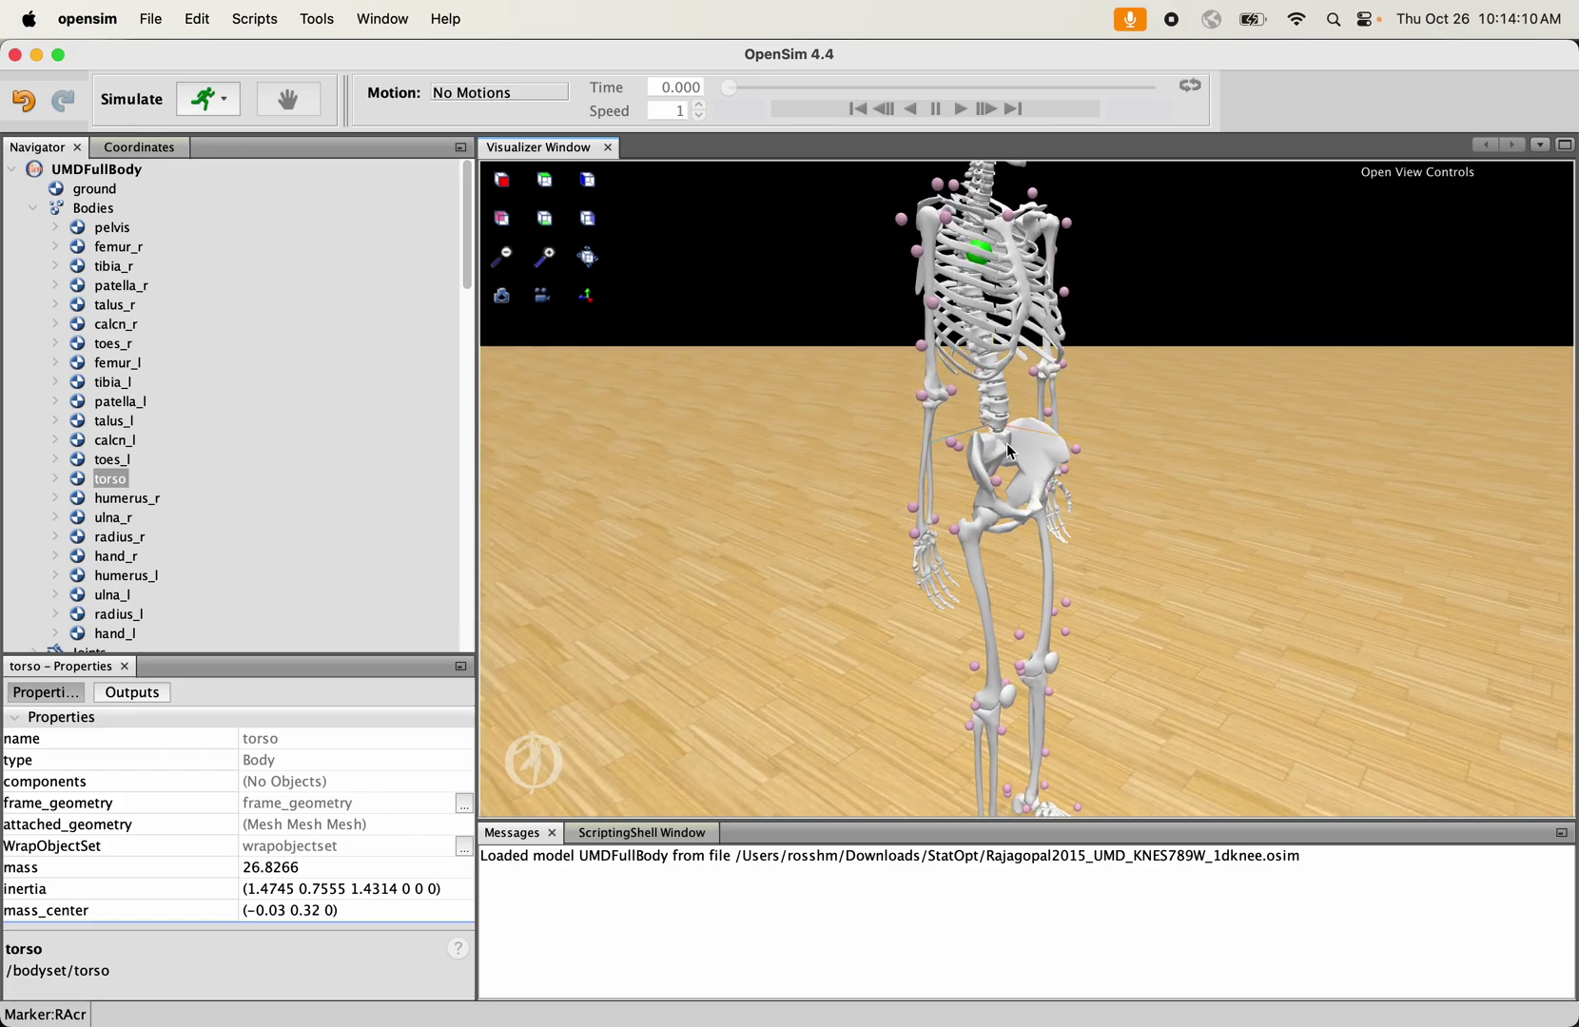
drag(1039, 473, 968, 483)
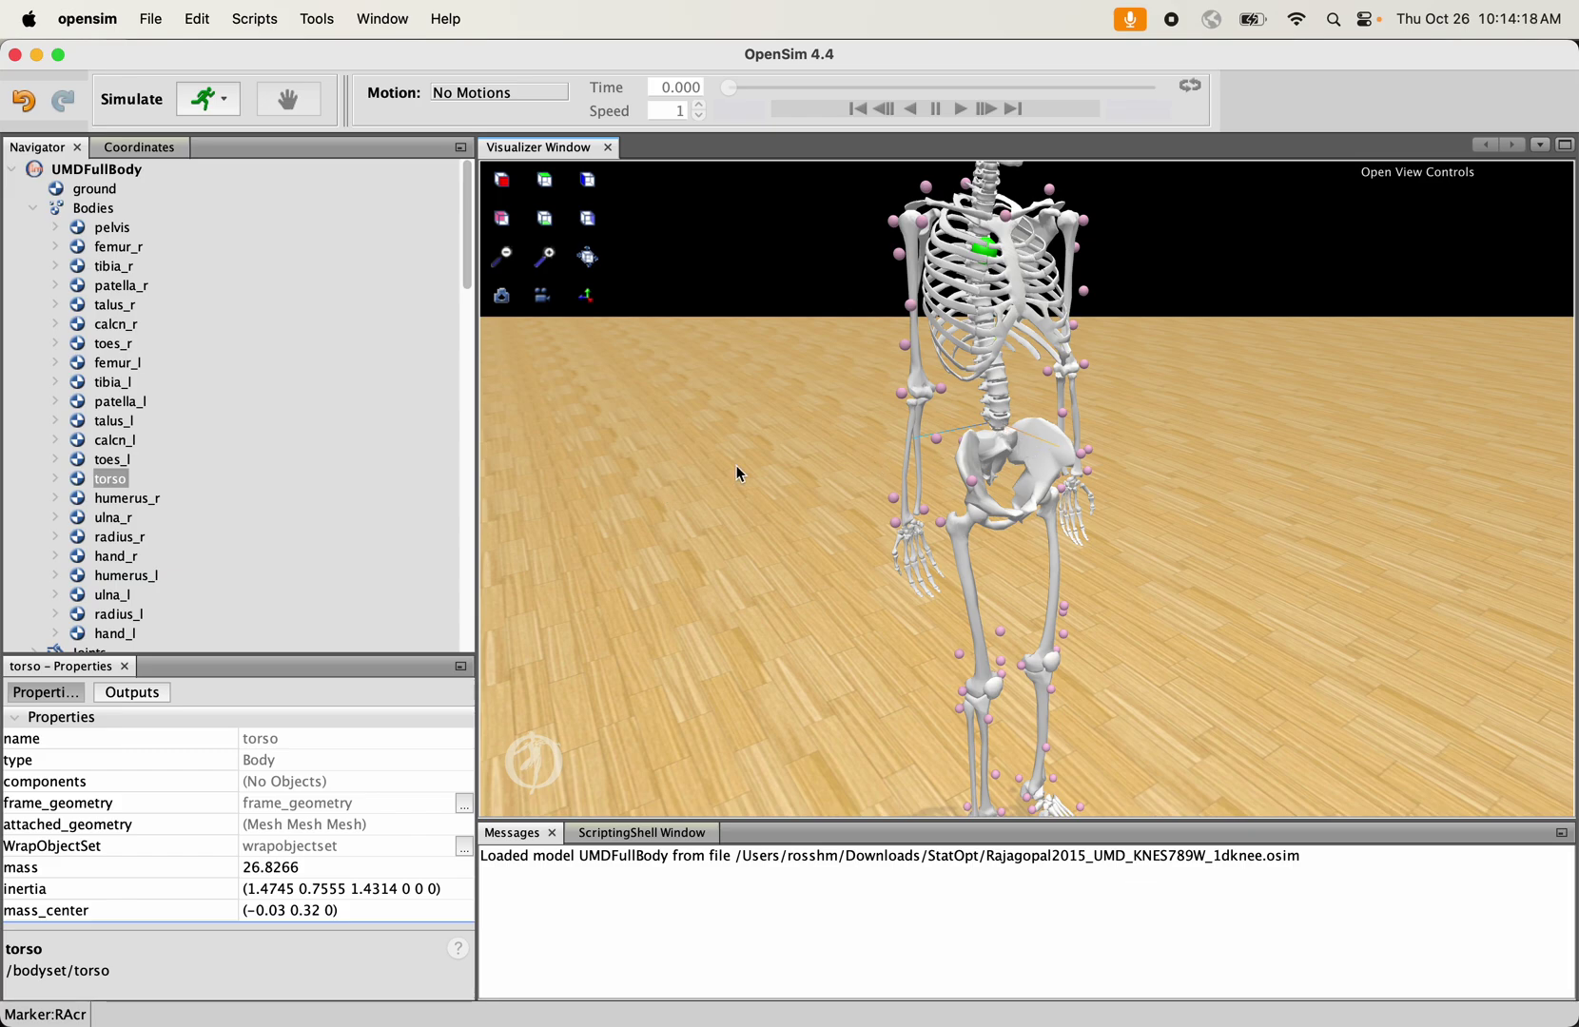
In the Coordinates list, drag the lumbar extension, bending and rotation sliders, rotation up to 30
click(152, 147)
scroll(235, 460, down, 8)
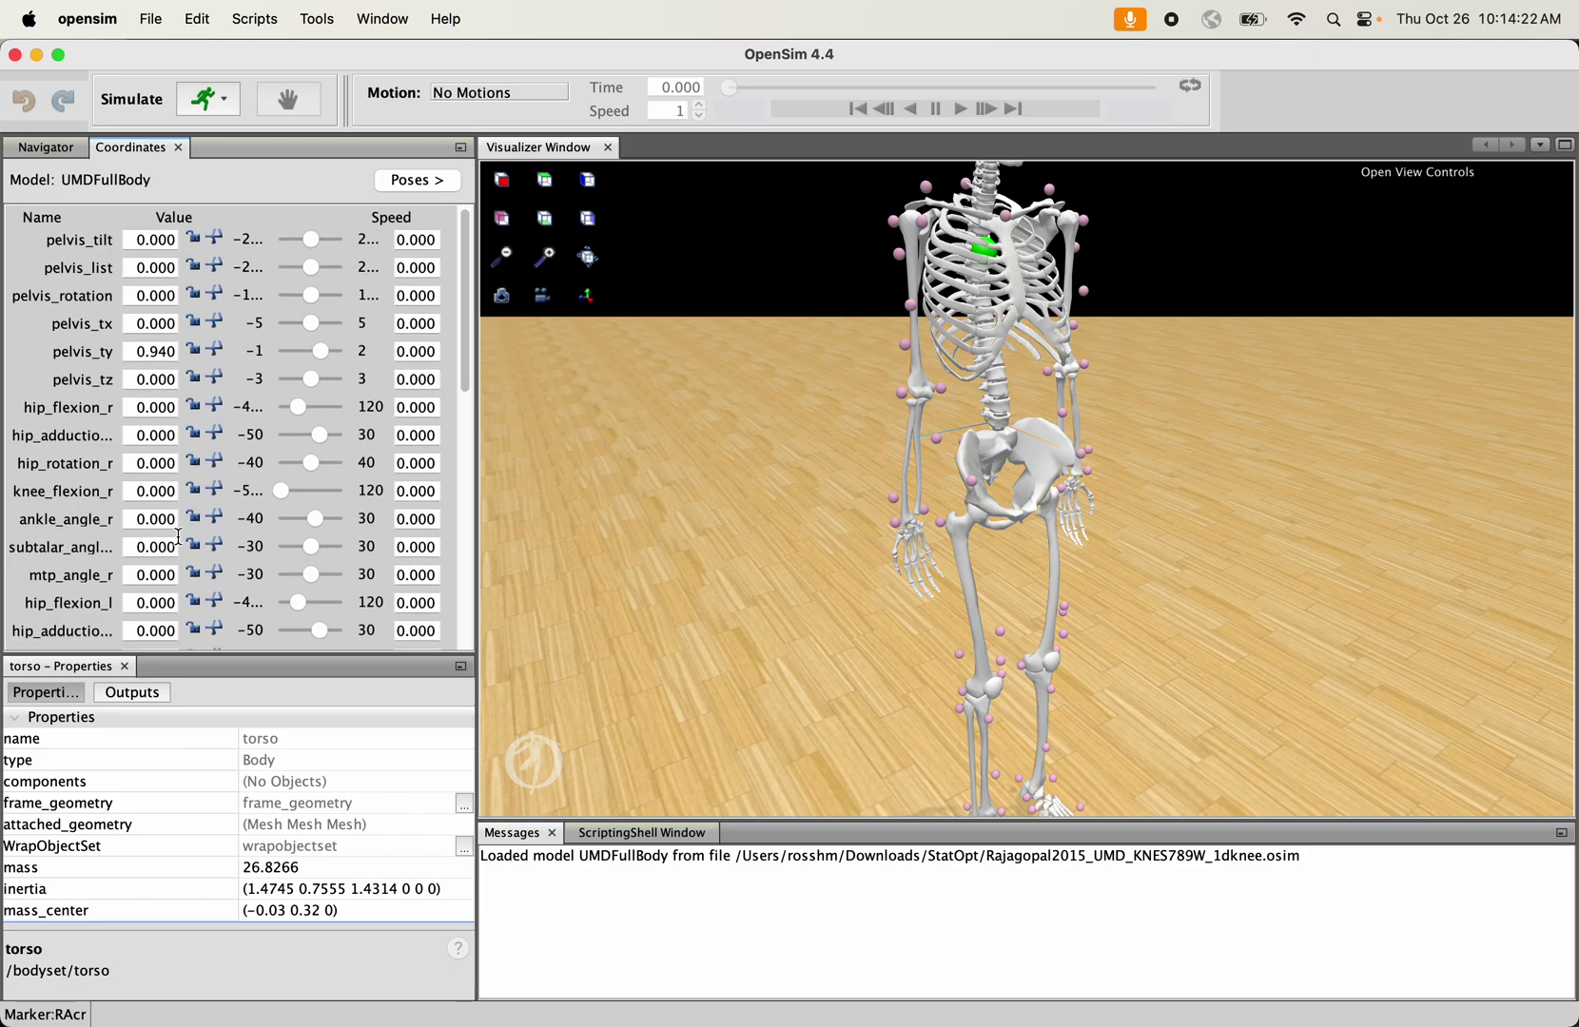
scroll(179, 537, down, 2)
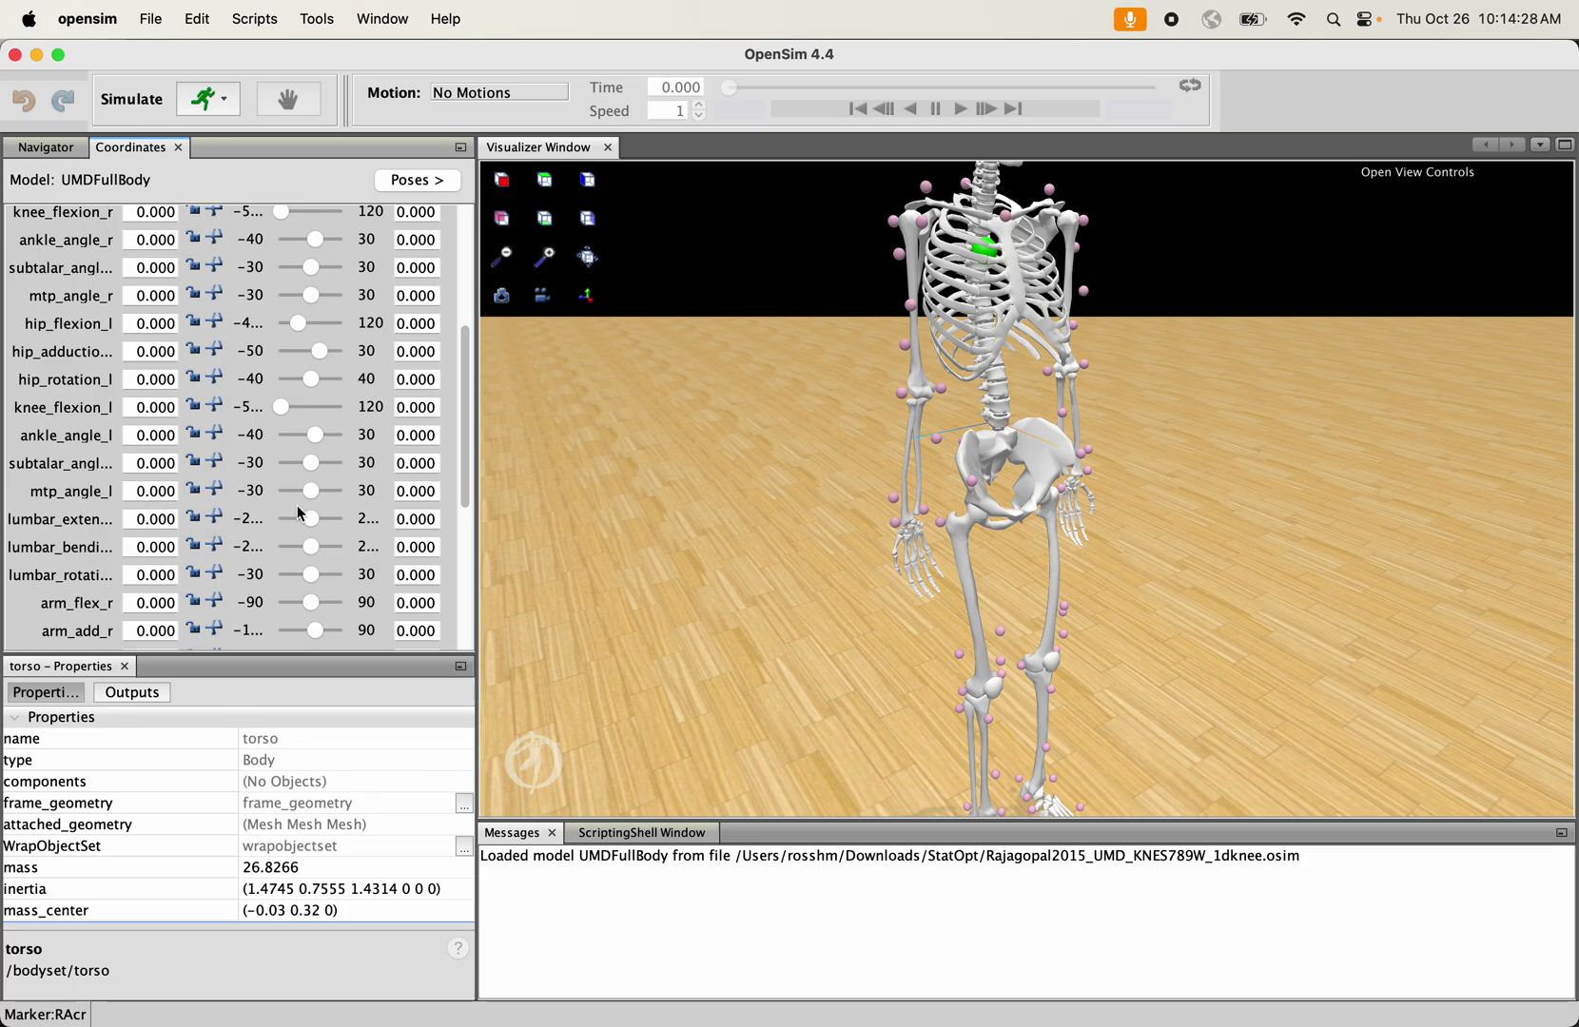
mouse_move(308, 520)
mouse_down()
mouse_move(286, 521)
mouse_move(324, 521)
mouse_move(266, 524)
mouse_move(330, 517)
mouse_move(298, 503)
mouse_move(302, 518)
mouse_up()
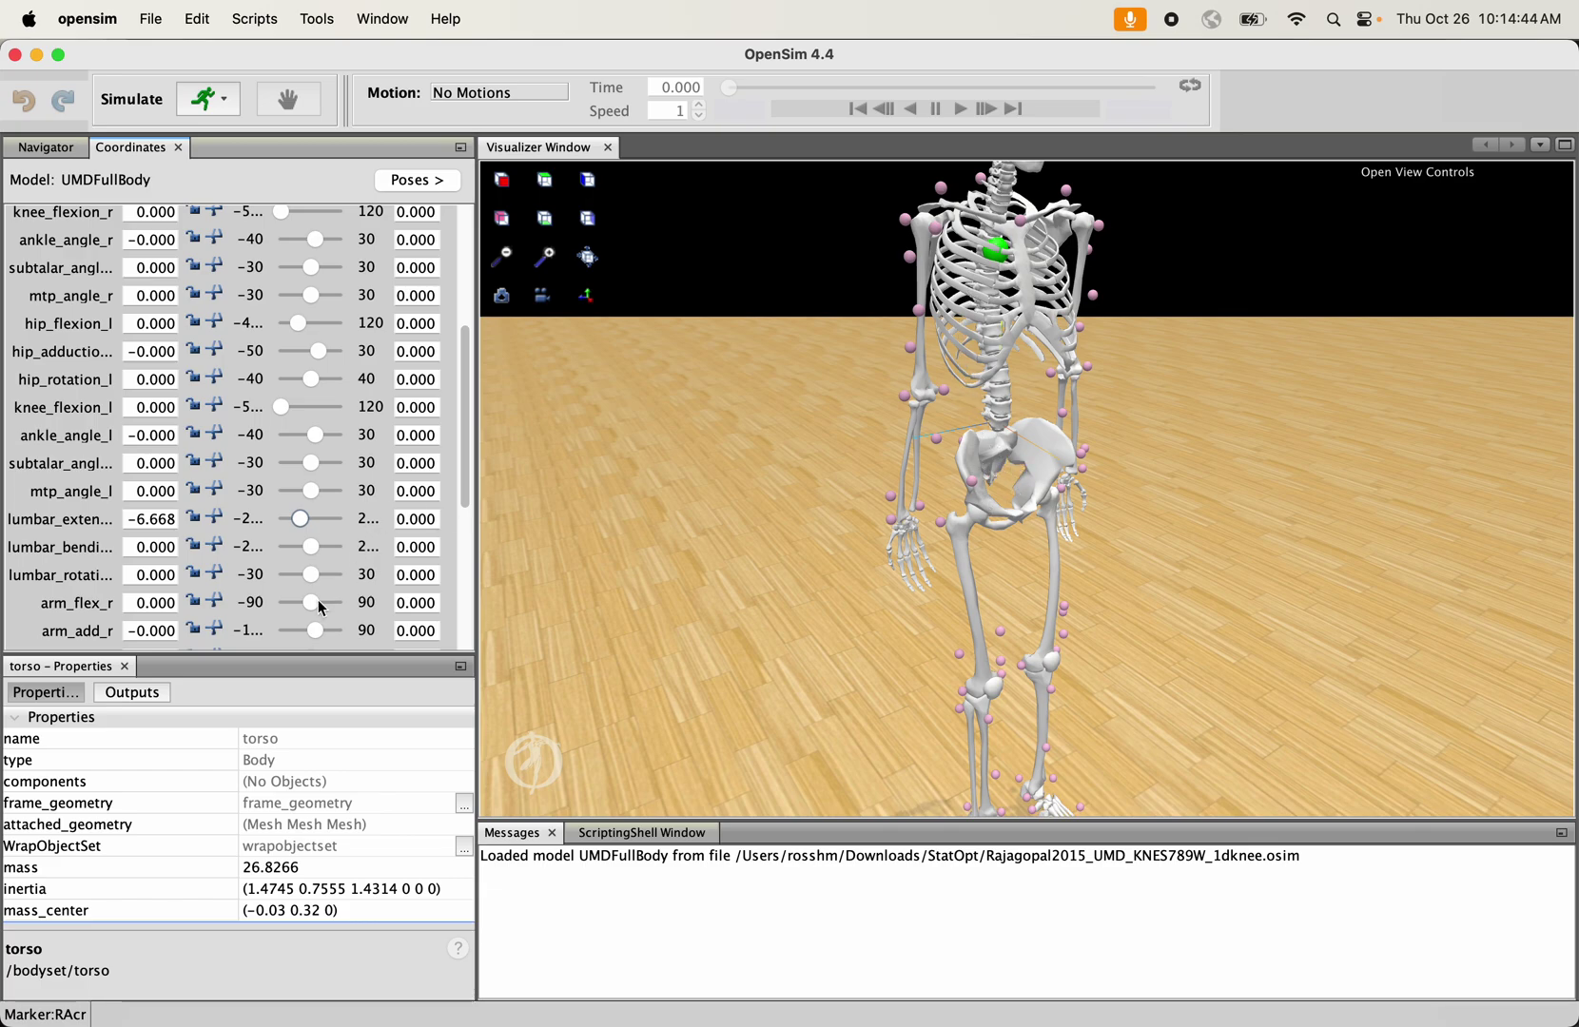
mouse_move(309, 547)
mouse_down()
mouse_move(275, 548)
mouse_move(338, 548)
mouse_move(284, 547)
mouse_up()
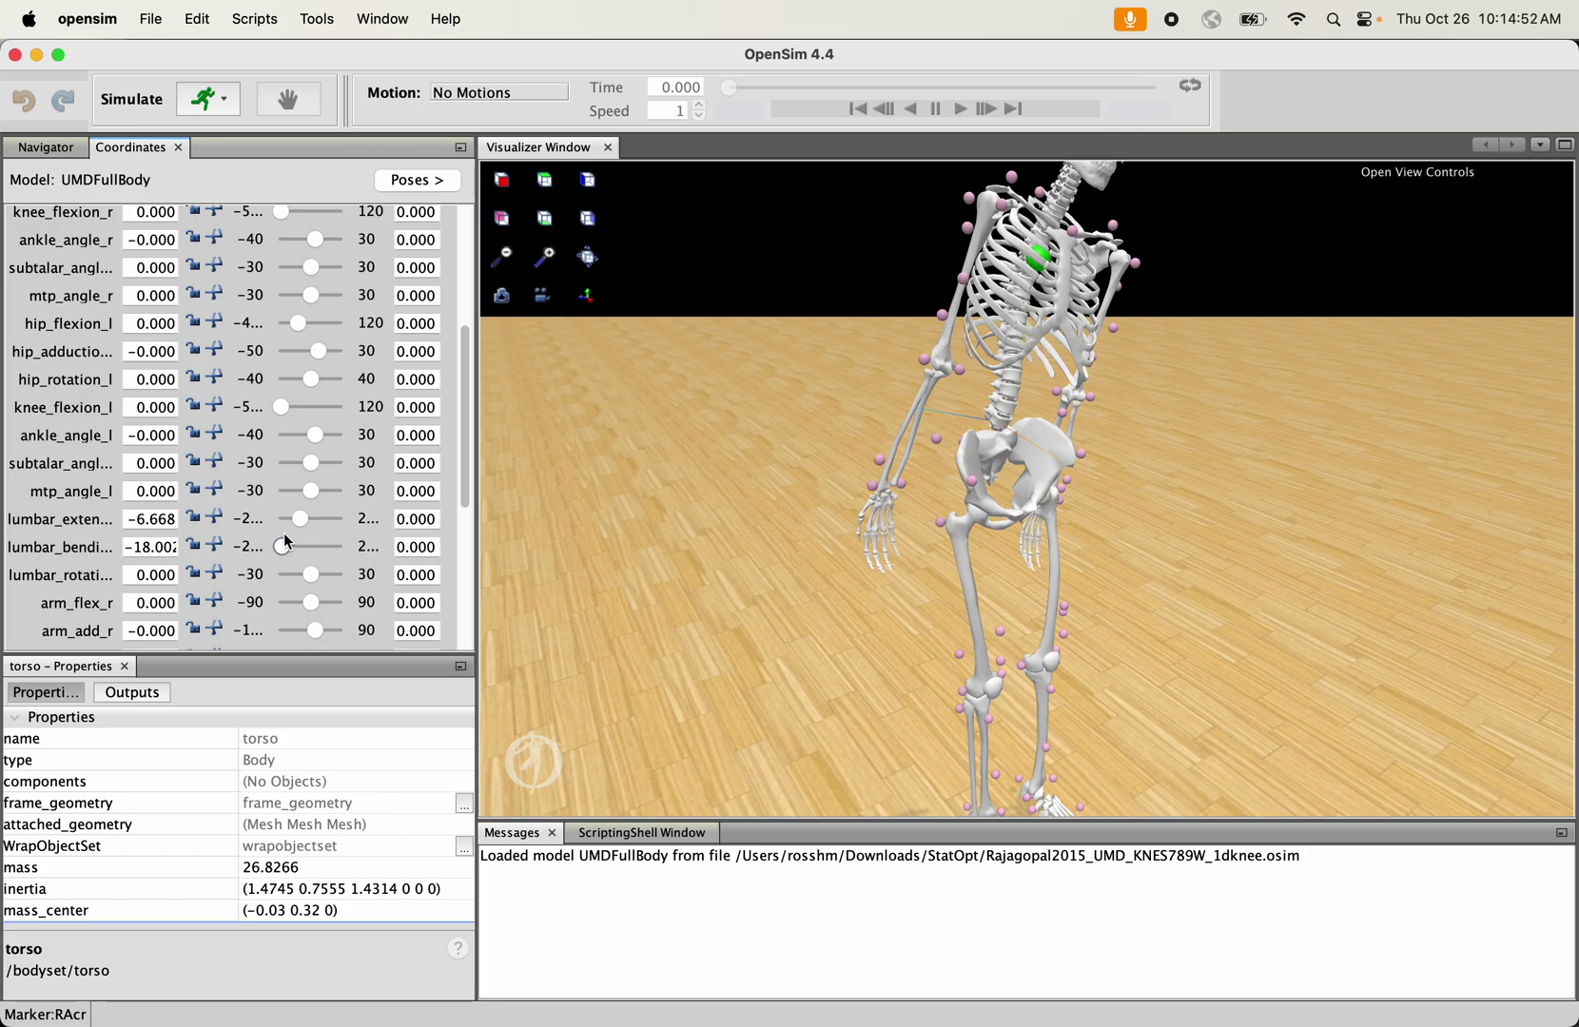
mouse_move(317, 583)
mouse_down()
mouse_move(276, 576)
mouse_move(357, 561)
mouse_move(273, 554)
mouse_move(376, 558)
mouse_move(289, 551)
mouse_move(319, 554)
mouse_up()
Set lumbar_extension, lumbar_bending and lumbar_rotation back to 0
double_click(140, 521)
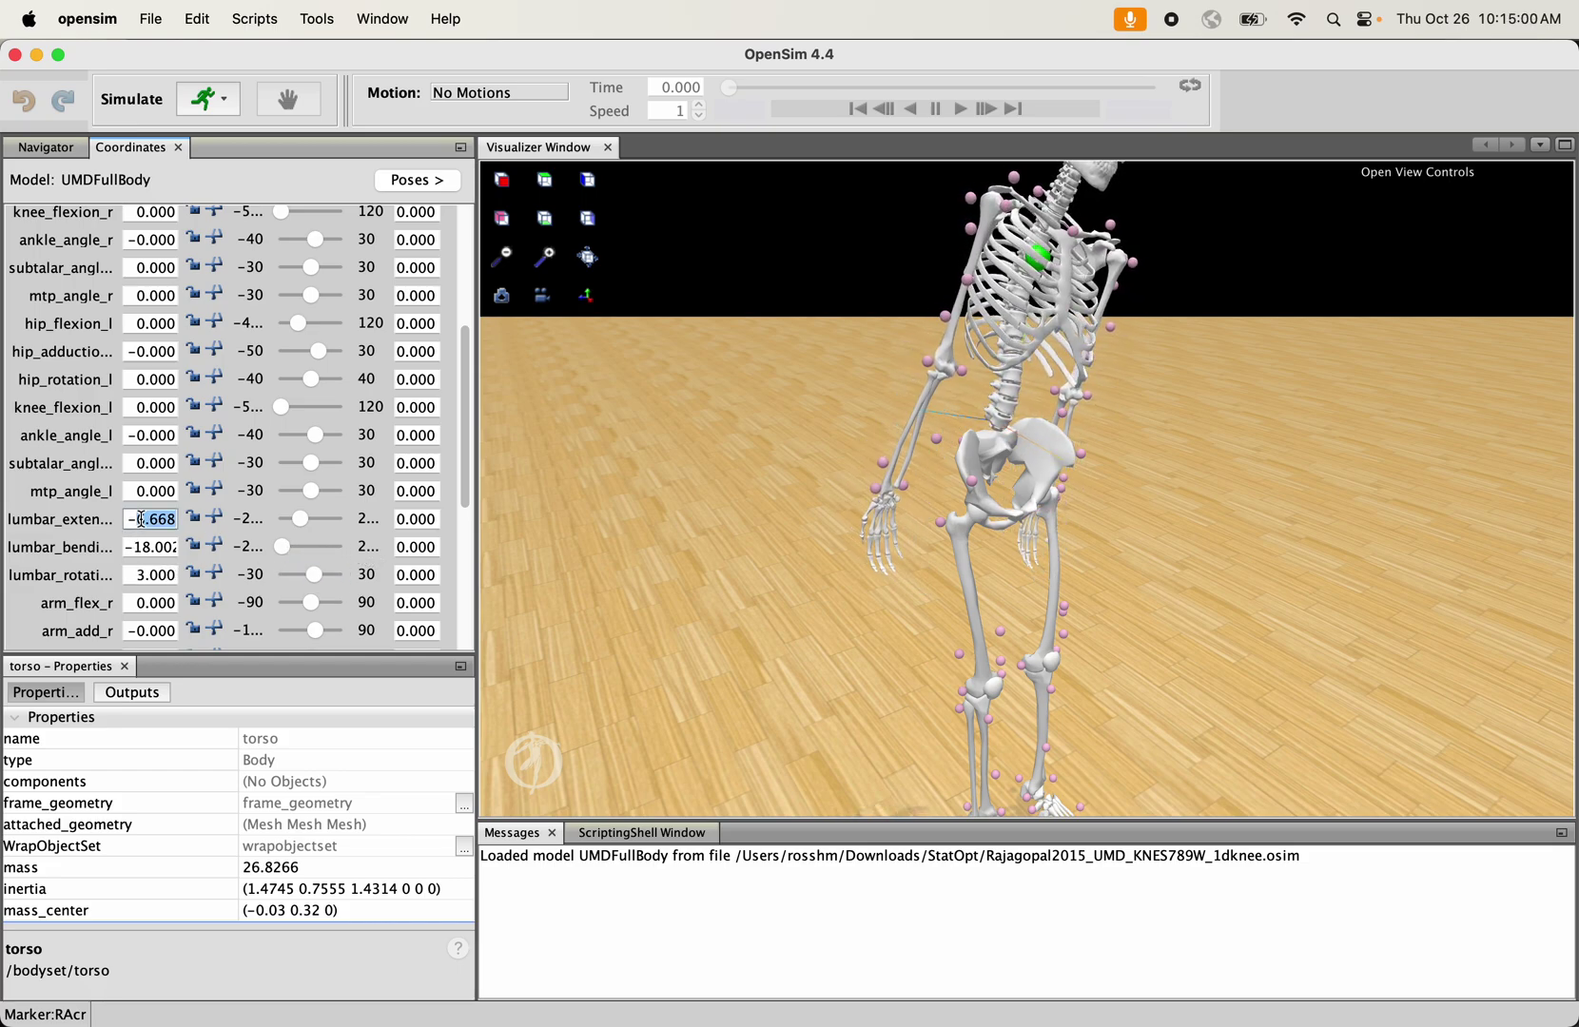
text(0)
key(Return)
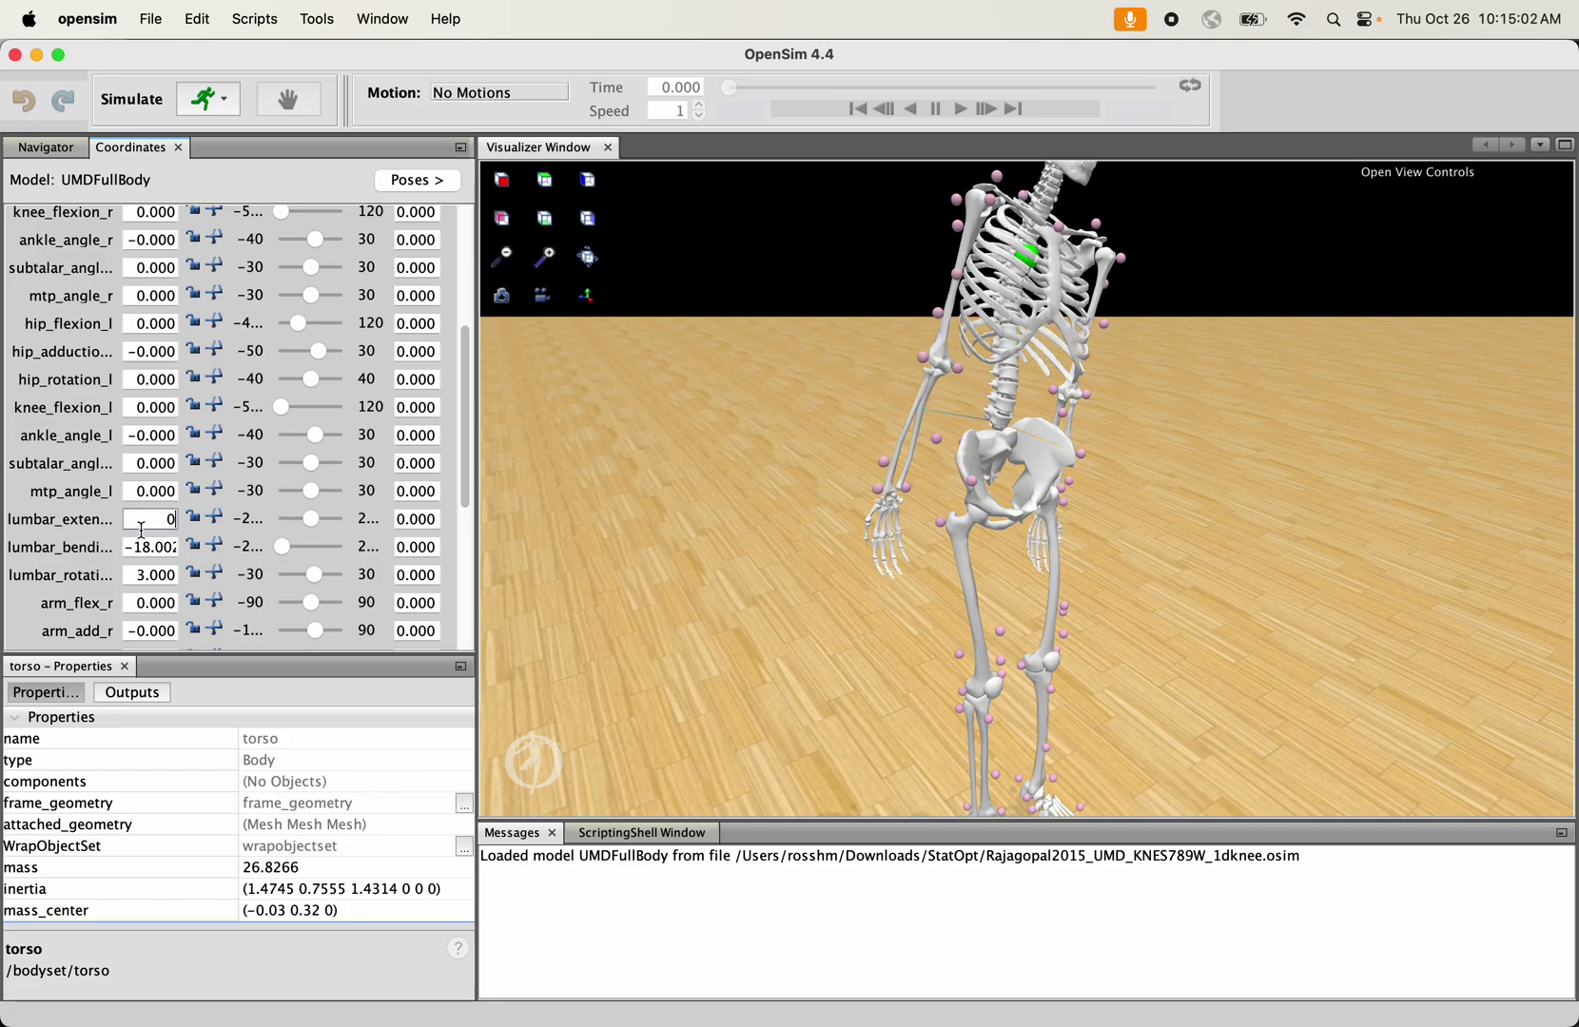
double_click(157, 543)
text(0)
key(Return)
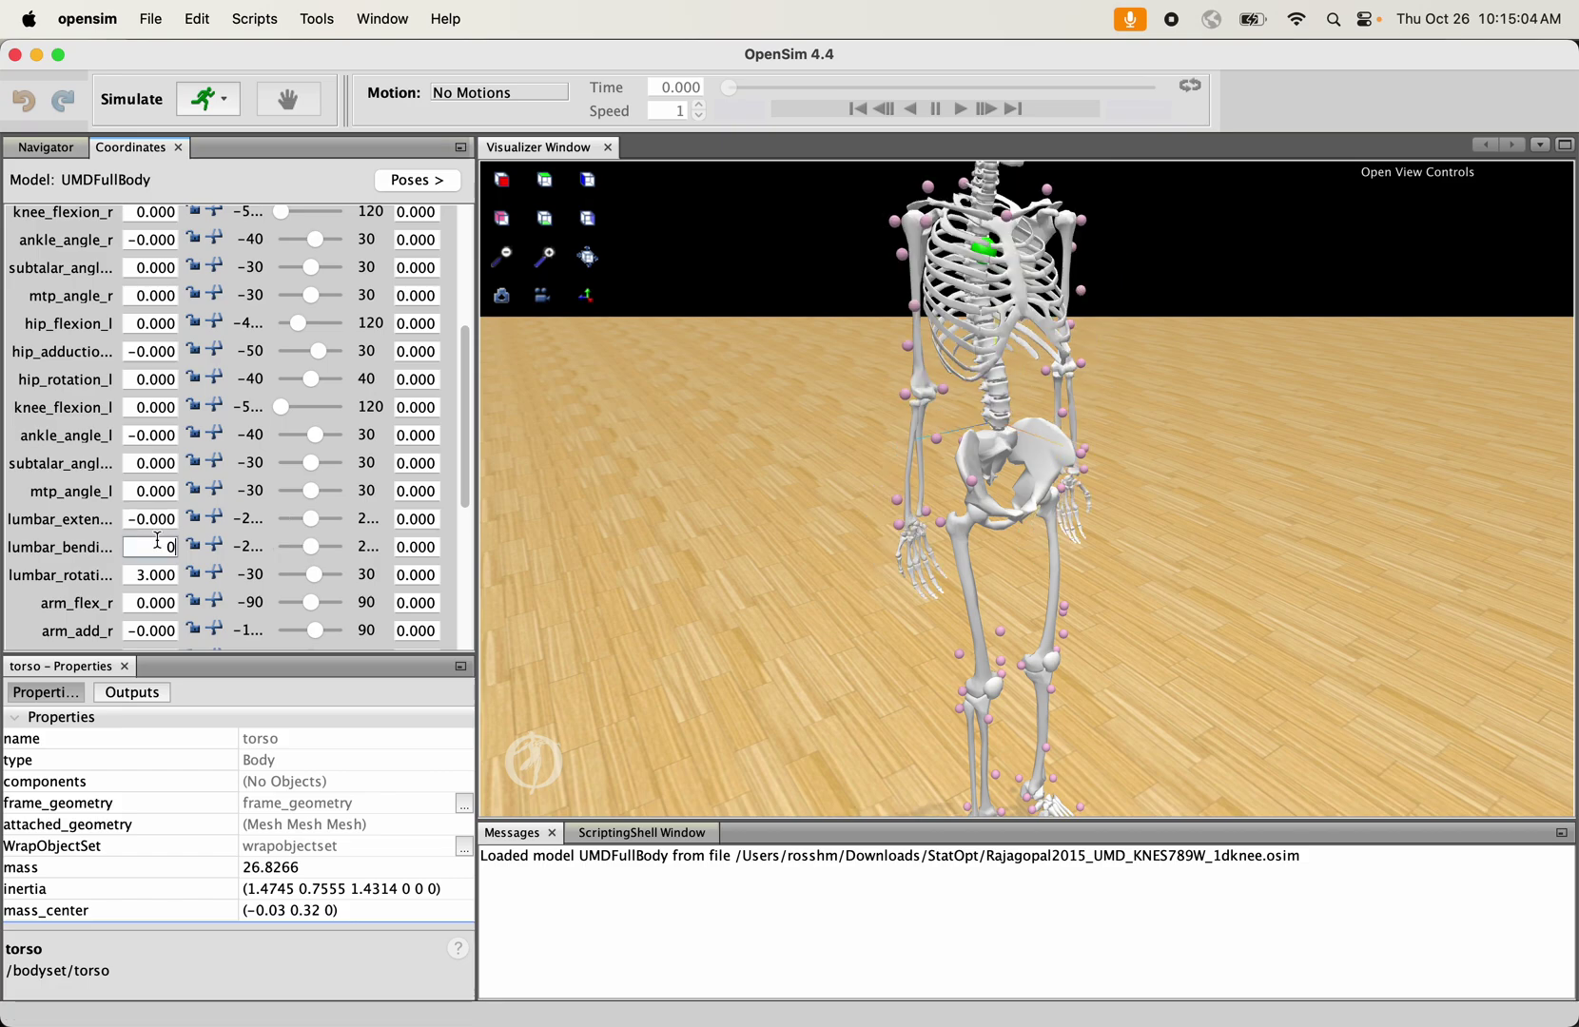
double_click(157, 575)
text(0)
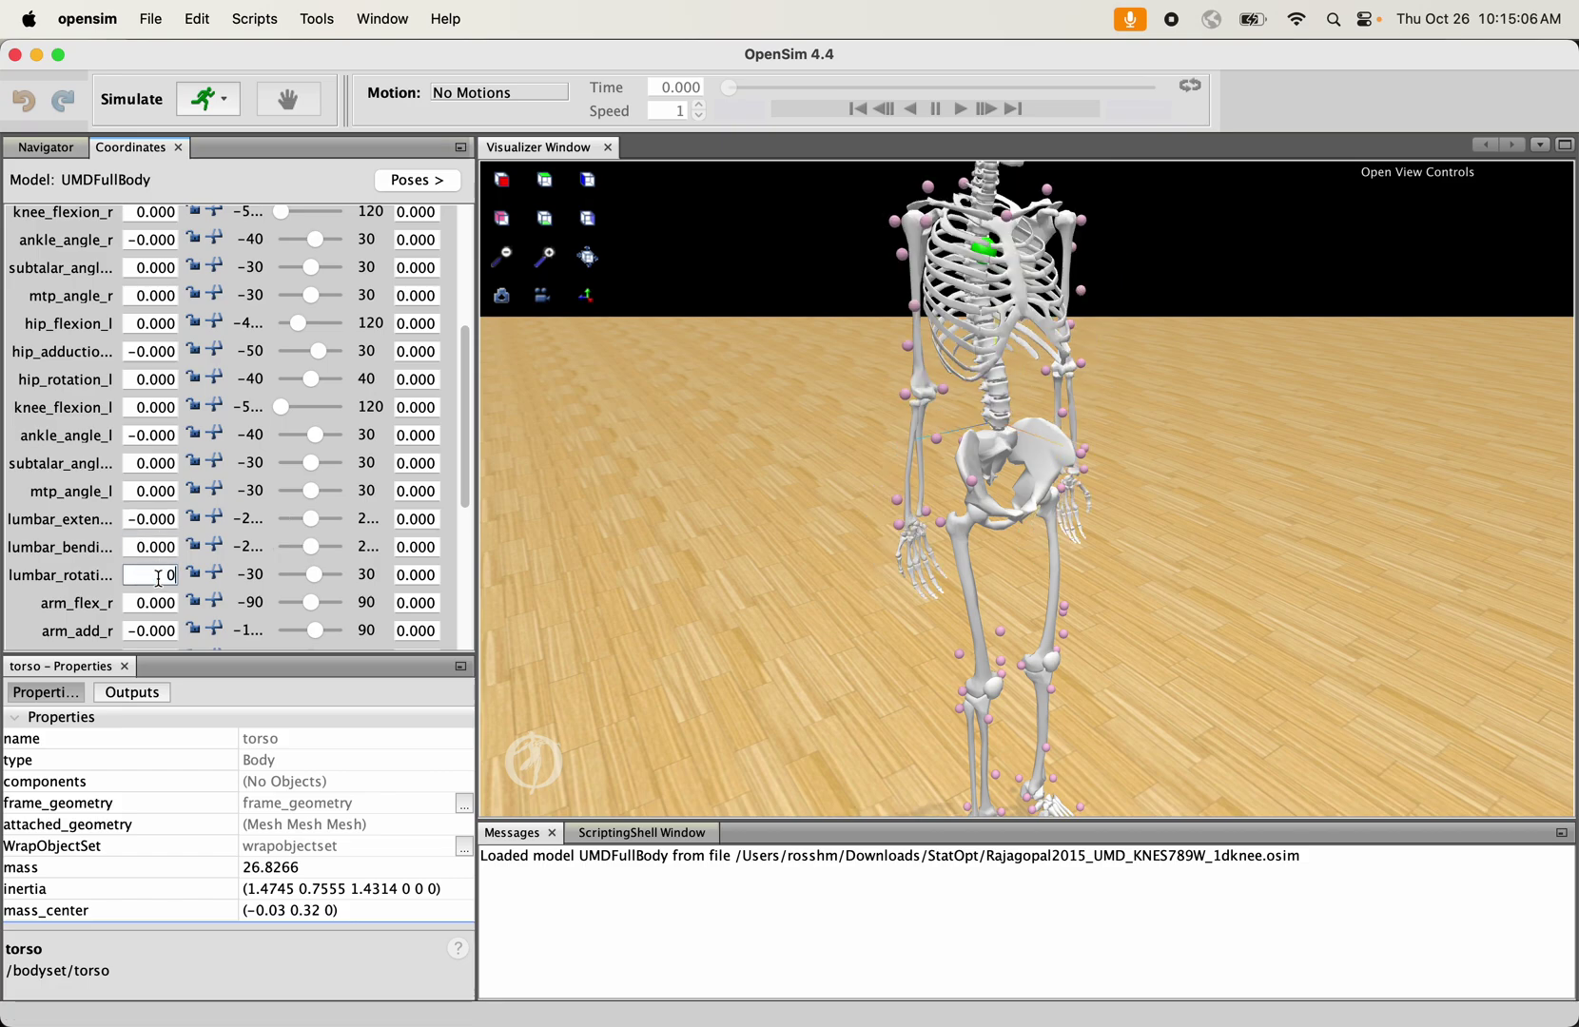
key(Return)
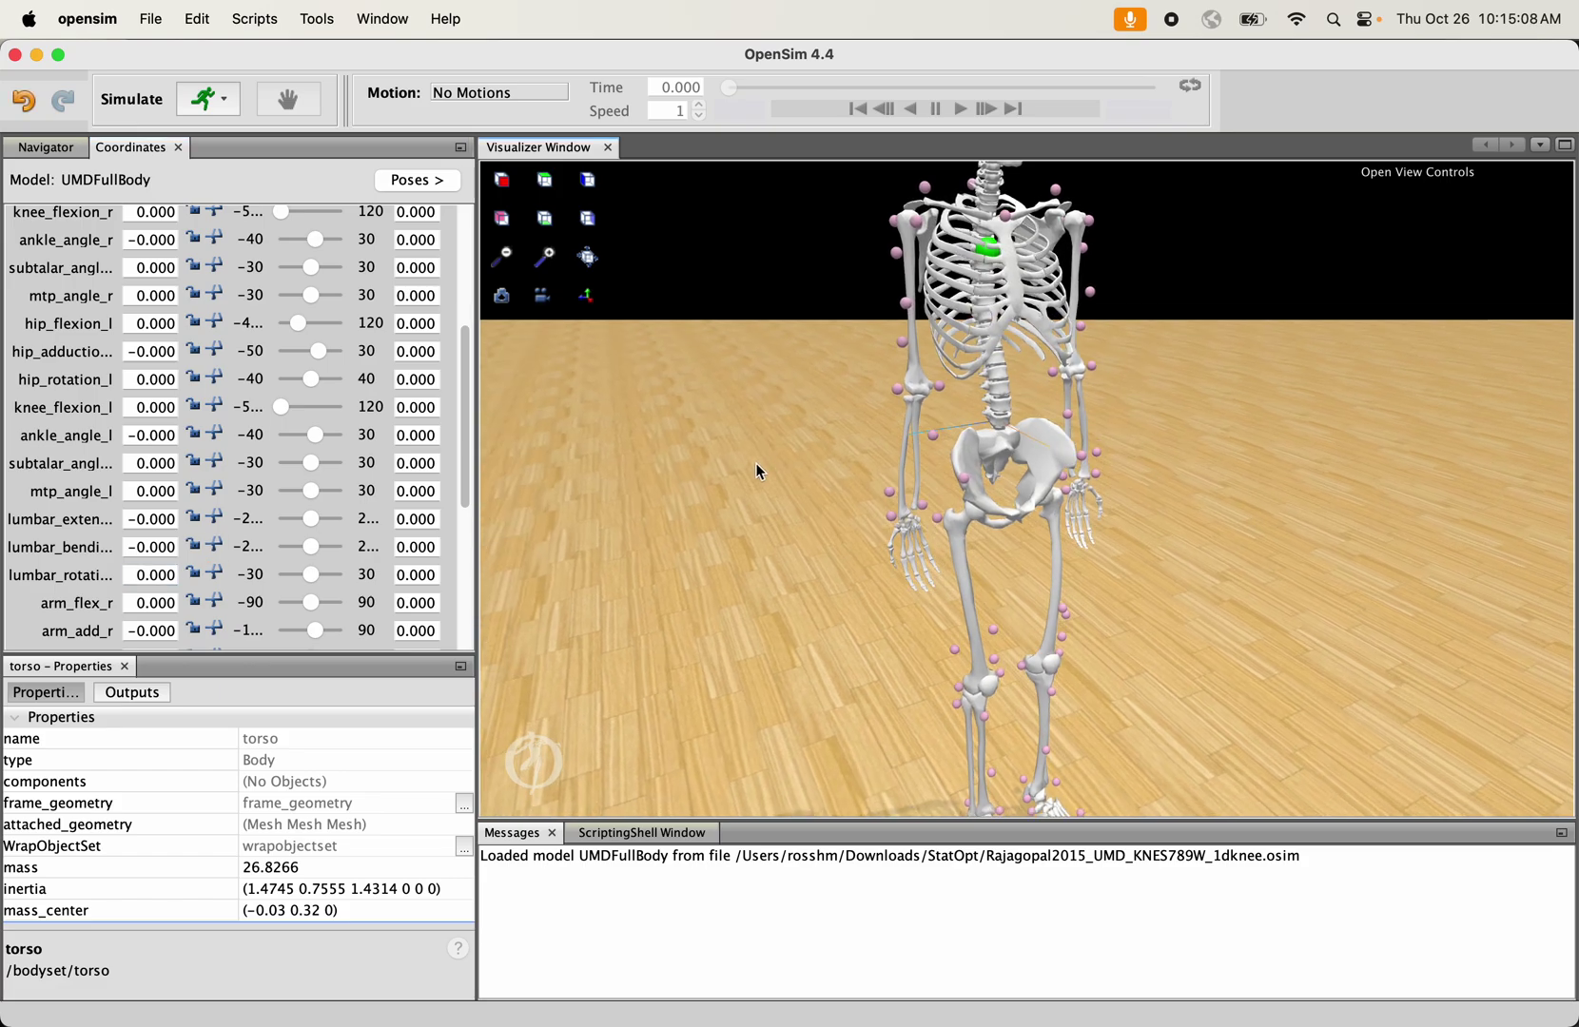
In BBEdit, select the RAcr marker's torso parent frame path and location value, then return to OpenSim
mouse_move(904, 1009)
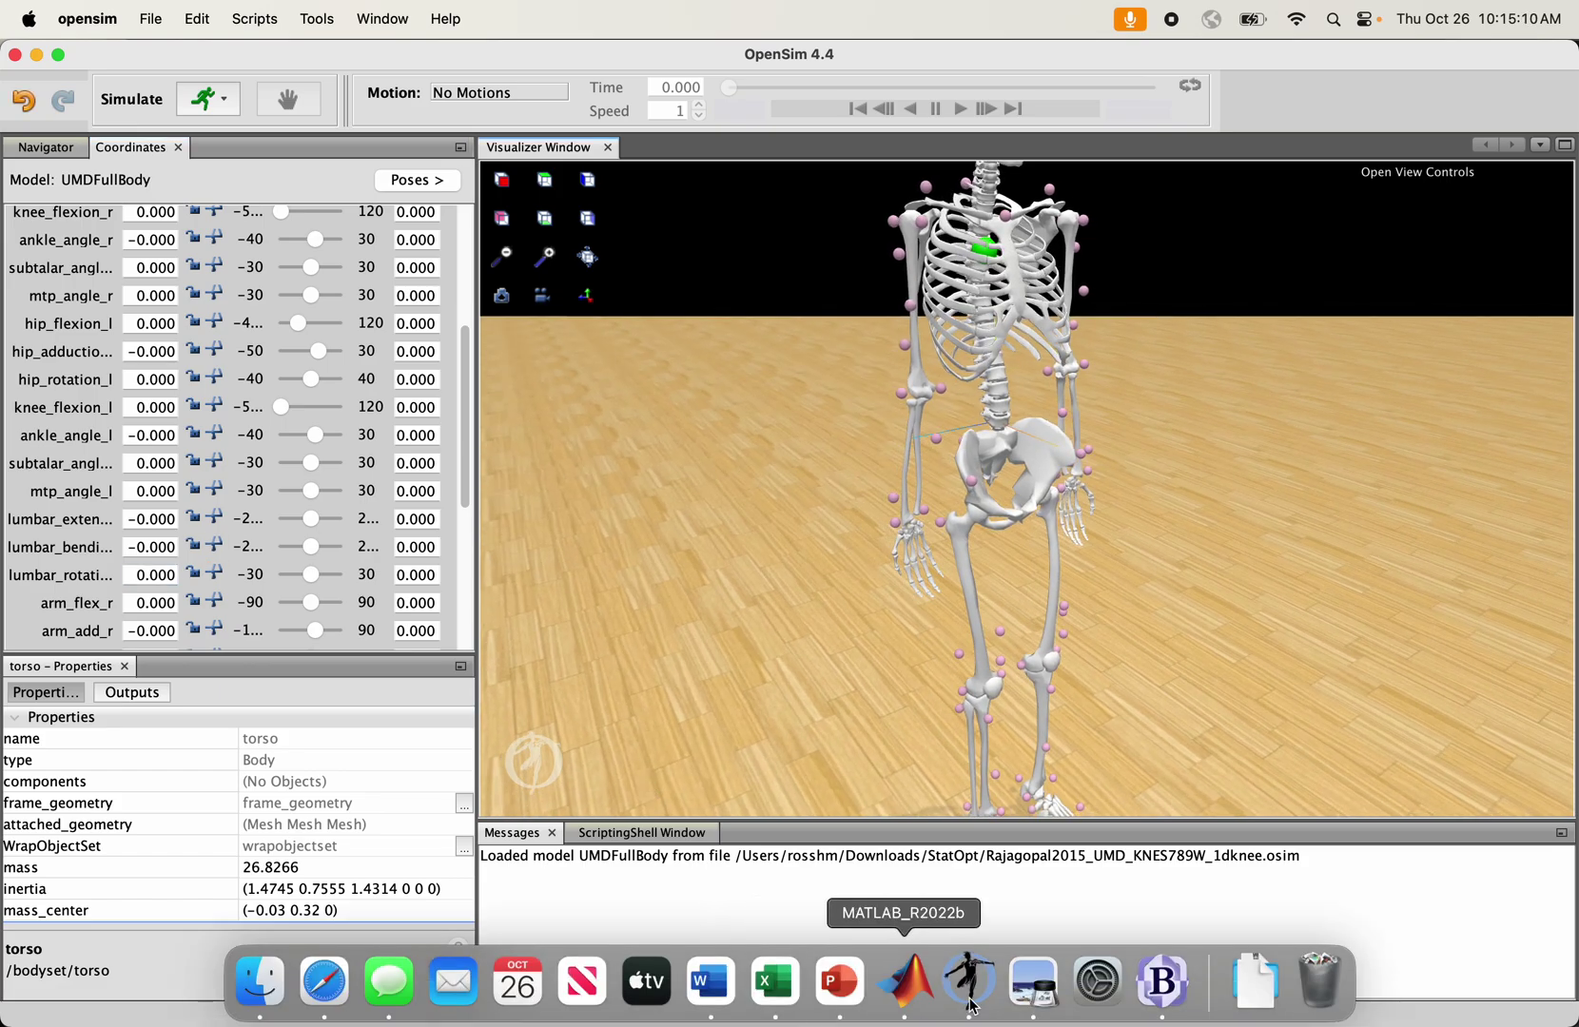
click(1165, 982)
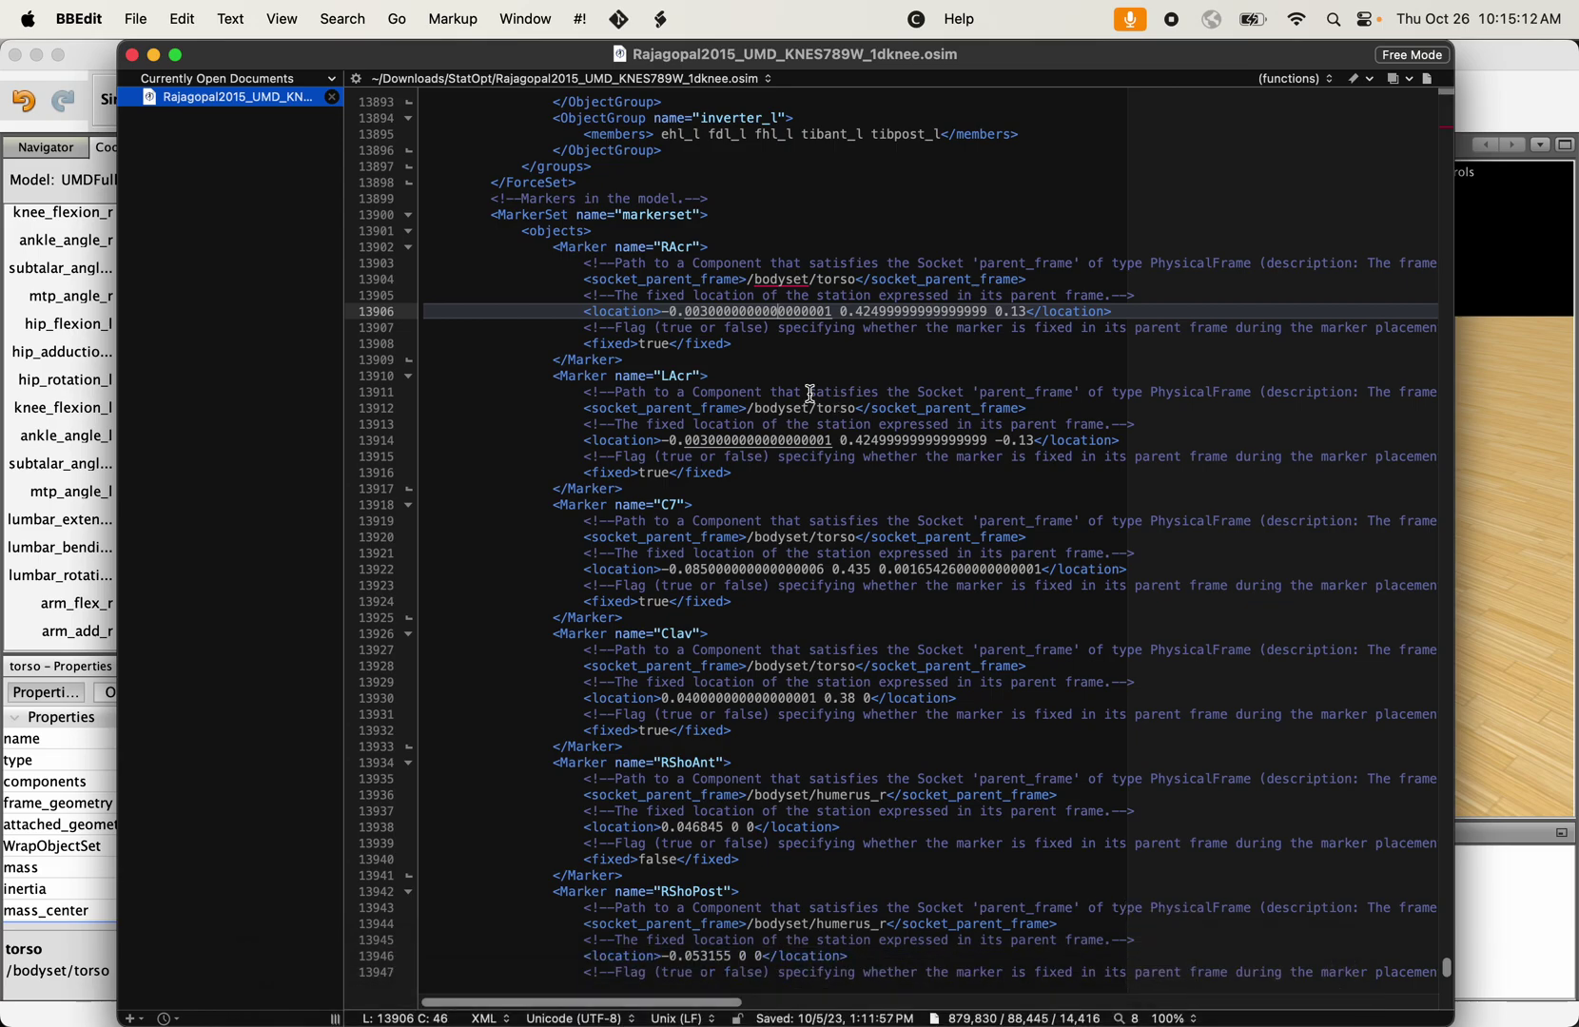
click(741, 345)
click(694, 246)
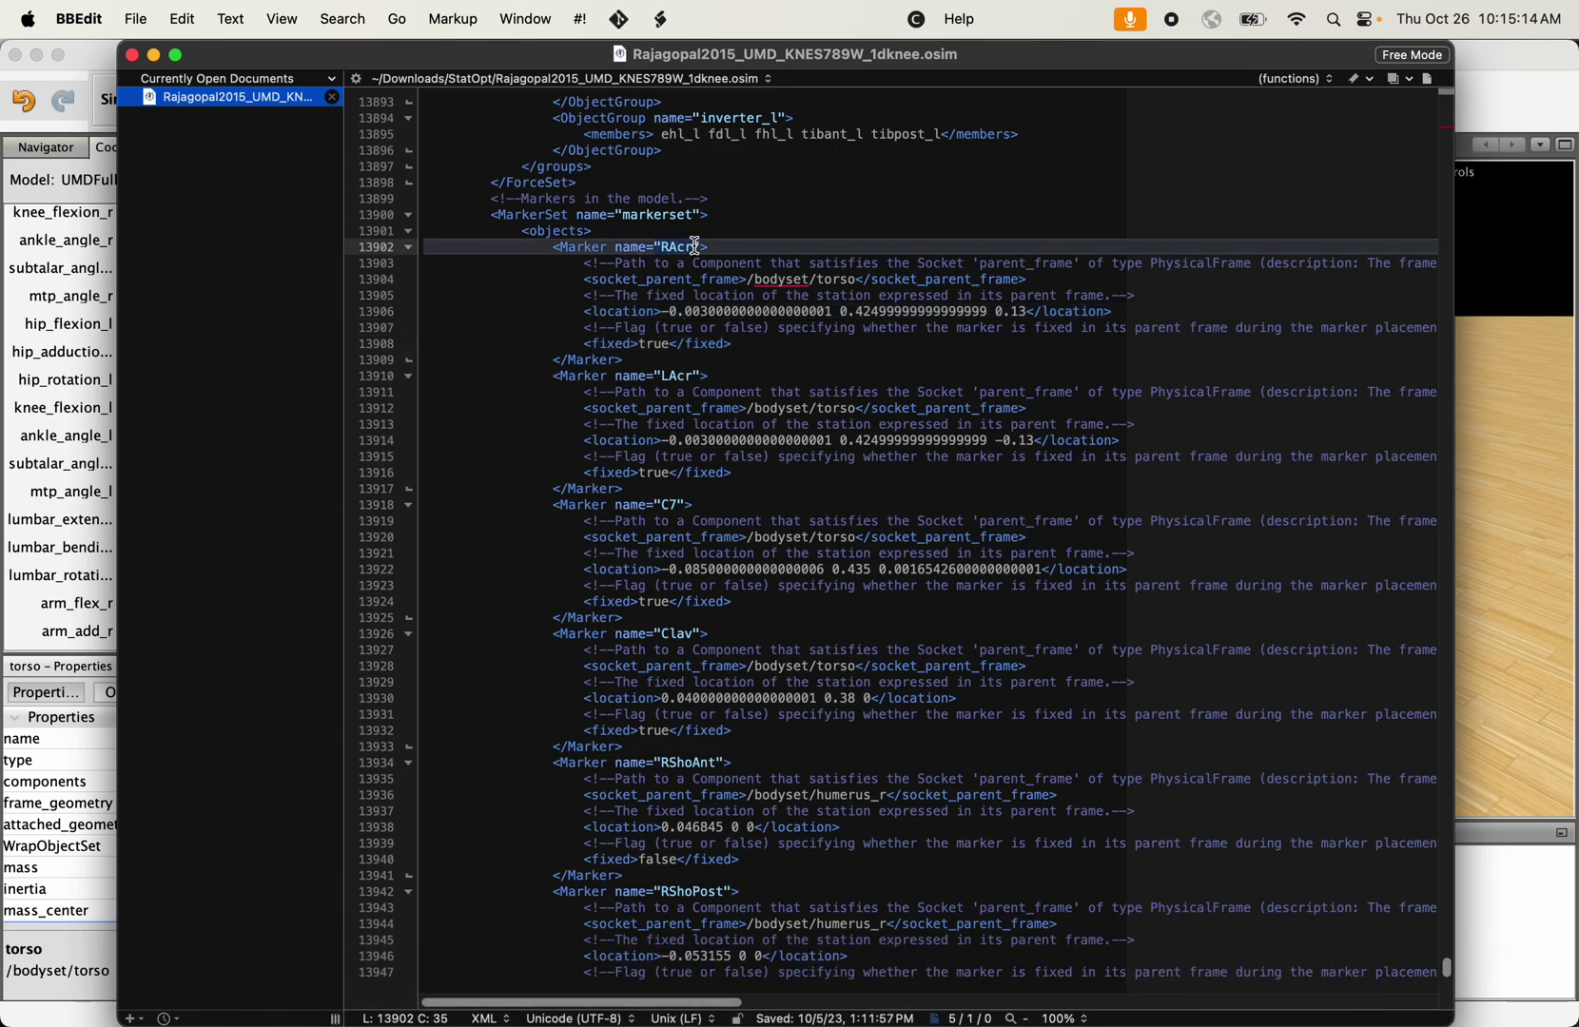
drag(858, 279, 751, 280)
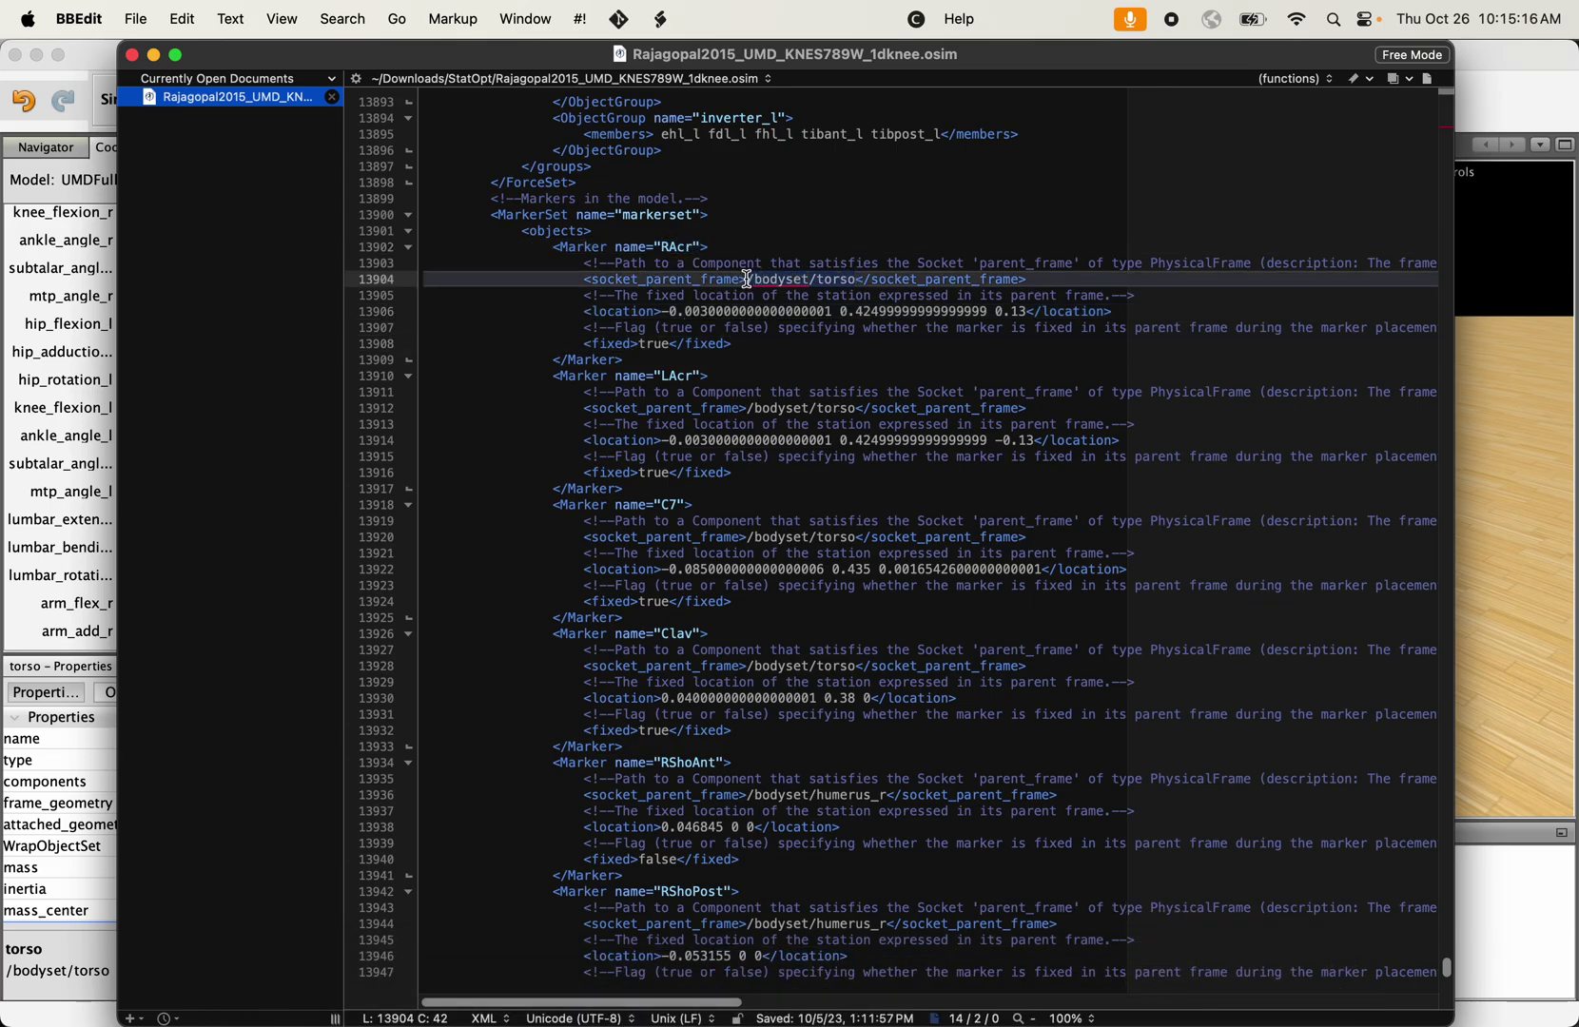
drag(662, 314, 1030, 310)
click(1029, 310)
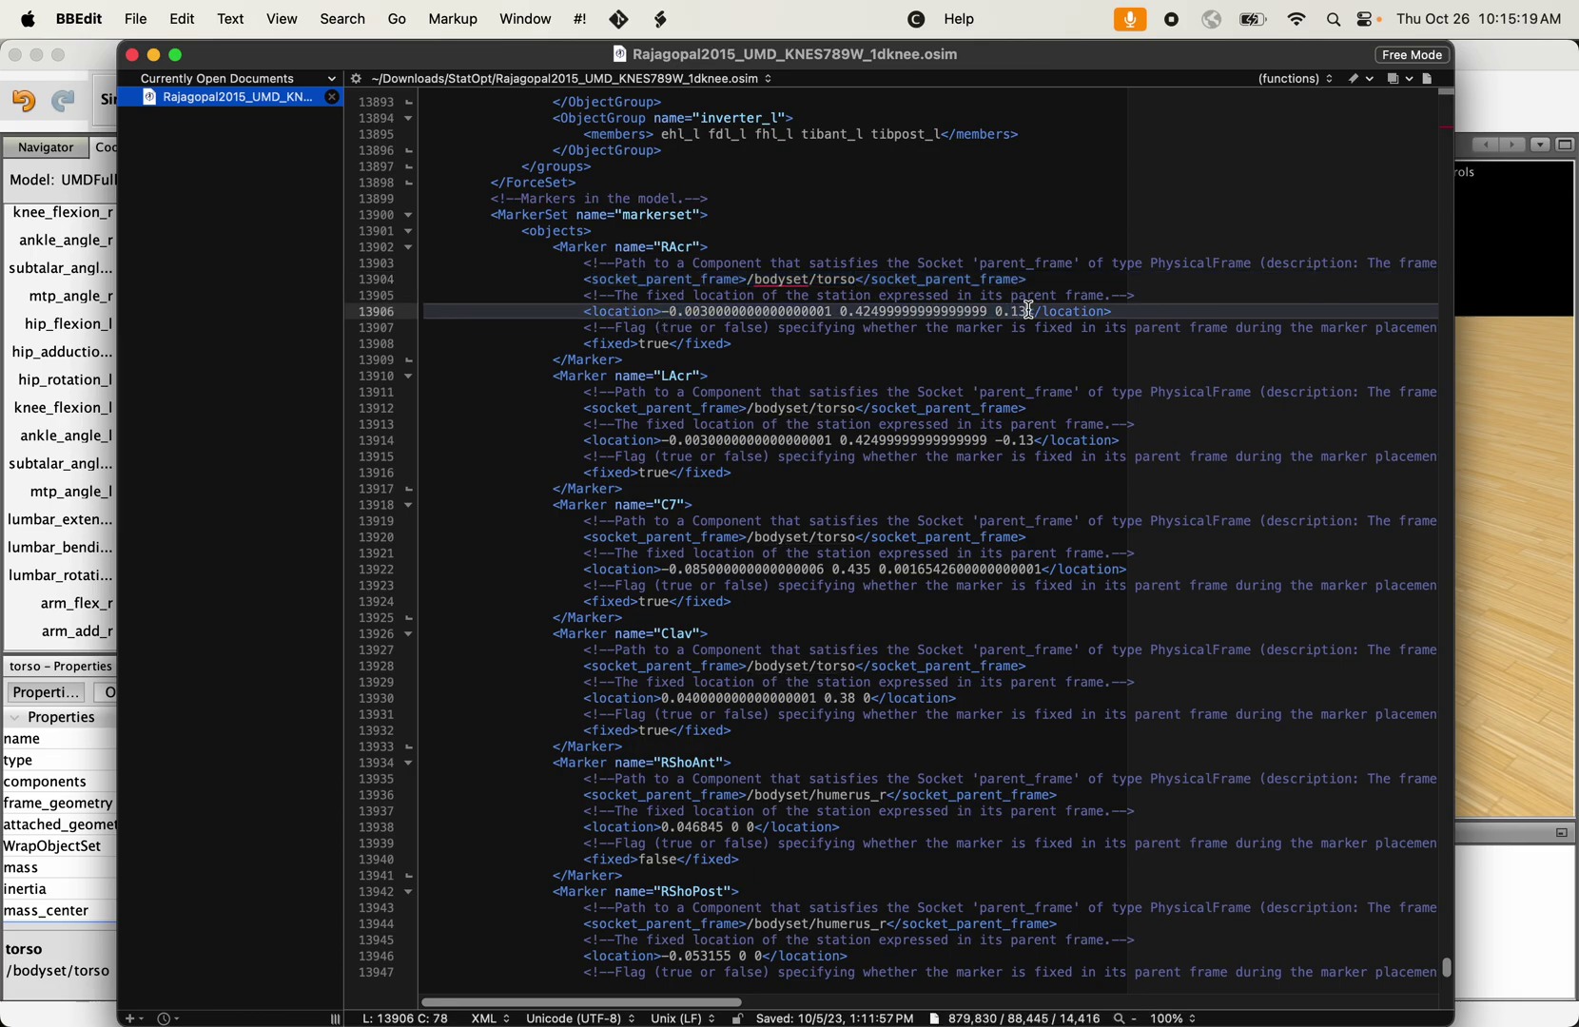
click(1503, 496)
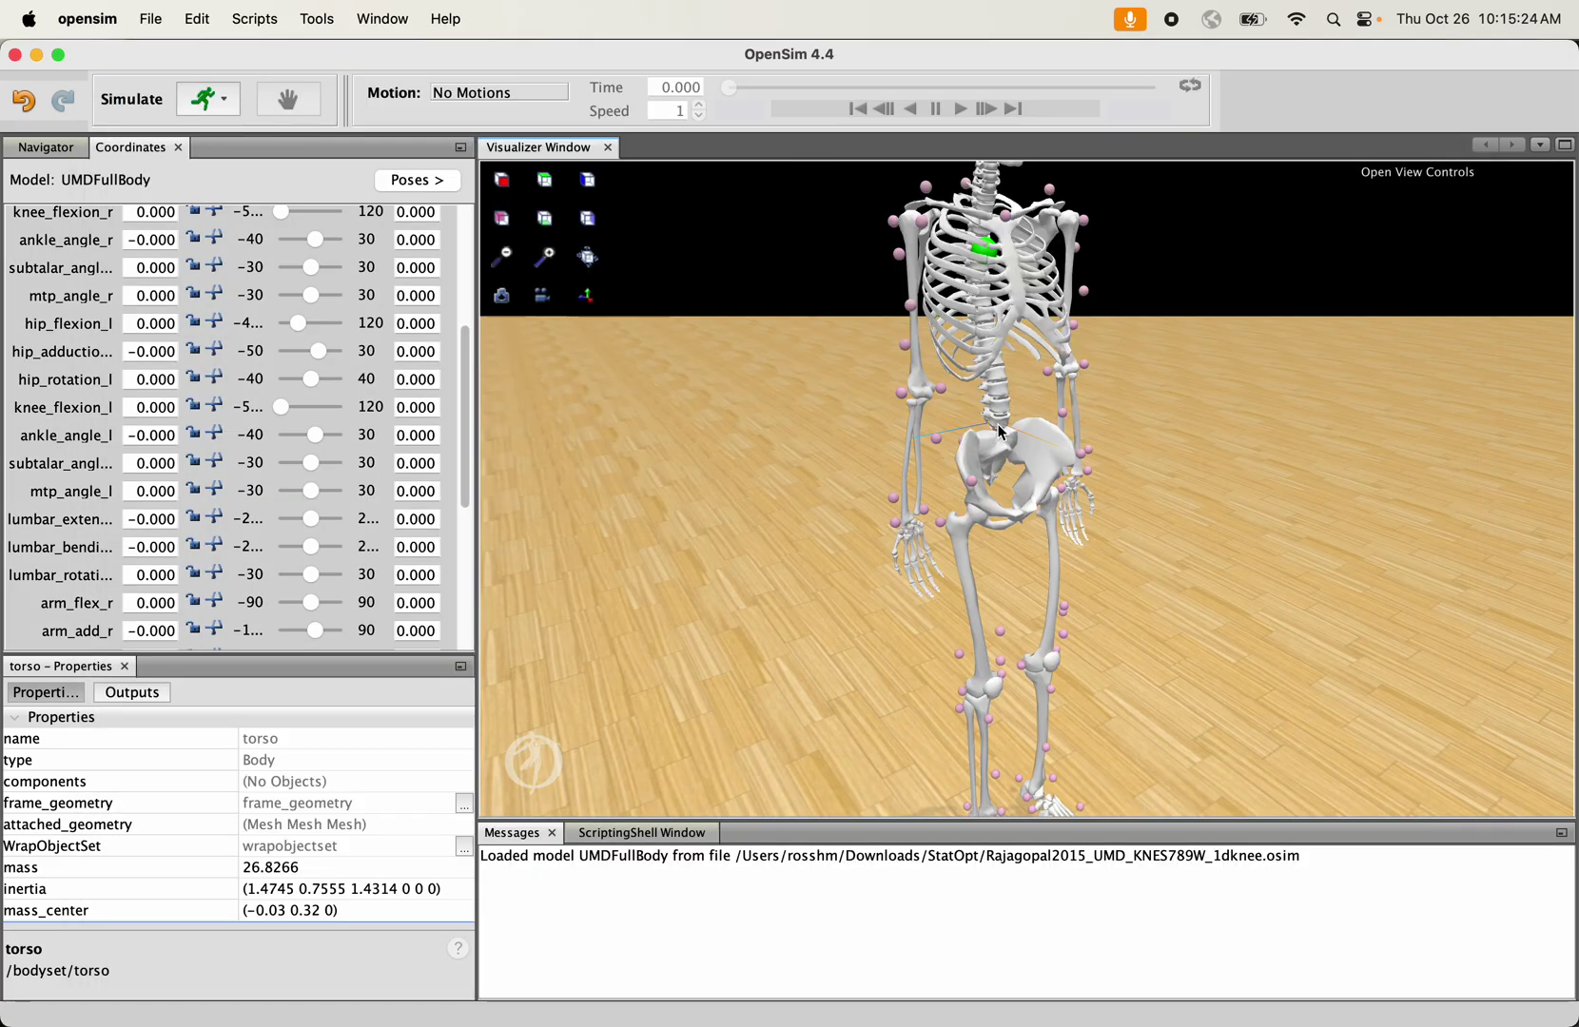
Tilt the skeleton view slightly, then switch back to the .osim file in BBEdit
drag(999, 432, 1008, 412)
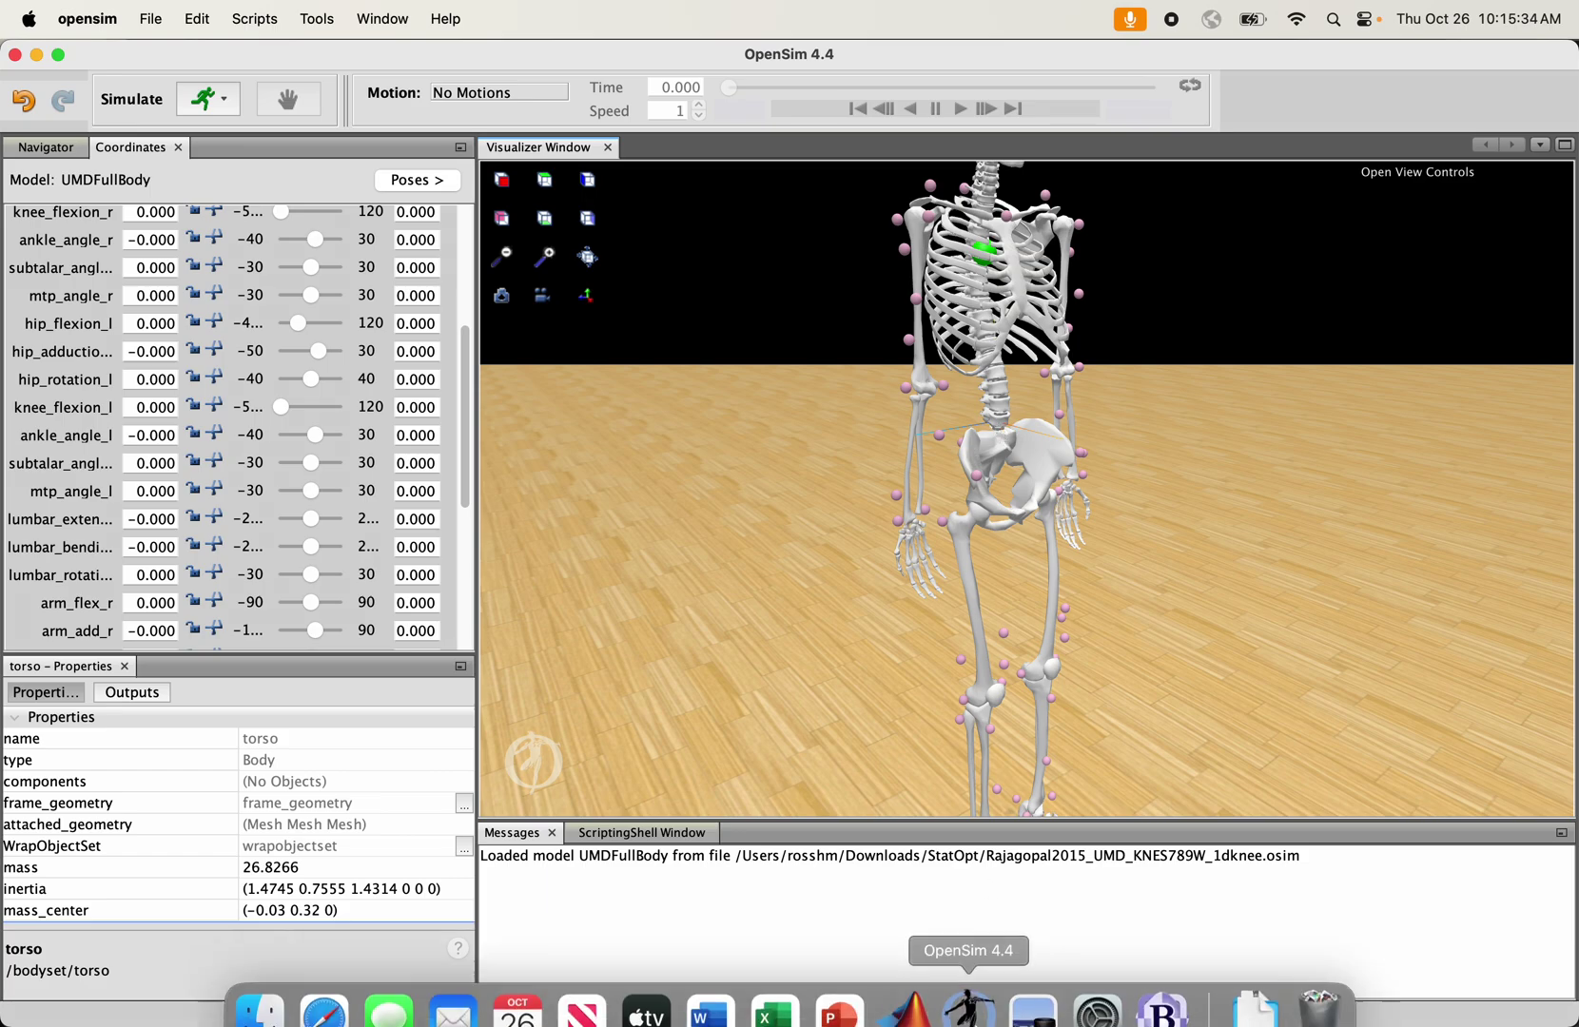
click(1252, 957)
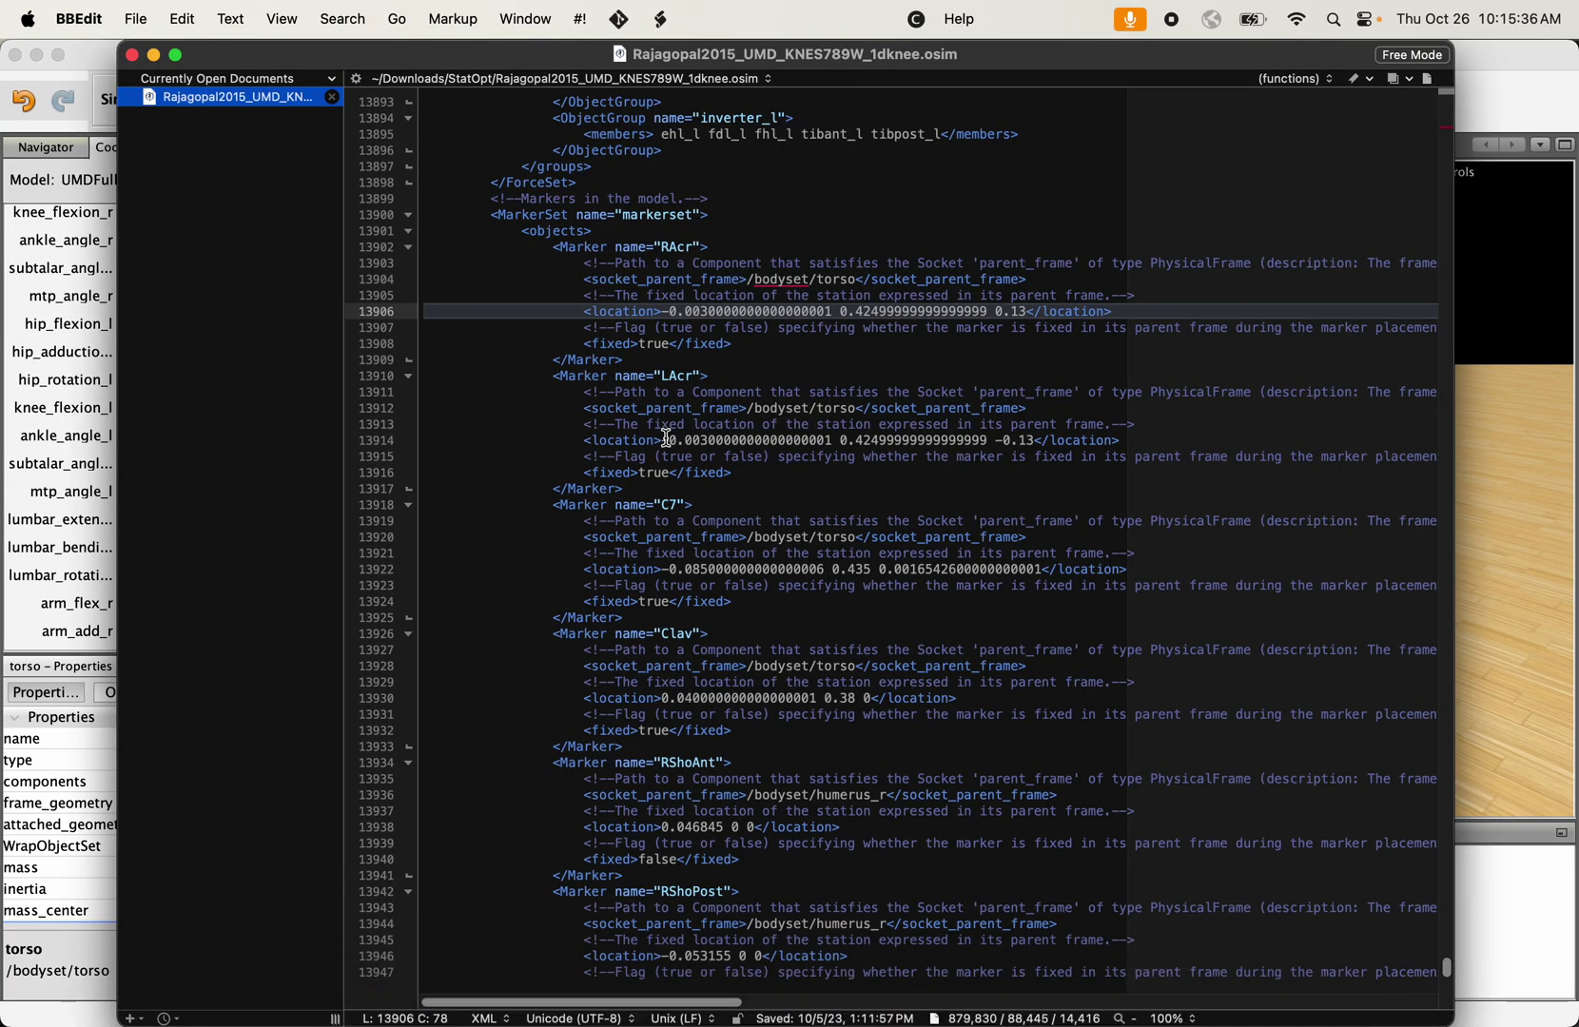
Review the LAcr and RAcr marker location values in the model file, comparing with OpenSim
drag(663, 441, 782, 440)
drag(1110, 311, 663, 317)
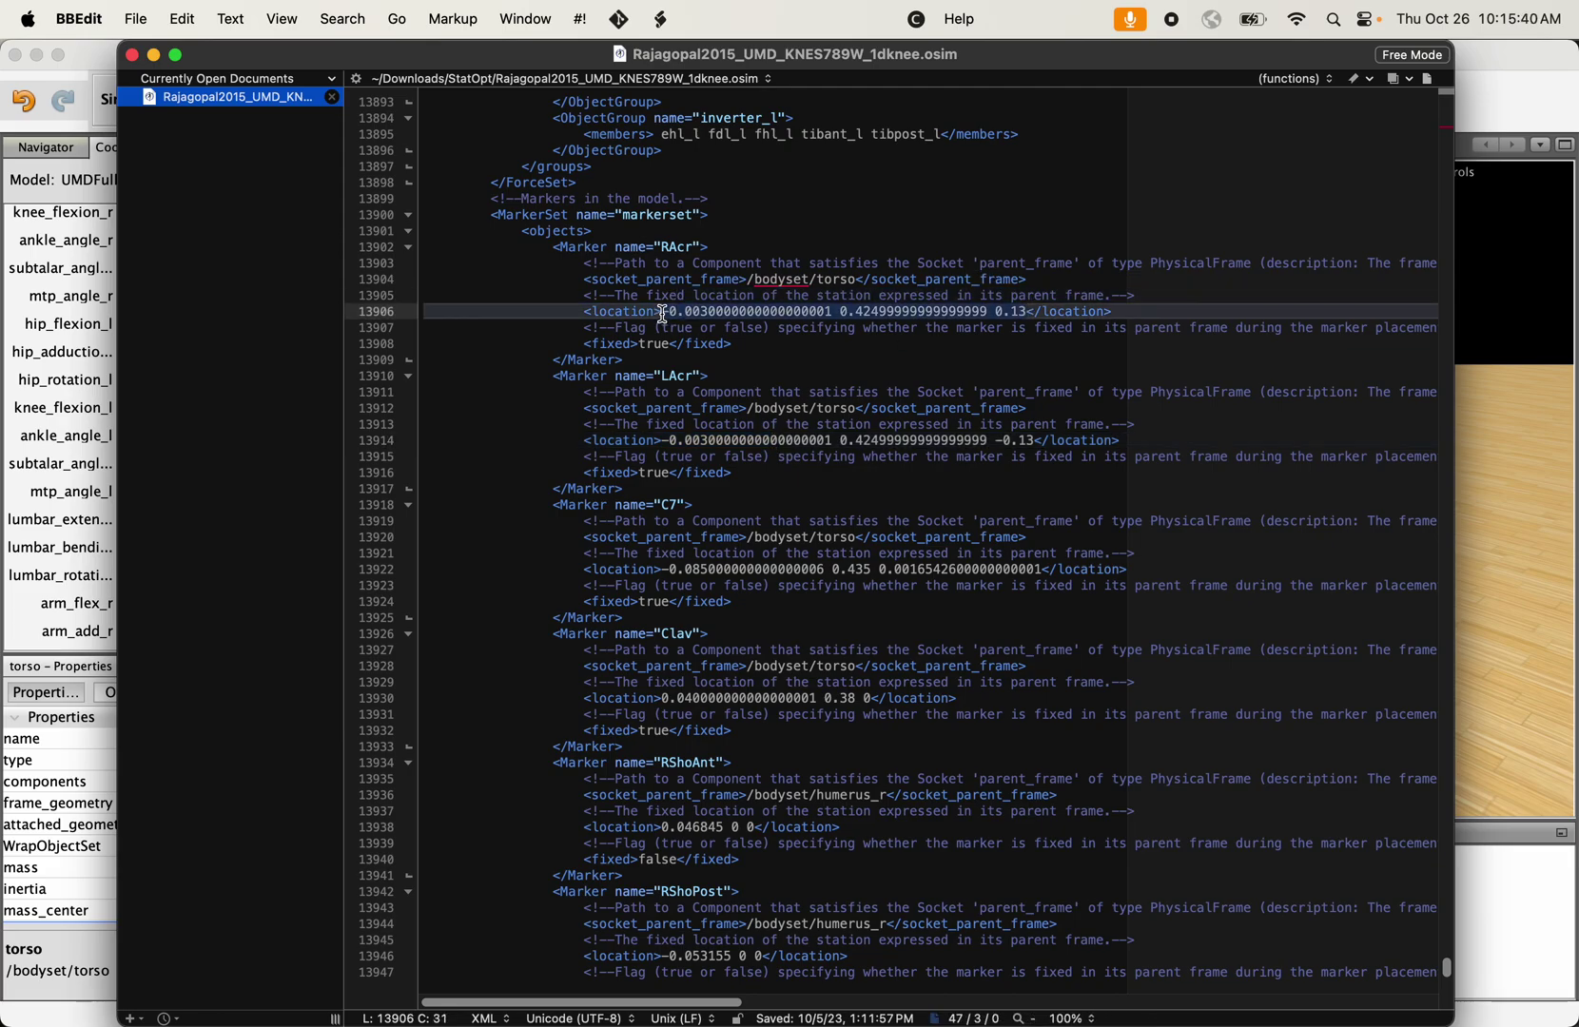
click(1516, 558)
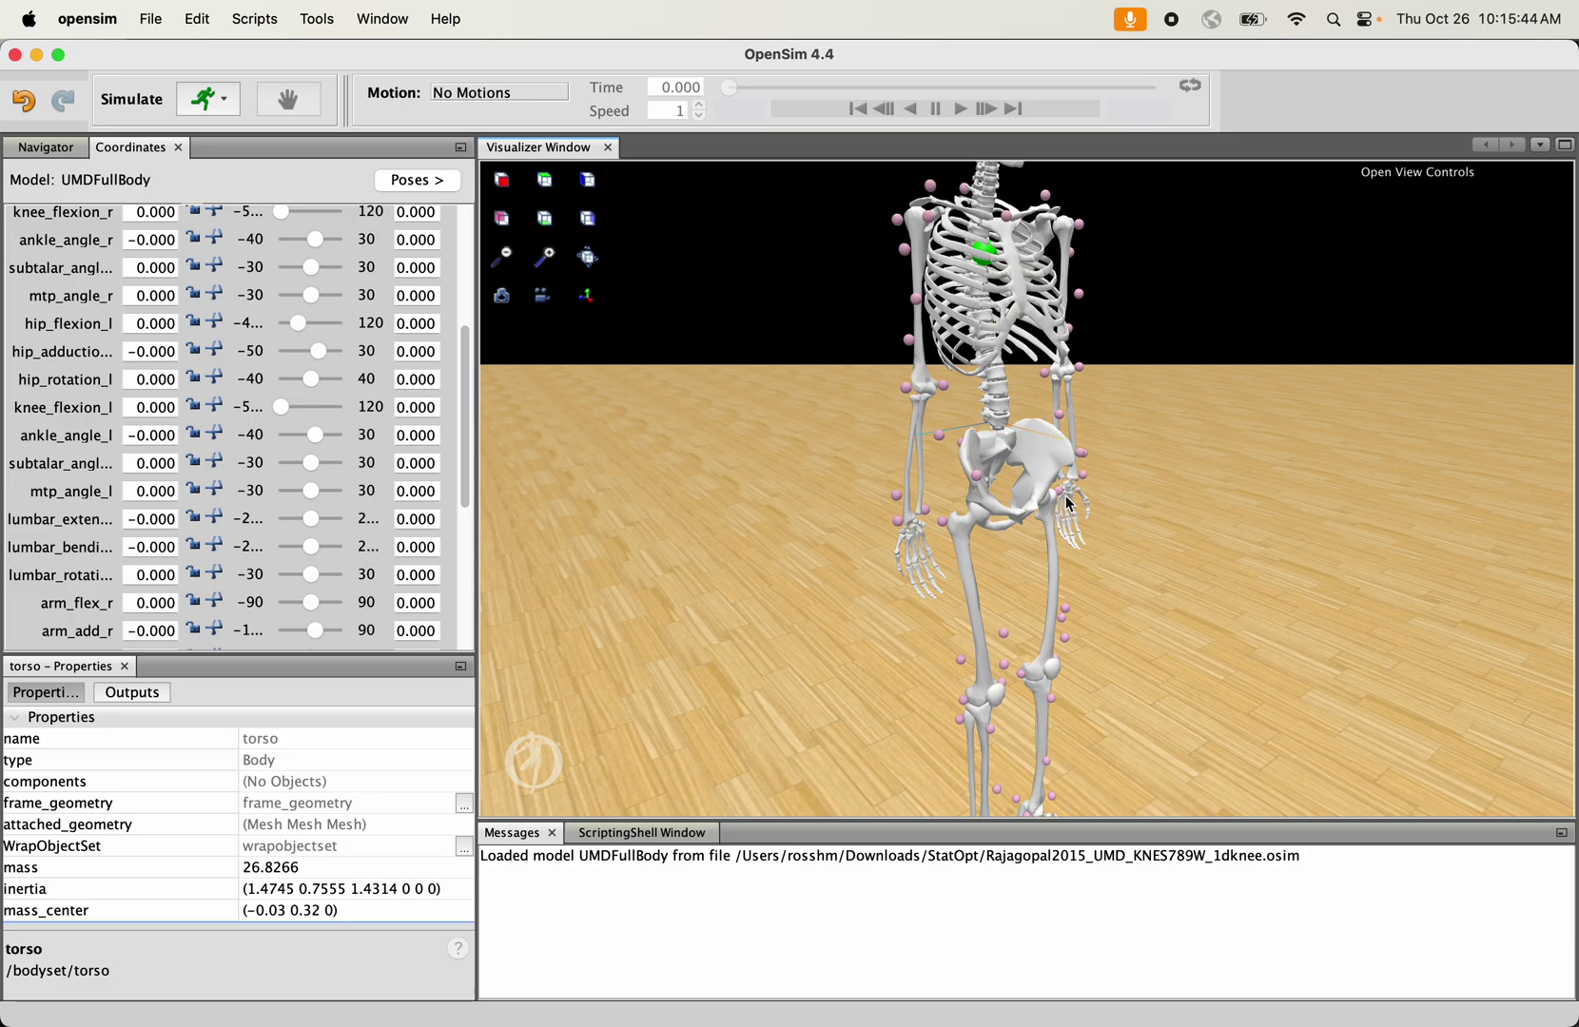
click(1162, 980)
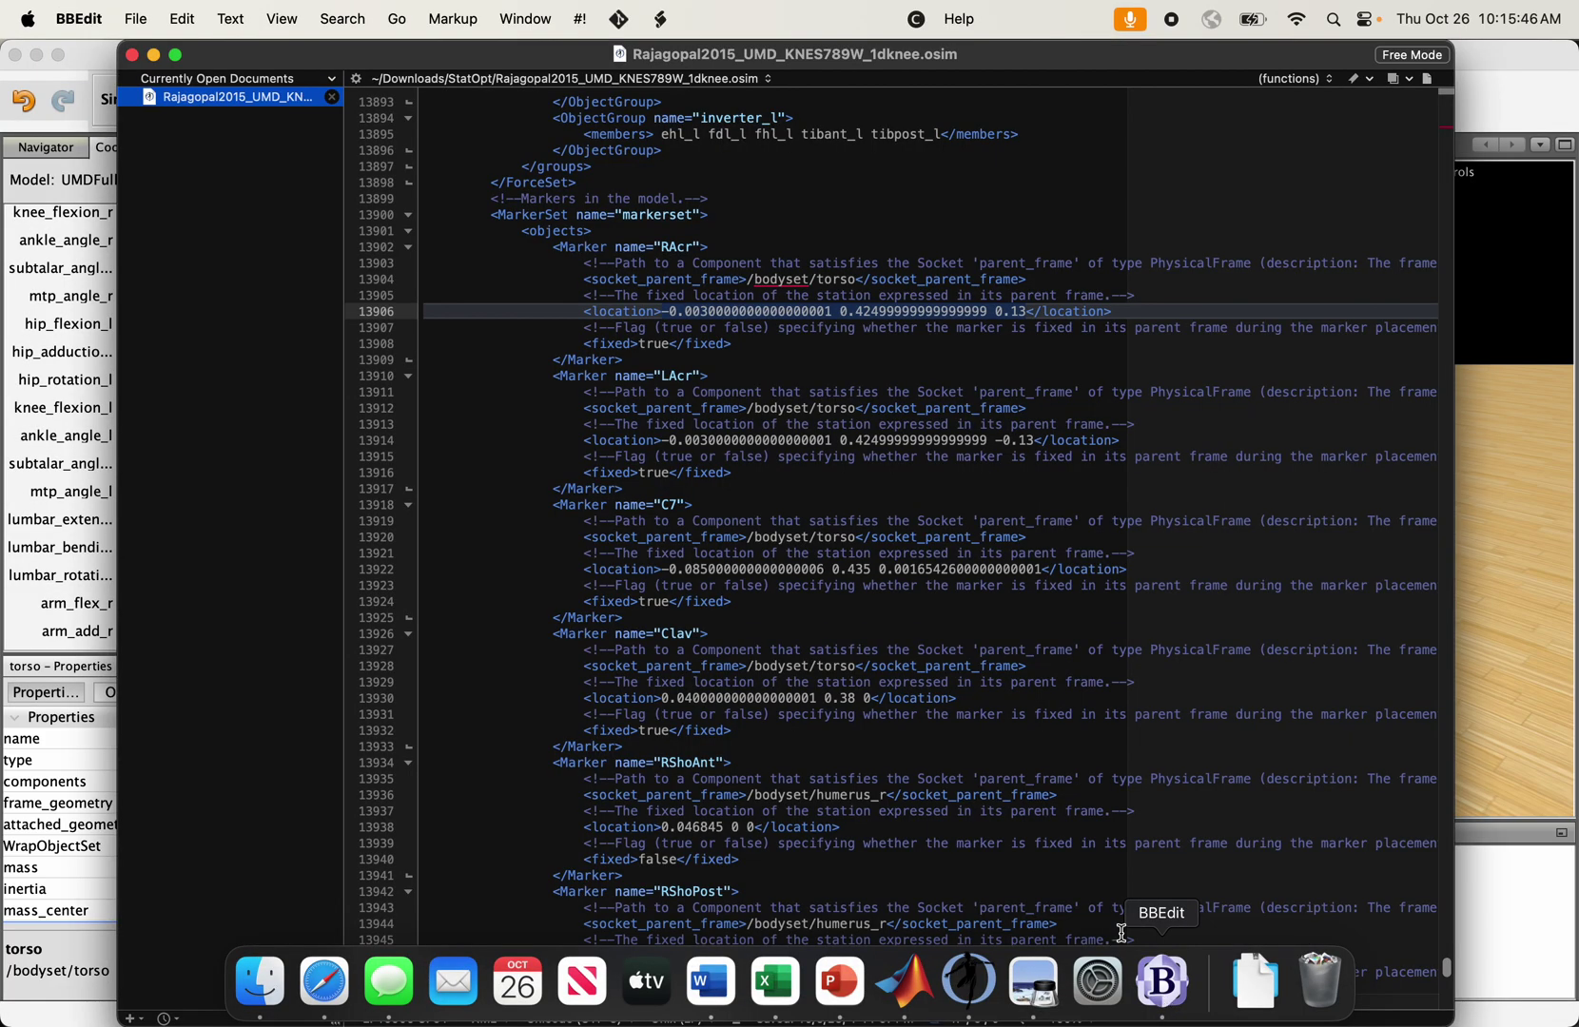
click(661, 245)
click(709, 327)
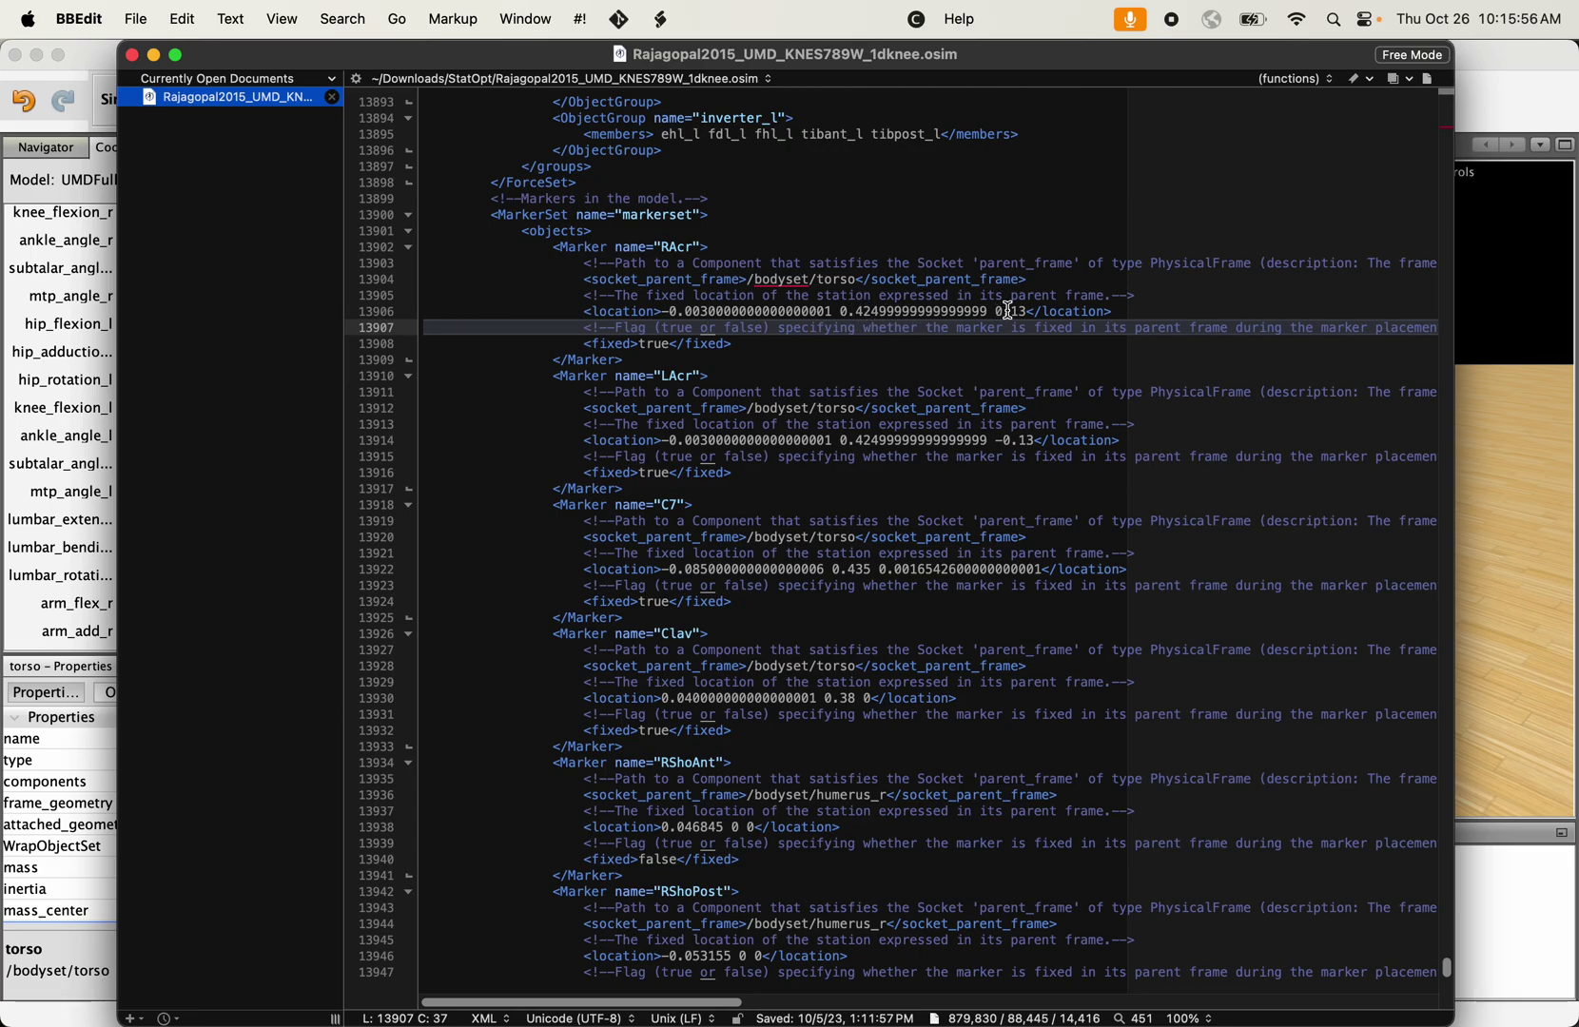
Check the RAcr z value 0.13, then orbit OpenSim's skeleton back to a front view
click(1505, 499)
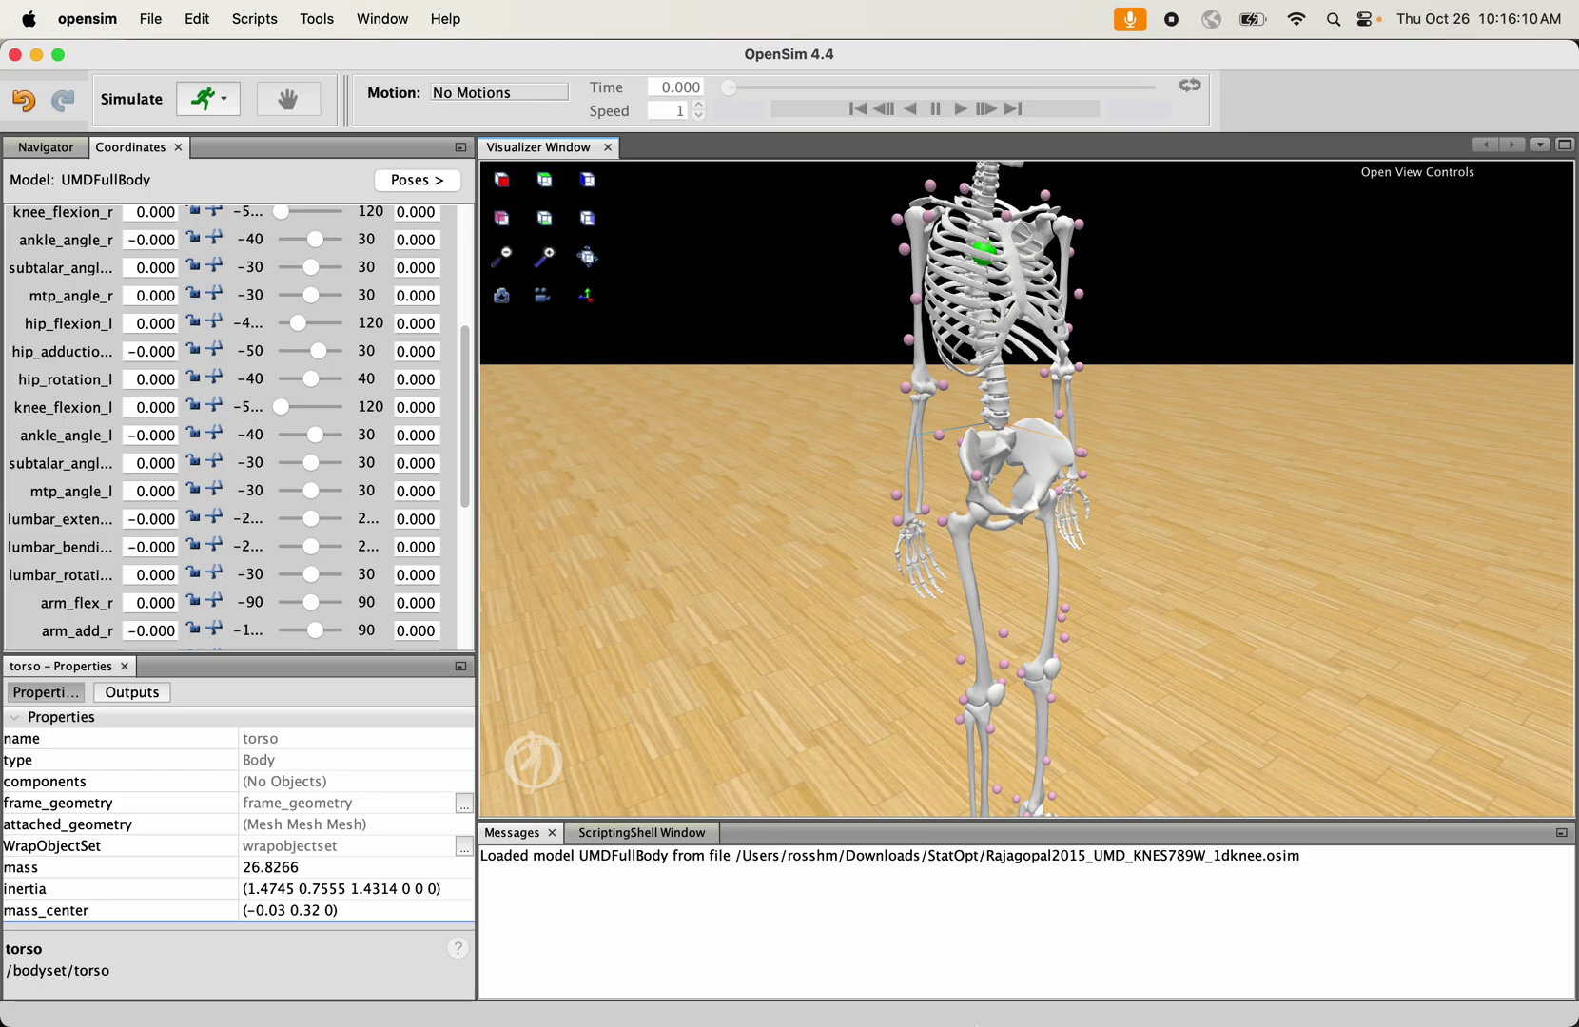
click(1162, 985)
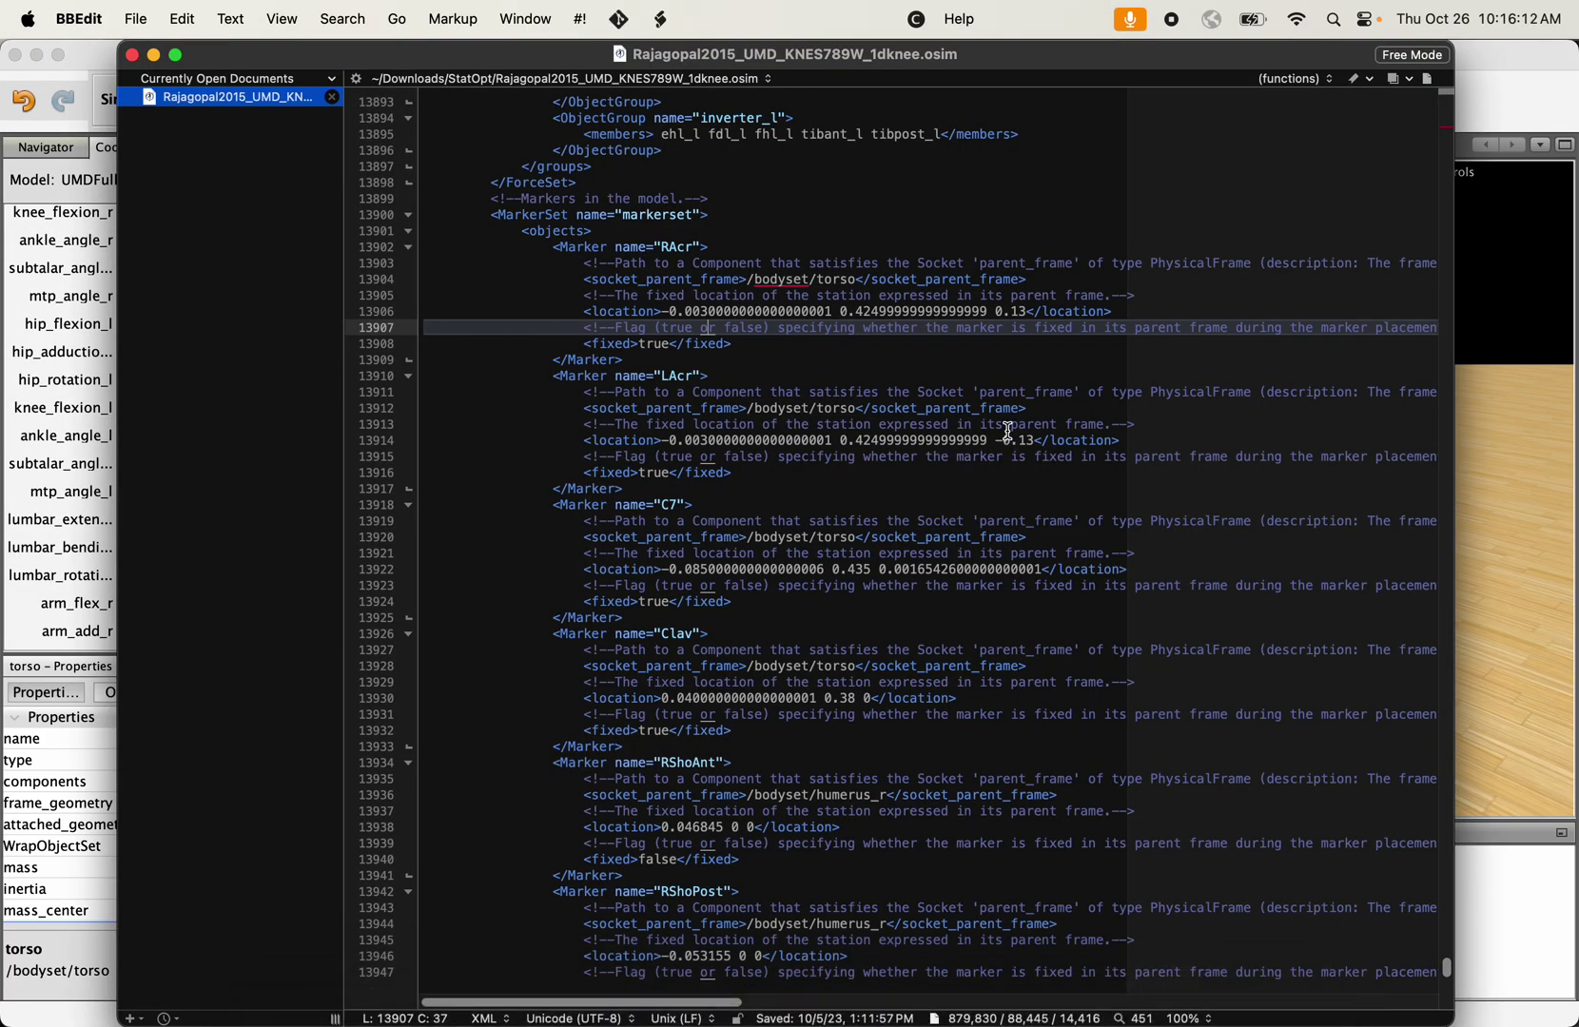
drag(995, 312, 1019, 312)
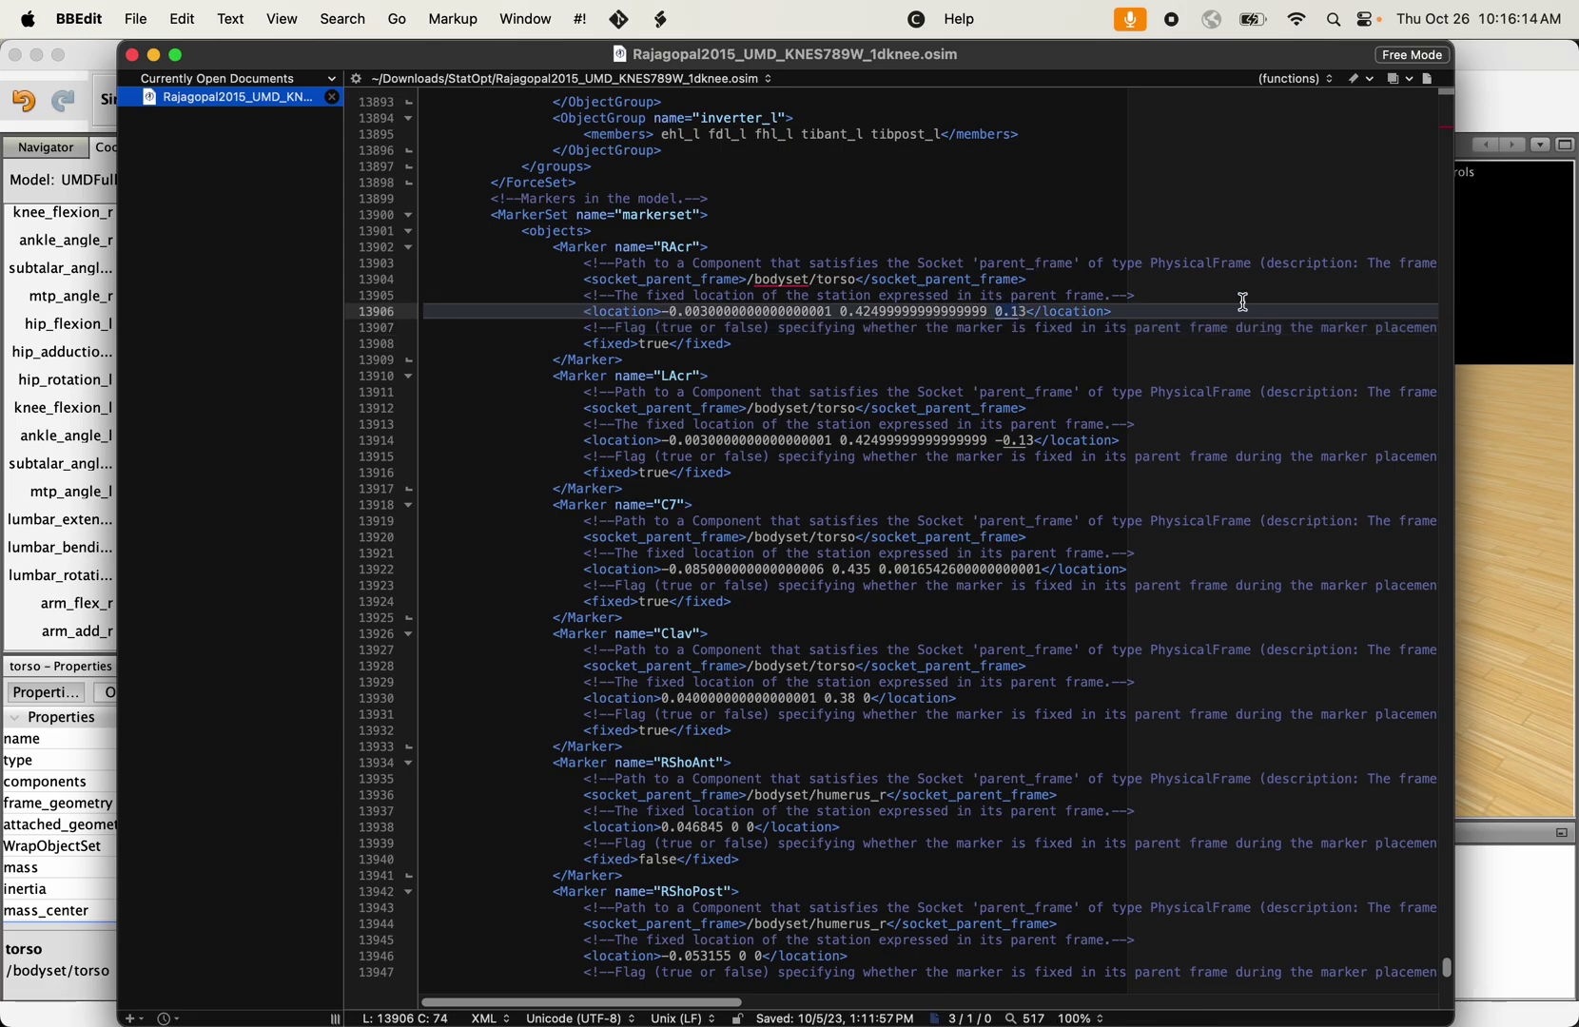
key(super+Tab)
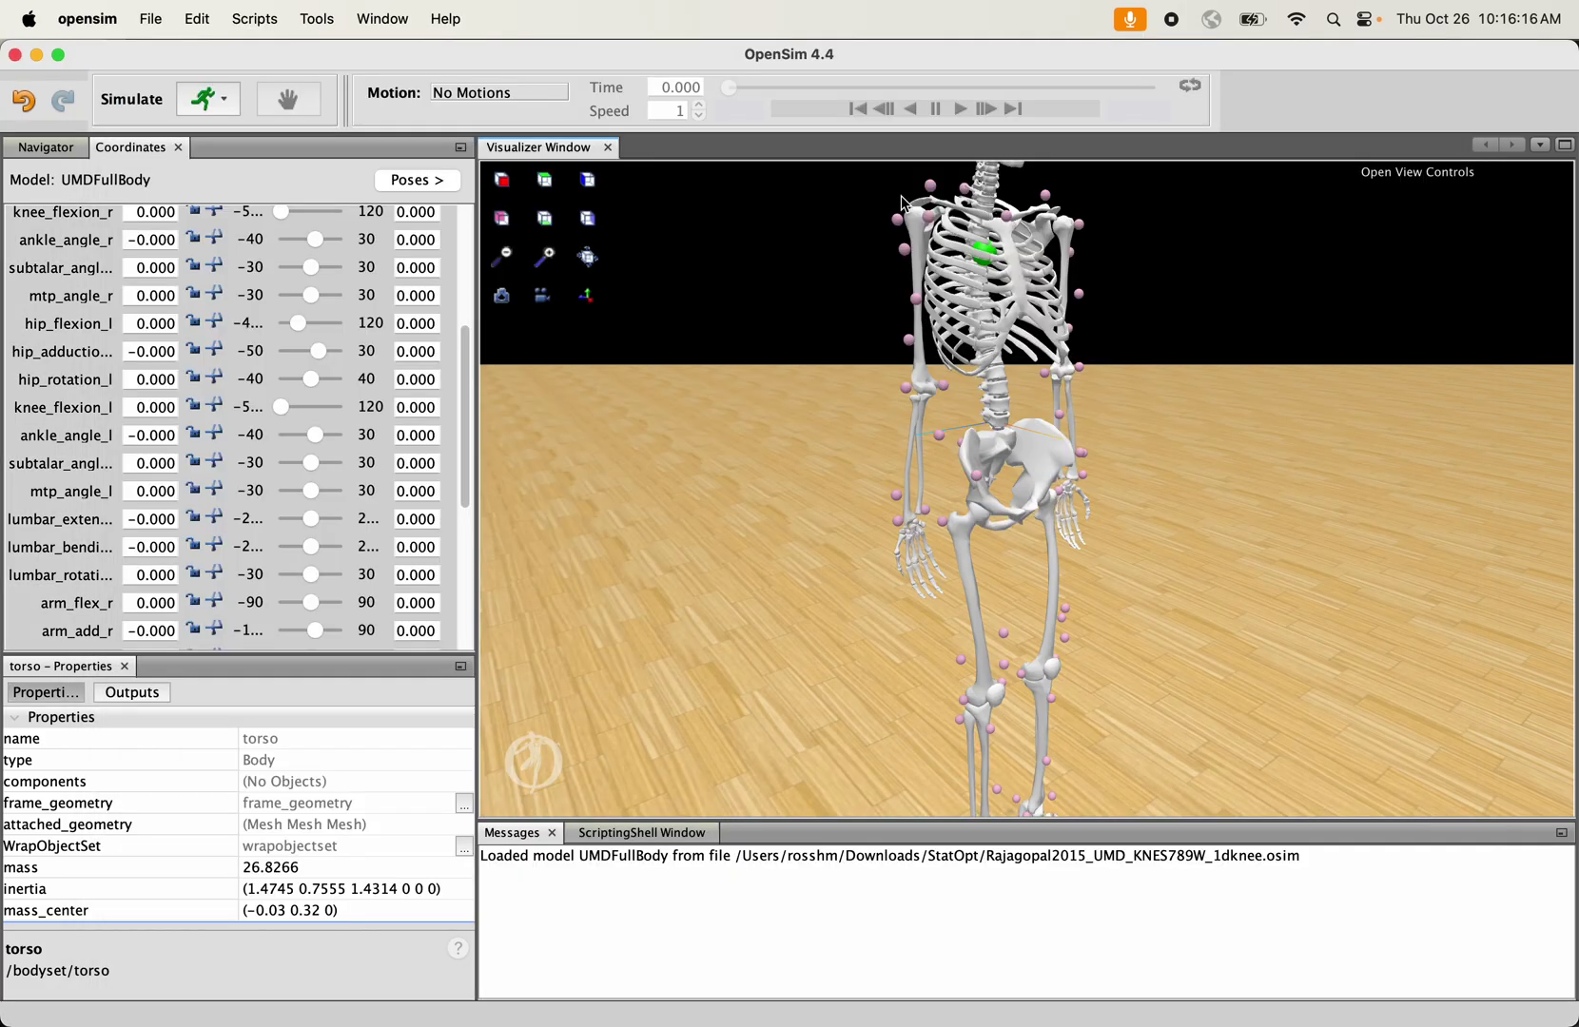
drag(942, 185, 910, 283)
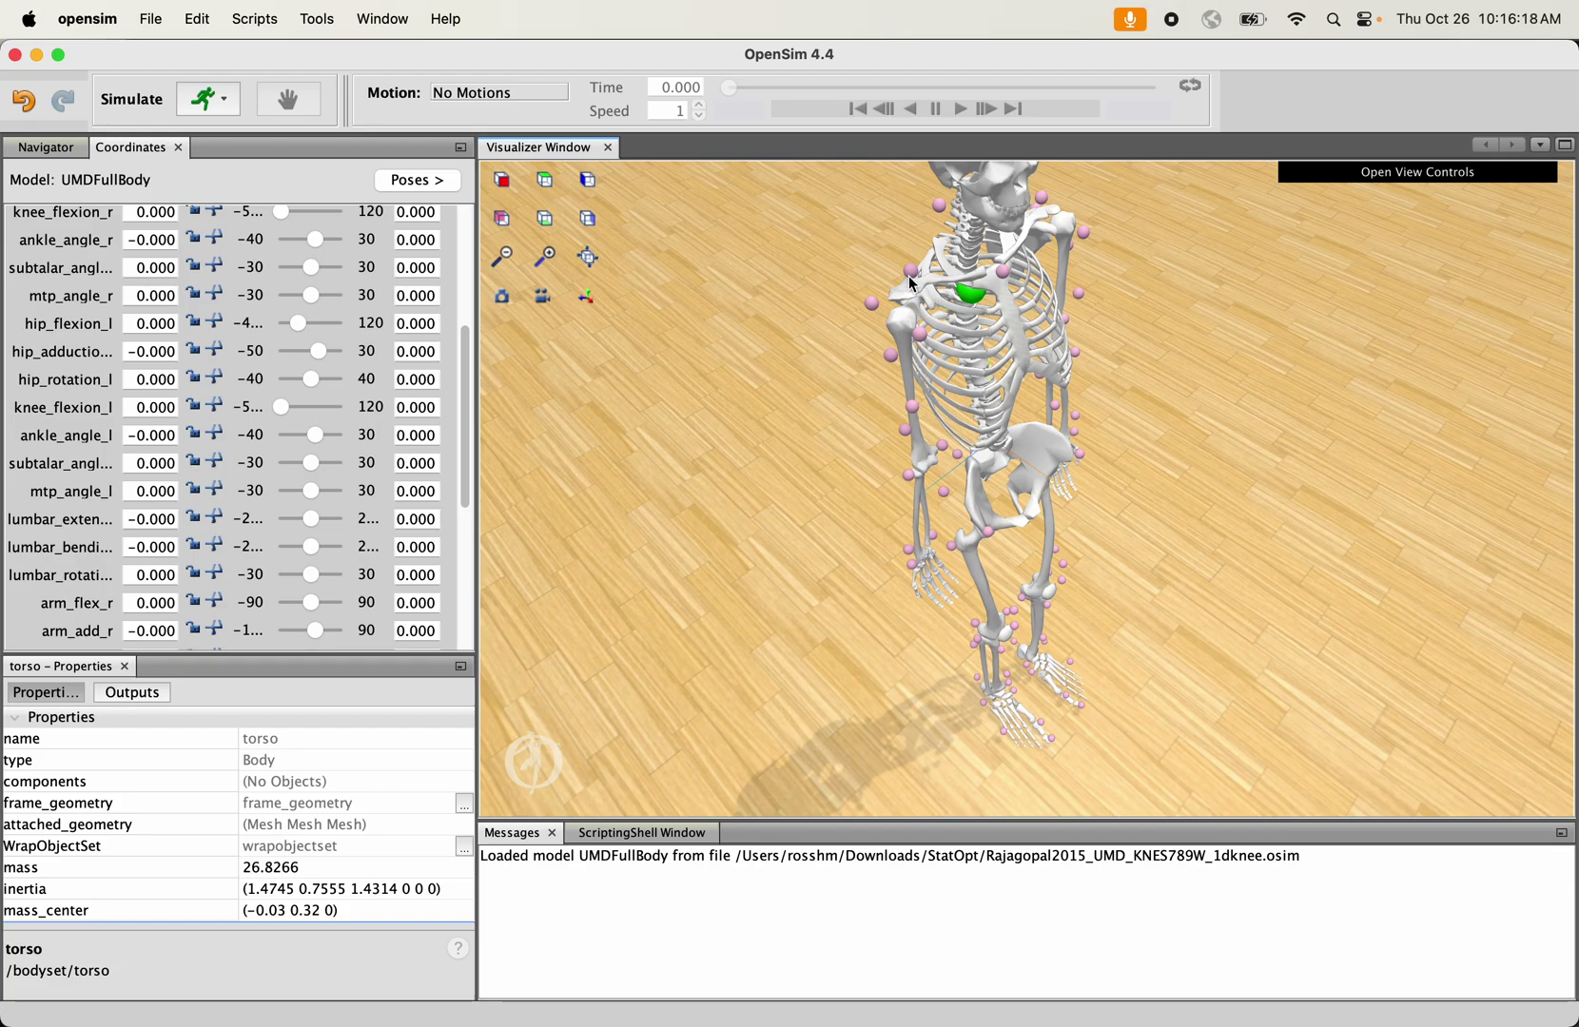
drag(1032, 355, 948, 250)
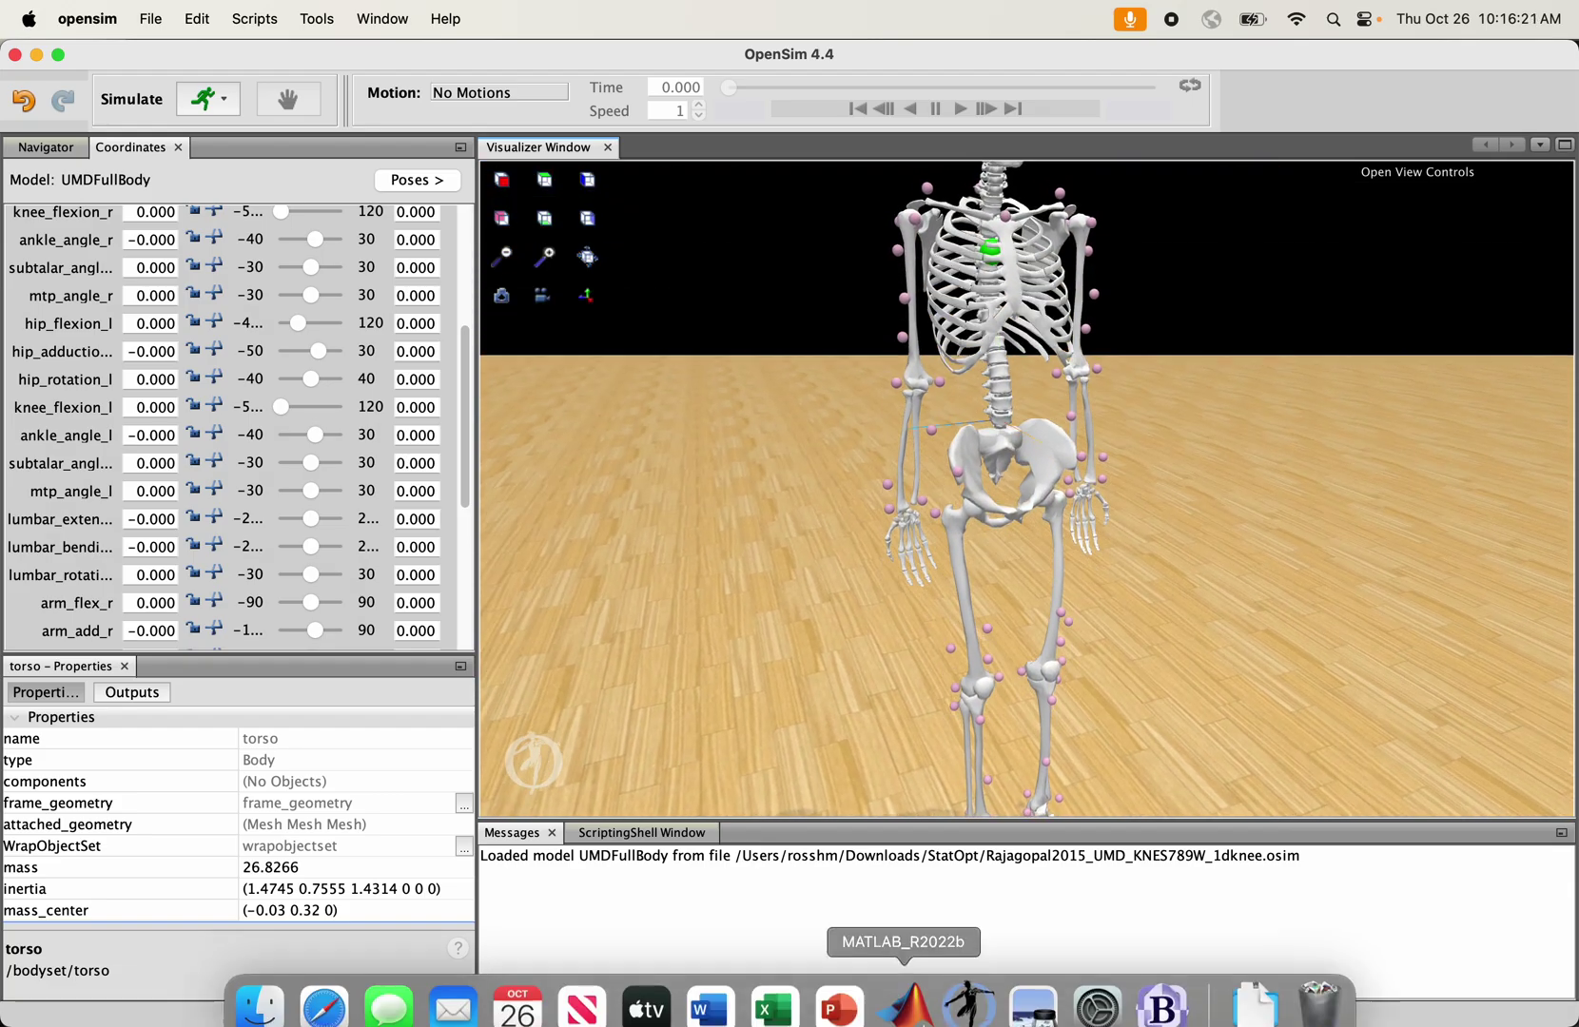
Duplicate the RAcr marker block on a new line just above RAcr
click(1161, 1007)
mouse_move(634, 357)
mouse_down()
mouse_move(614, 290)
mouse_move(631, 233)
mouse_up()
click(630, 233)
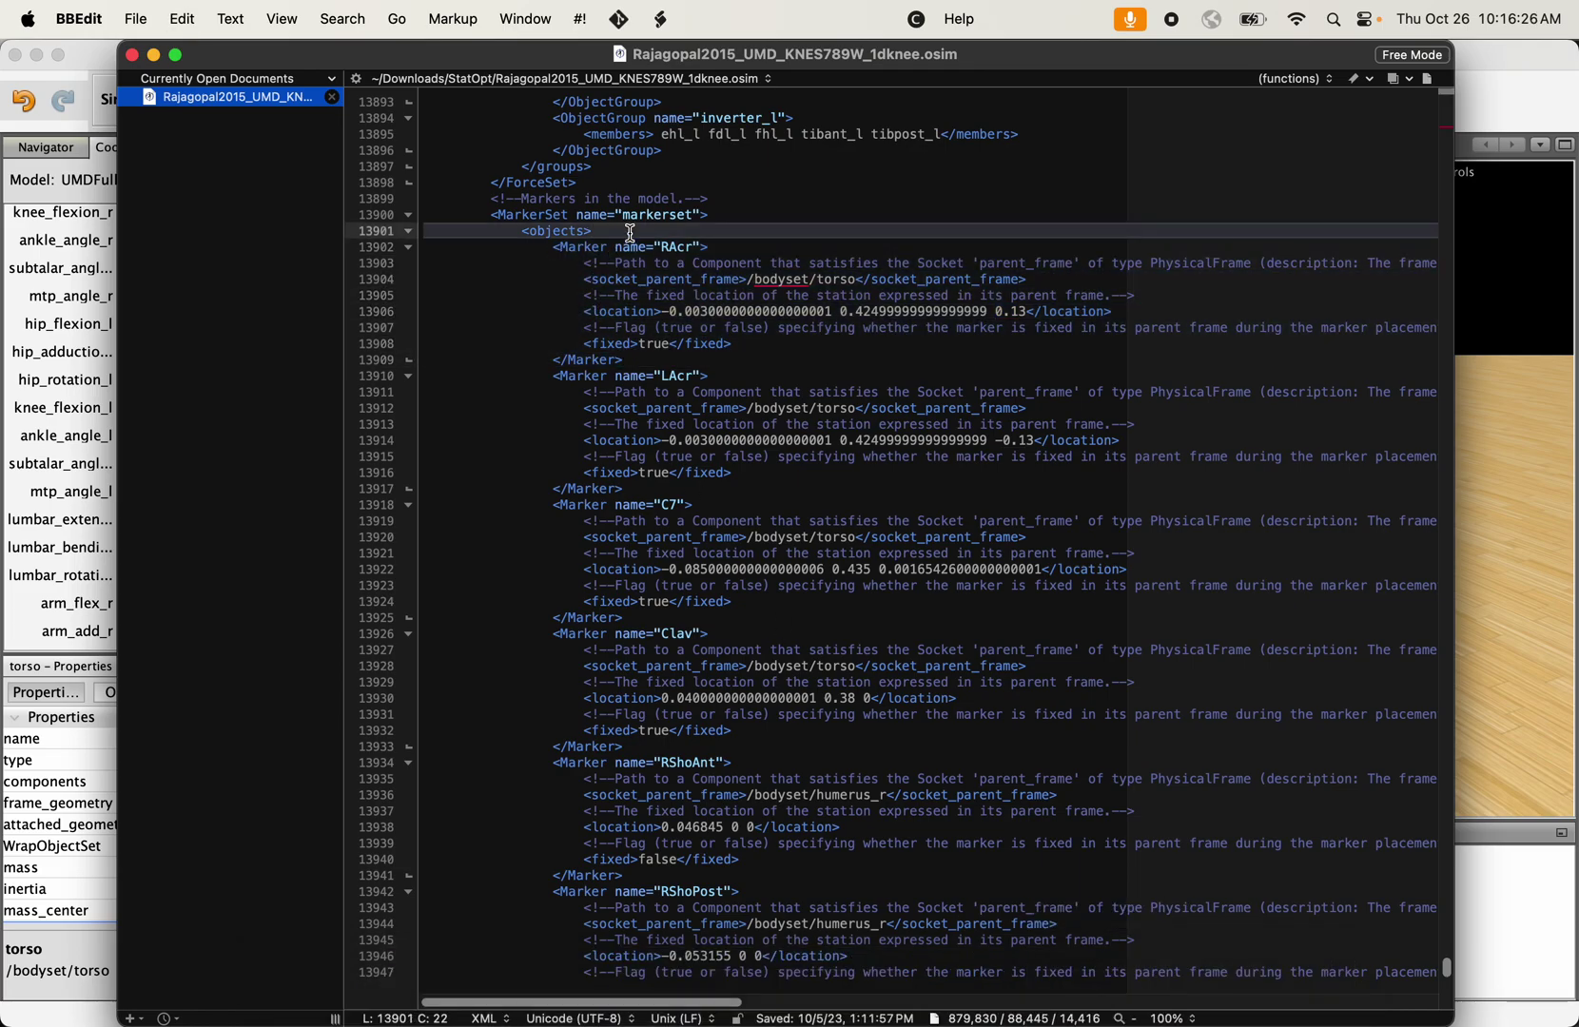
key(Return)
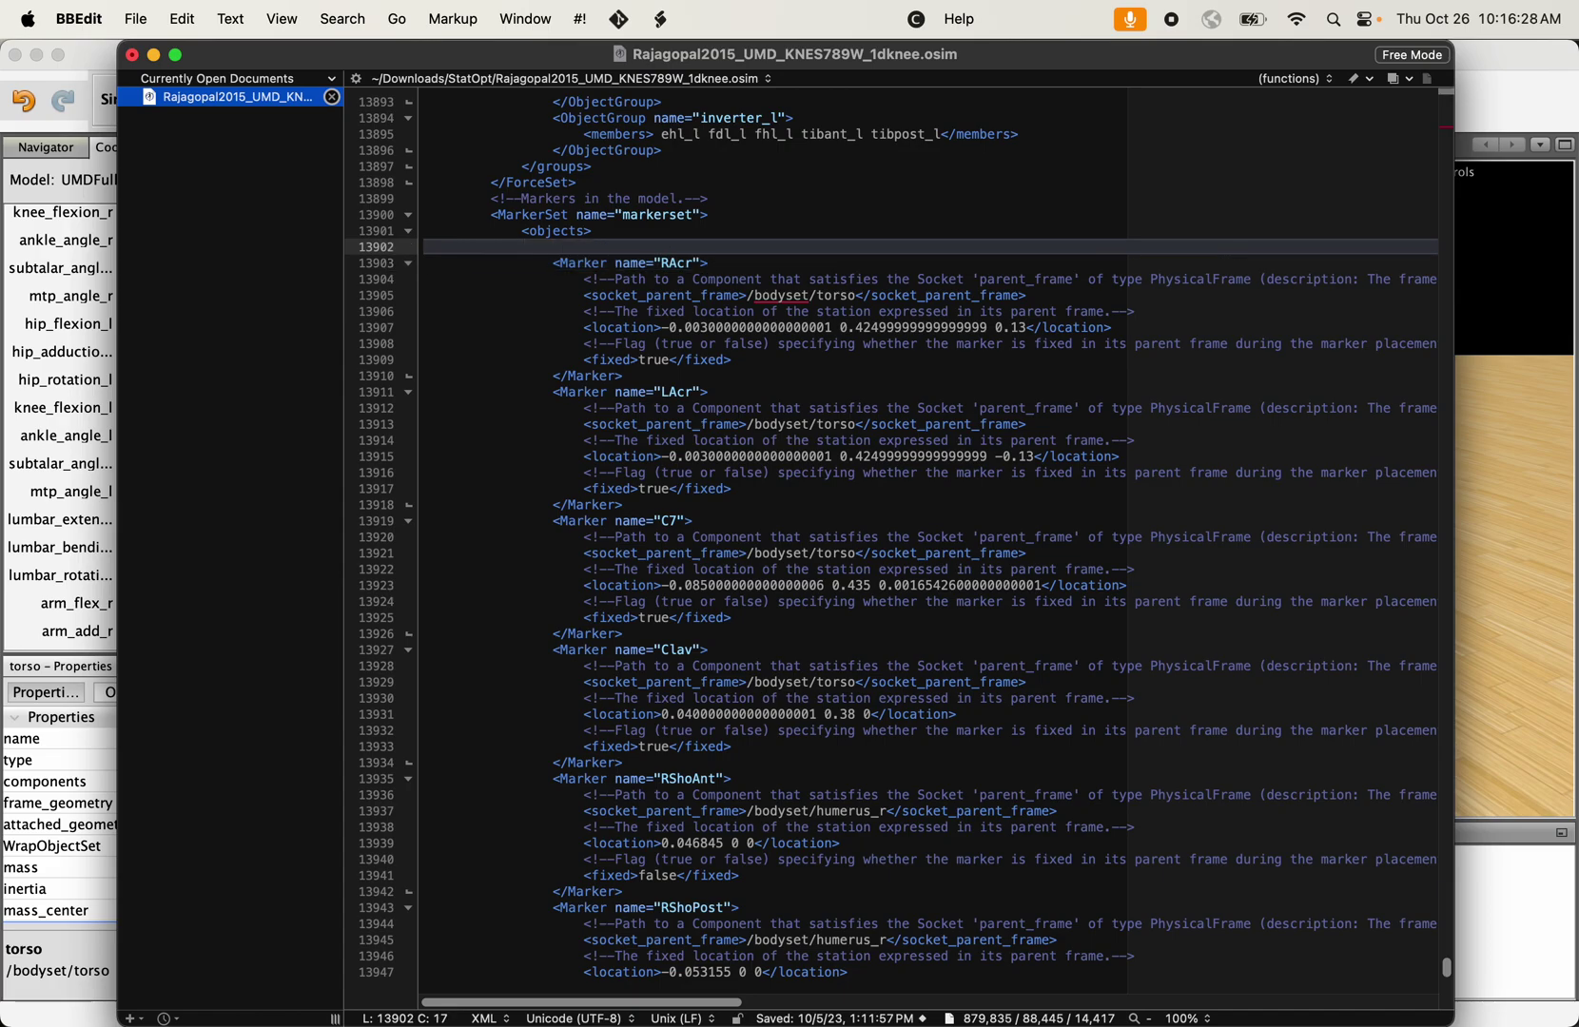
key(super+v)
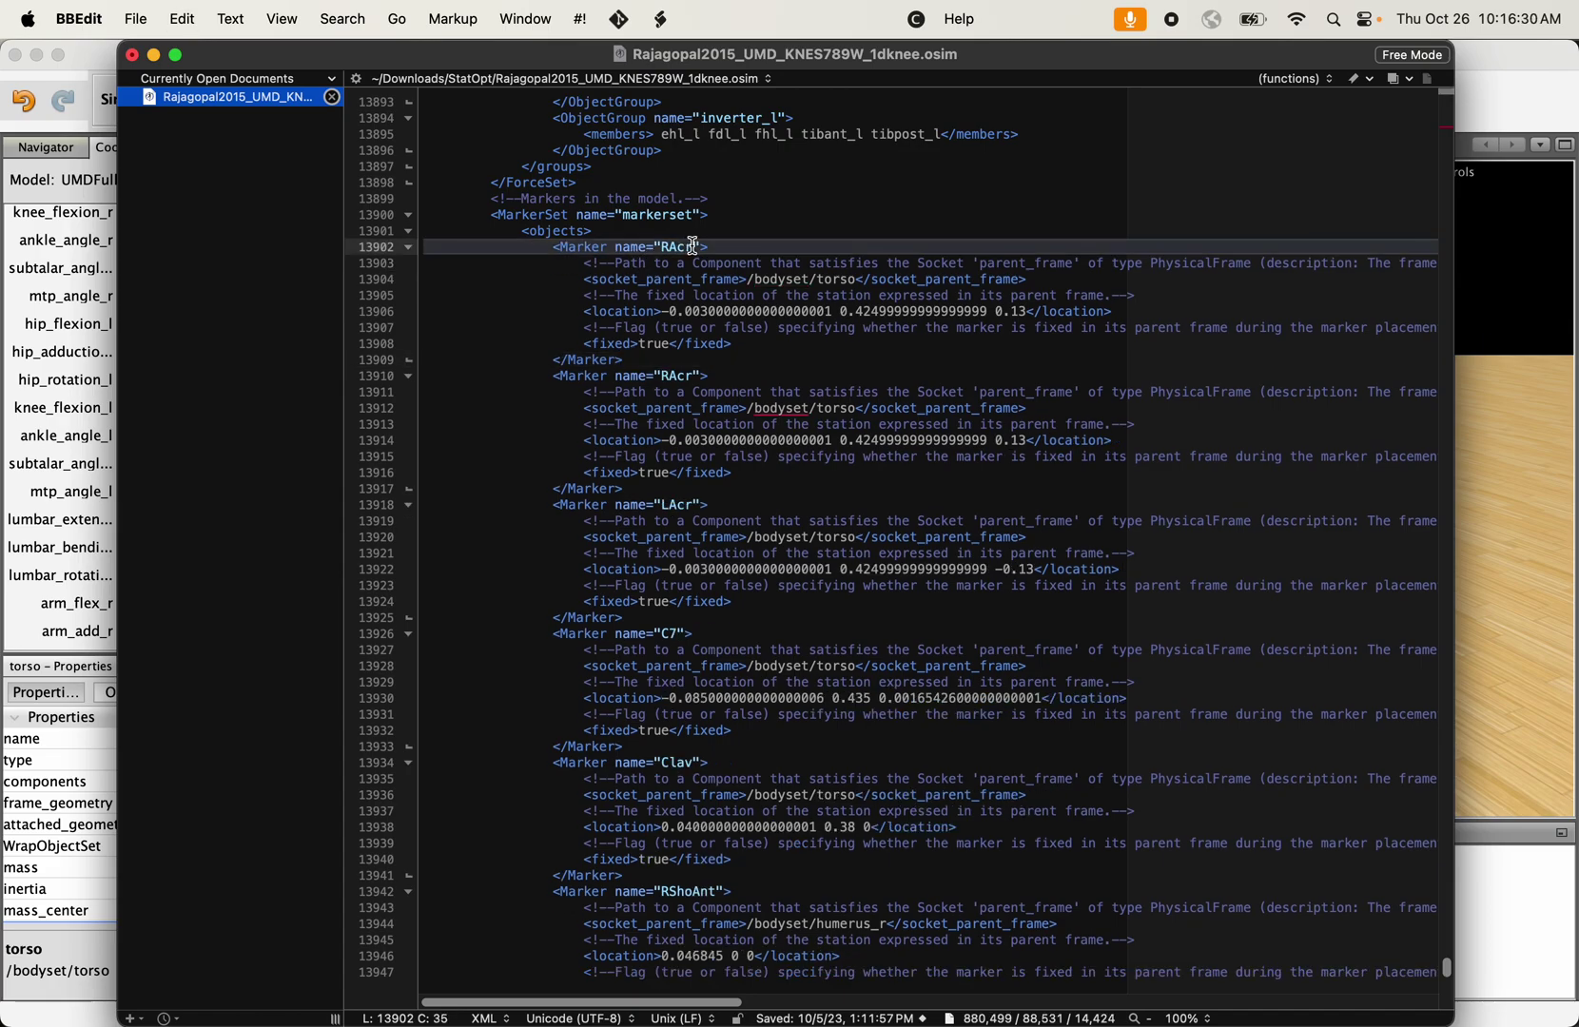
Rename the copied marker TopOfHead and set its location to 0 0 0, leaving RAcr unchanged
key(BackSpace)
key(BackSpace)
key(BackSpace)
key(BackSpace)
text(Head)
text(TopOf)
click(857, 279)
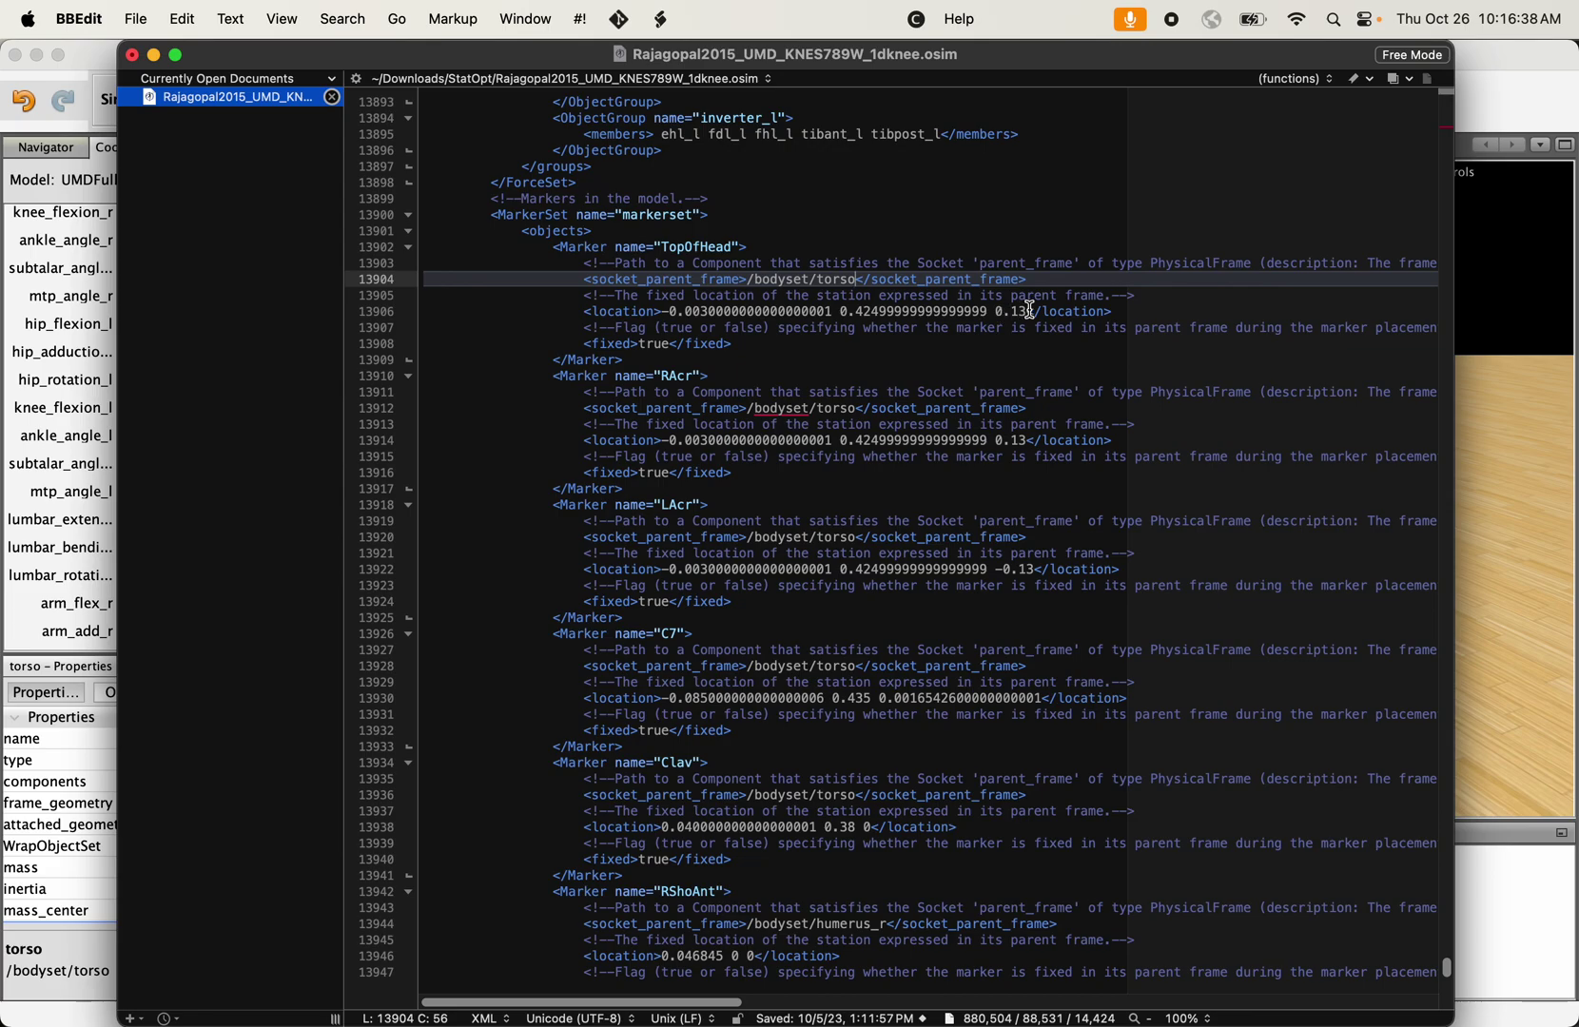
drag(1031, 312, 660, 309)
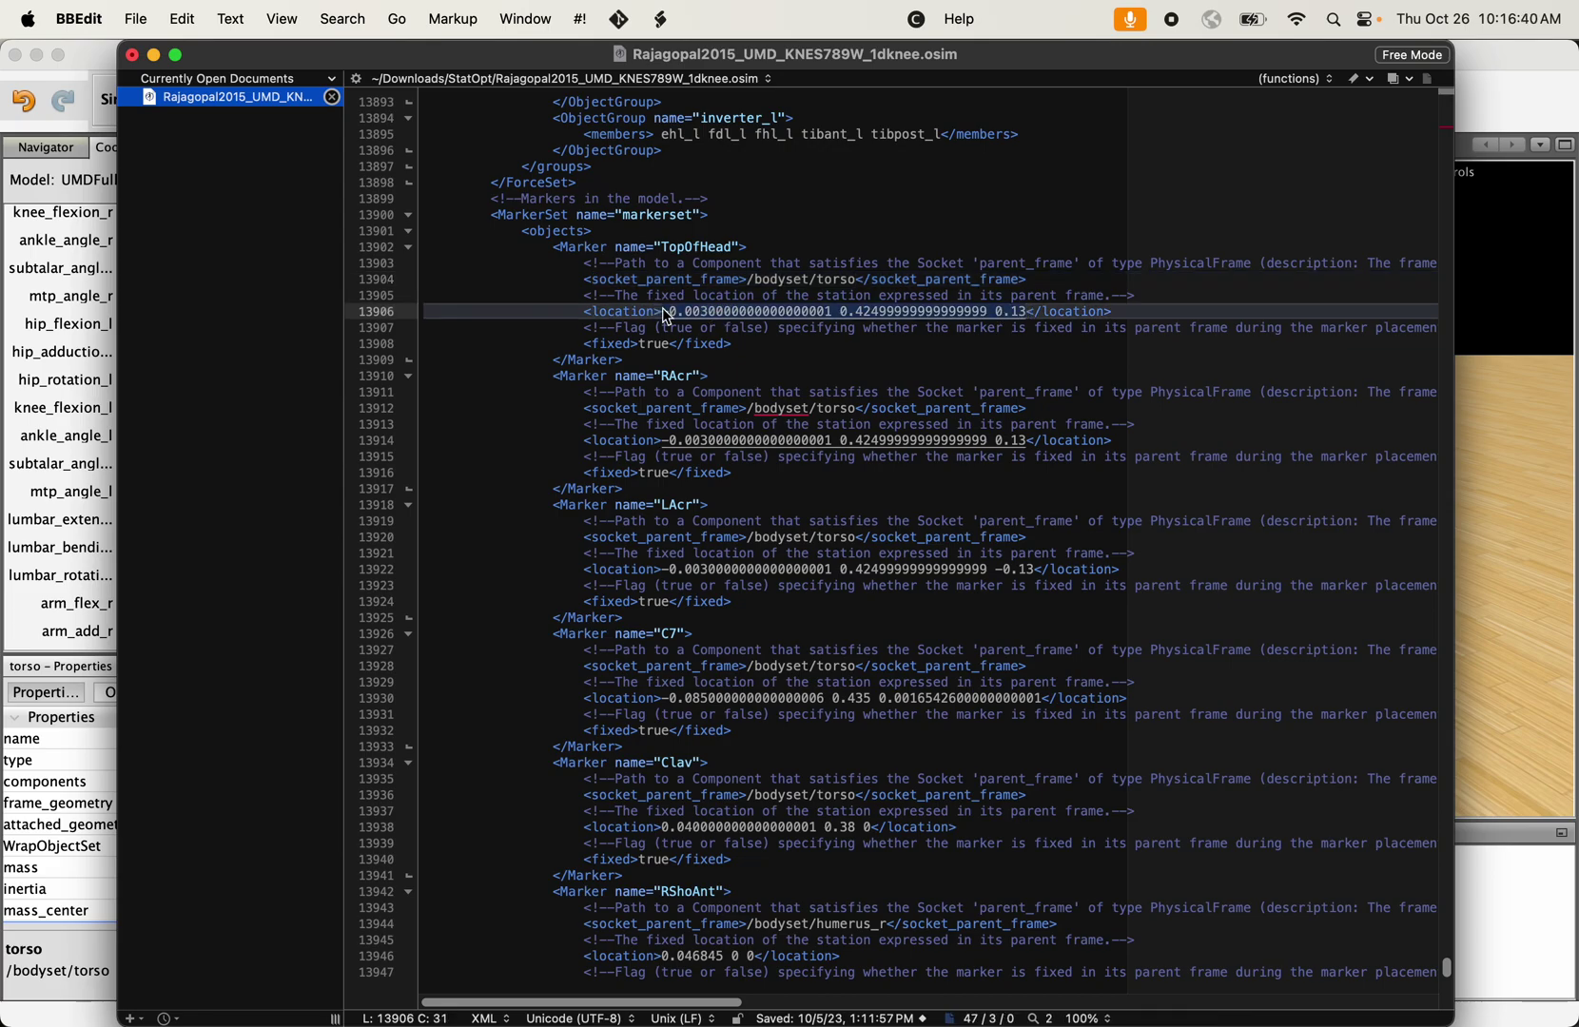
text(0 0 0)
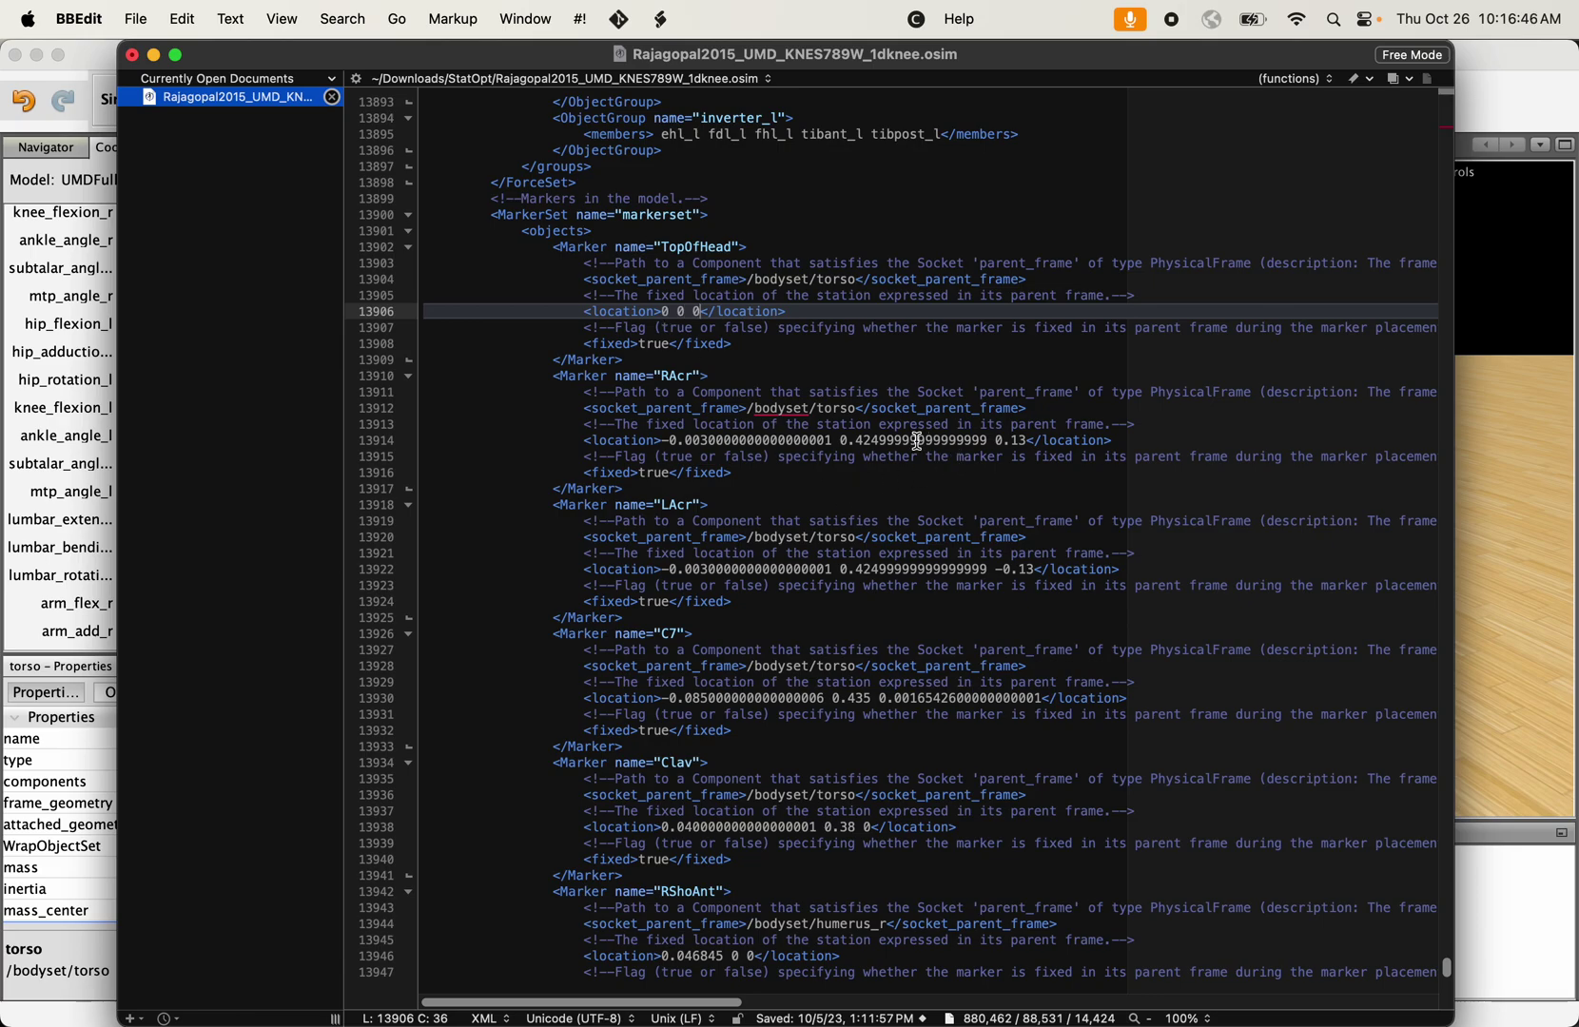
drag(990, 440, 841, 441)
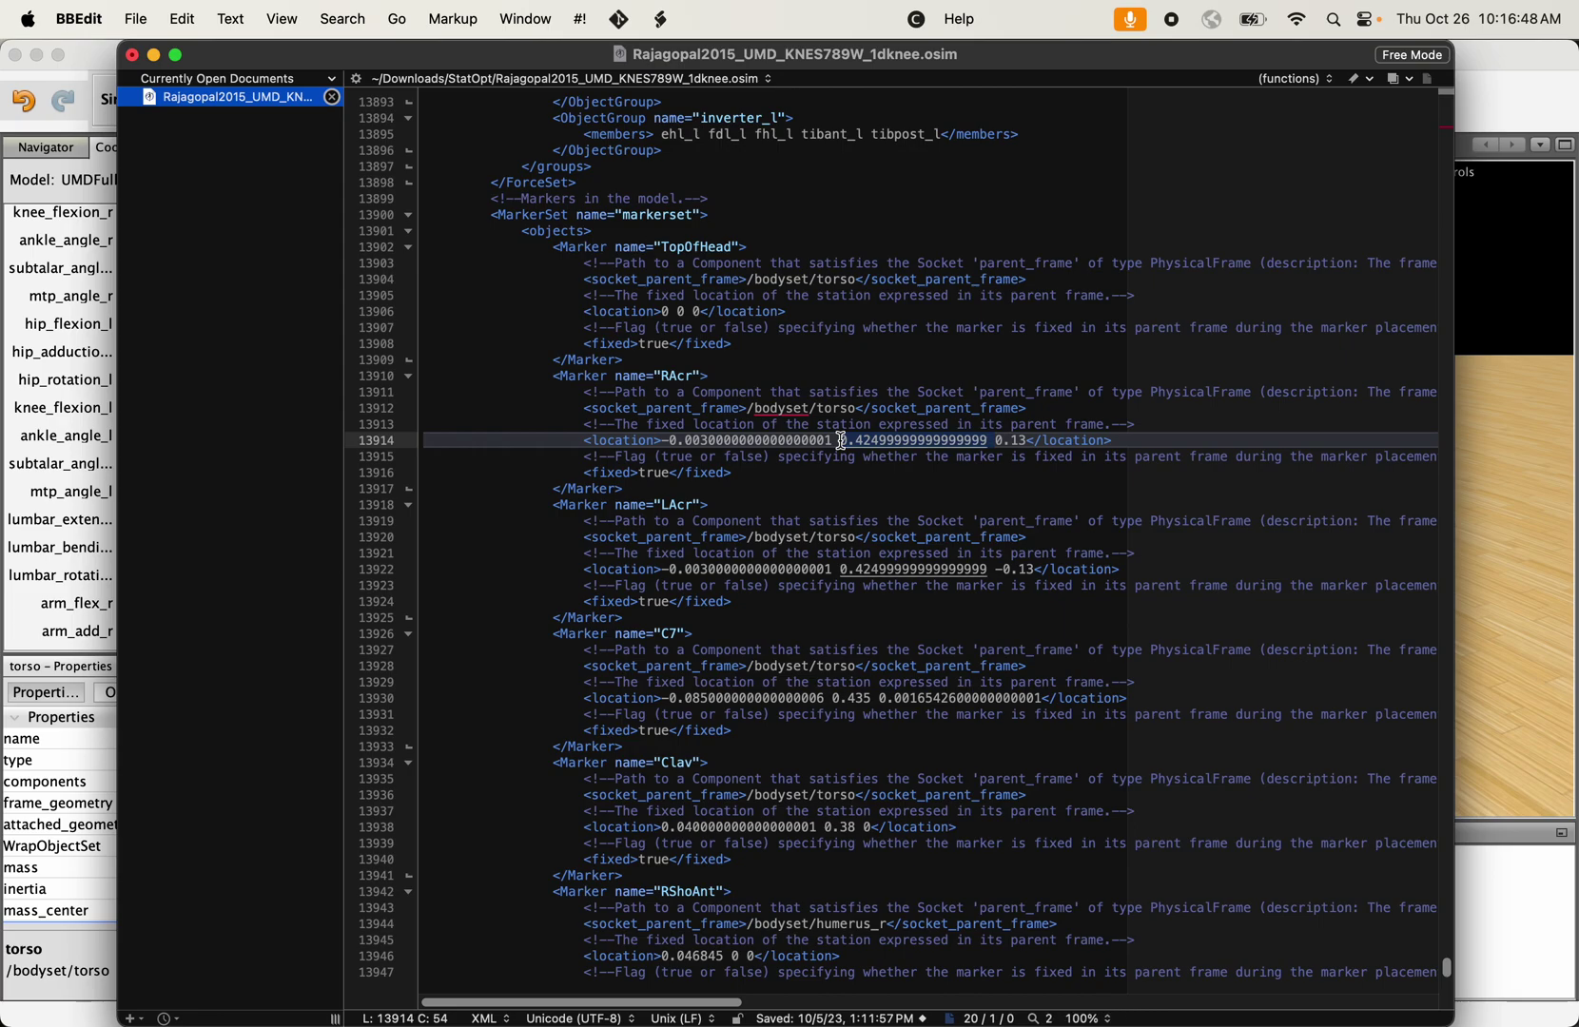
key(Left)
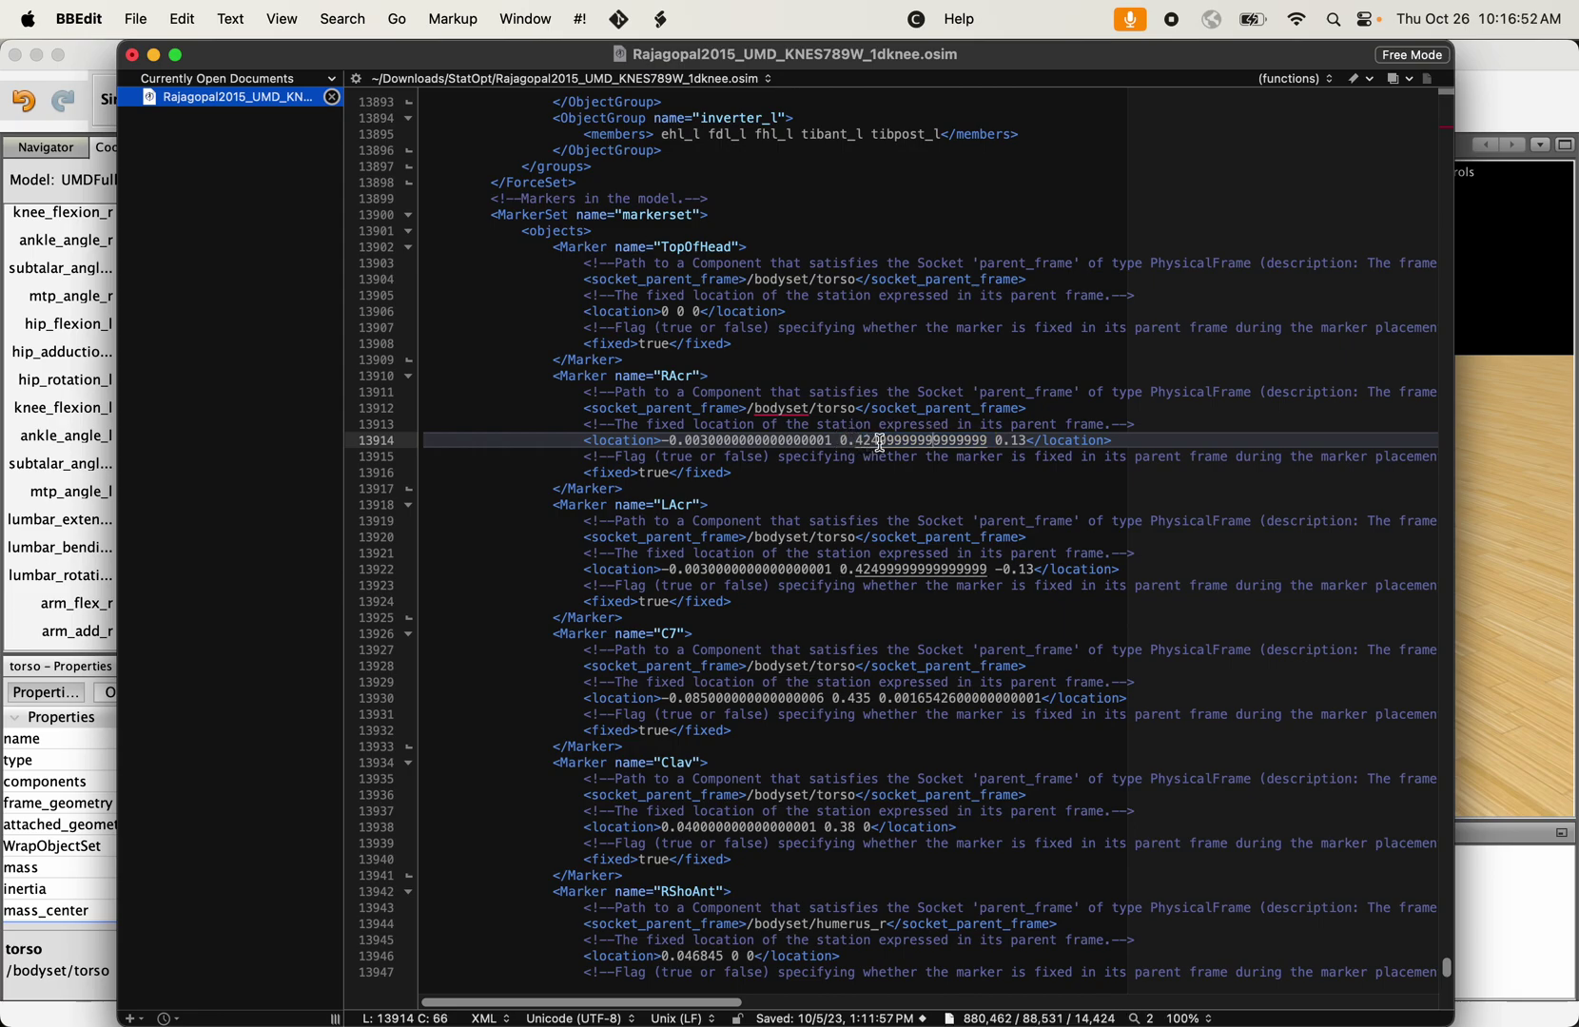
Pan and rotate the OpenSim view onto the skull, then return to the model file in BBEdit
click(1526, 652)
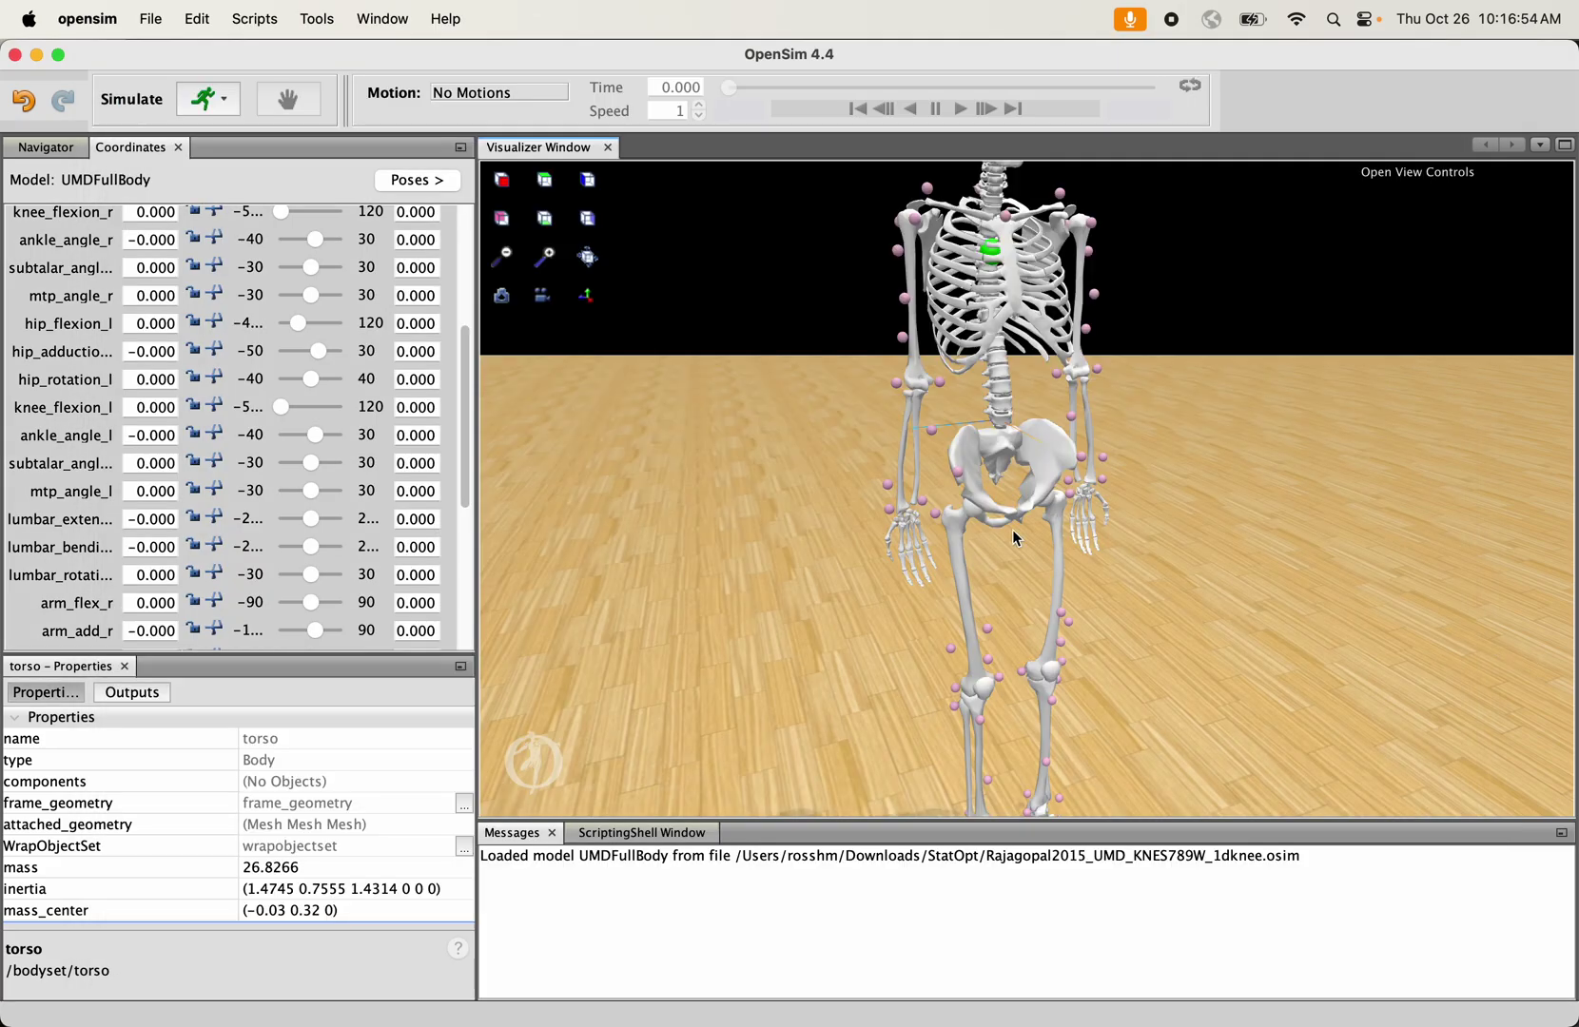
drag(1001, 417, 1006, 420)
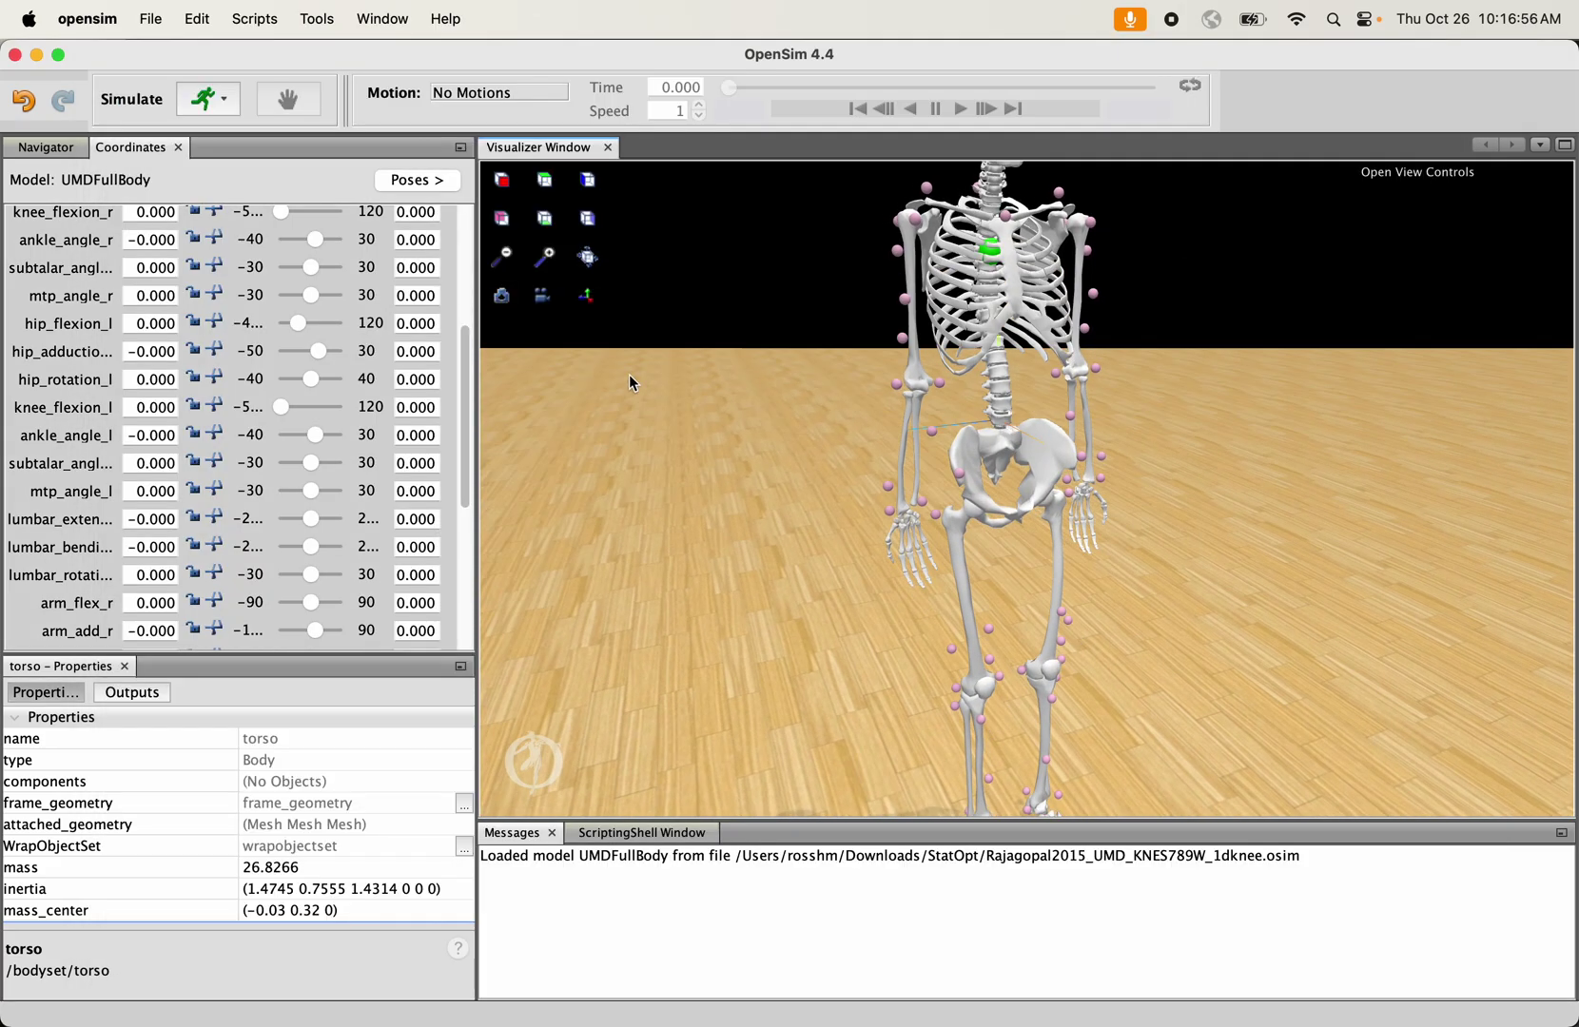
drag(629, 384, 752, 537)
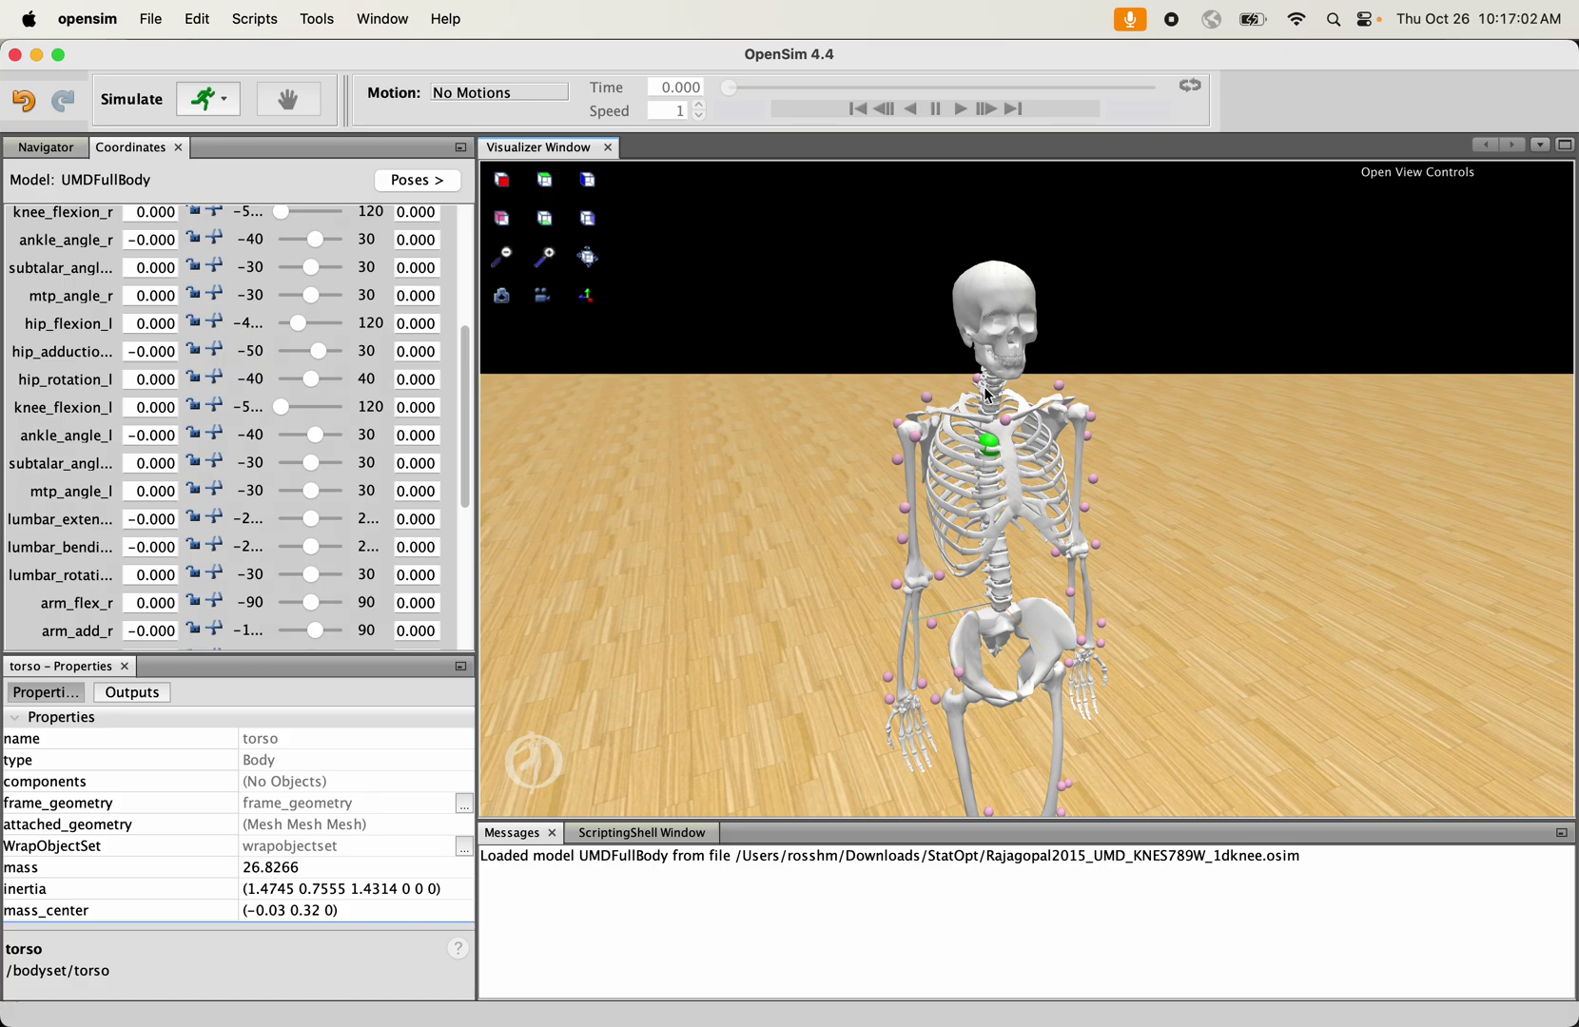
drag(988, 395, 935, 513)
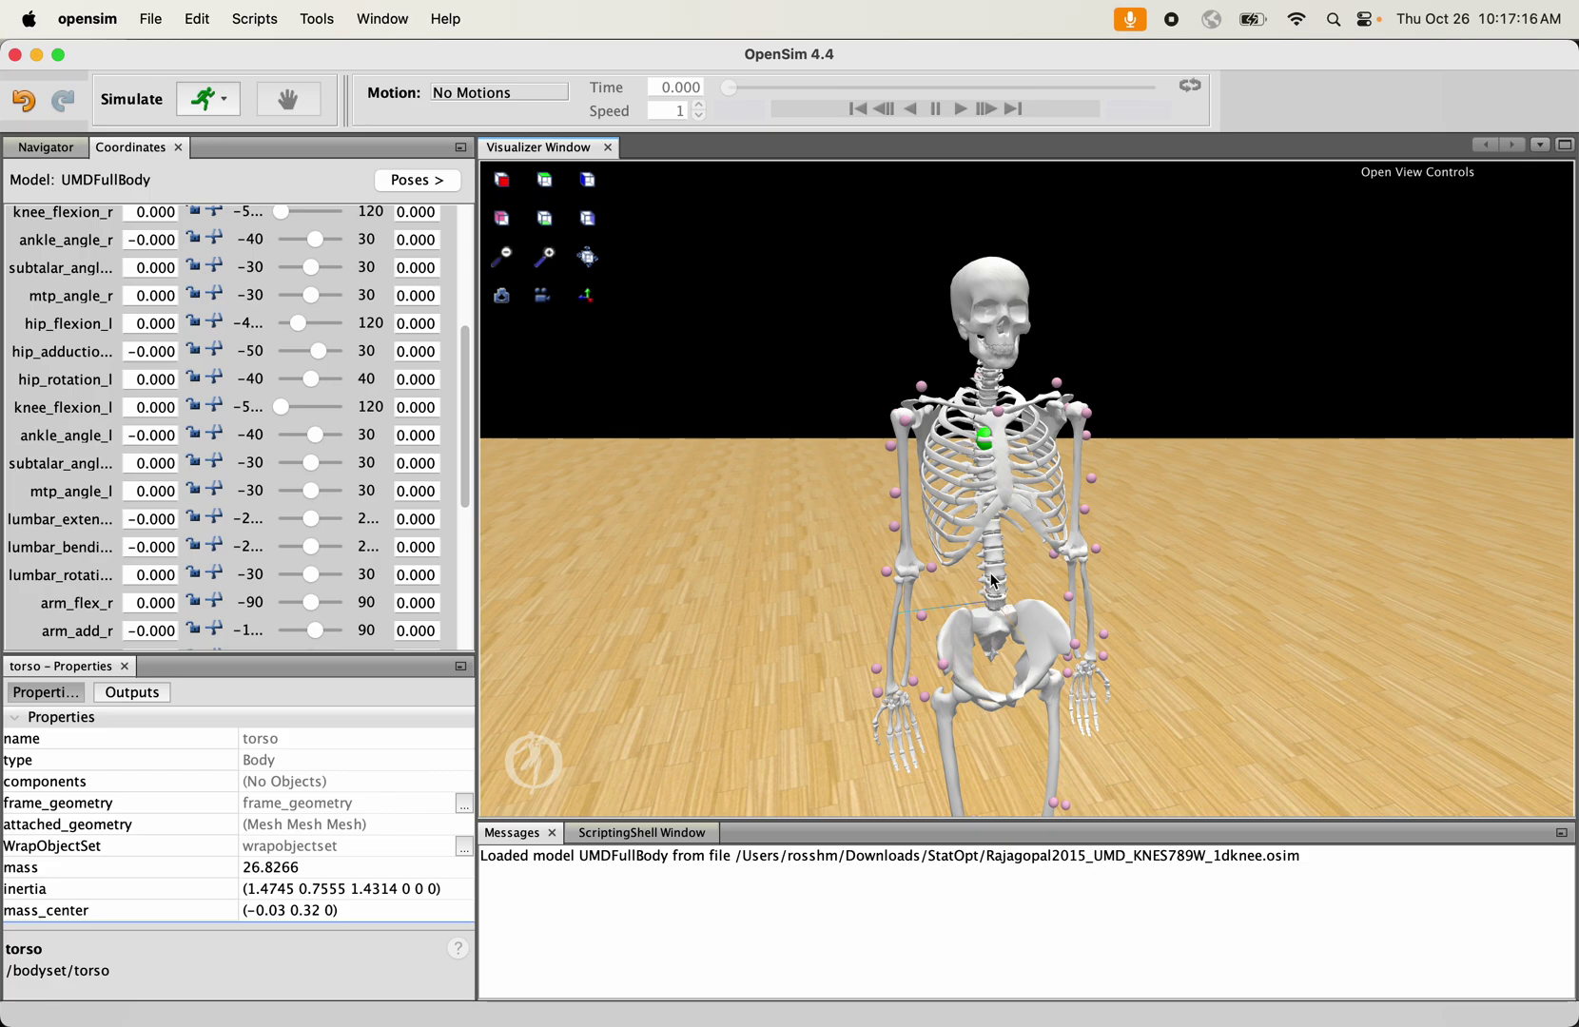
click(1130, 989)
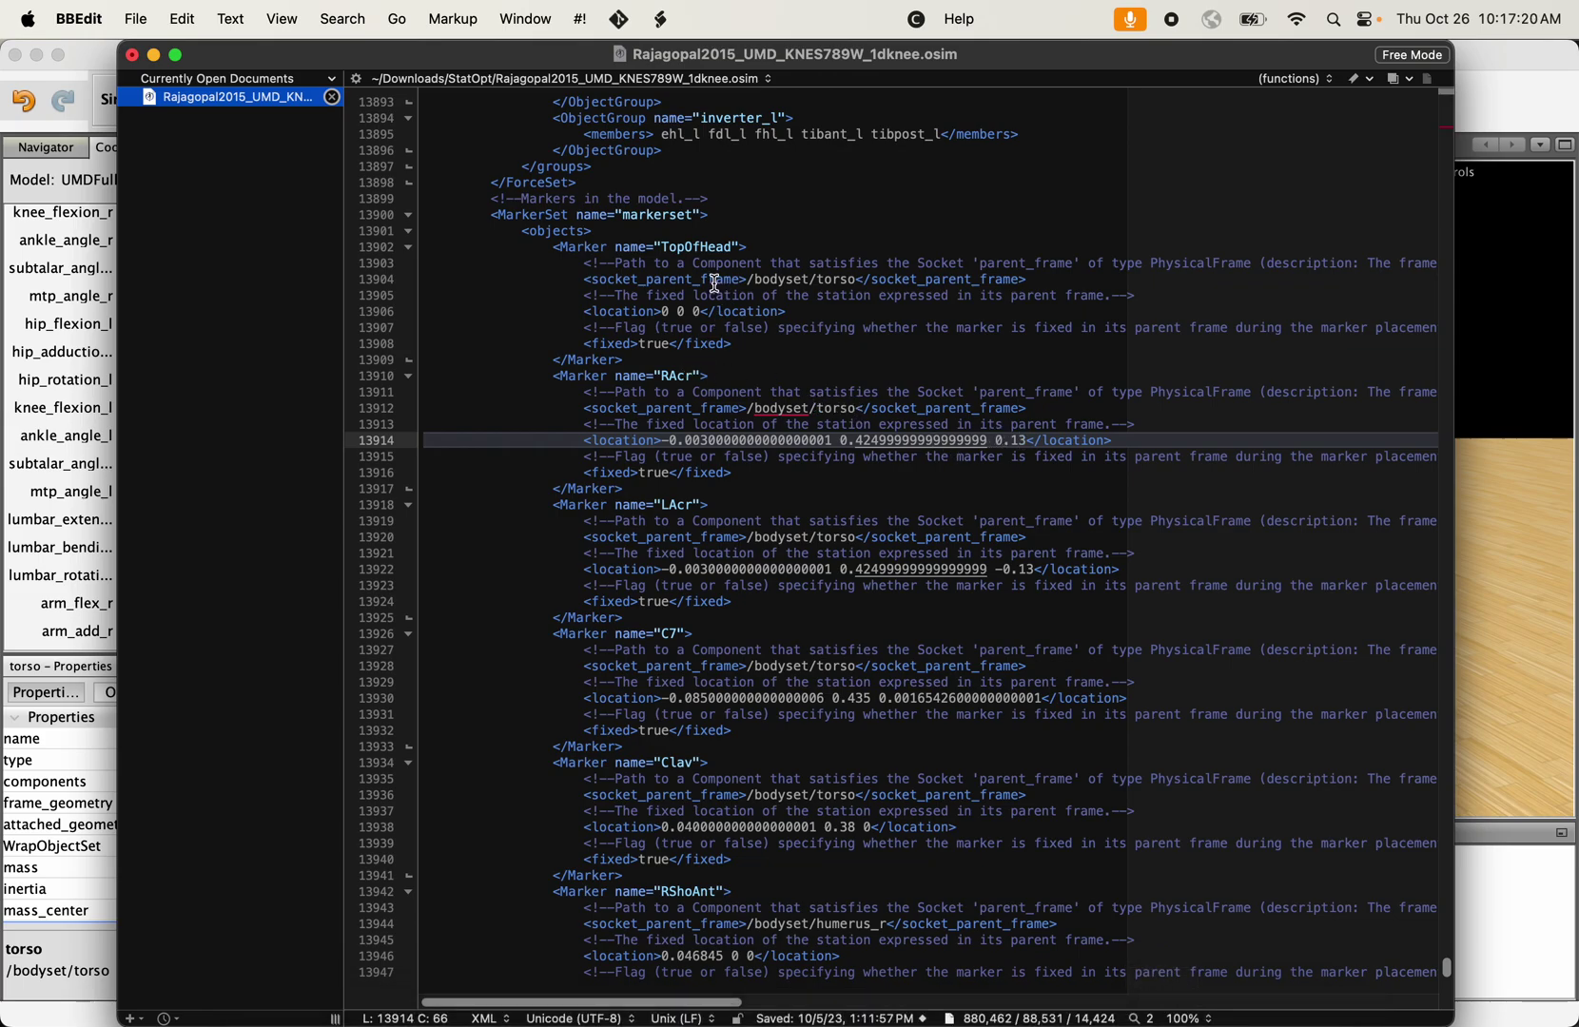
Change TopOfHead's location to 0 0.70 0, save the file, and return to OpenSim
click(669, 312)
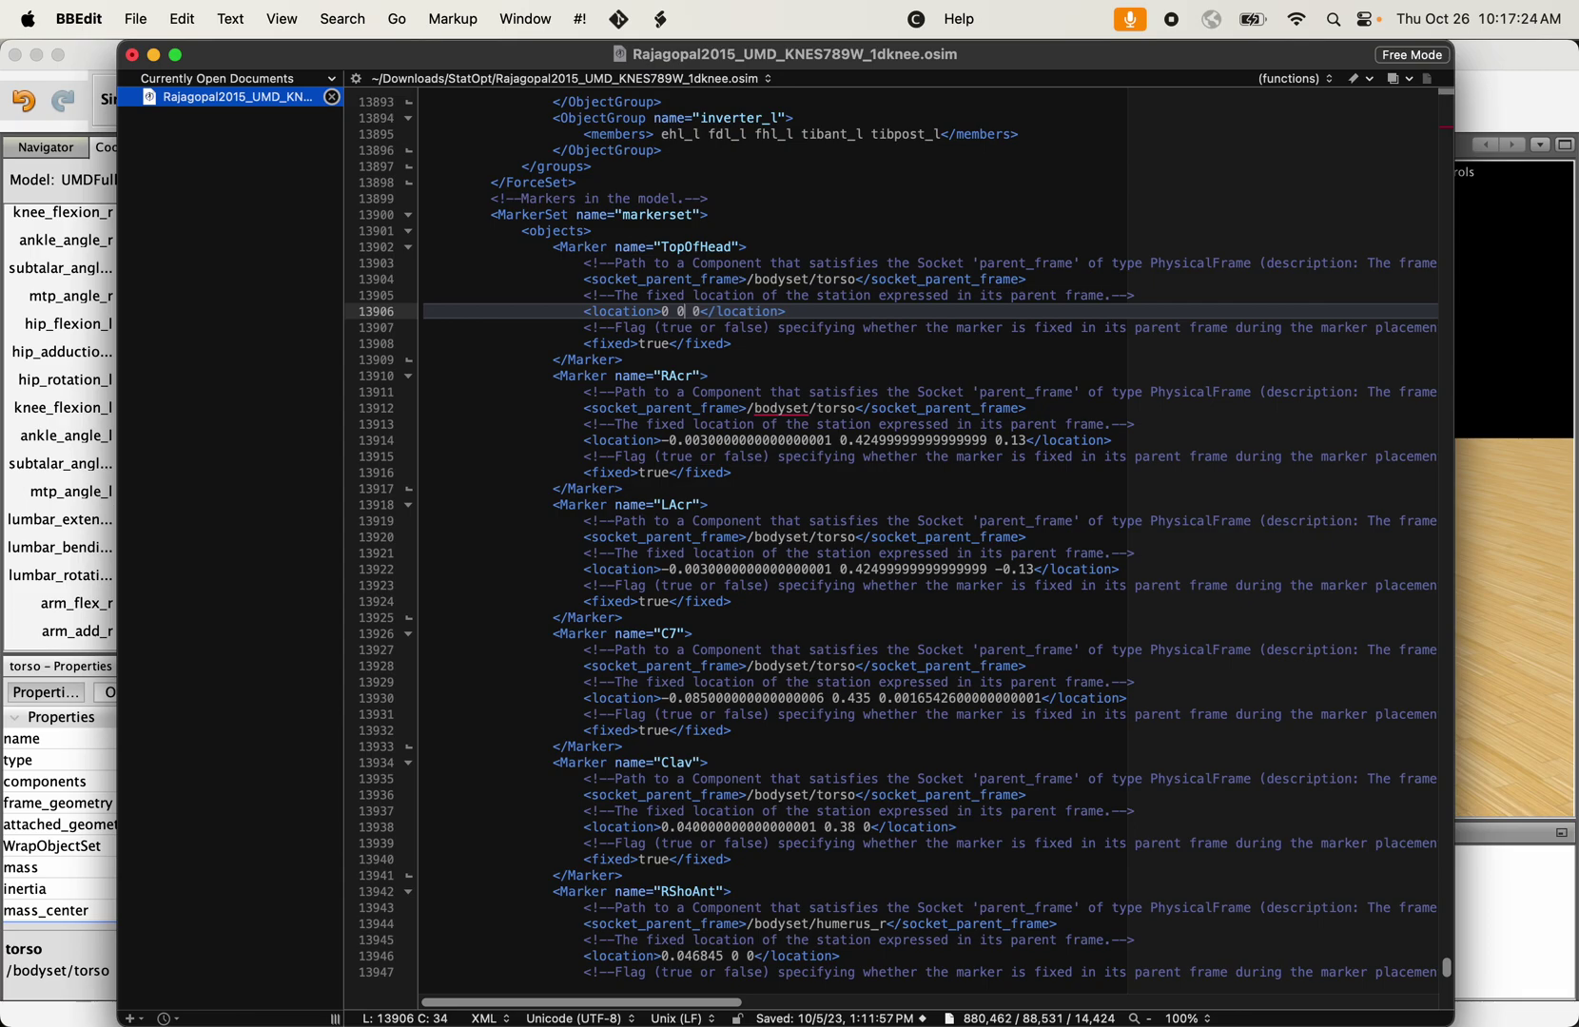
text(.70)
key(super+s)
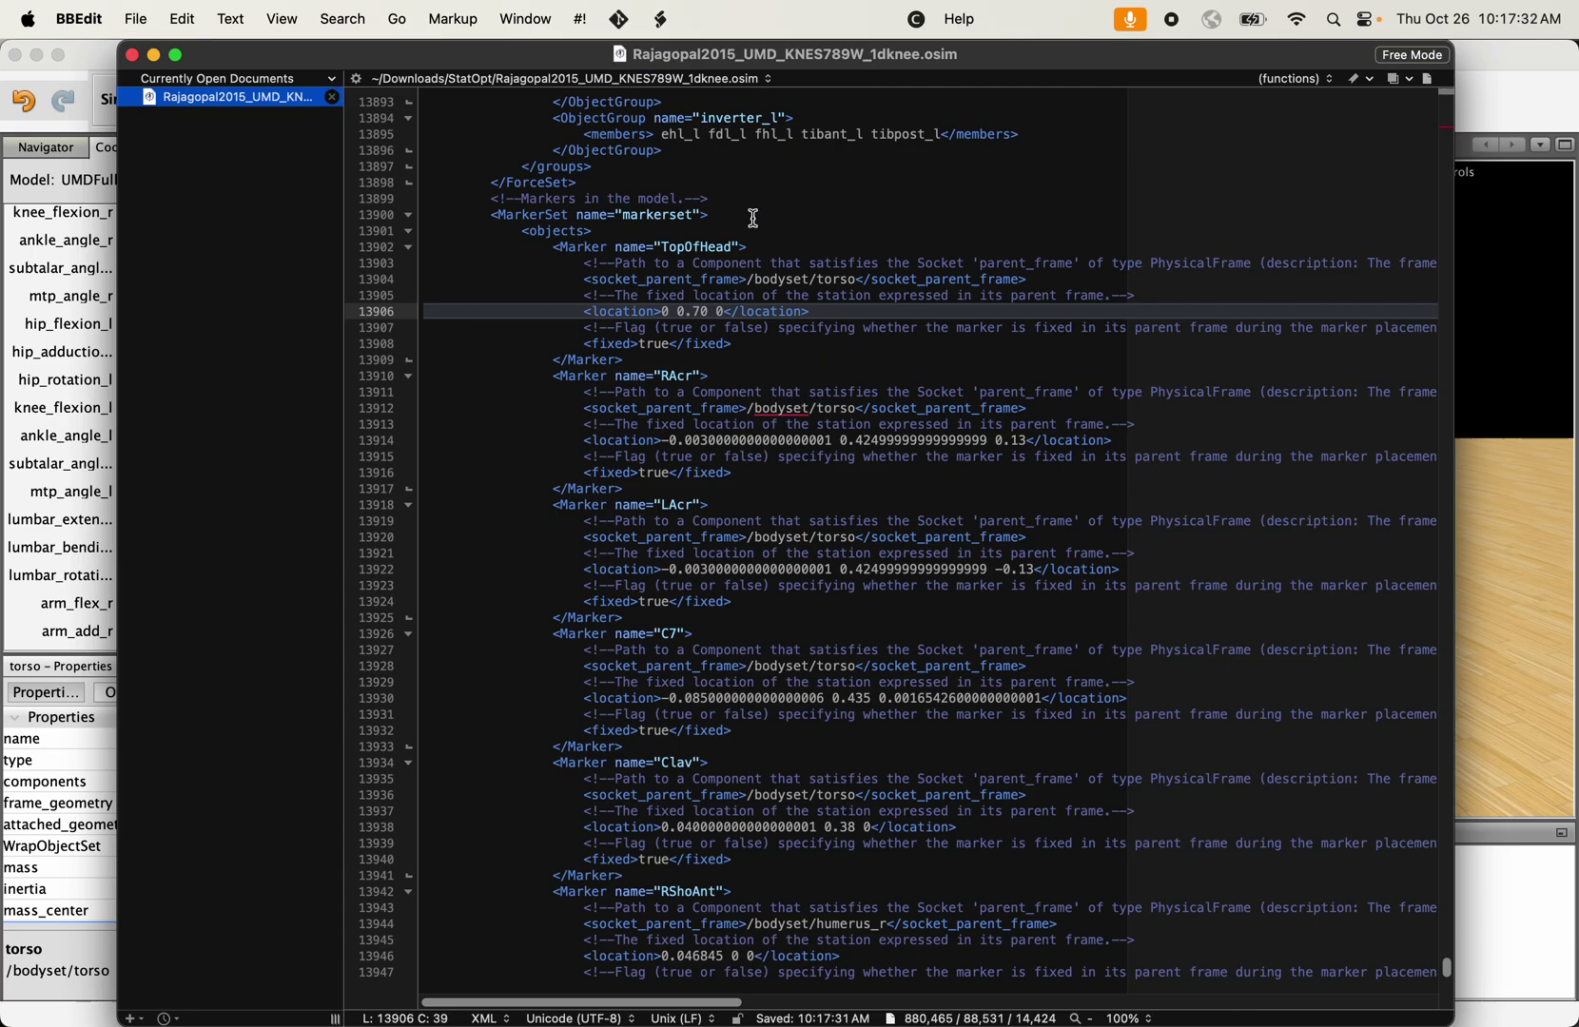
click(1530, 545)
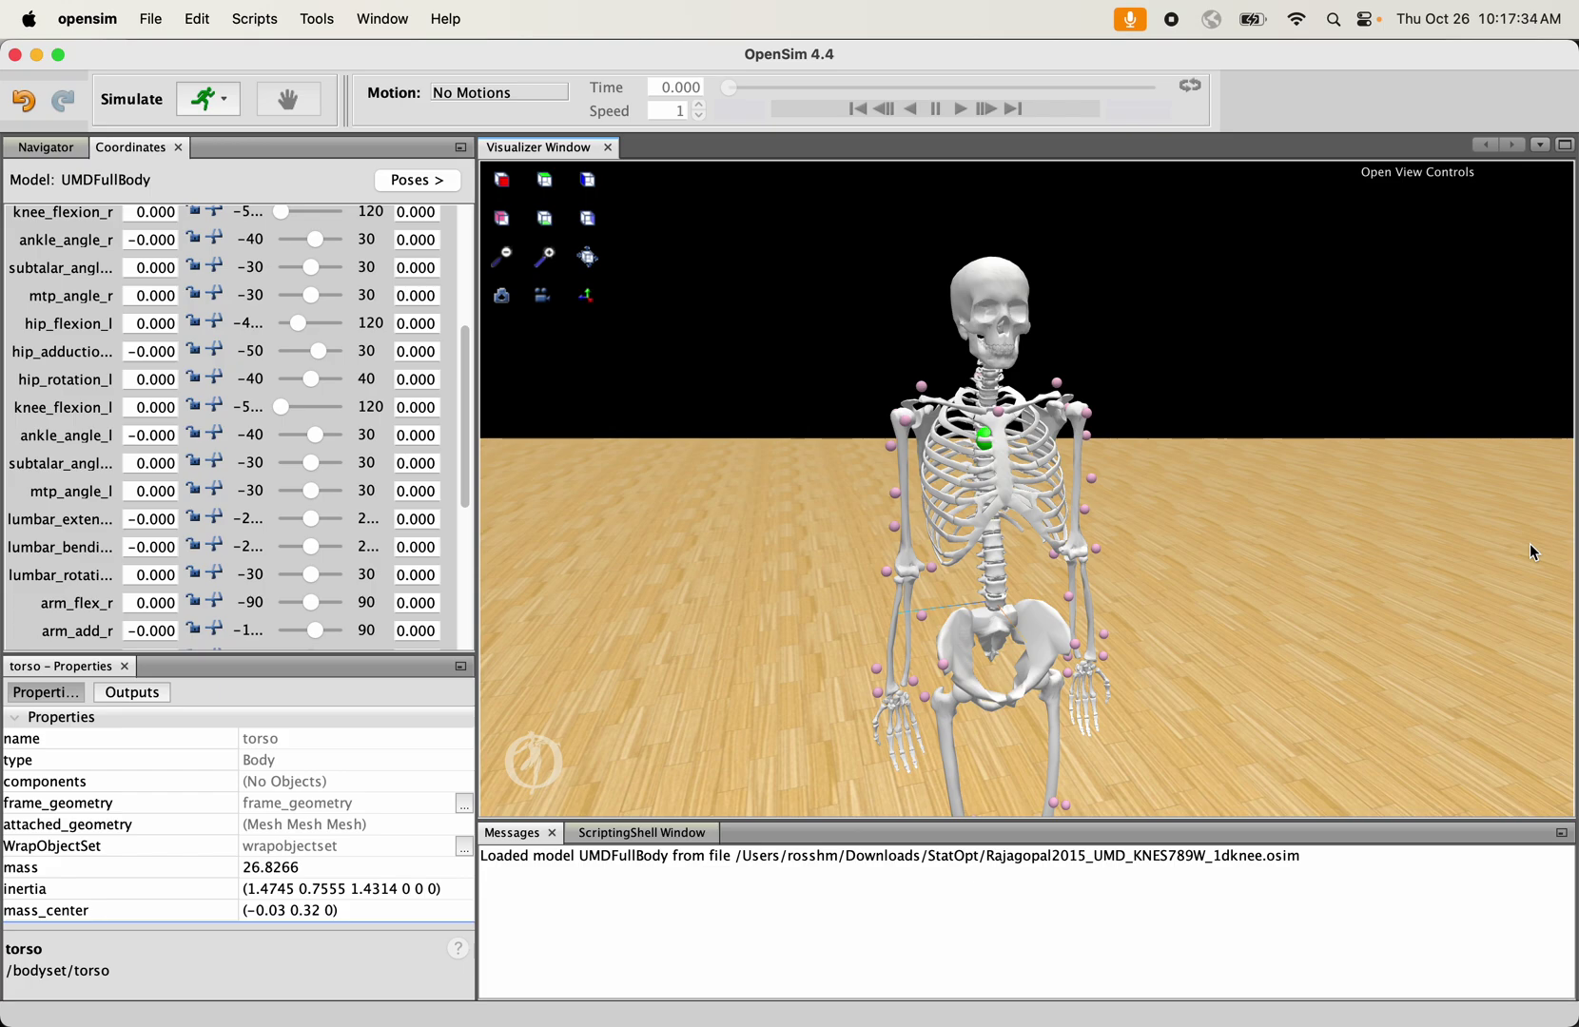
Close UMDFullBody discarding changes, reload Rajagopal2015_UMD_KNES789W_1dknee.osim from Recent Files, and zoom in
drag(909, 482, 903, 404)
click(40, 149)
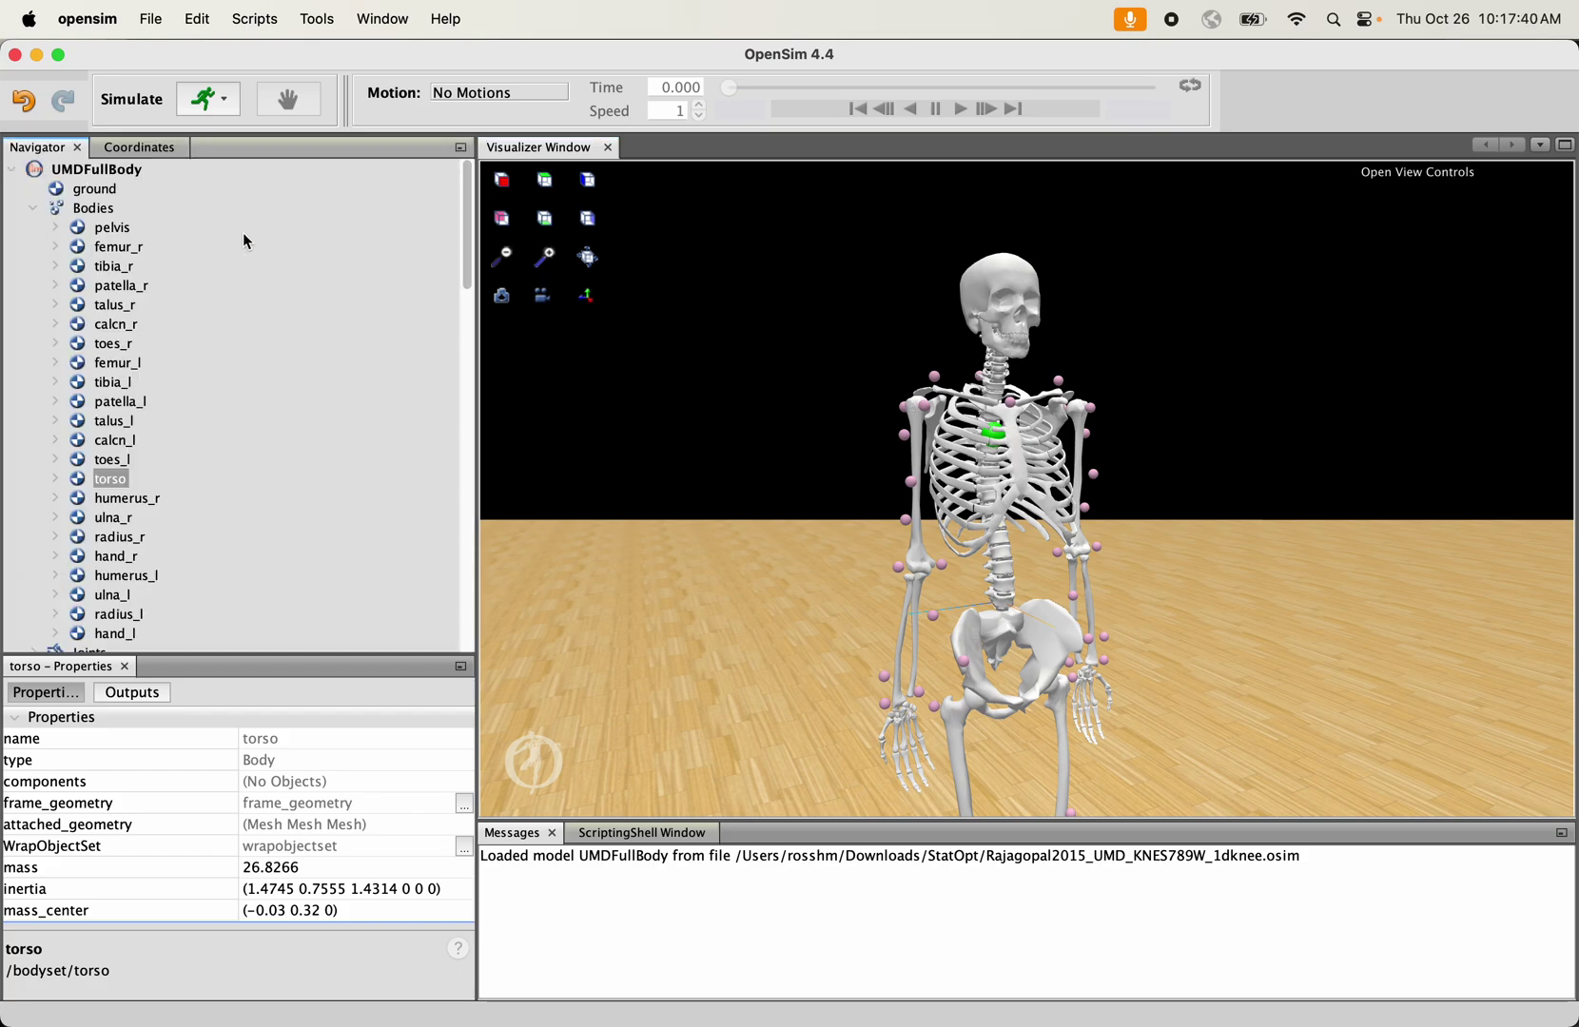
right_click(92, 174)
click(154, 329)
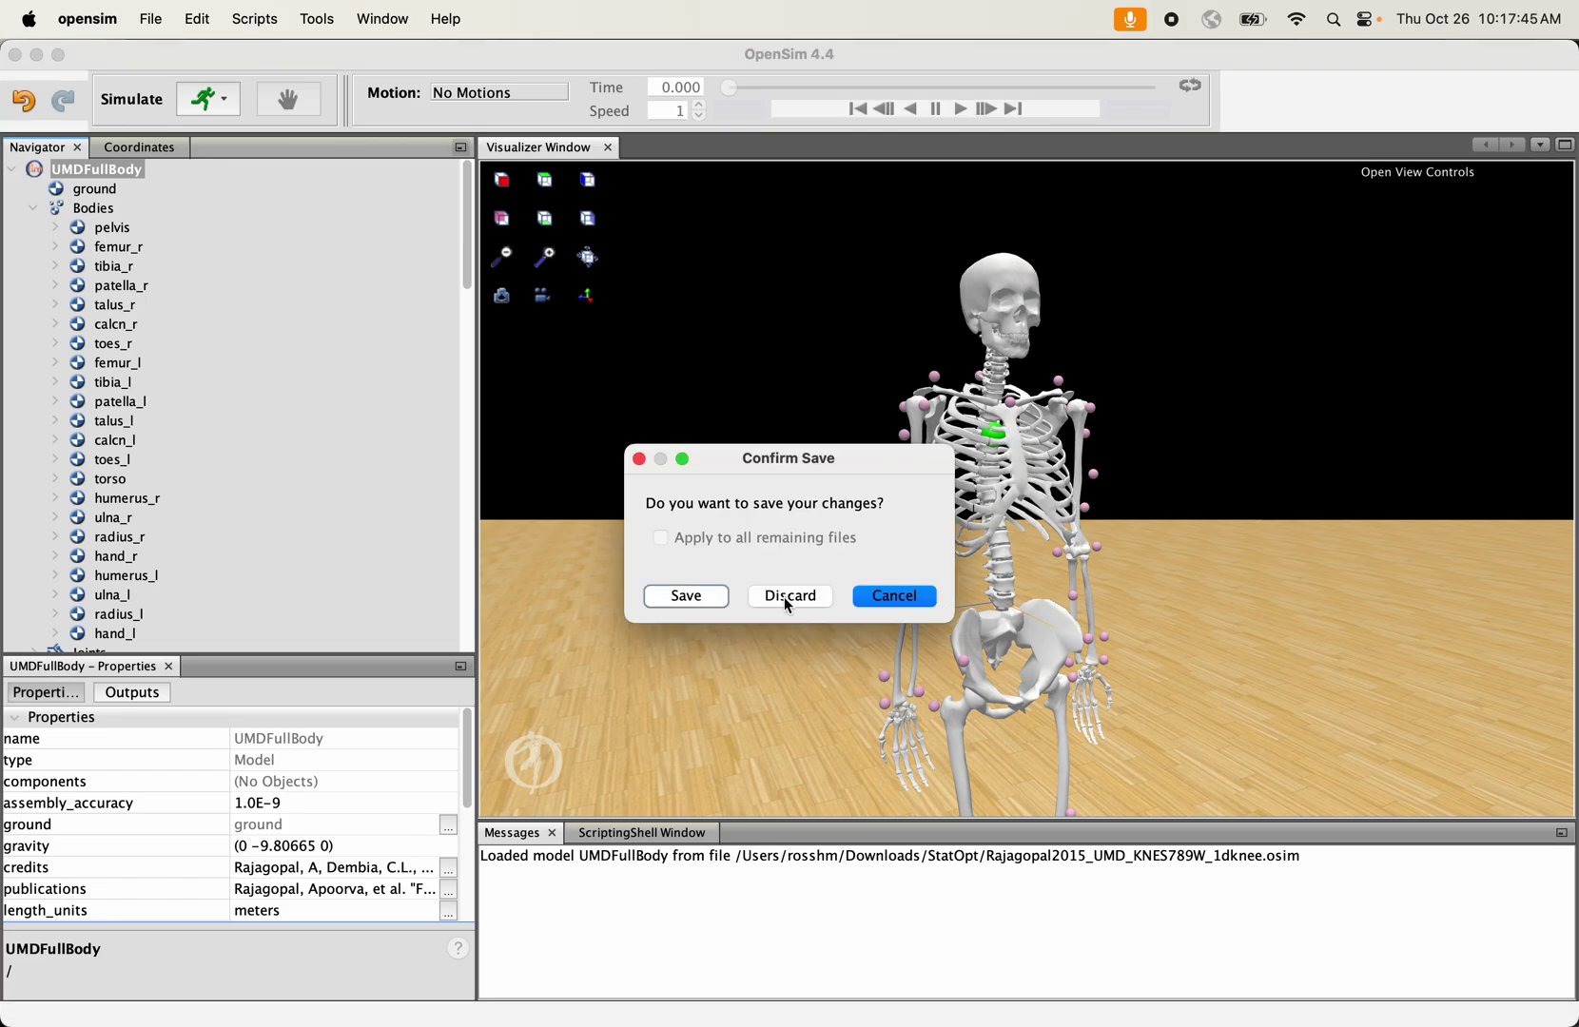
click(789, 594)
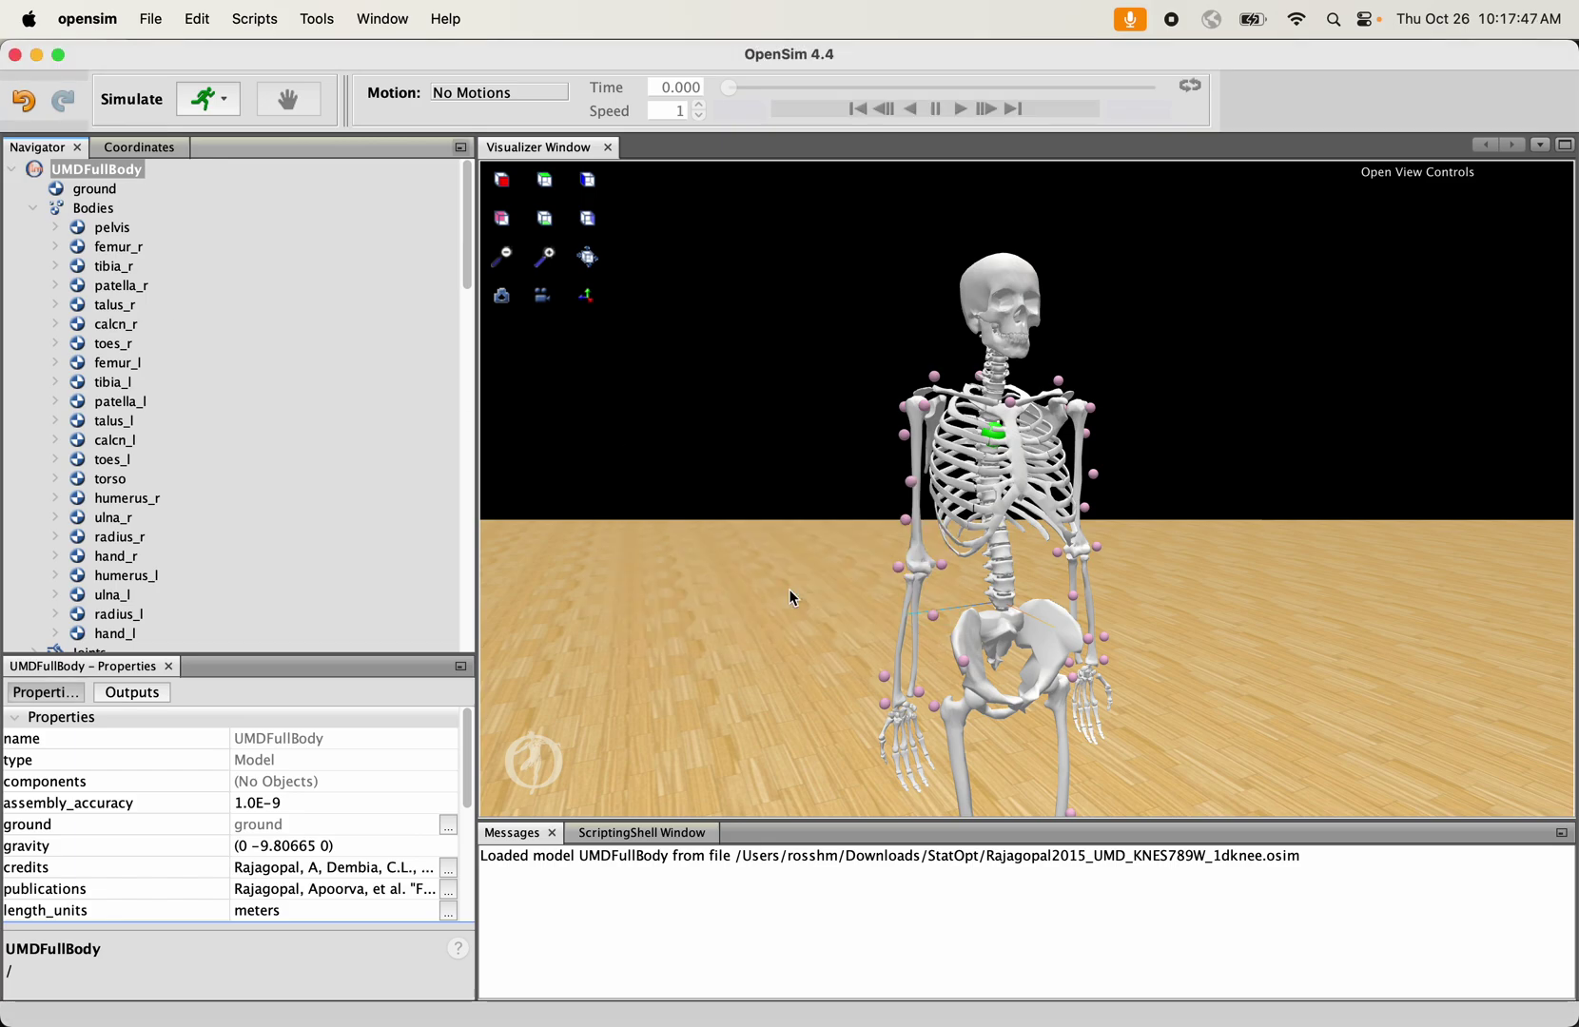
click(150, 18)
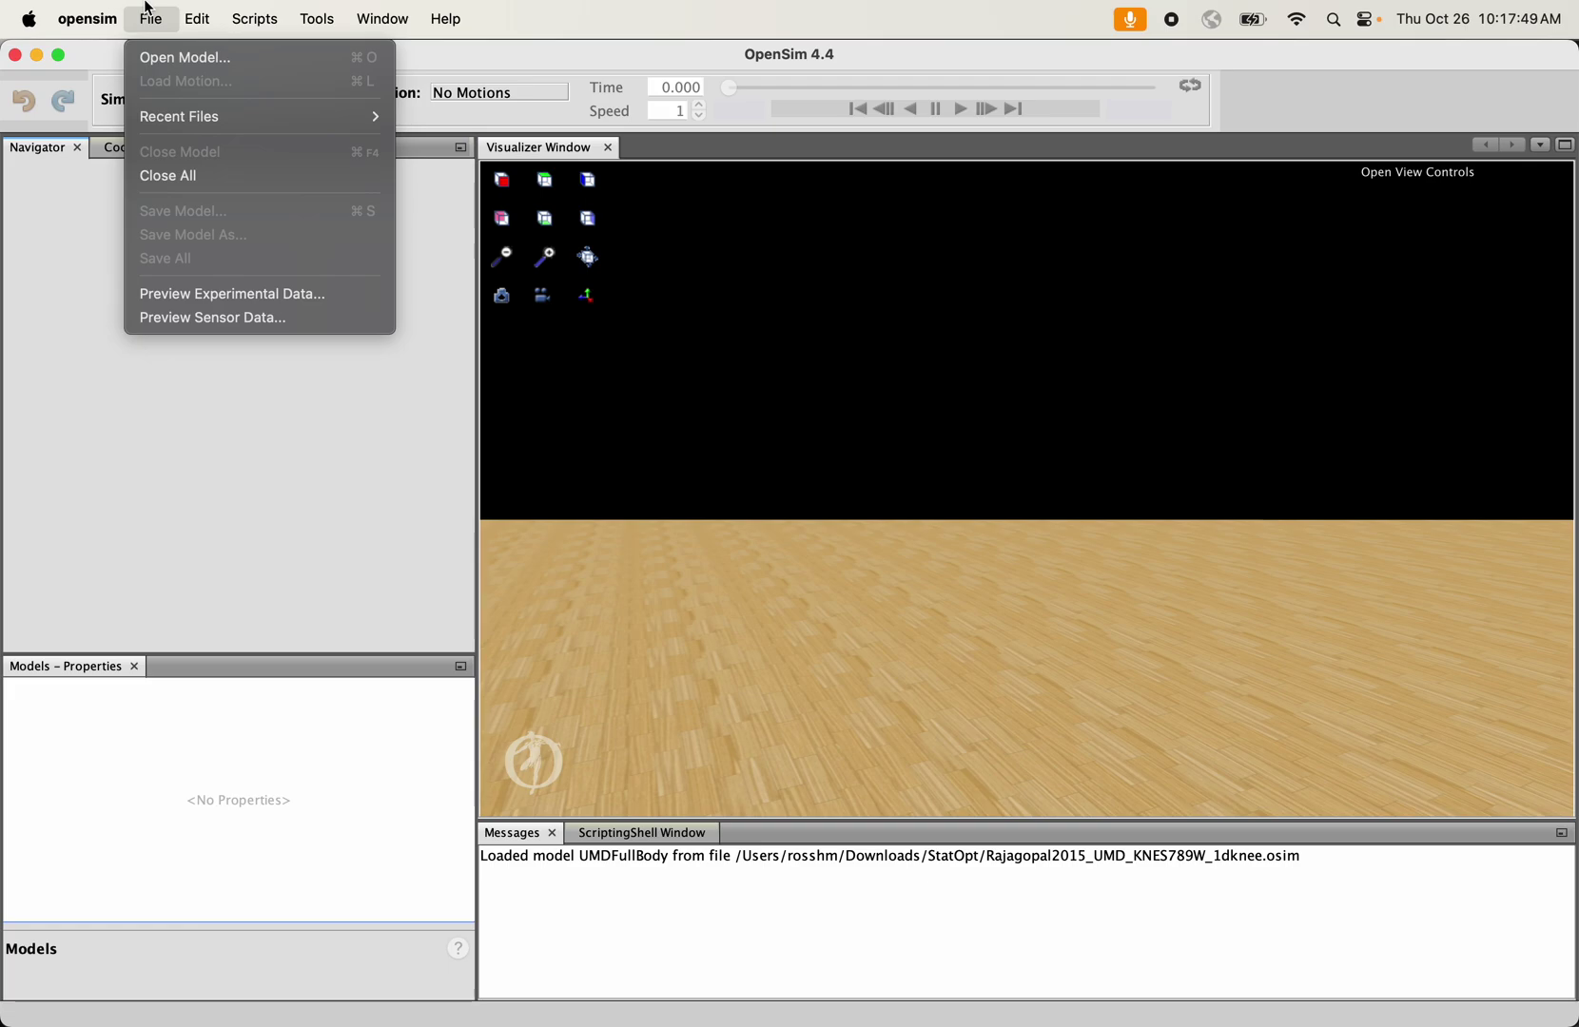
mouse_move(178, 130)
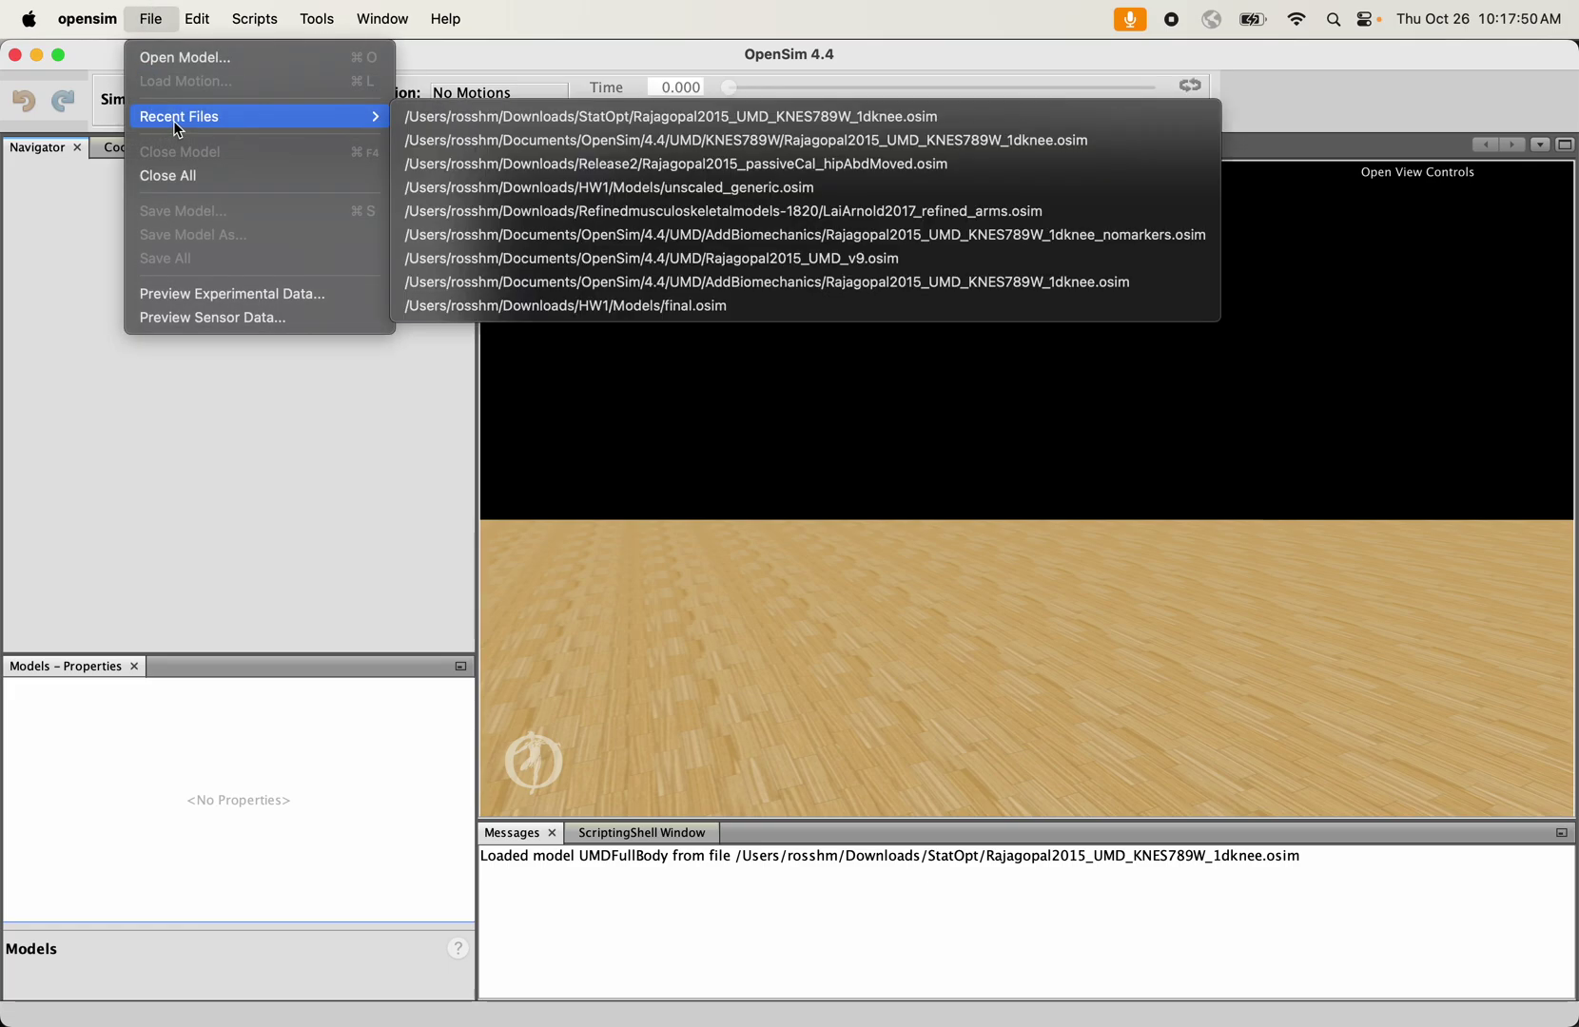
click(565, 120)
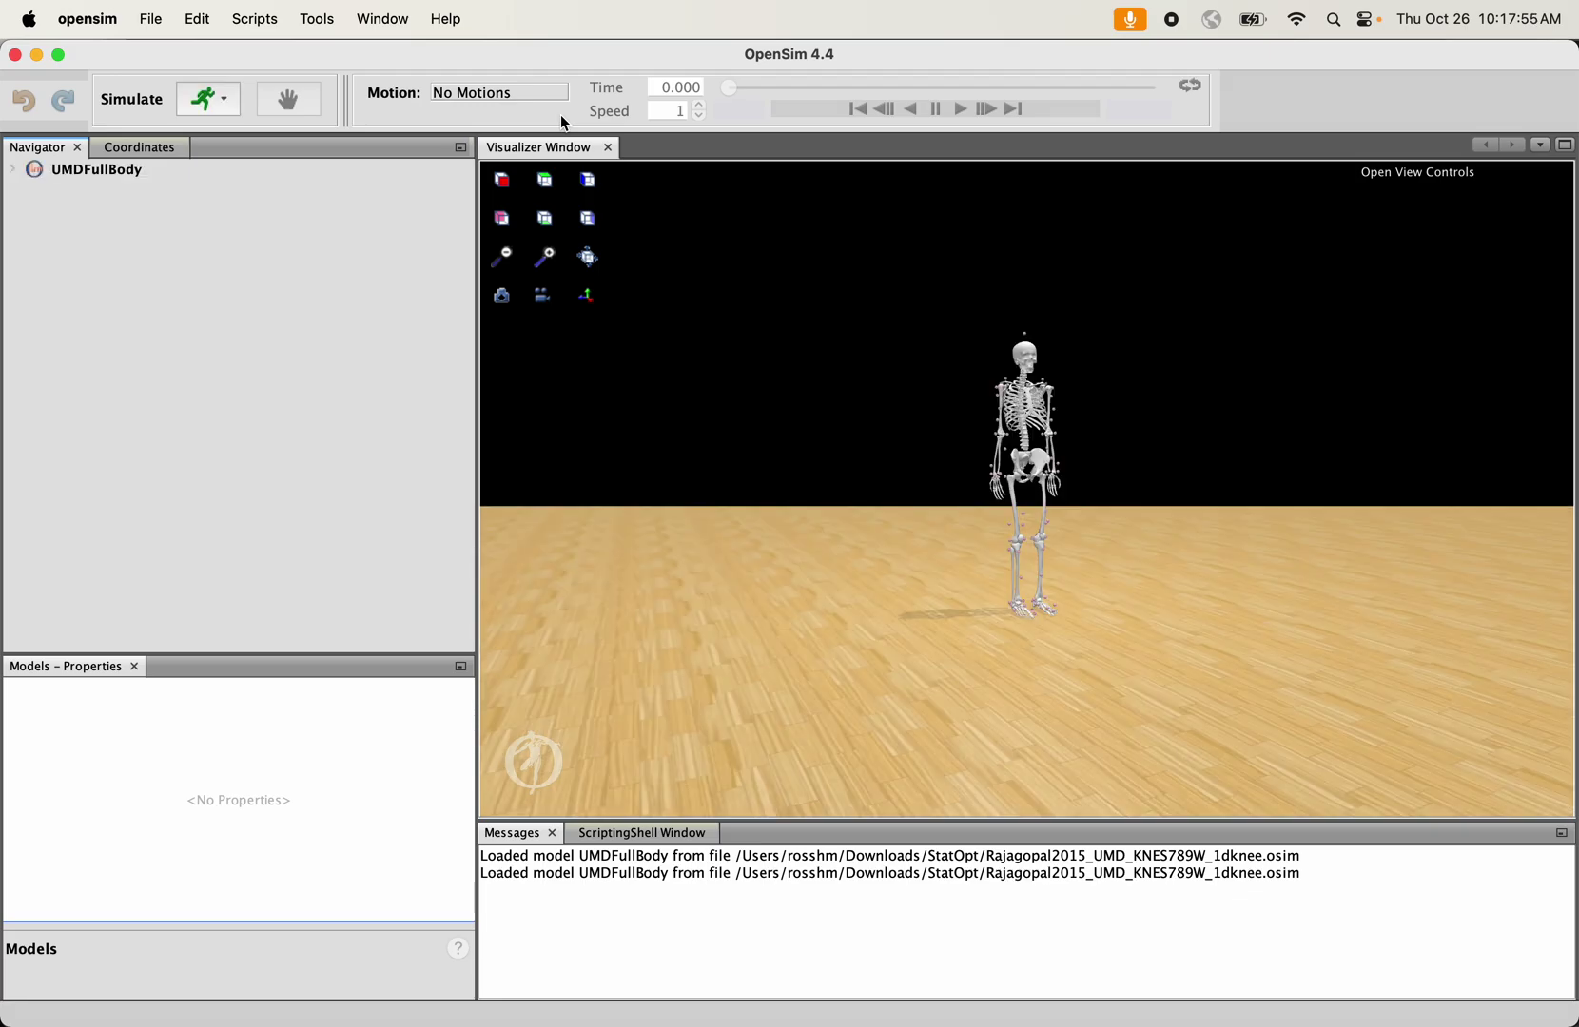
click(547, 256)
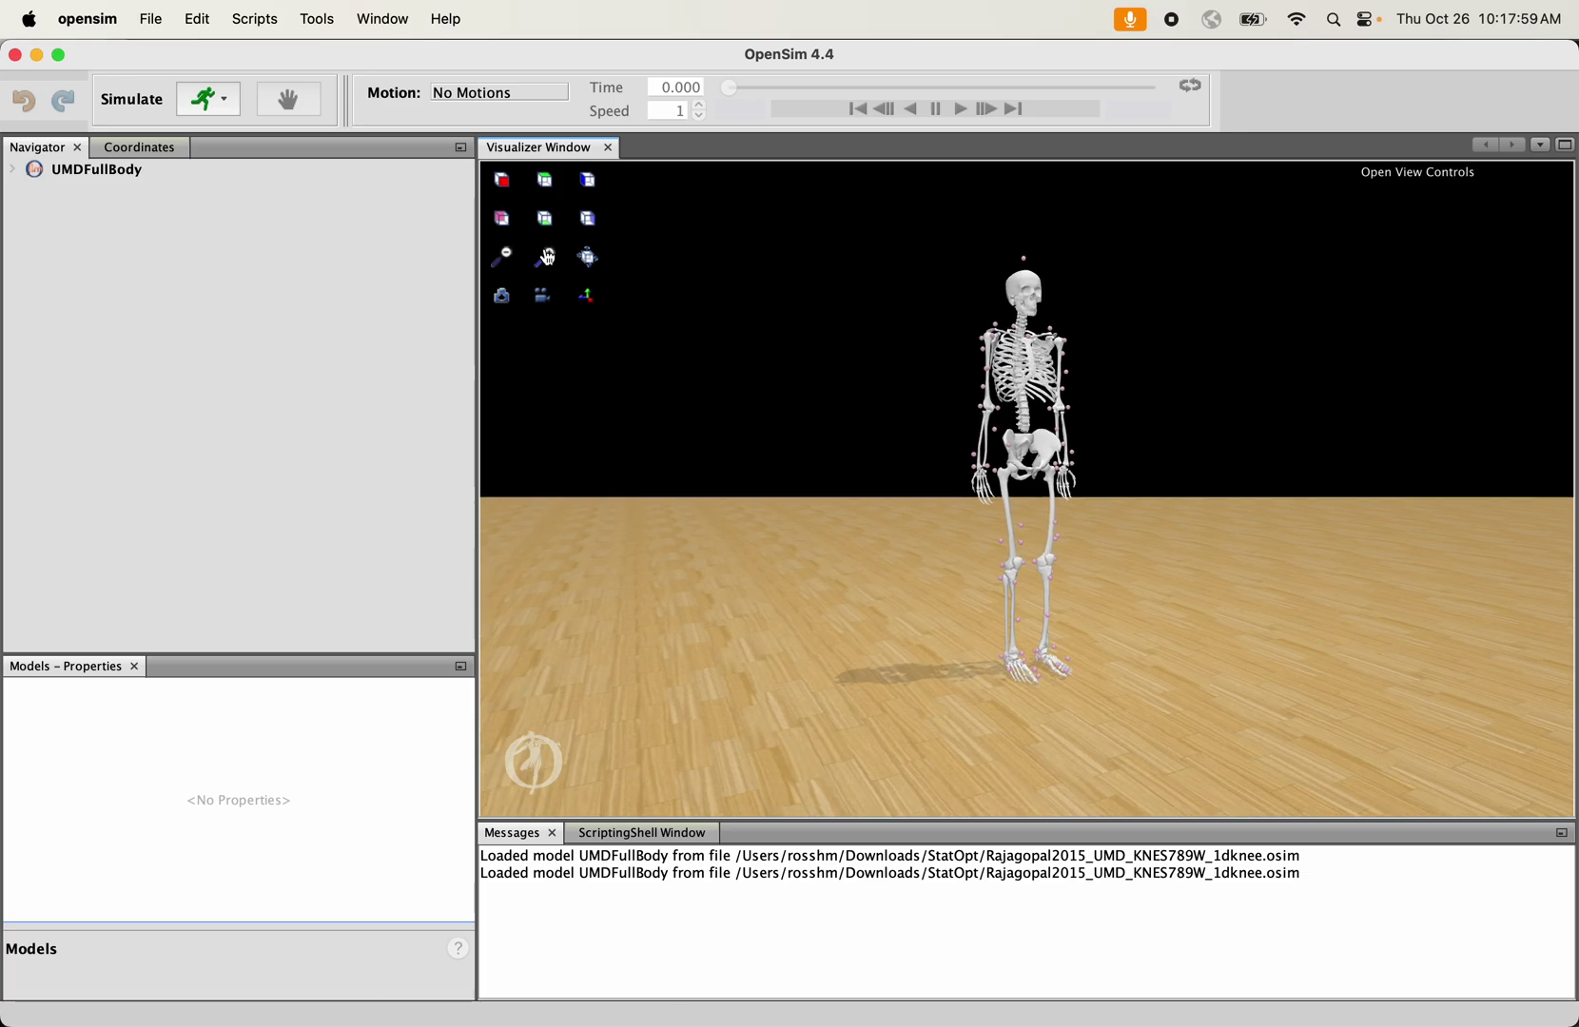
Bend the trunk with the lumbar extension slider and view the head from above
drag(867, 420, 1027, 399)
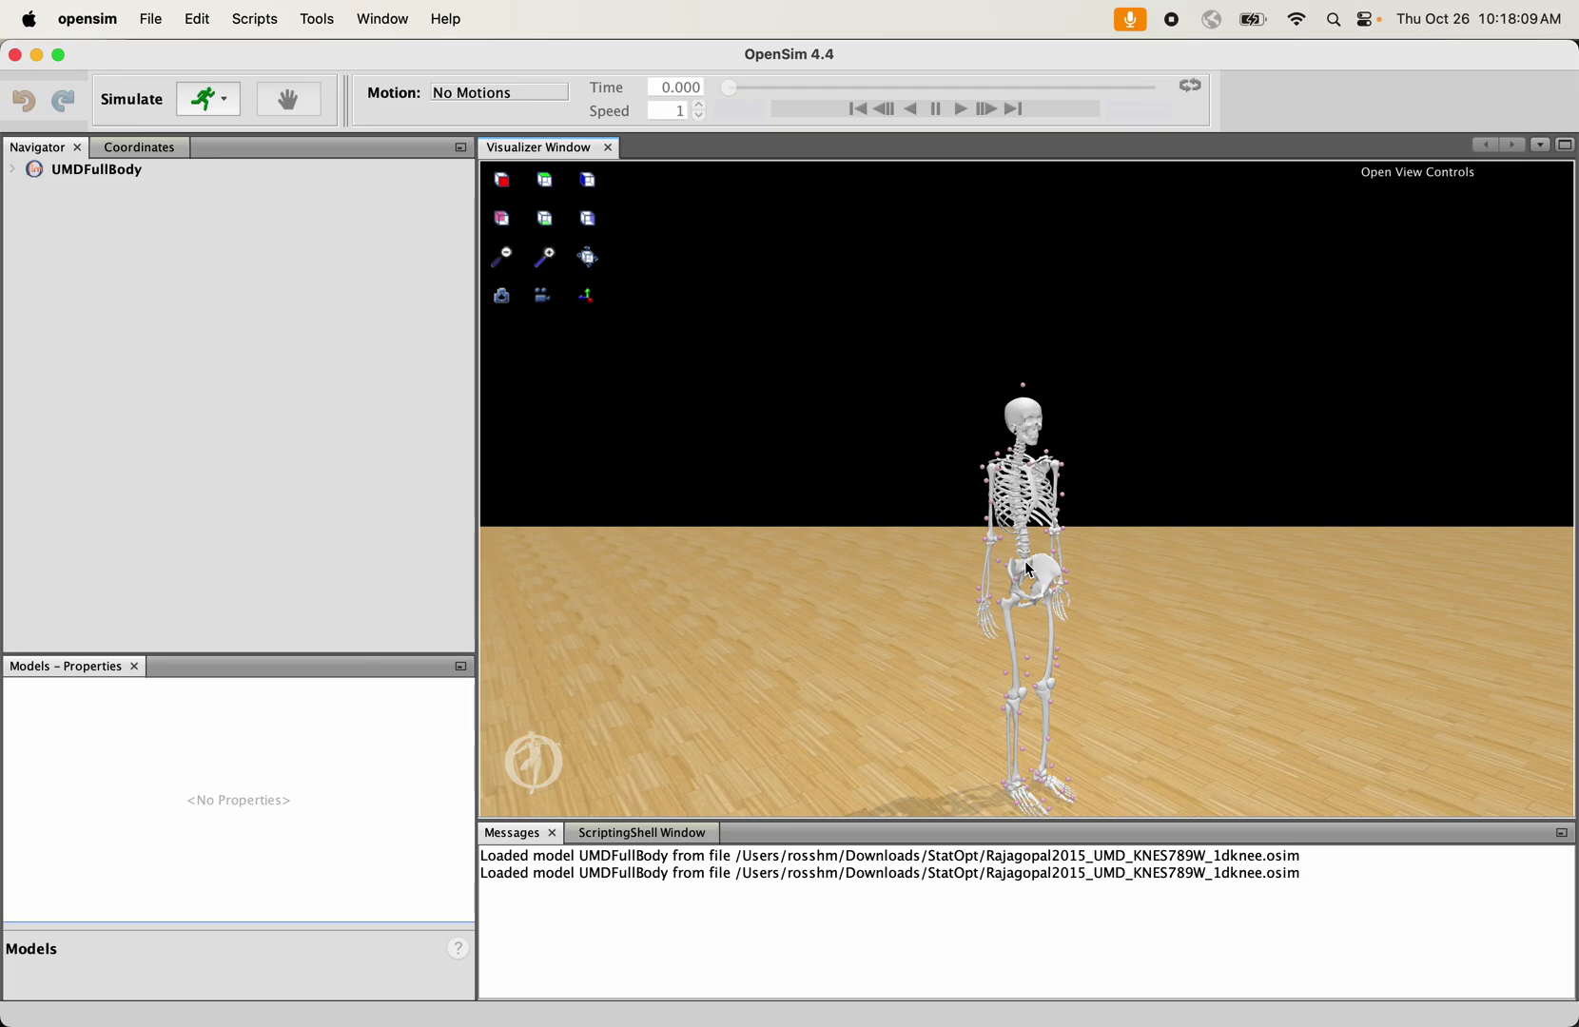
click(545, 257)
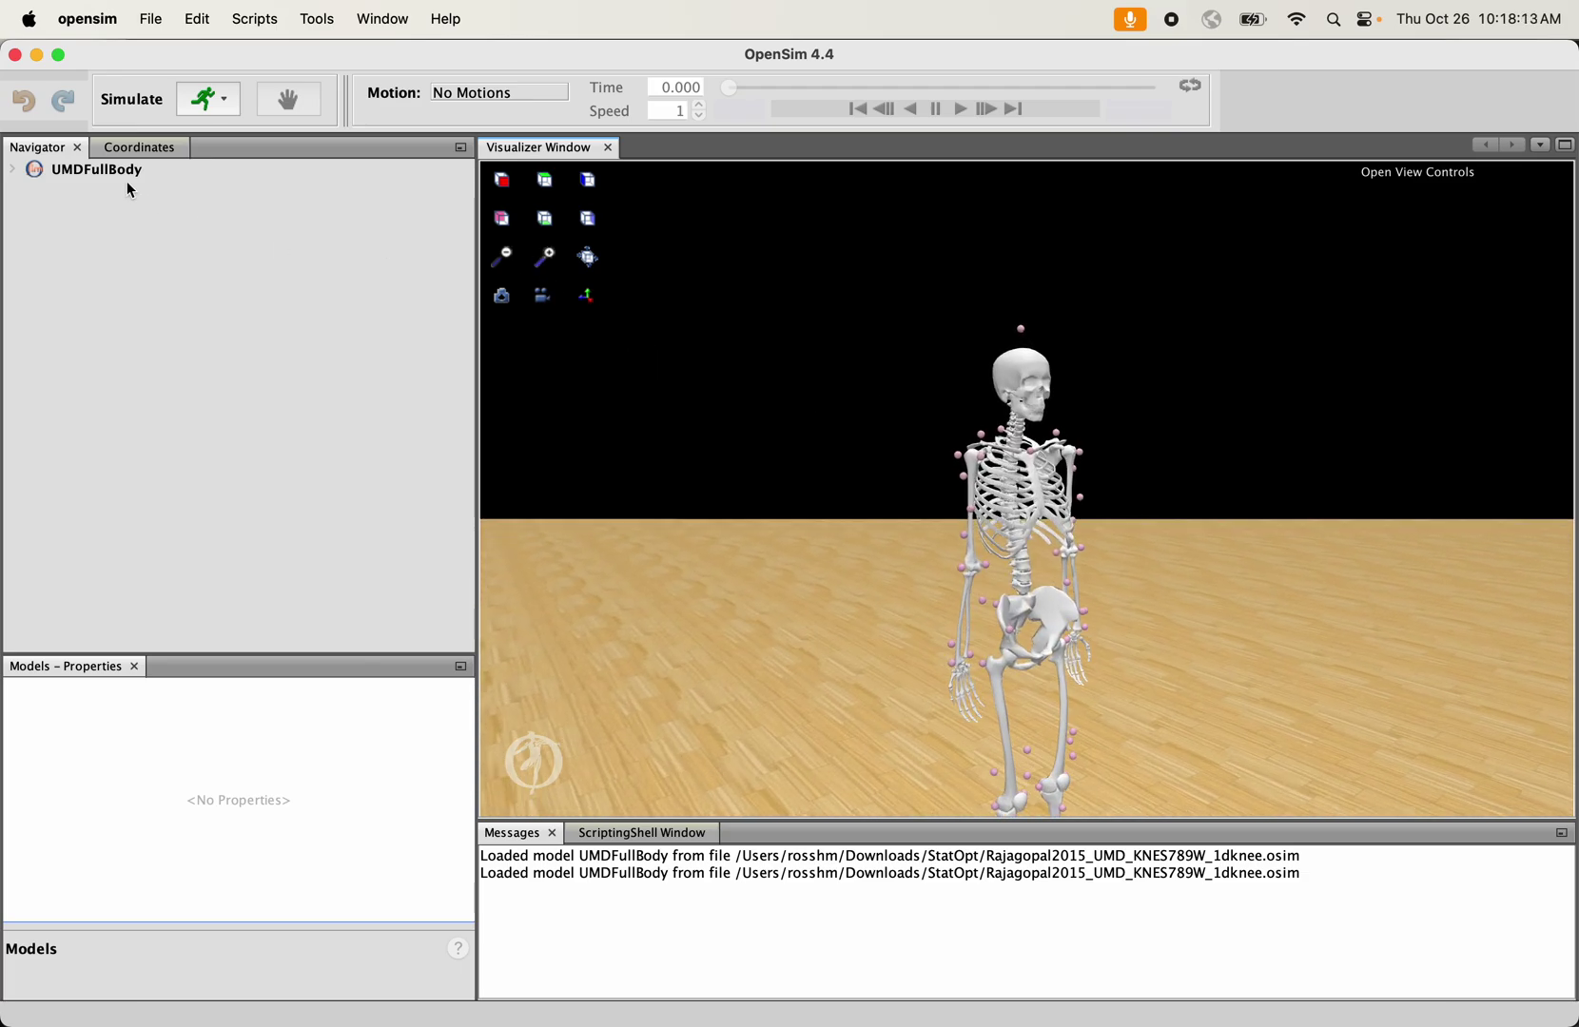
click(134, 148)
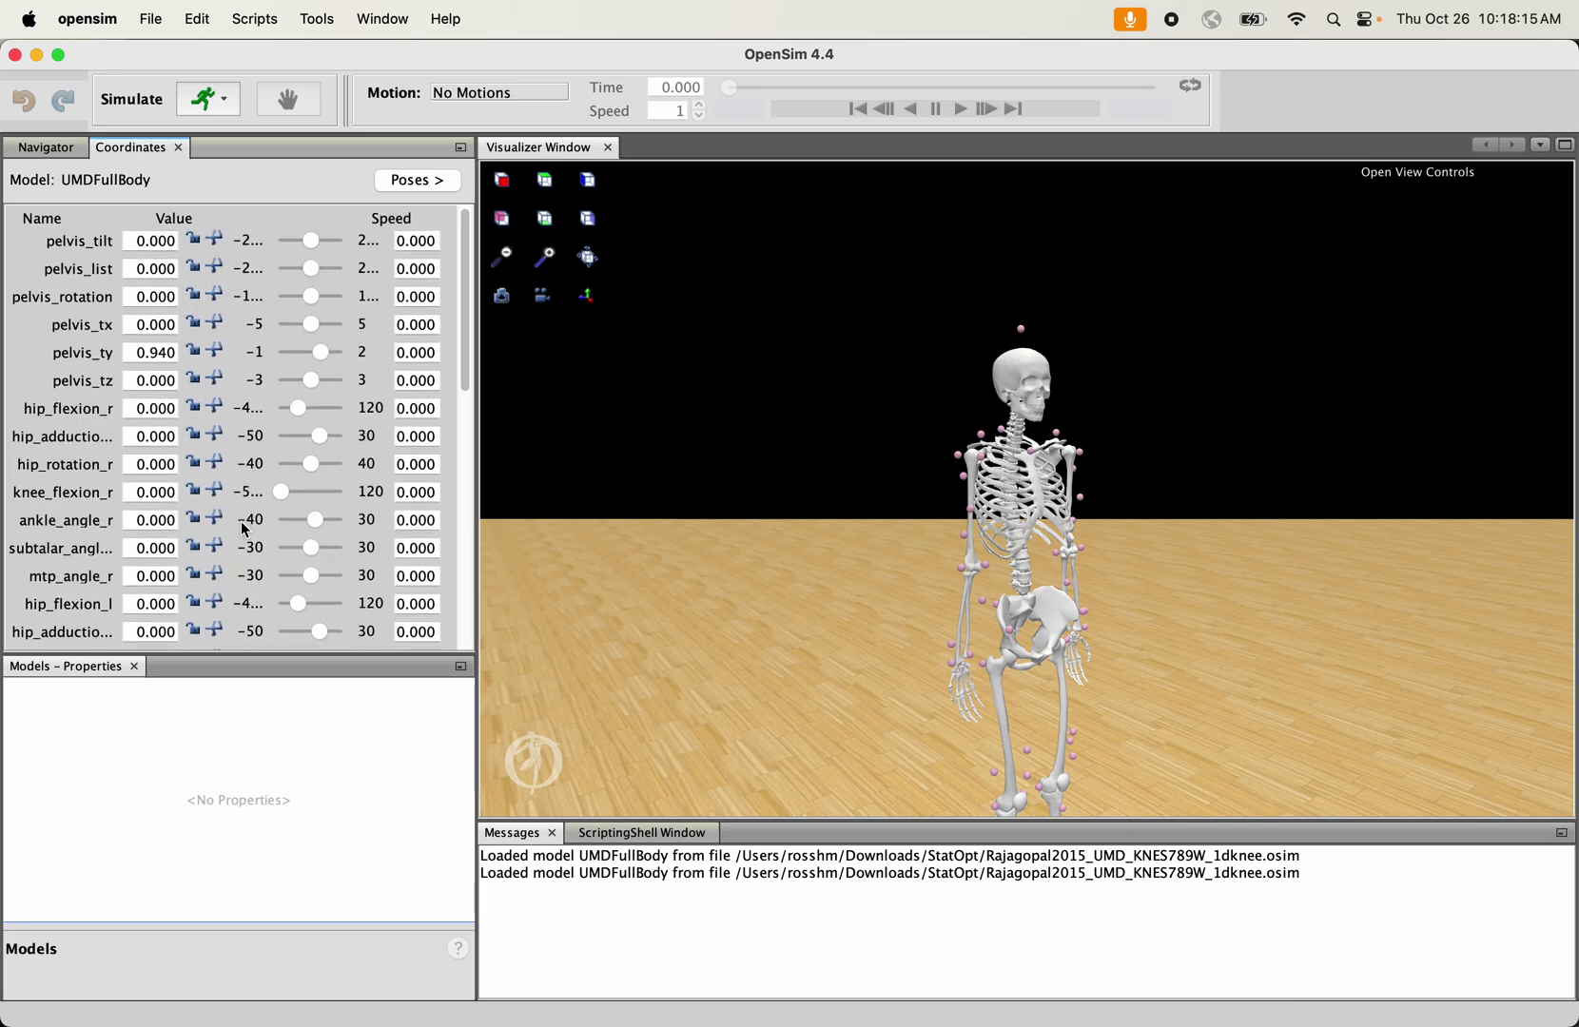
scroll(245, 530, down, 10)
scroll(245, 530, down, 2)
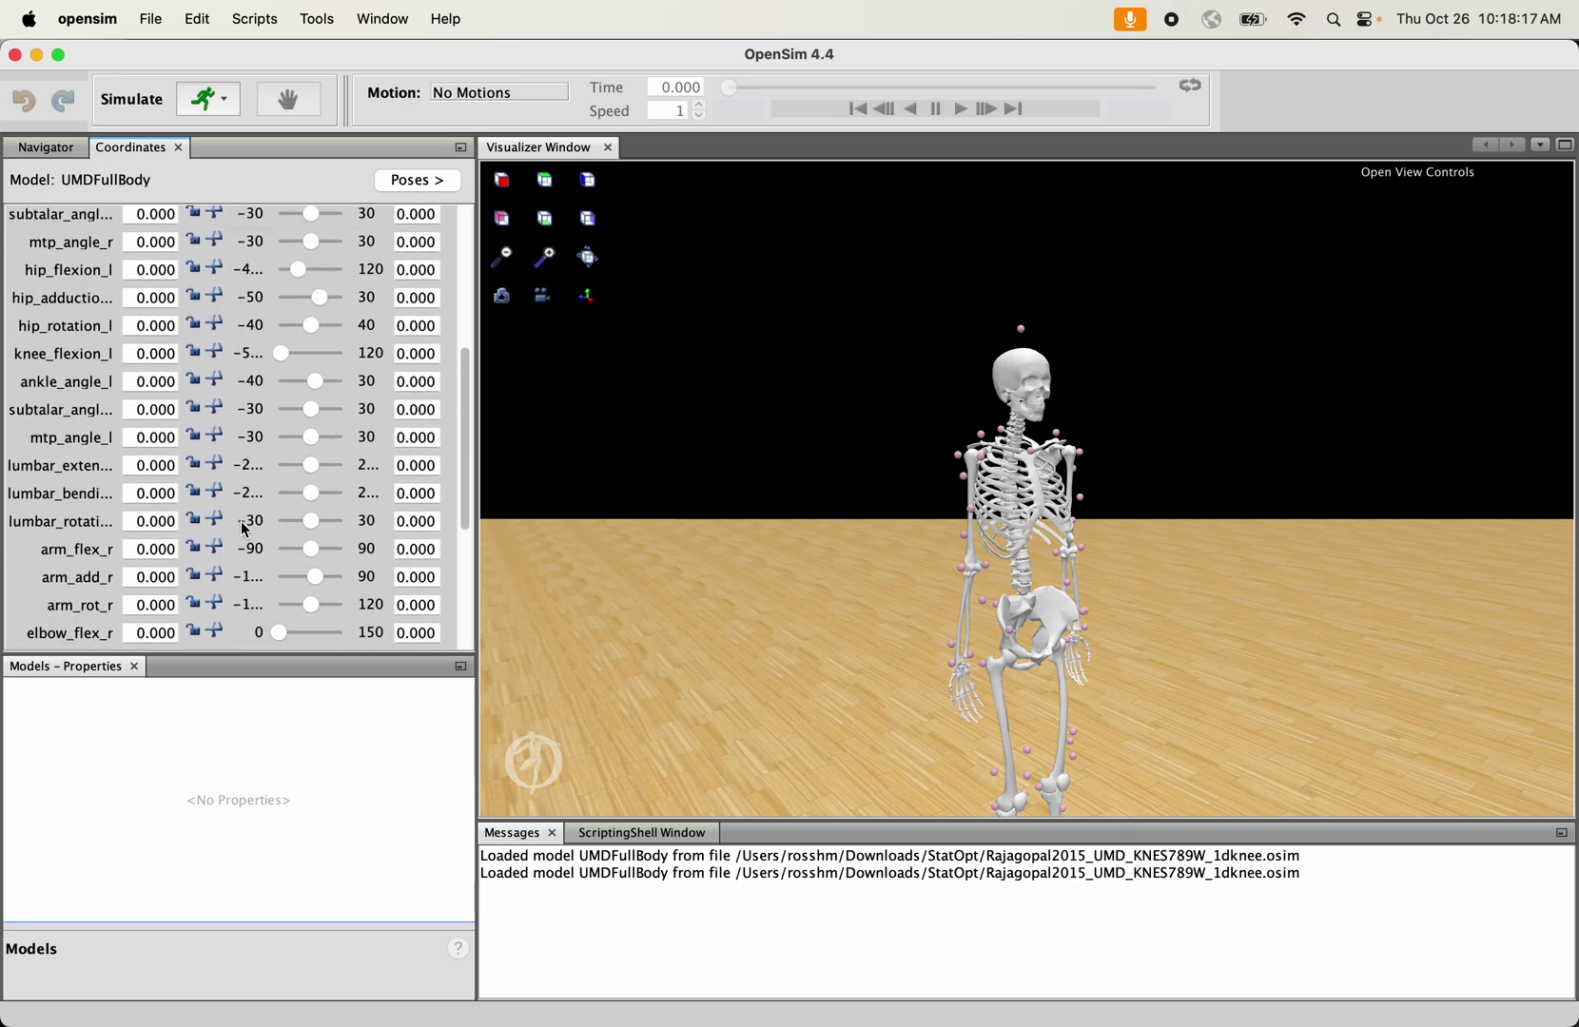
drag(310, 465, 303, 535)
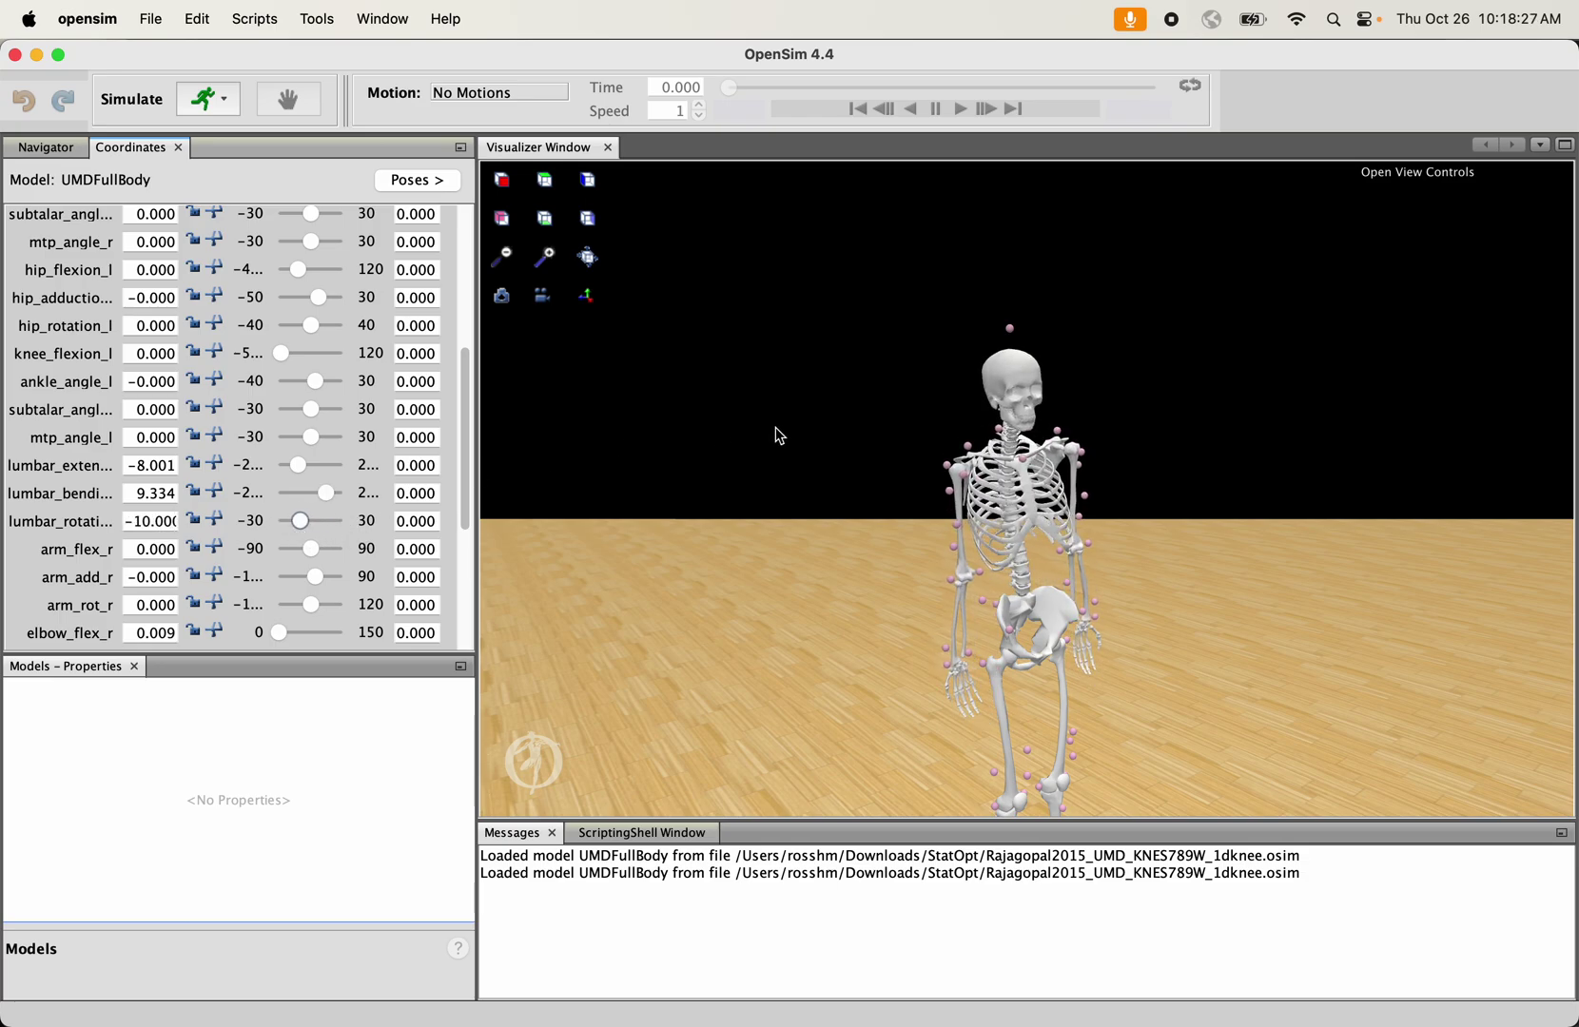
drag(779, 427, 942, 350)
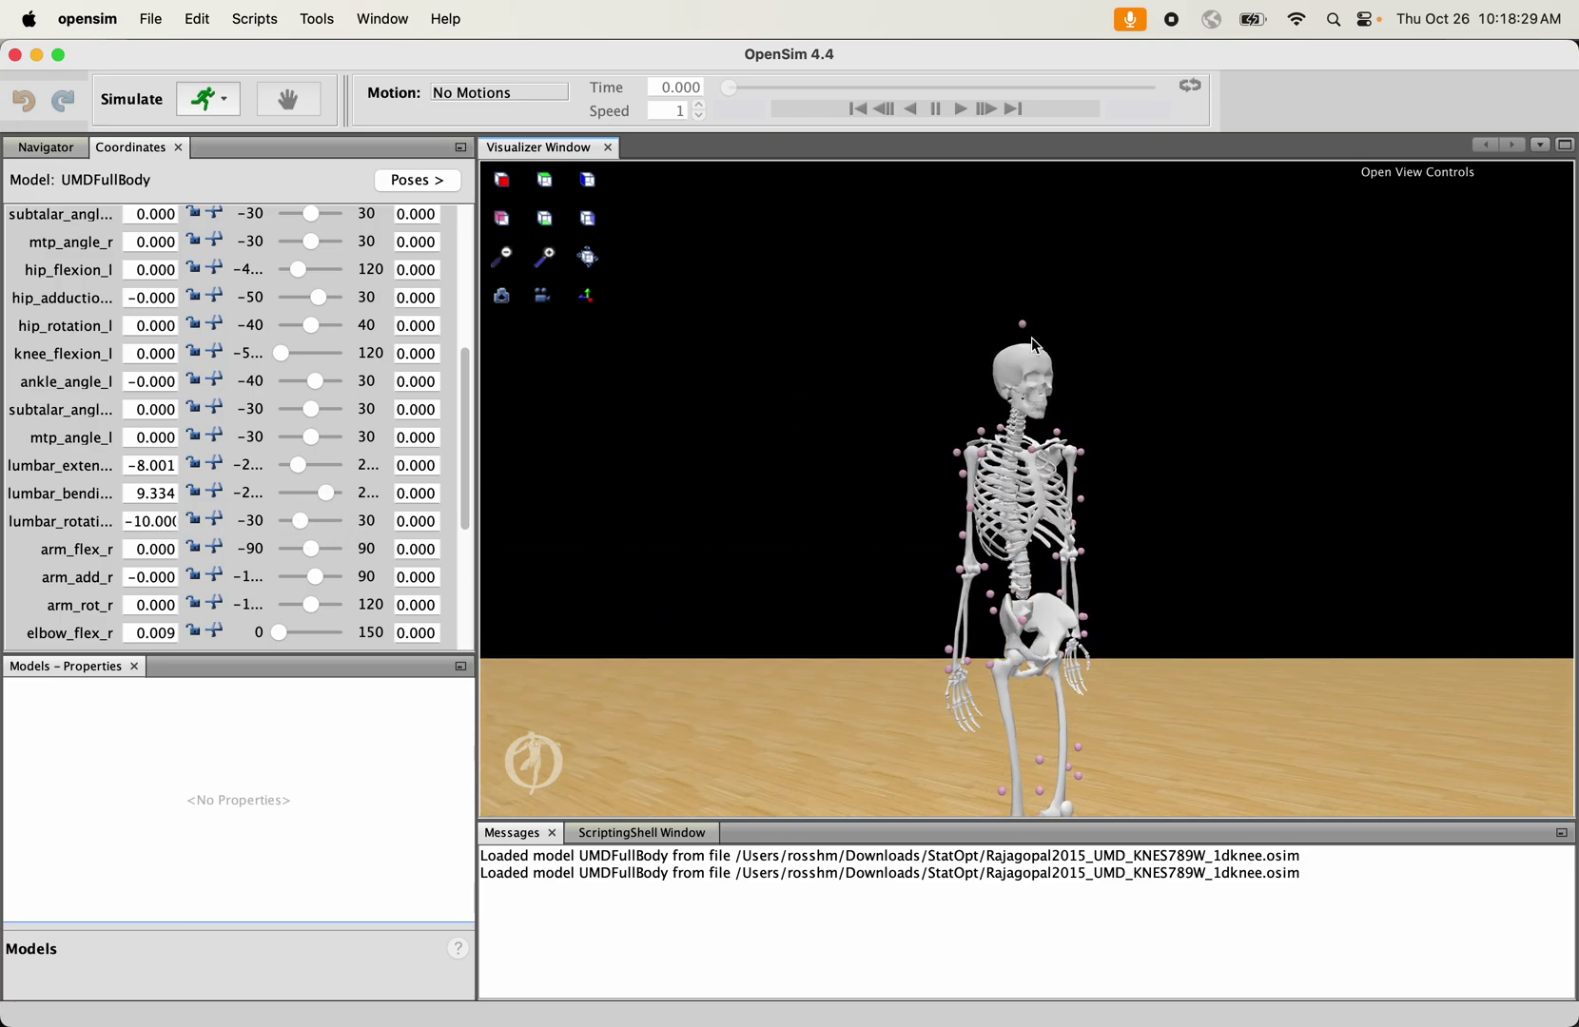
Lower TopOfHead's height from 0.70 to 0.65 in BBEdit and save
mouse_move(1037, 999)
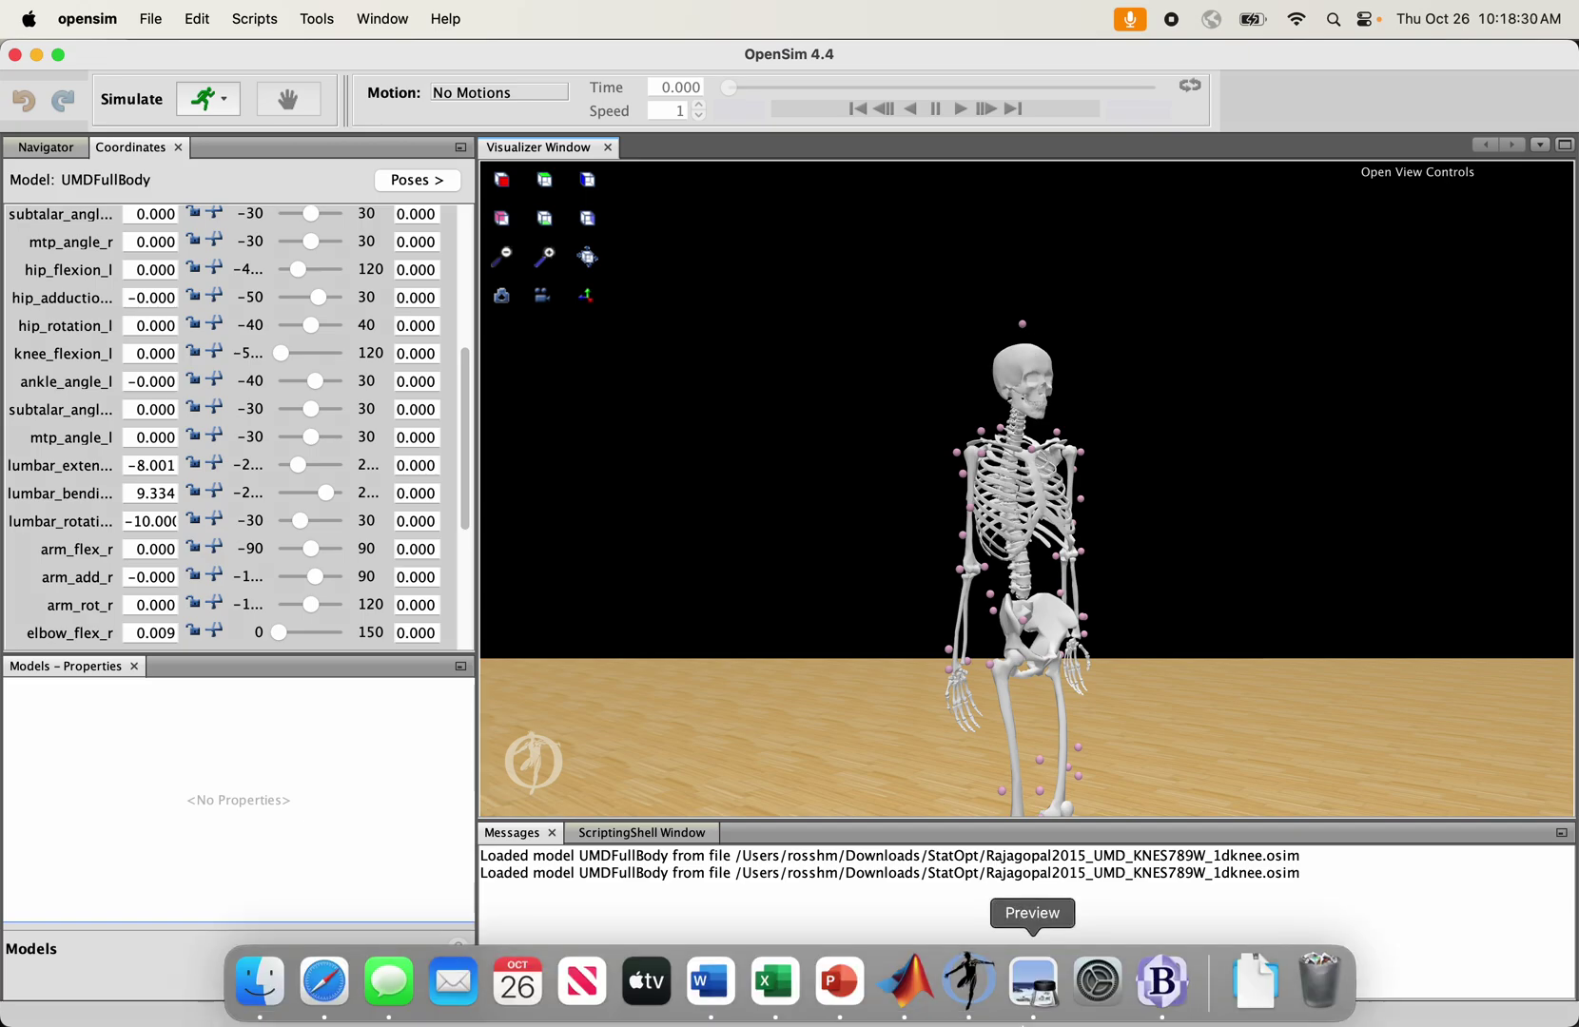
click(1164, 990)
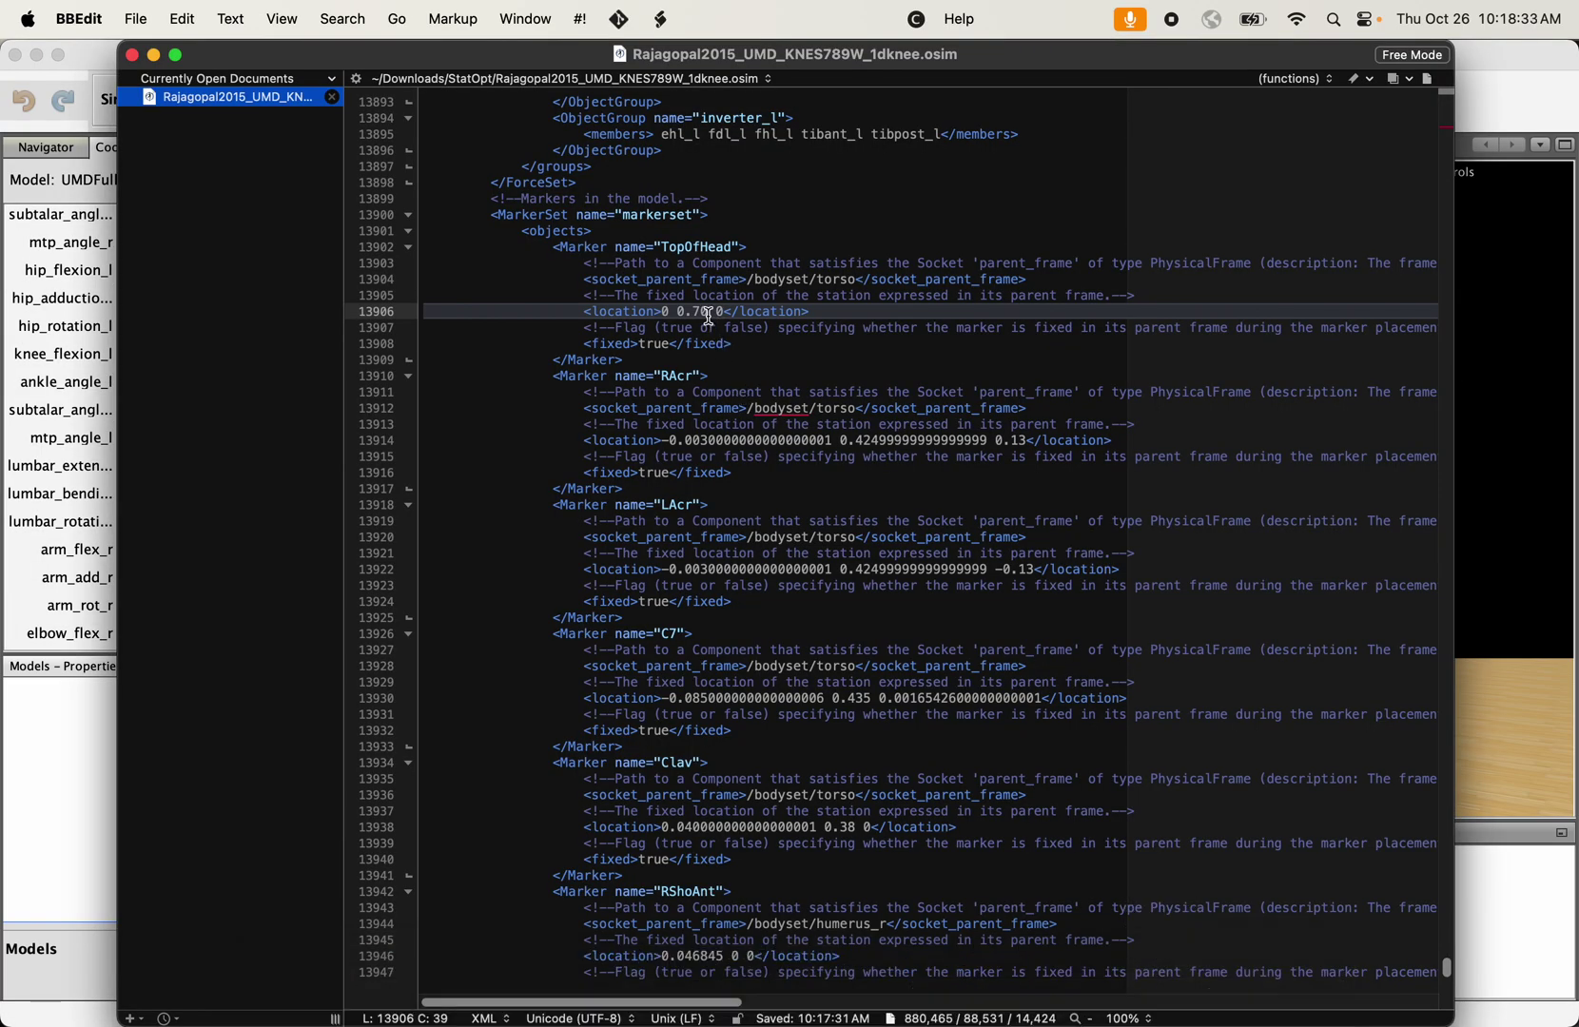
key(BackSpace)
key(BackSpace)
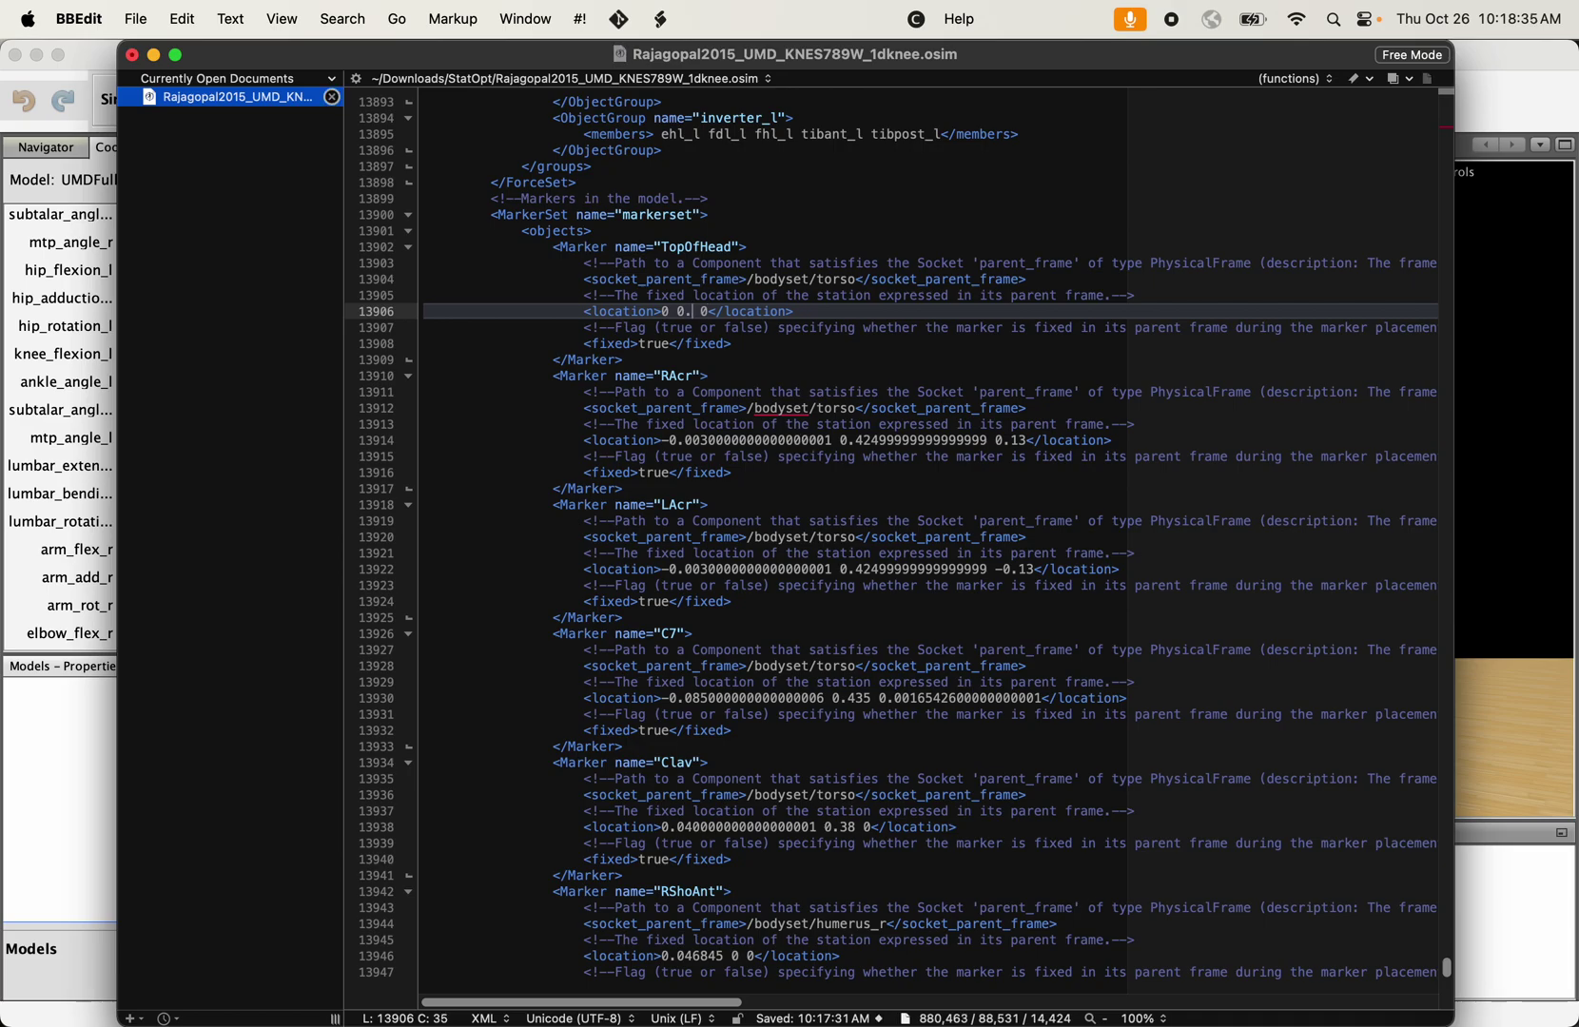
text(65)
key(super+s)
Close UMDFullBody and reopen the saved model file from Recent Files, zooming in on the skeleton
key(super+Tab)
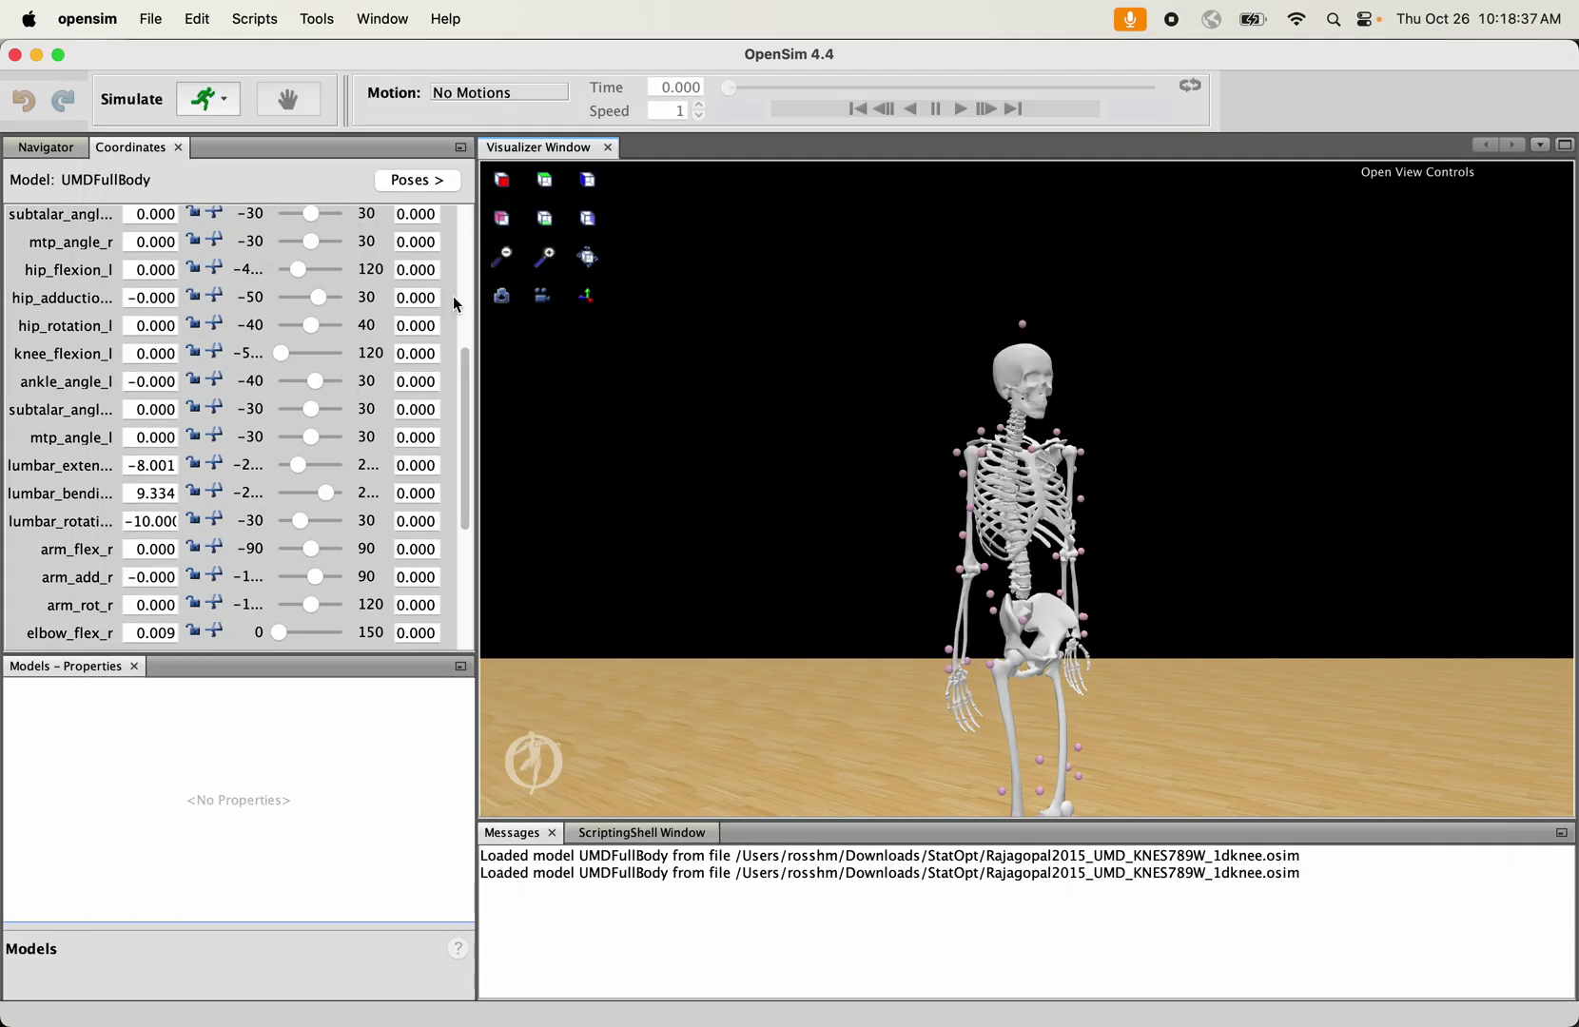
click(44, 148)
right_click(96, 168)
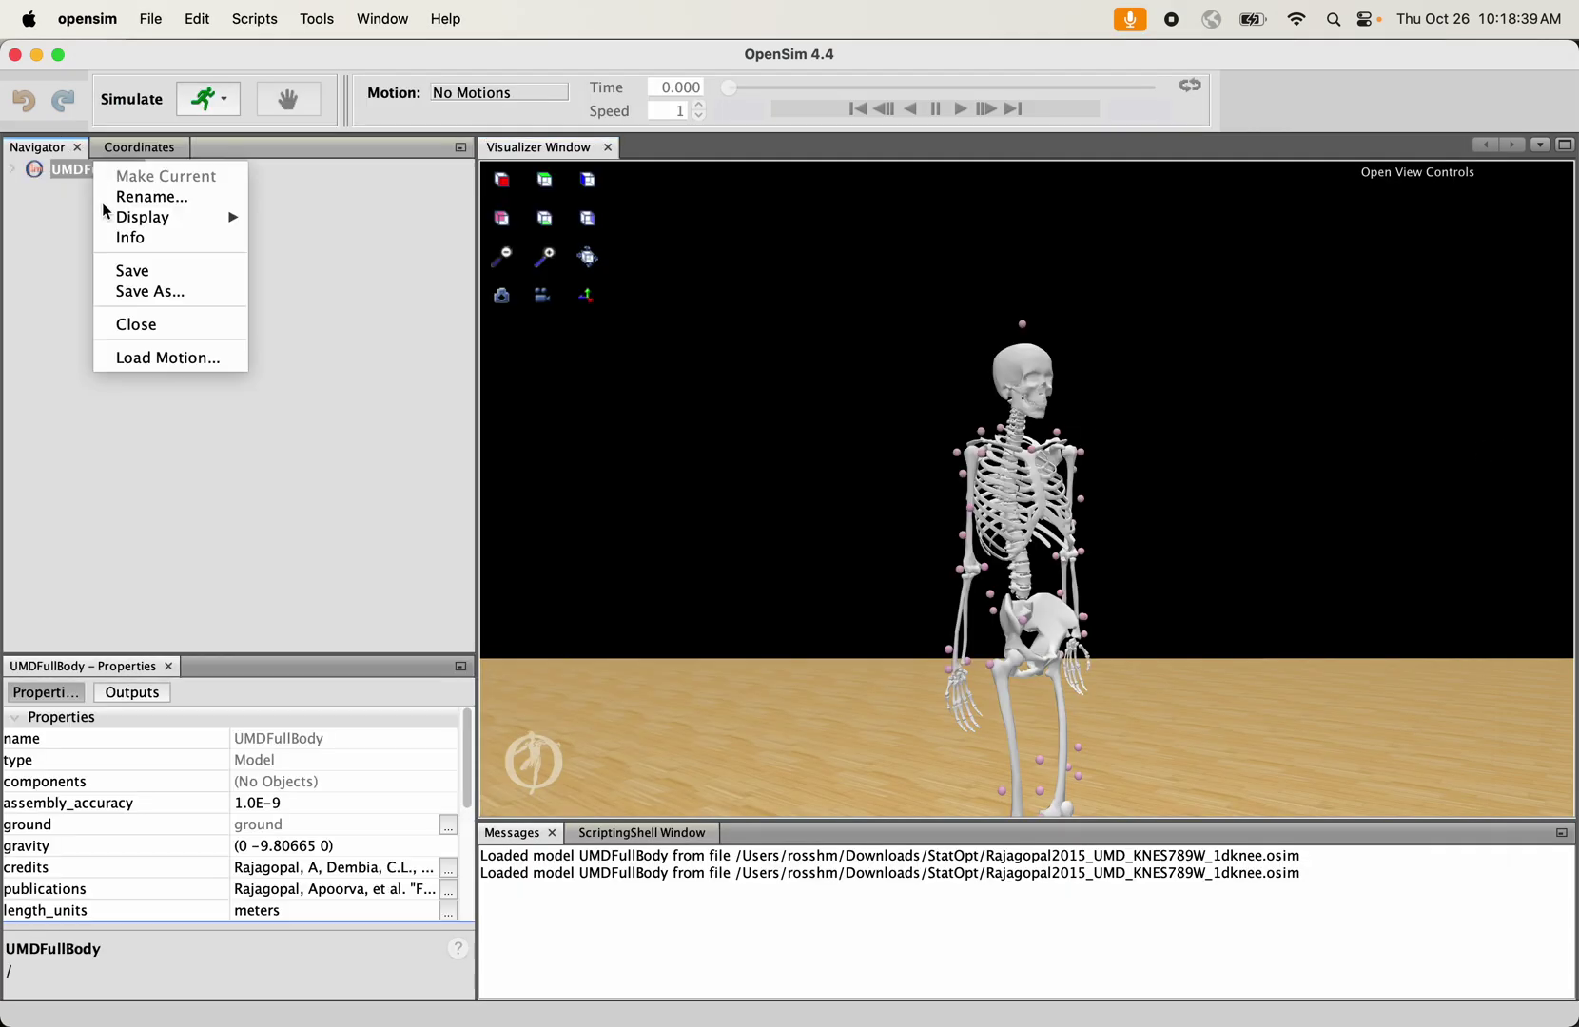
click(143, 326)
click(149, 8)
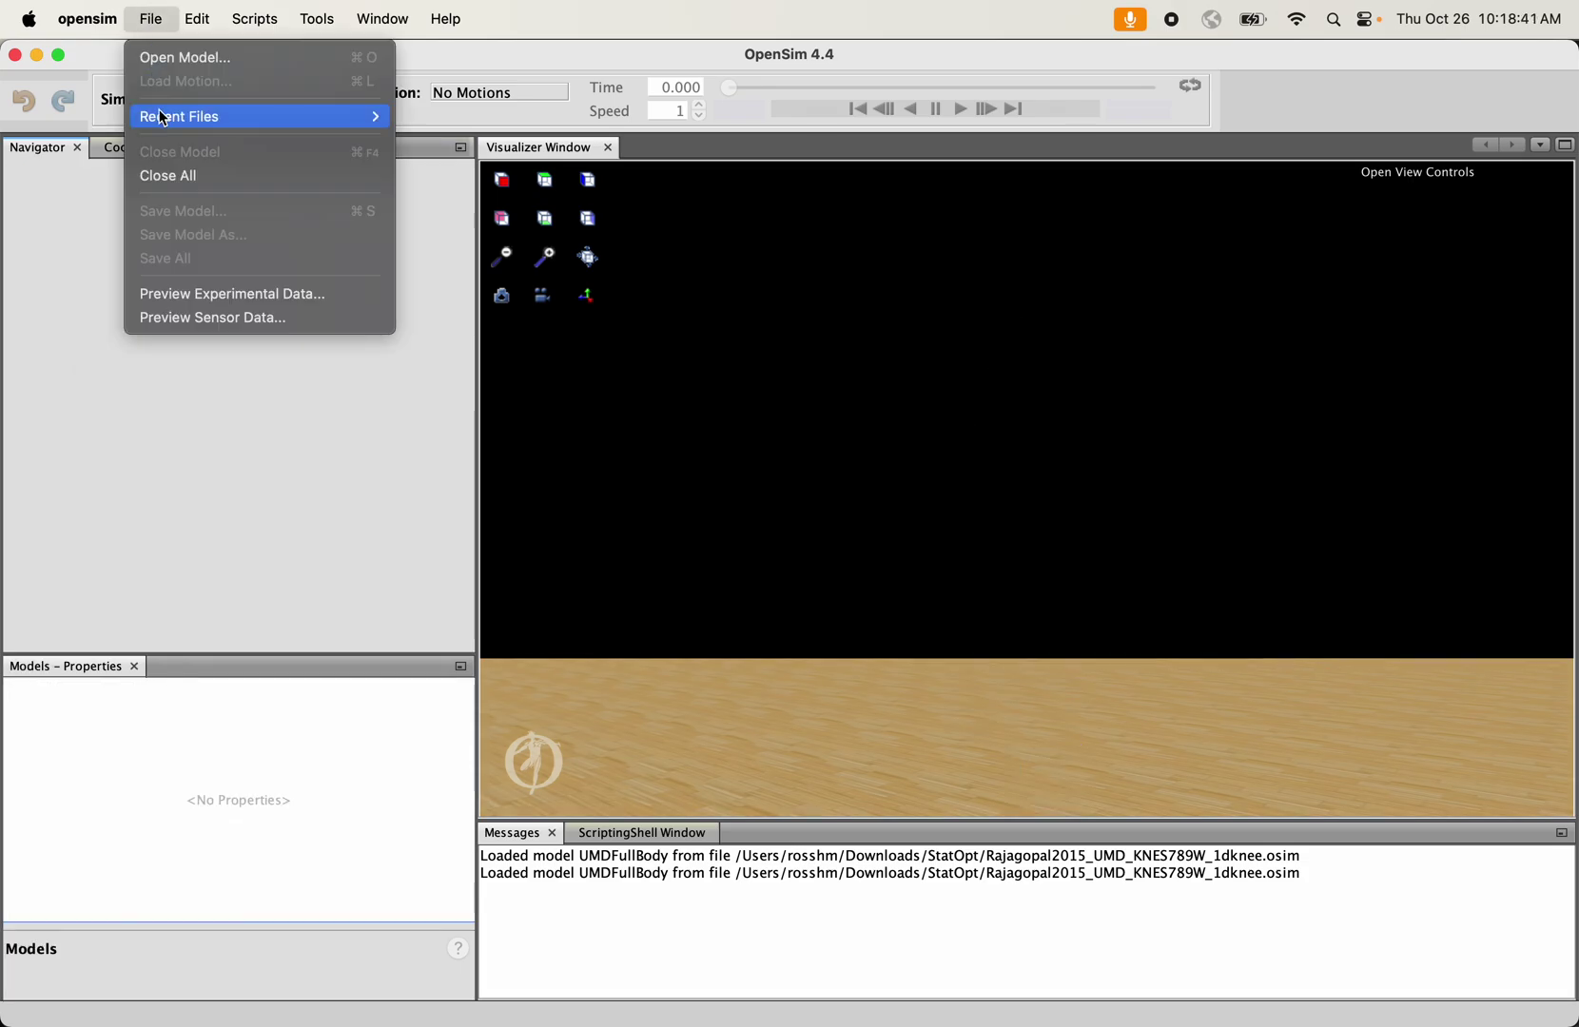
mouse_move(159, 116)
click(459, 110)
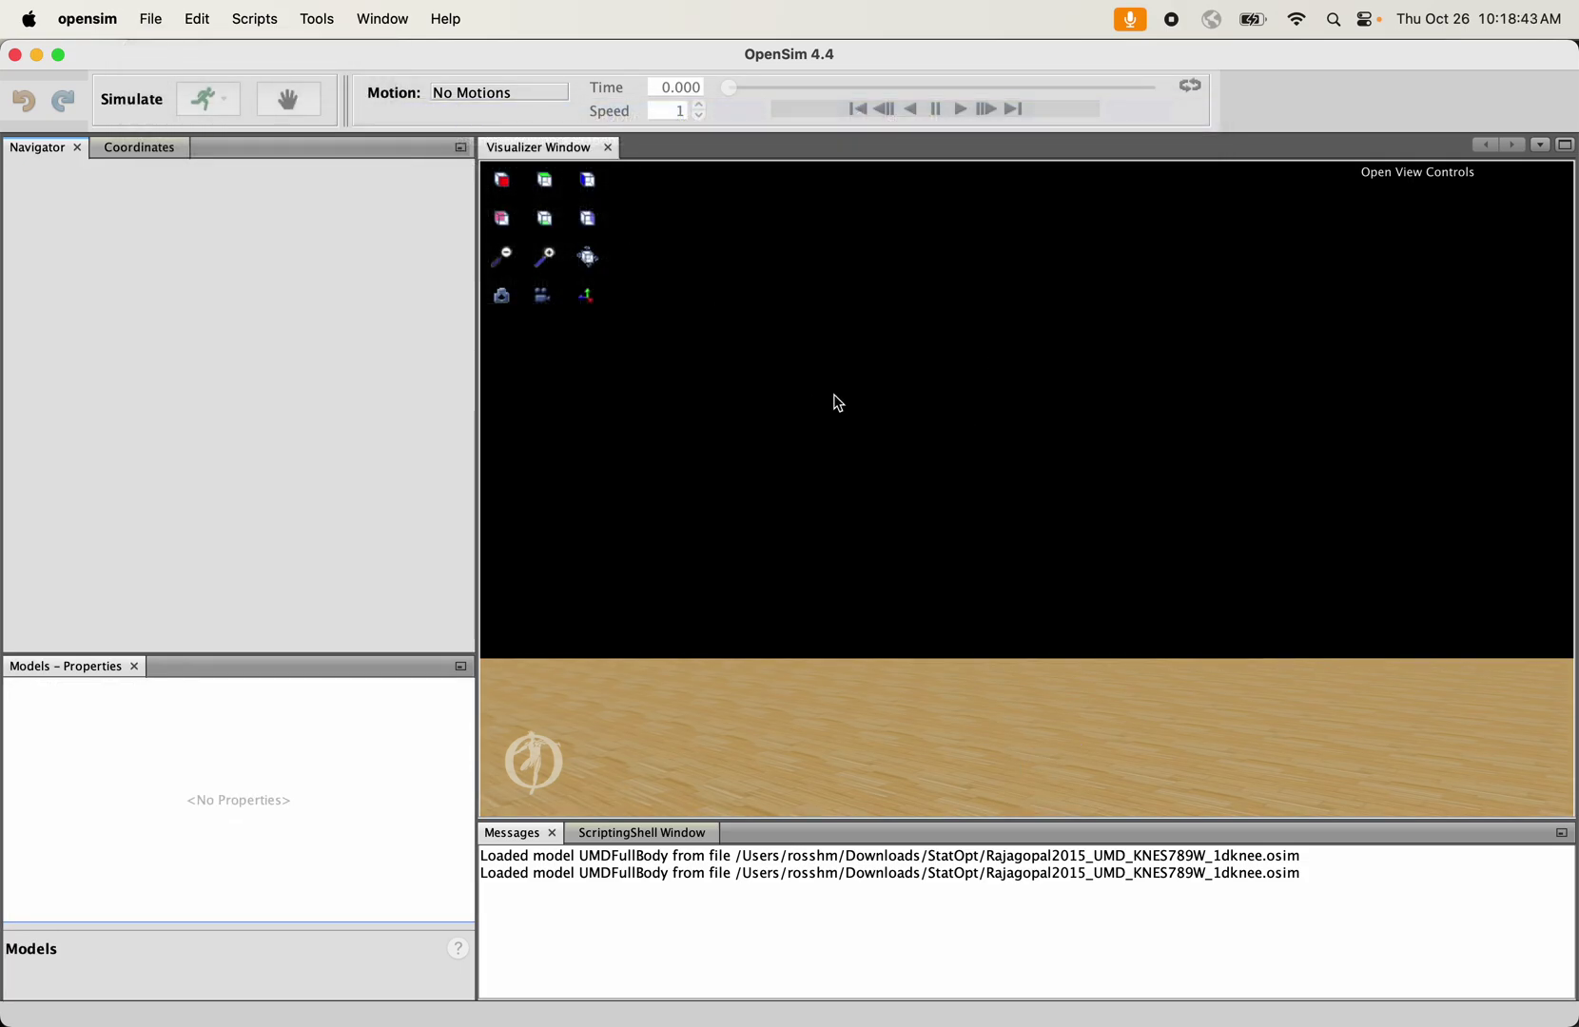
drag(864, 529, 823, 563)
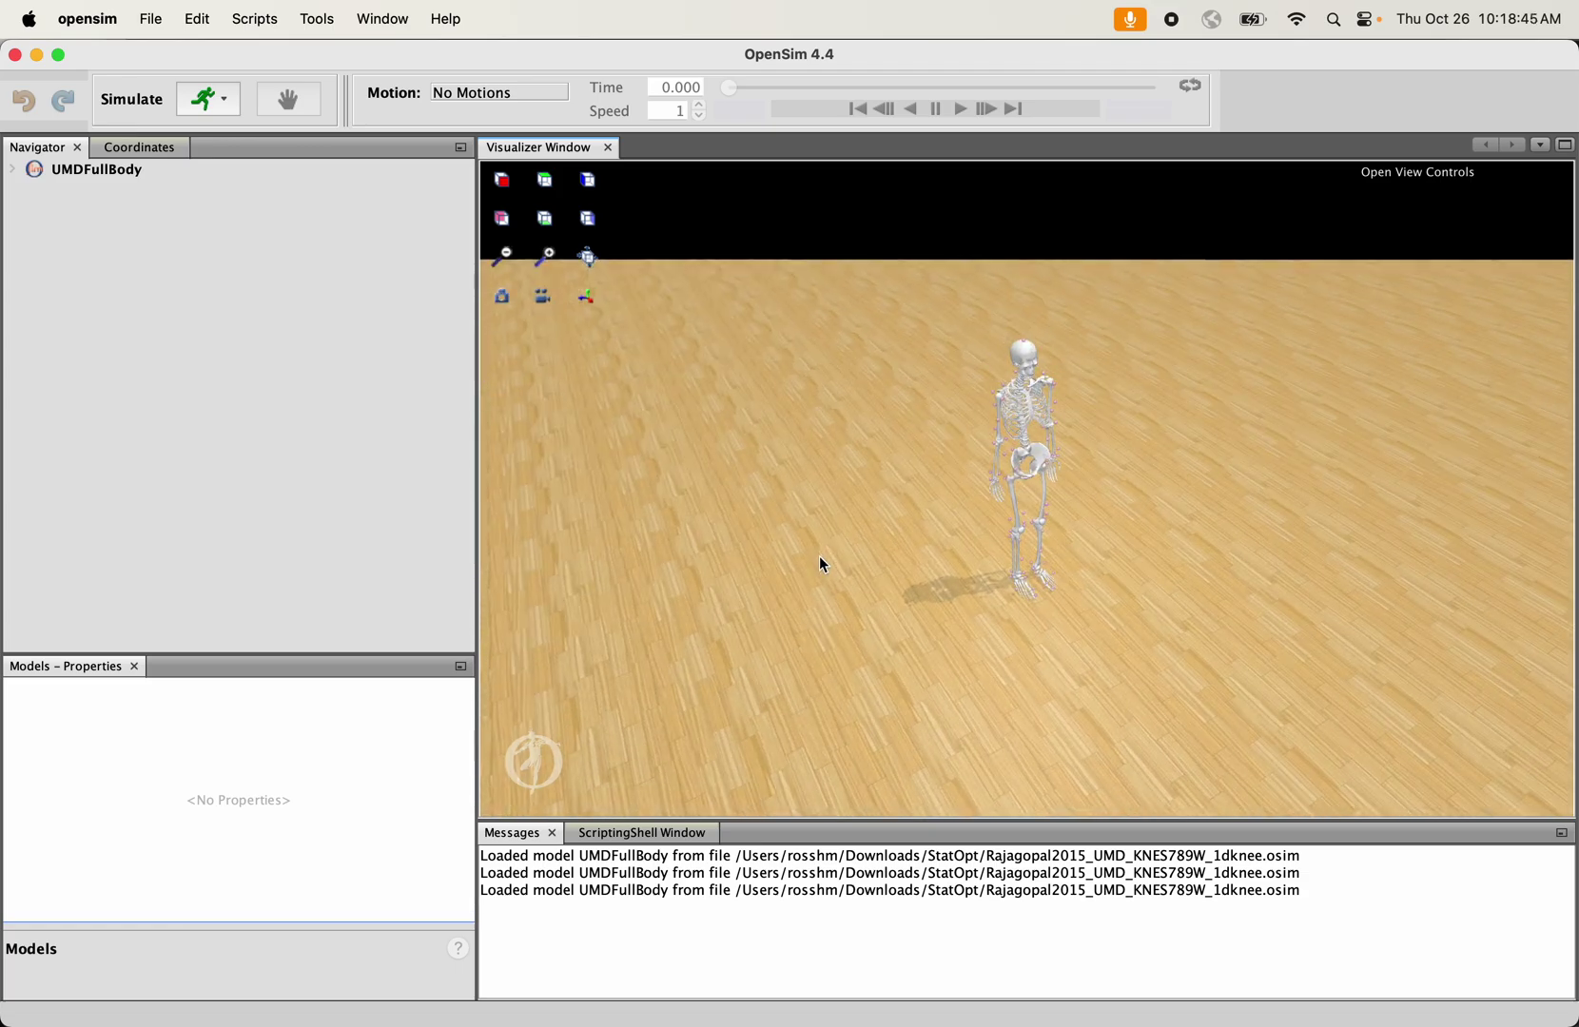
click(540, 255)
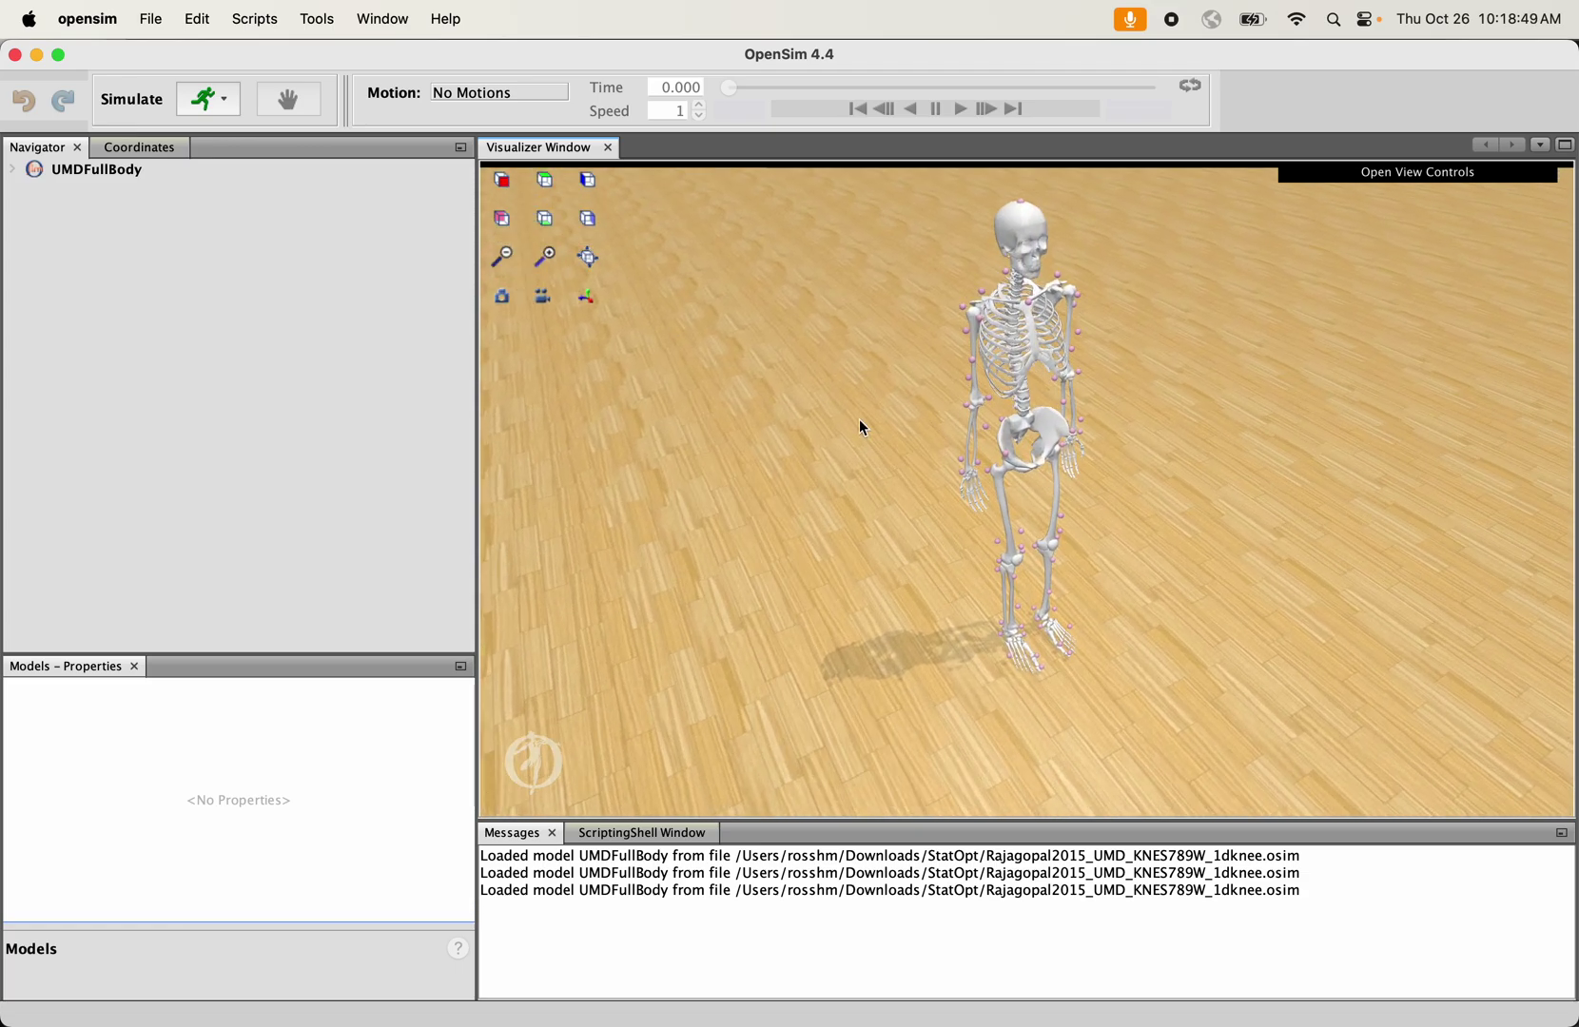
drag(859, 419, 856, 275)
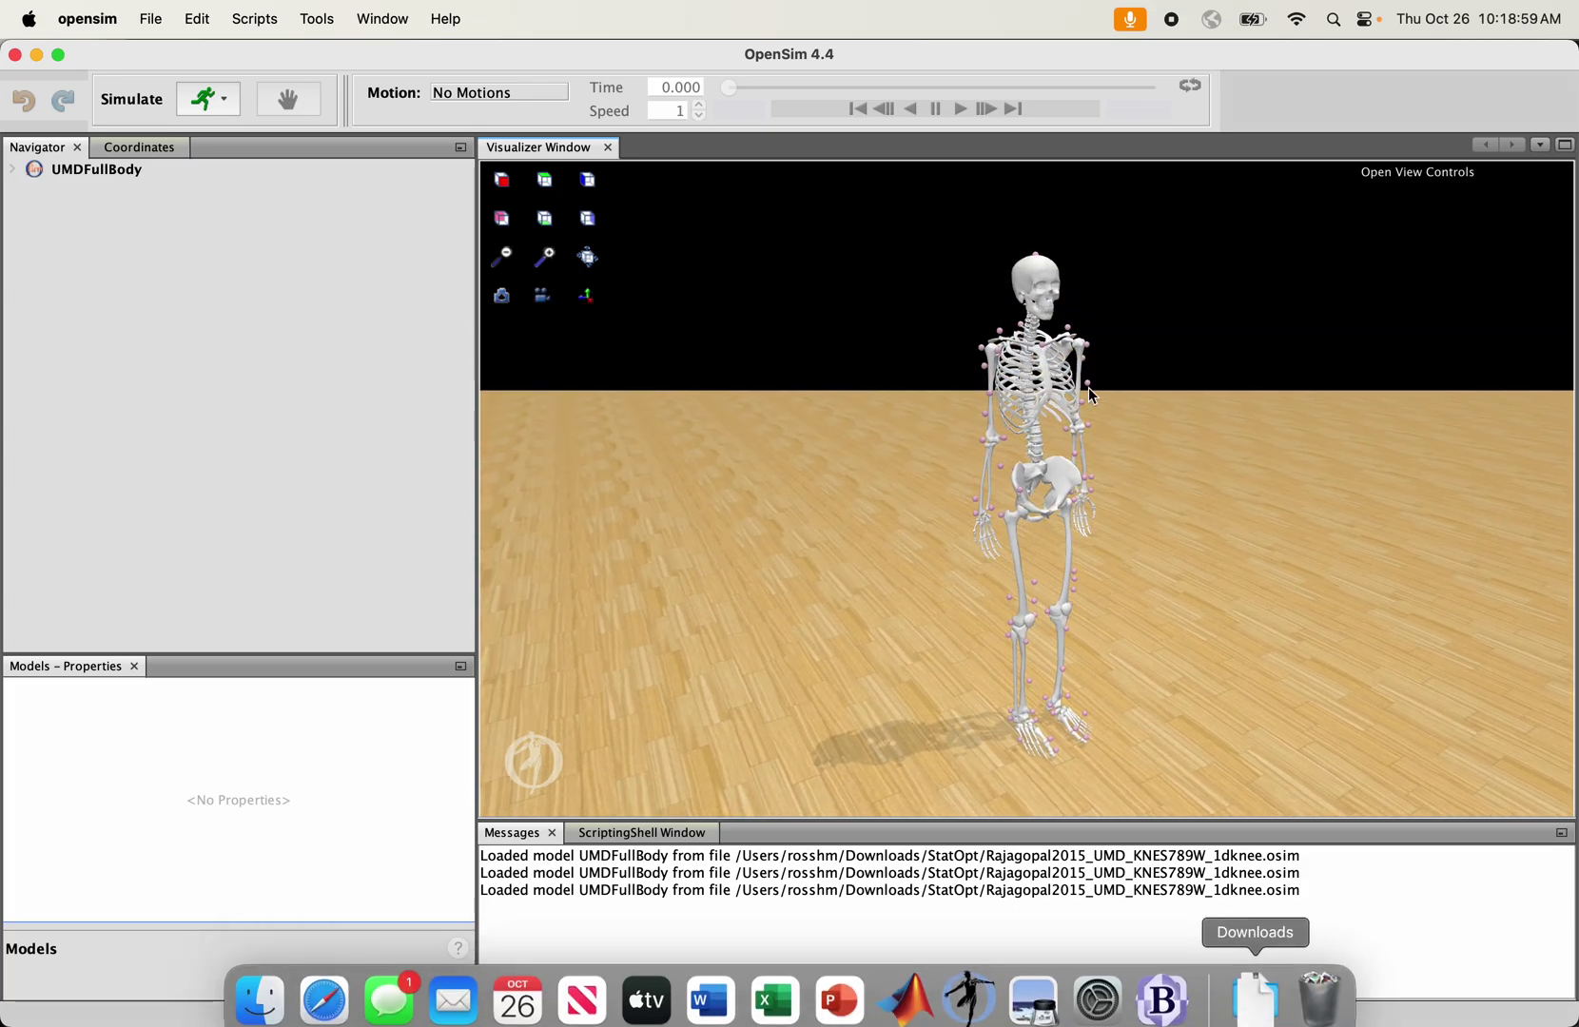
Change TopOfHead's height to 0.67 and save the model file
click(1164, 992)
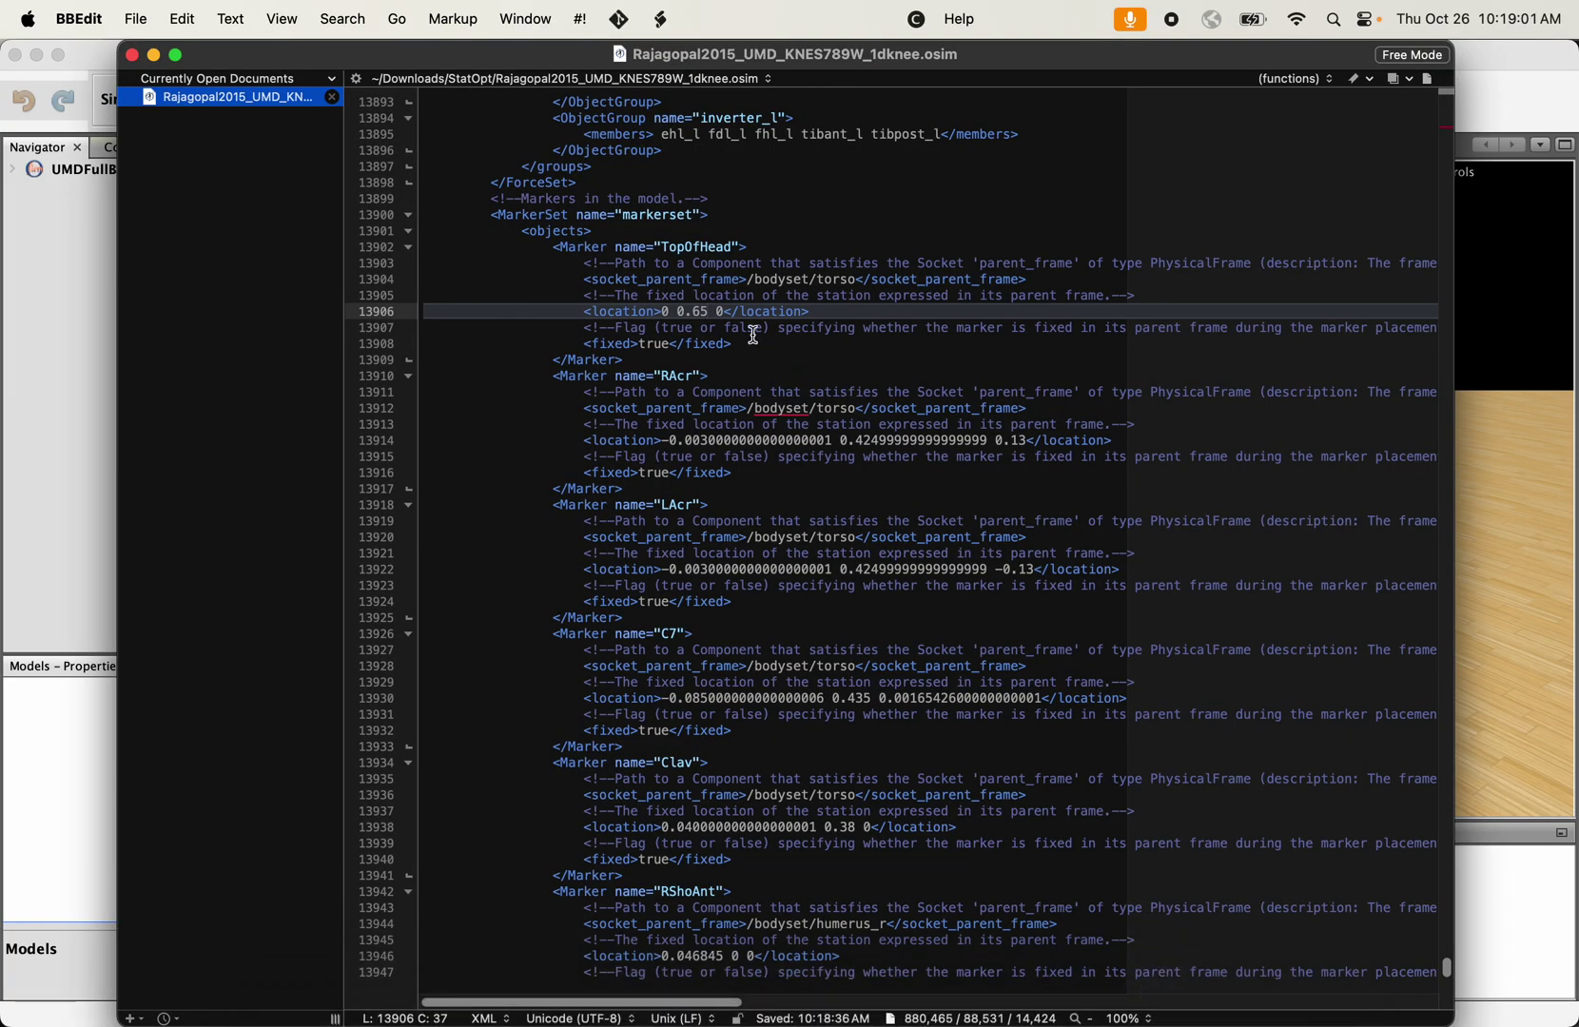
key(BackSpace)
text(7)
key(super+s)
Close and reload UMDFullBody from Recent Files, then zoom and orbit above the skeleton
click(1501, 371)
right_click(124, 181)
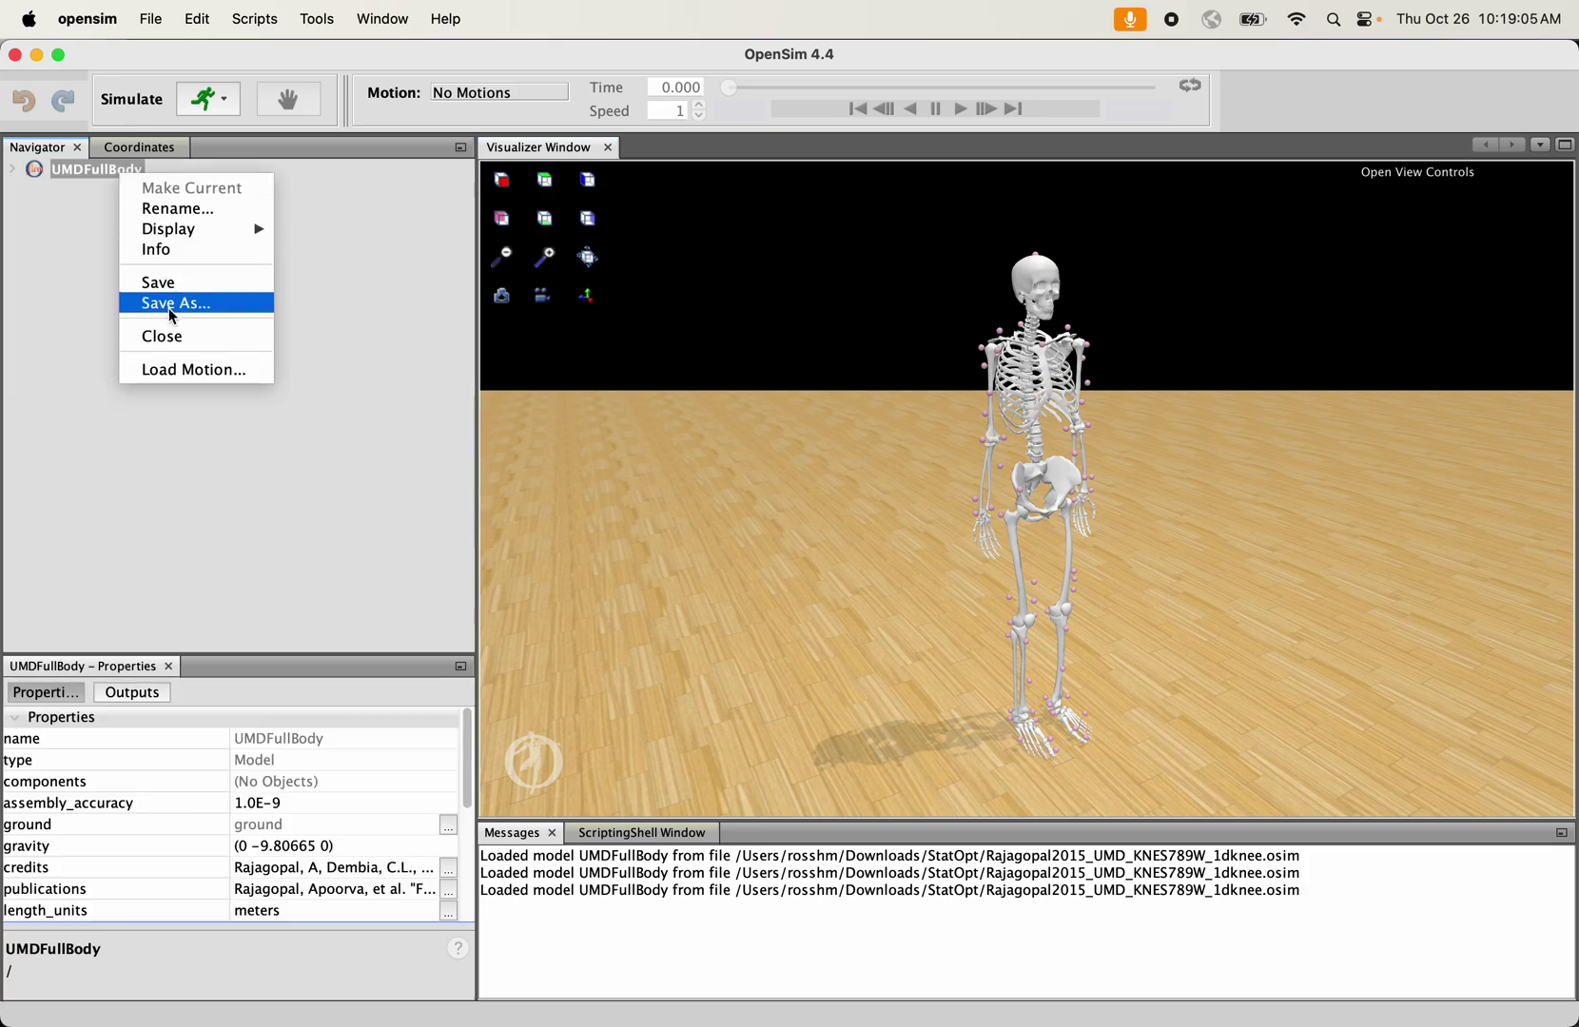
click(171, 339)
click(149, 11)
mouse_move(161, 118)
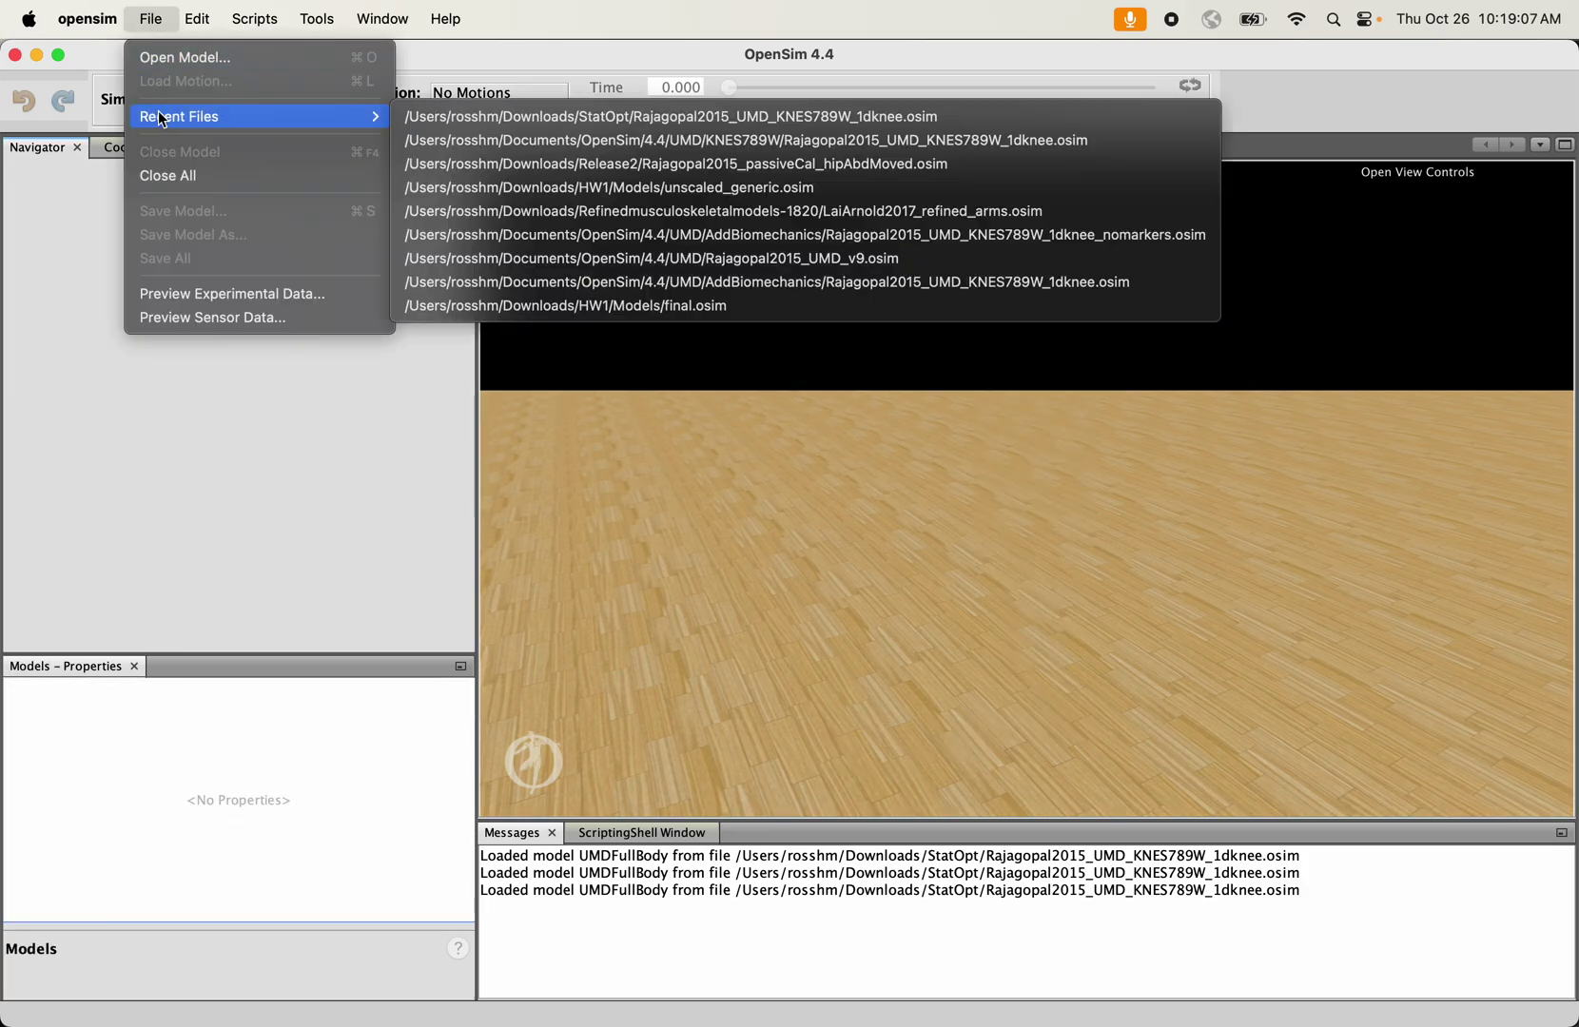
click(720, 308)
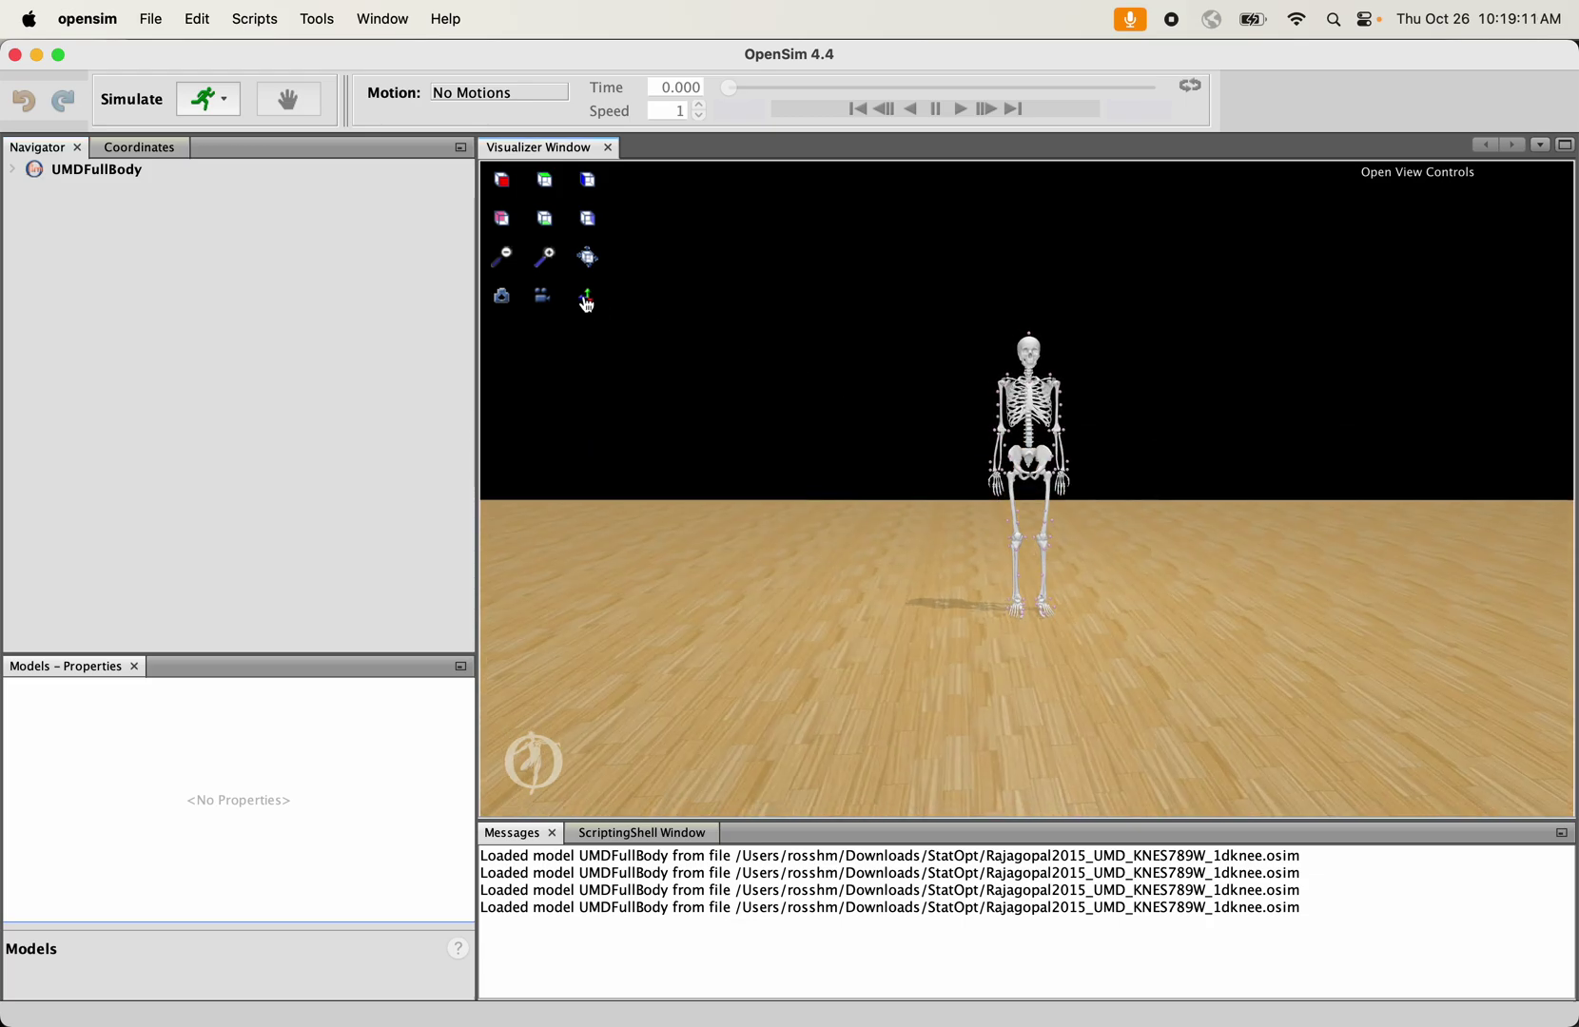
click(547, 257)
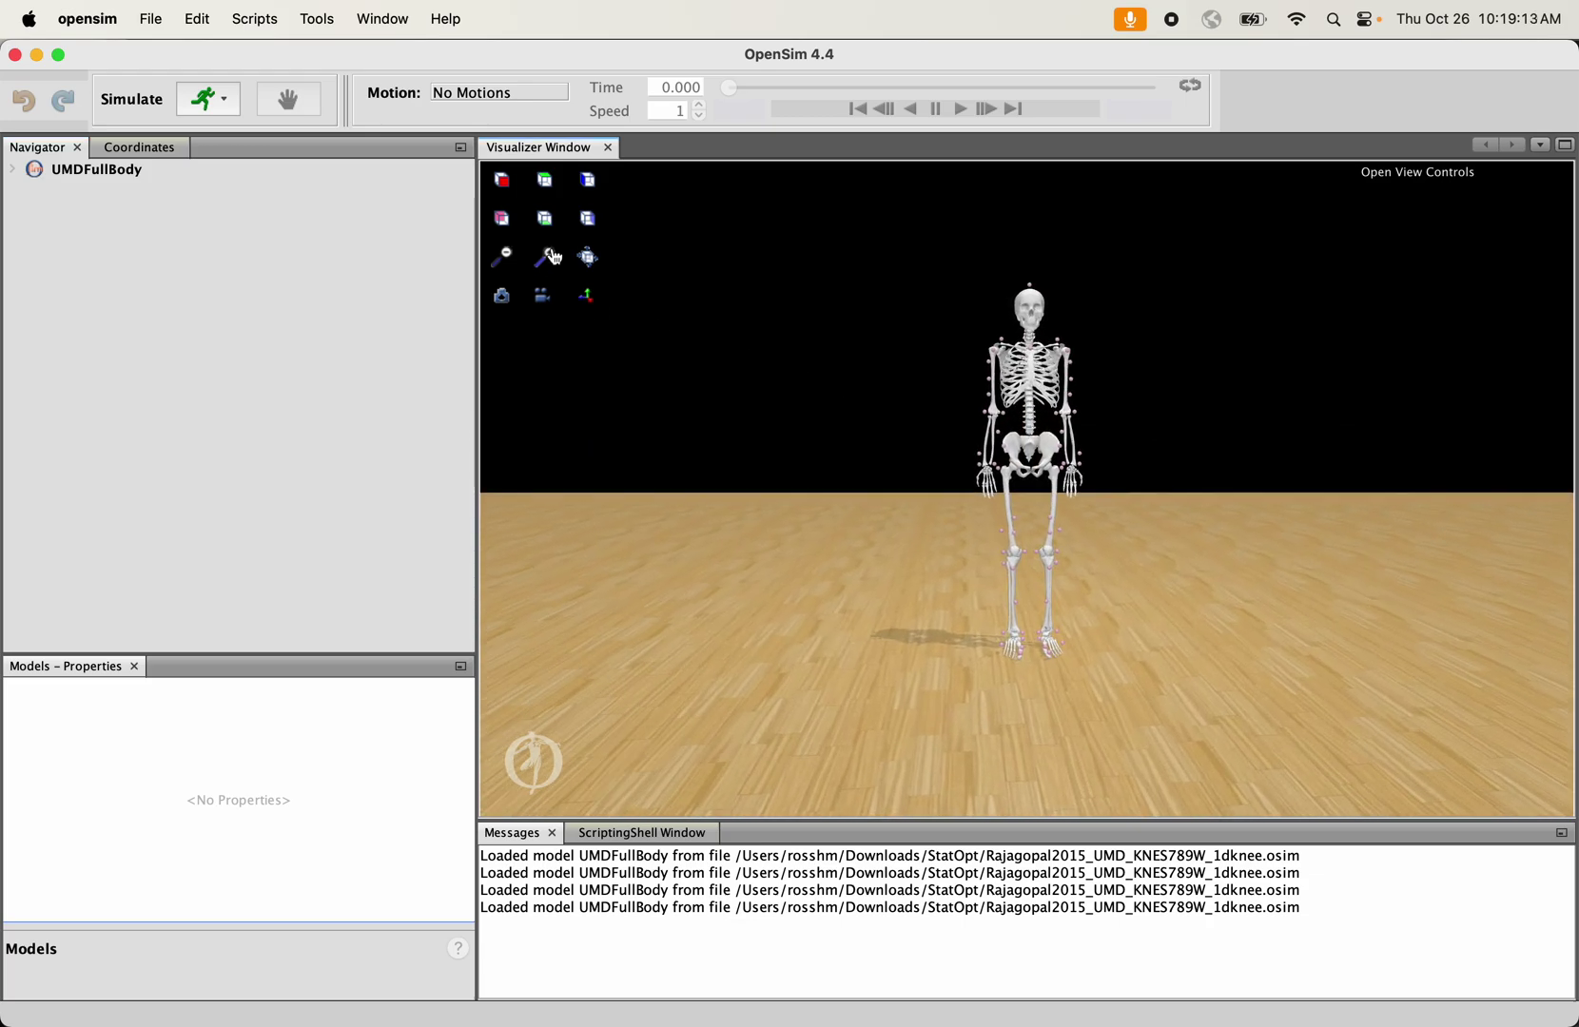
drag(737, 303, 995, 449)
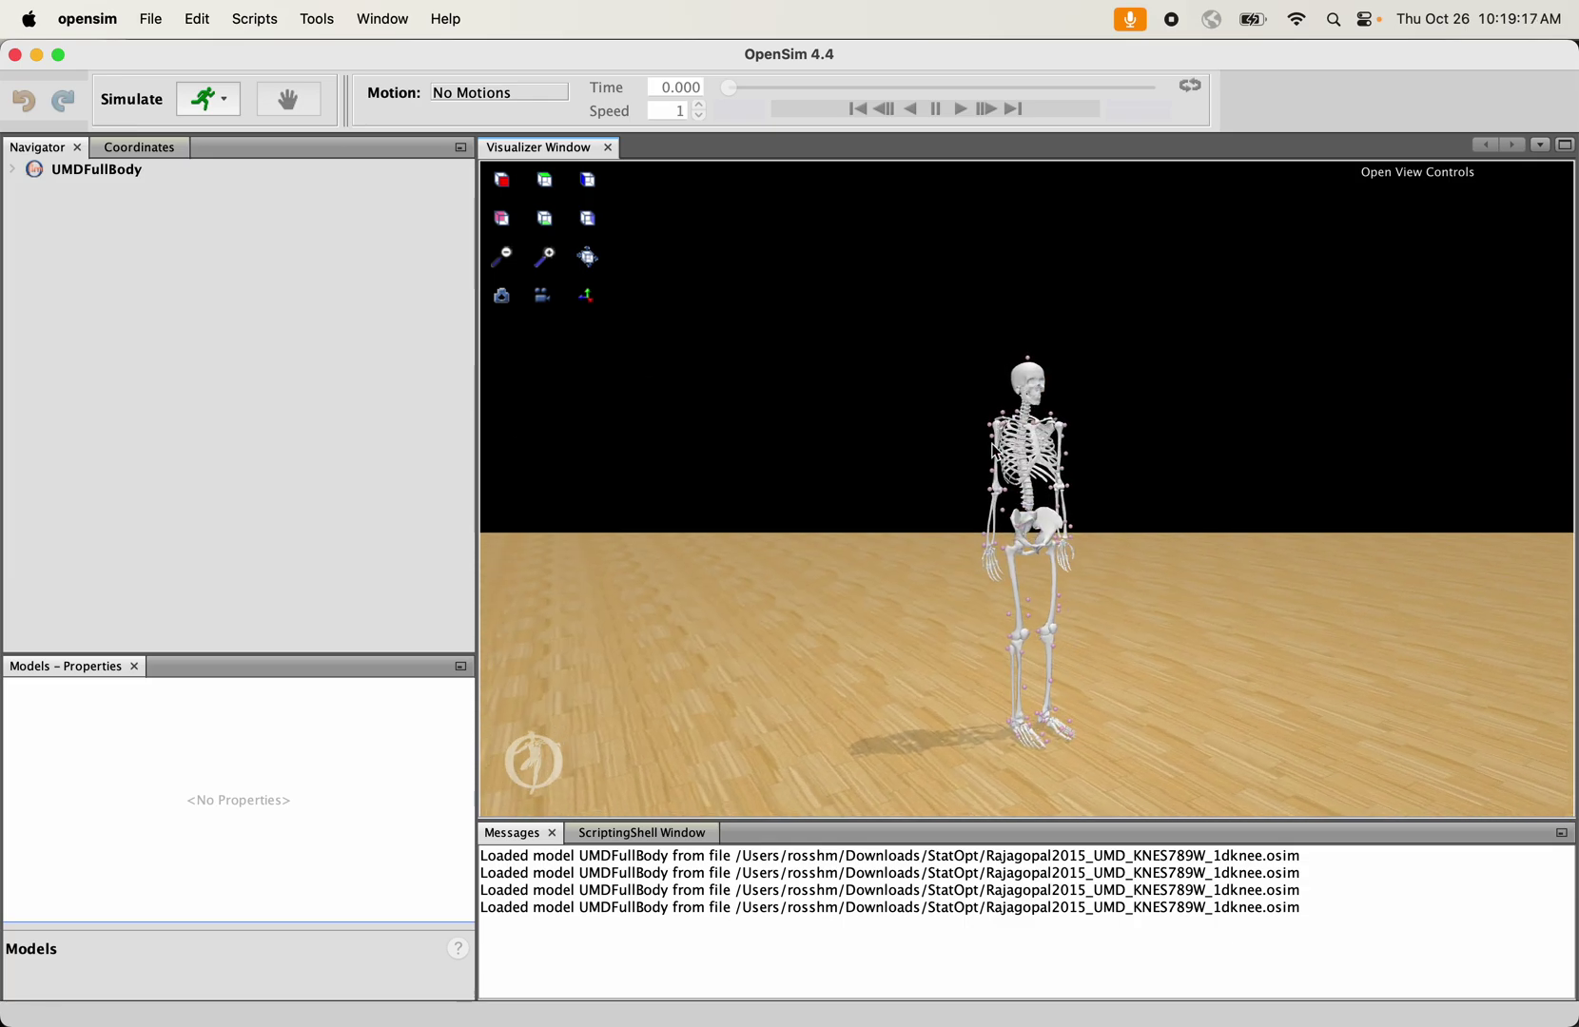
Change TopOfHead's height to 0.665 in the model file
click(1159, 977)
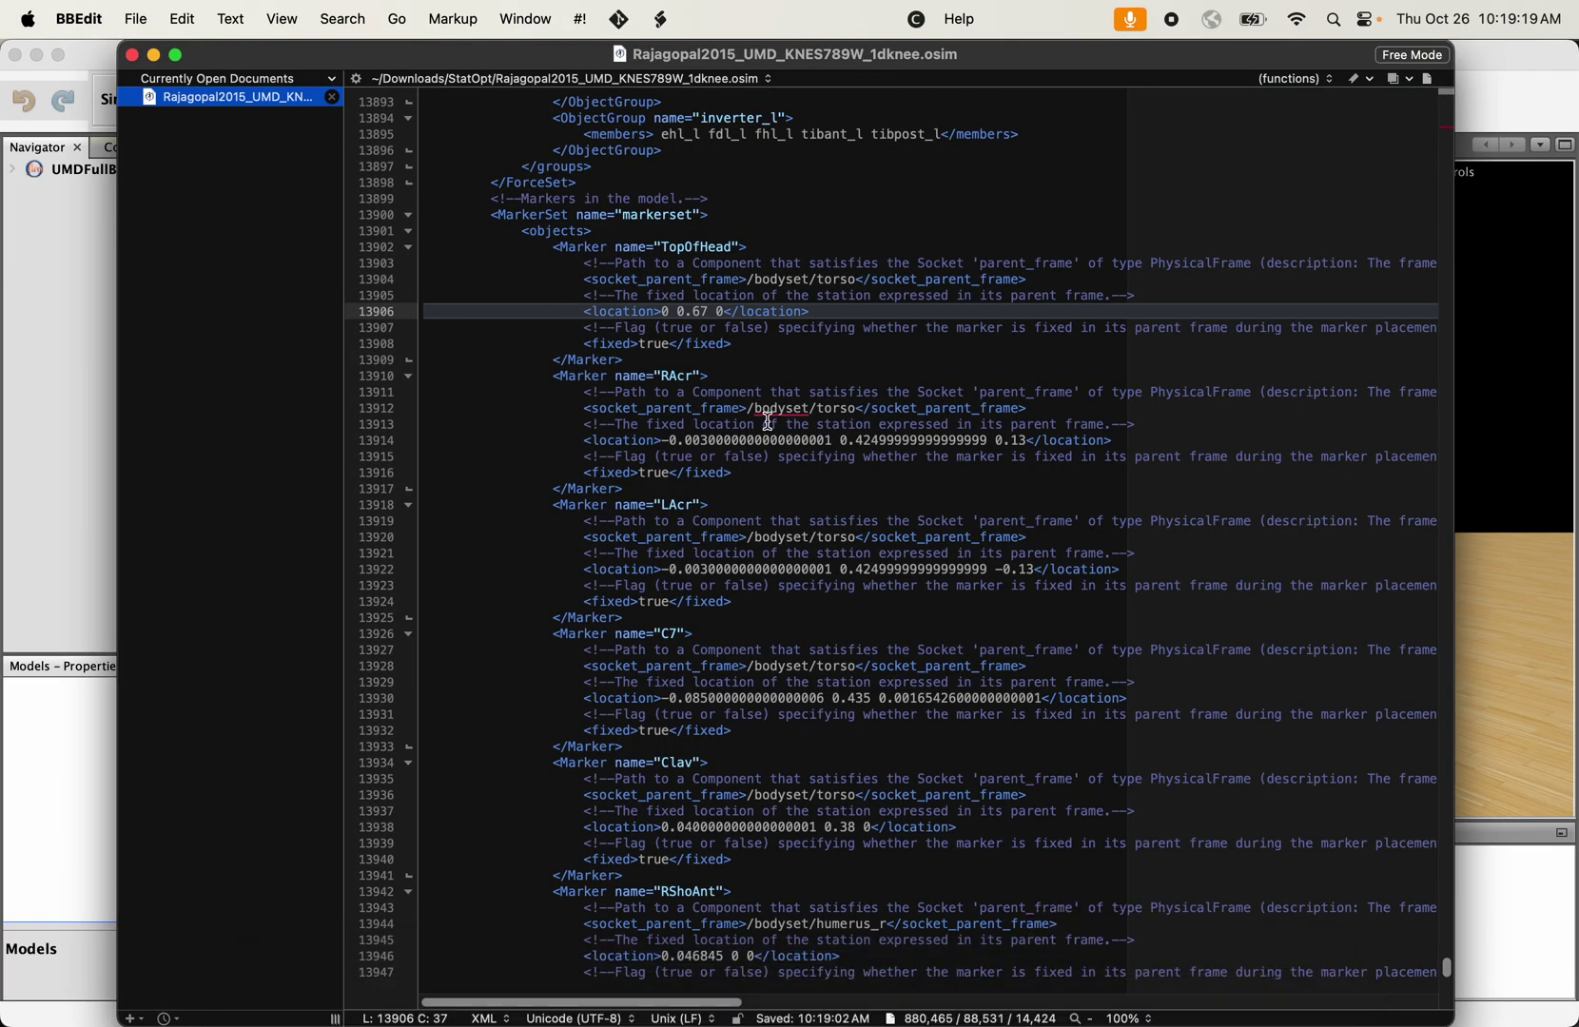
text(5)
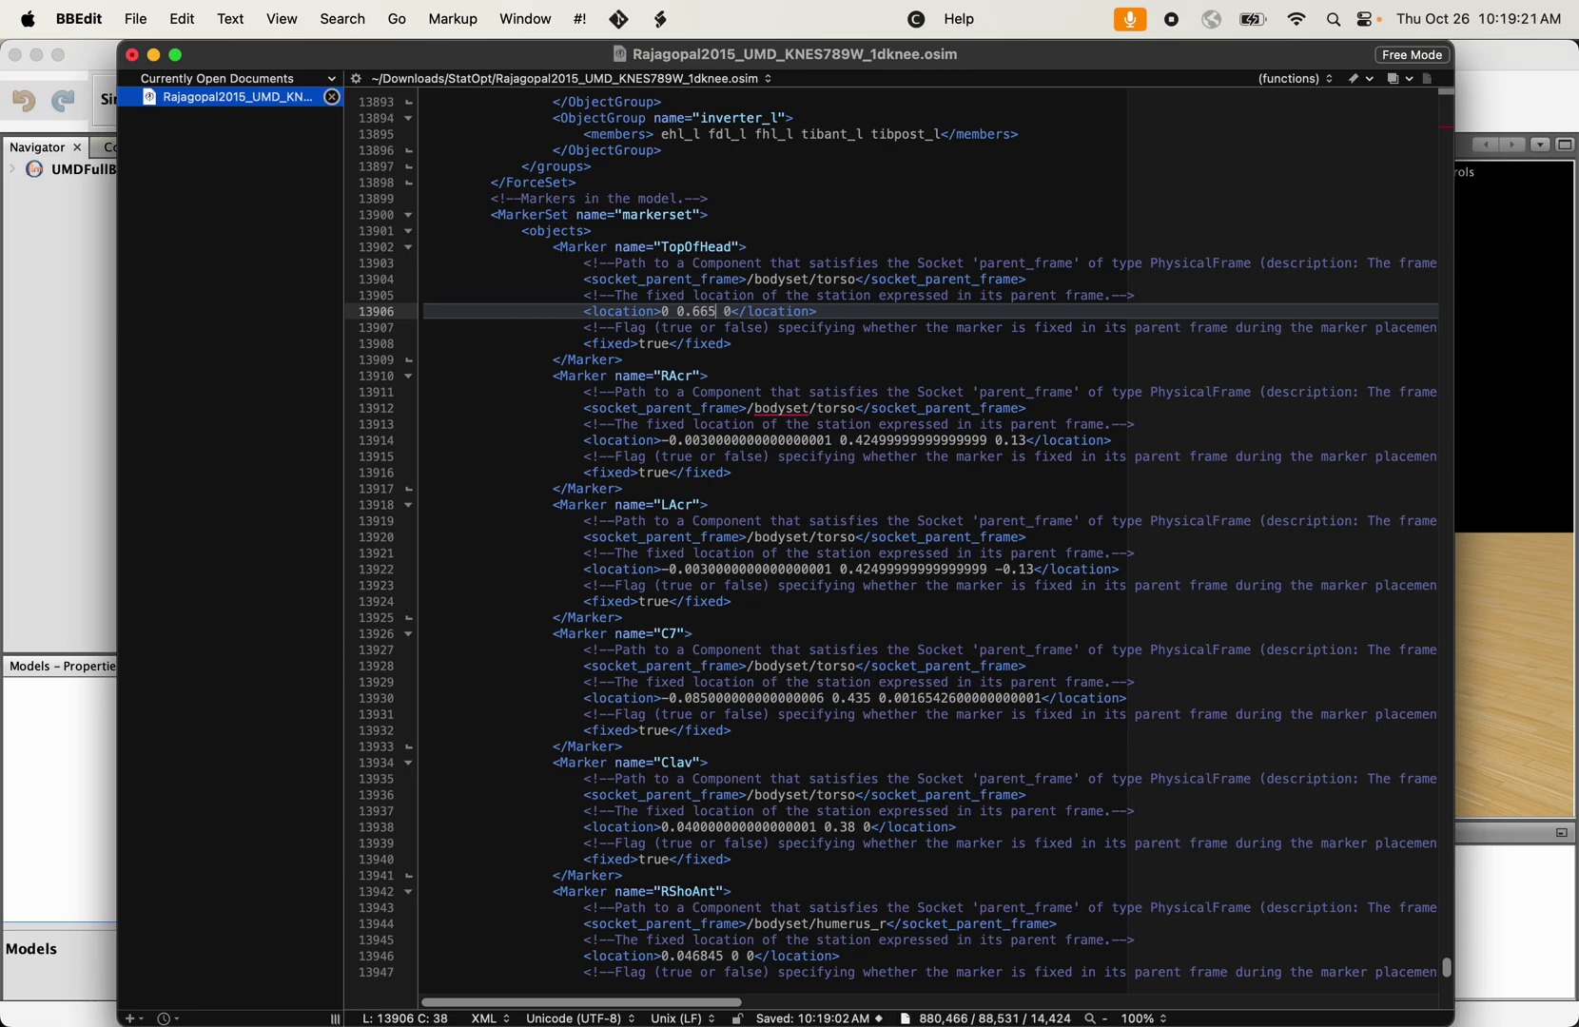
click(1503, 440)
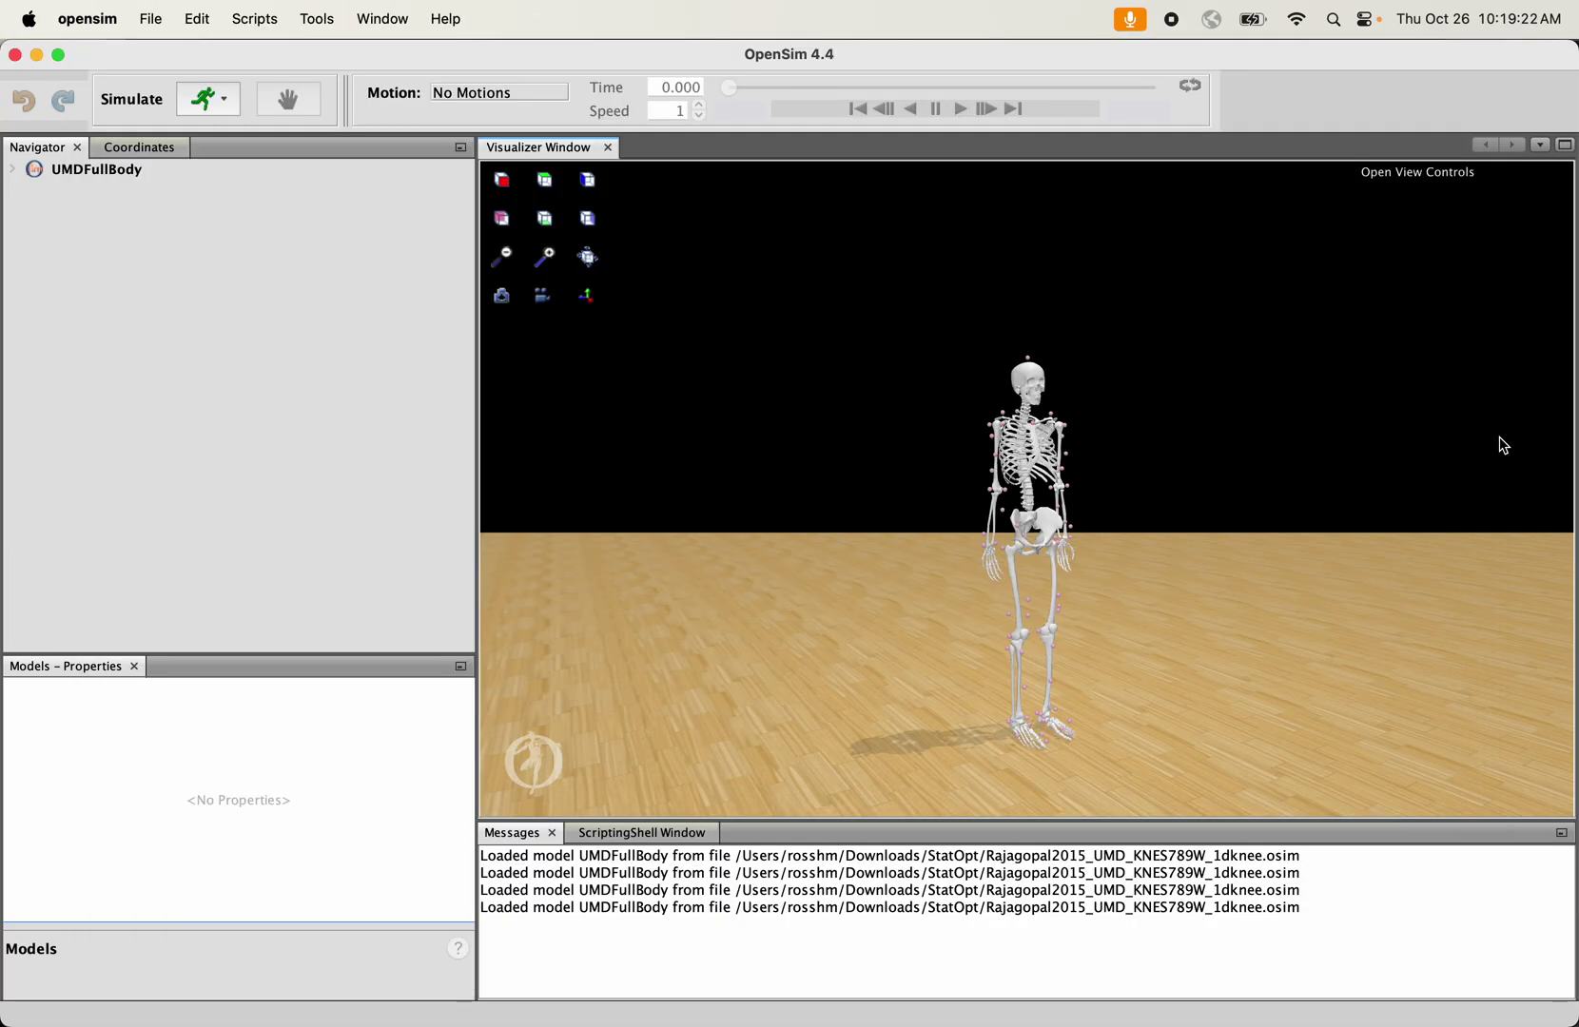
Close and reopen UMDFullBody from Recent Files, then zoom and rotate the skeleton
right_click(136, 182)
click(185, 339)
click(150, 19)
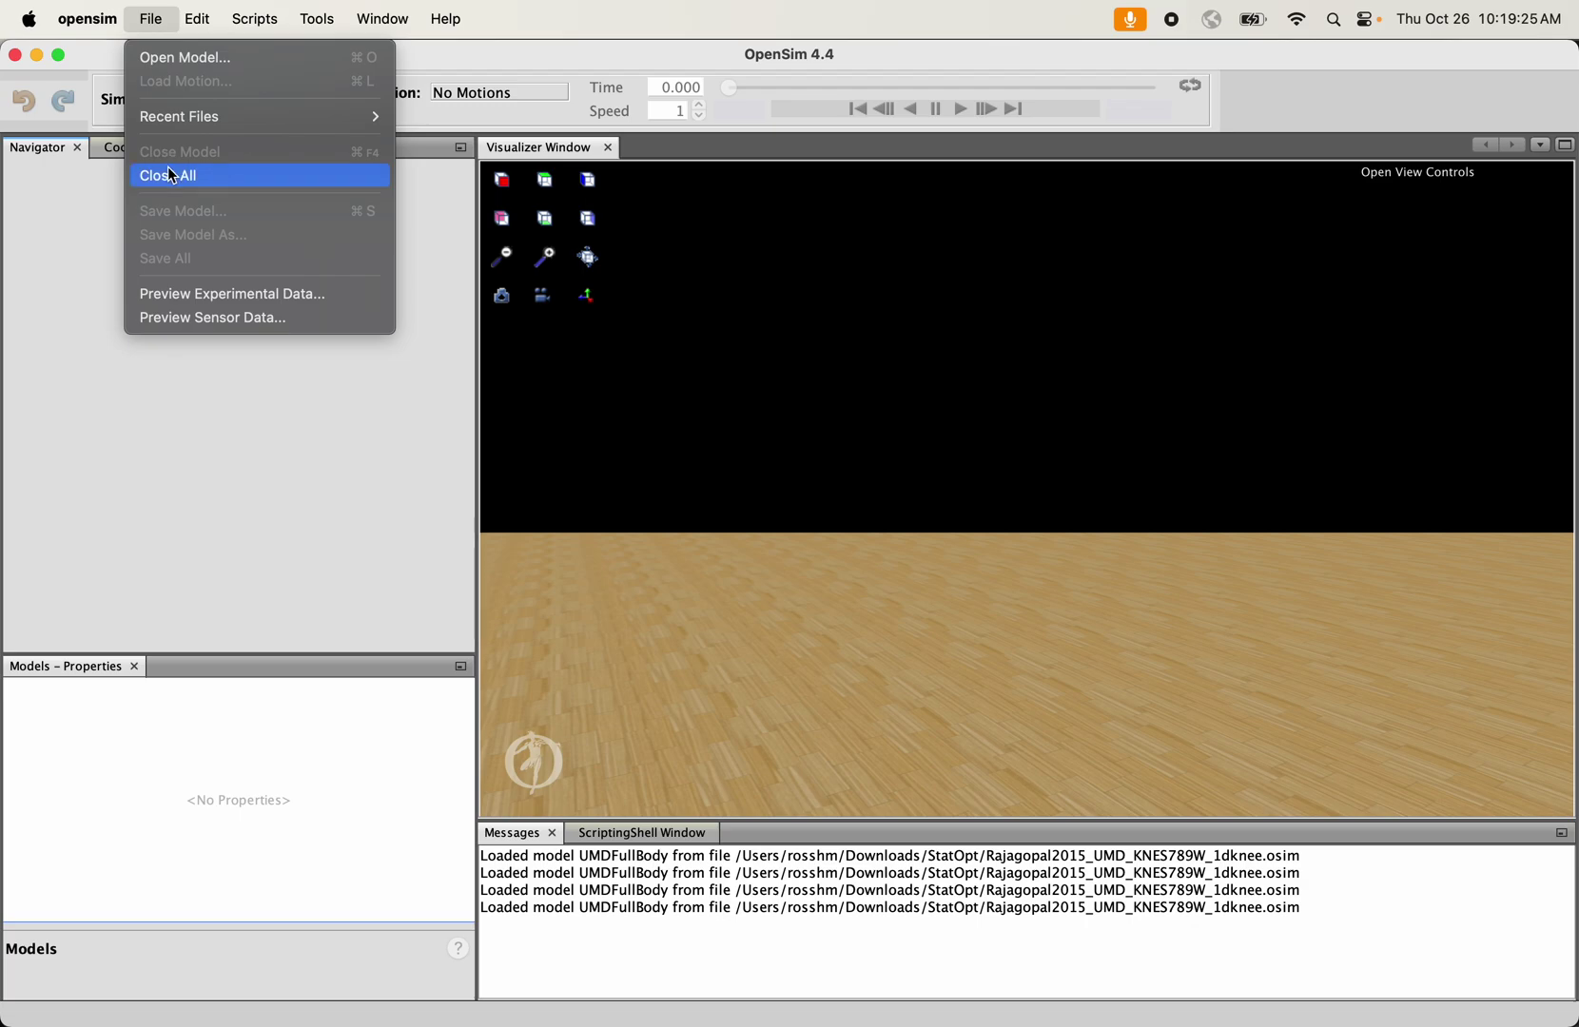
mouse_move(188, 111)
click(523, 113)
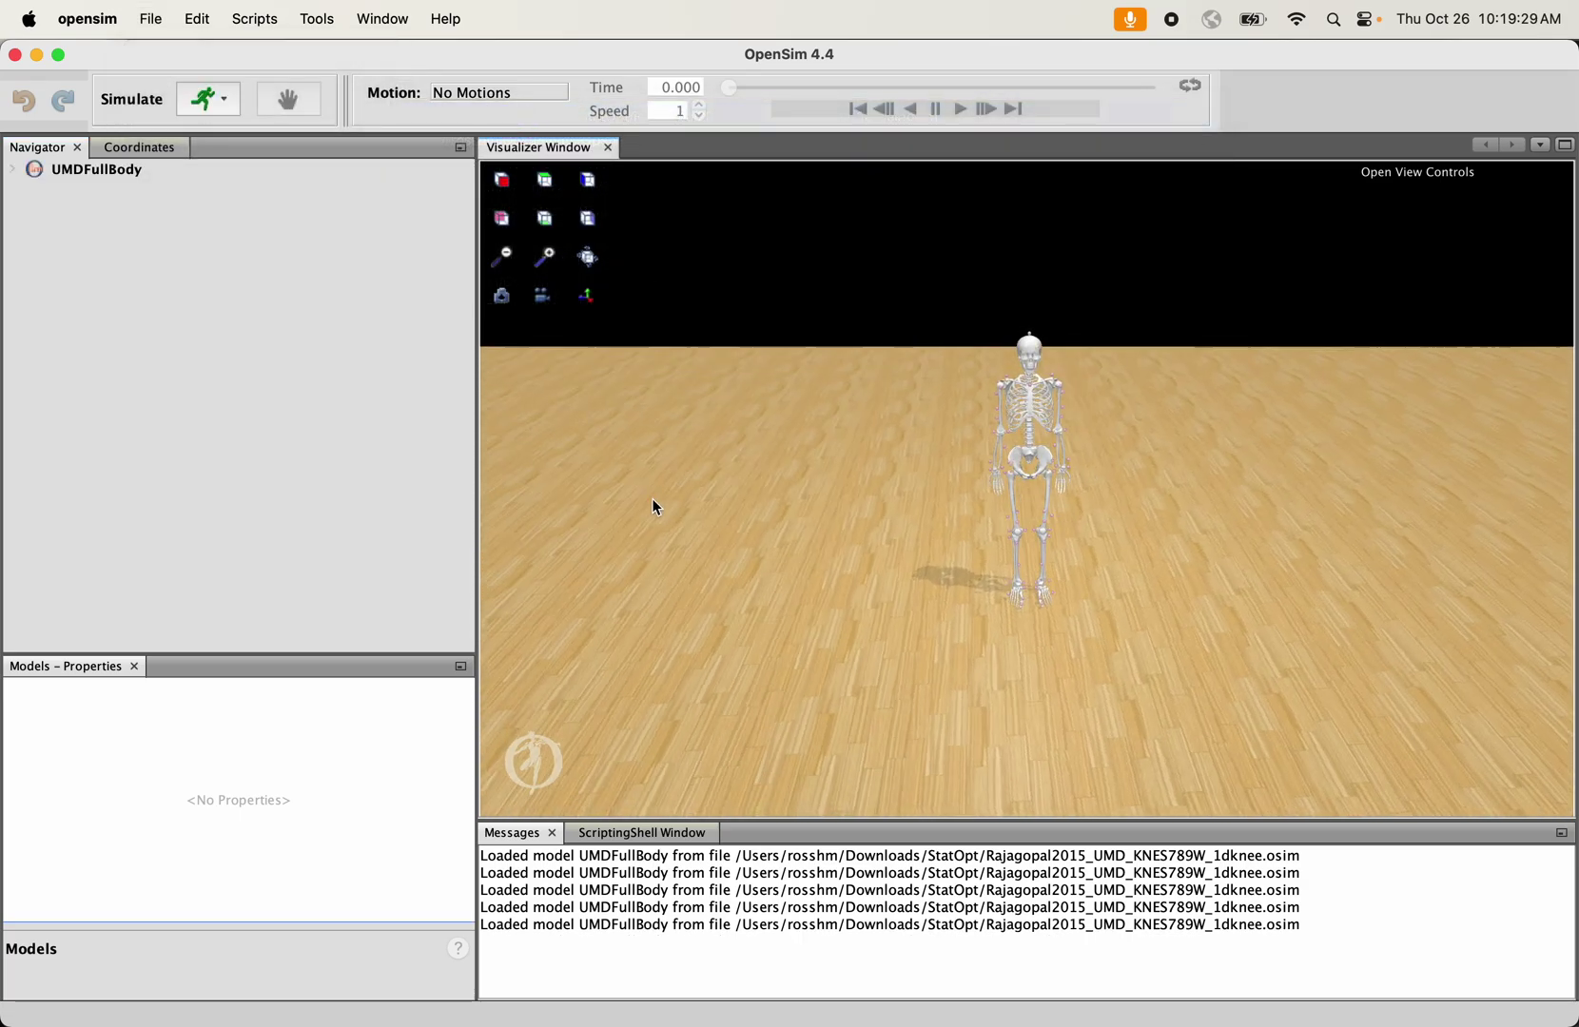
click(549, 261)
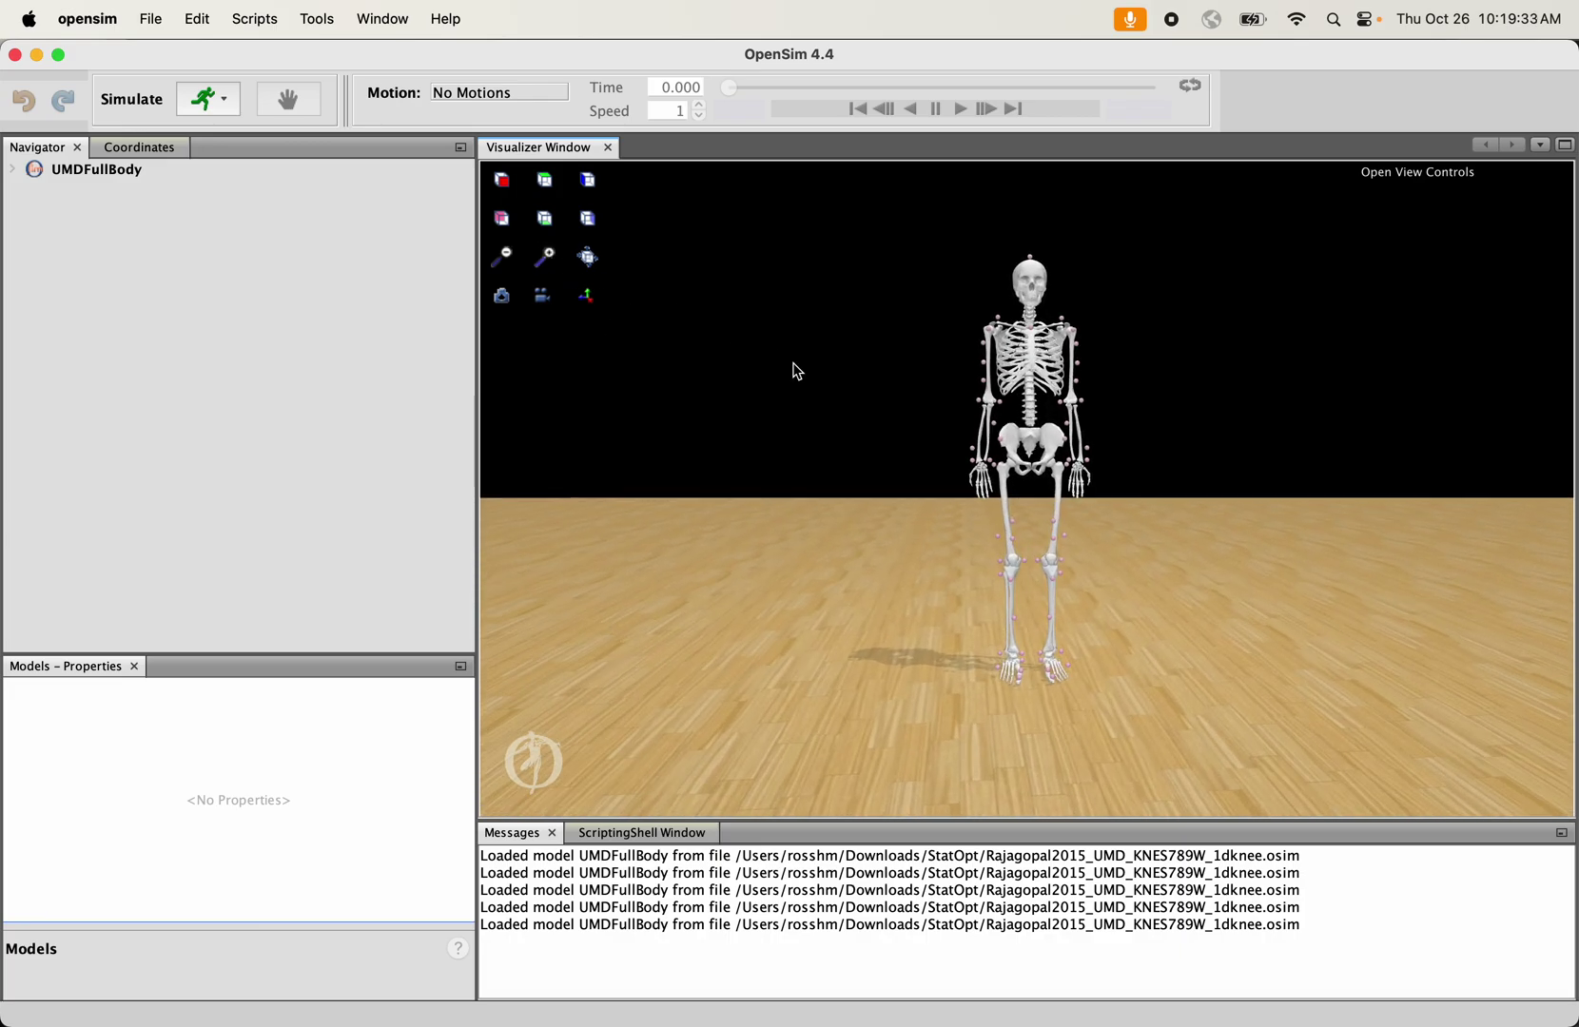
drag(793, 366, 948, 398)
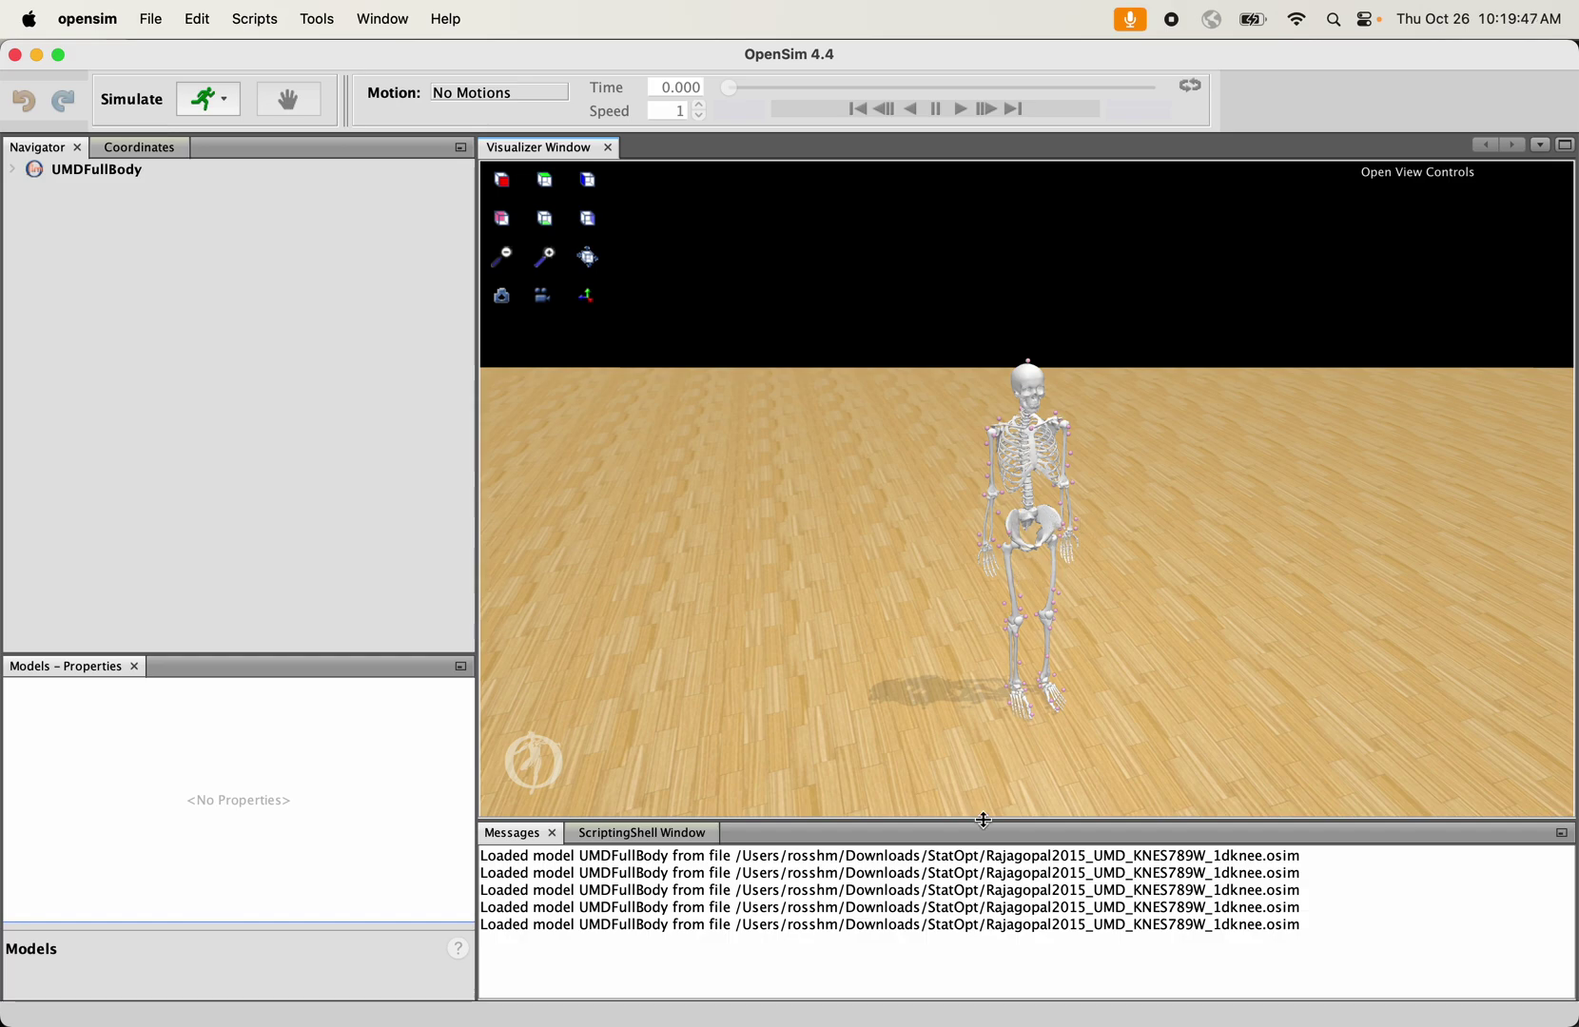
Select and review the TopOfHead marker definition in the model file
click(1160, 974)
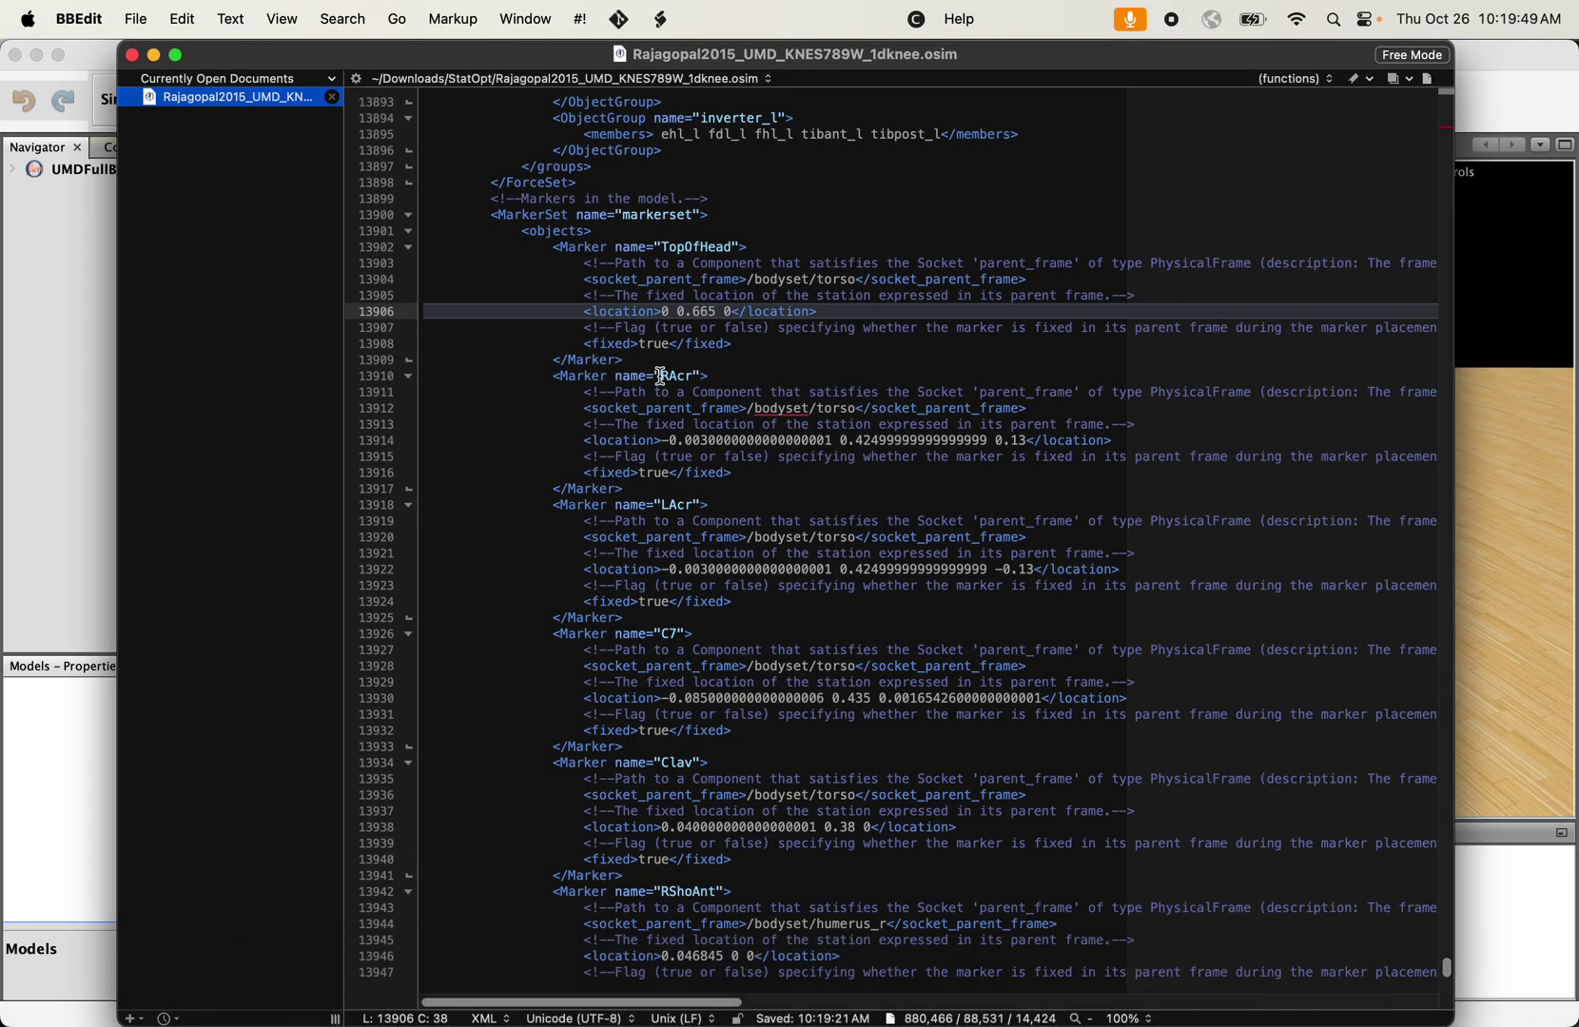
drag(632, 361, 549, 250)
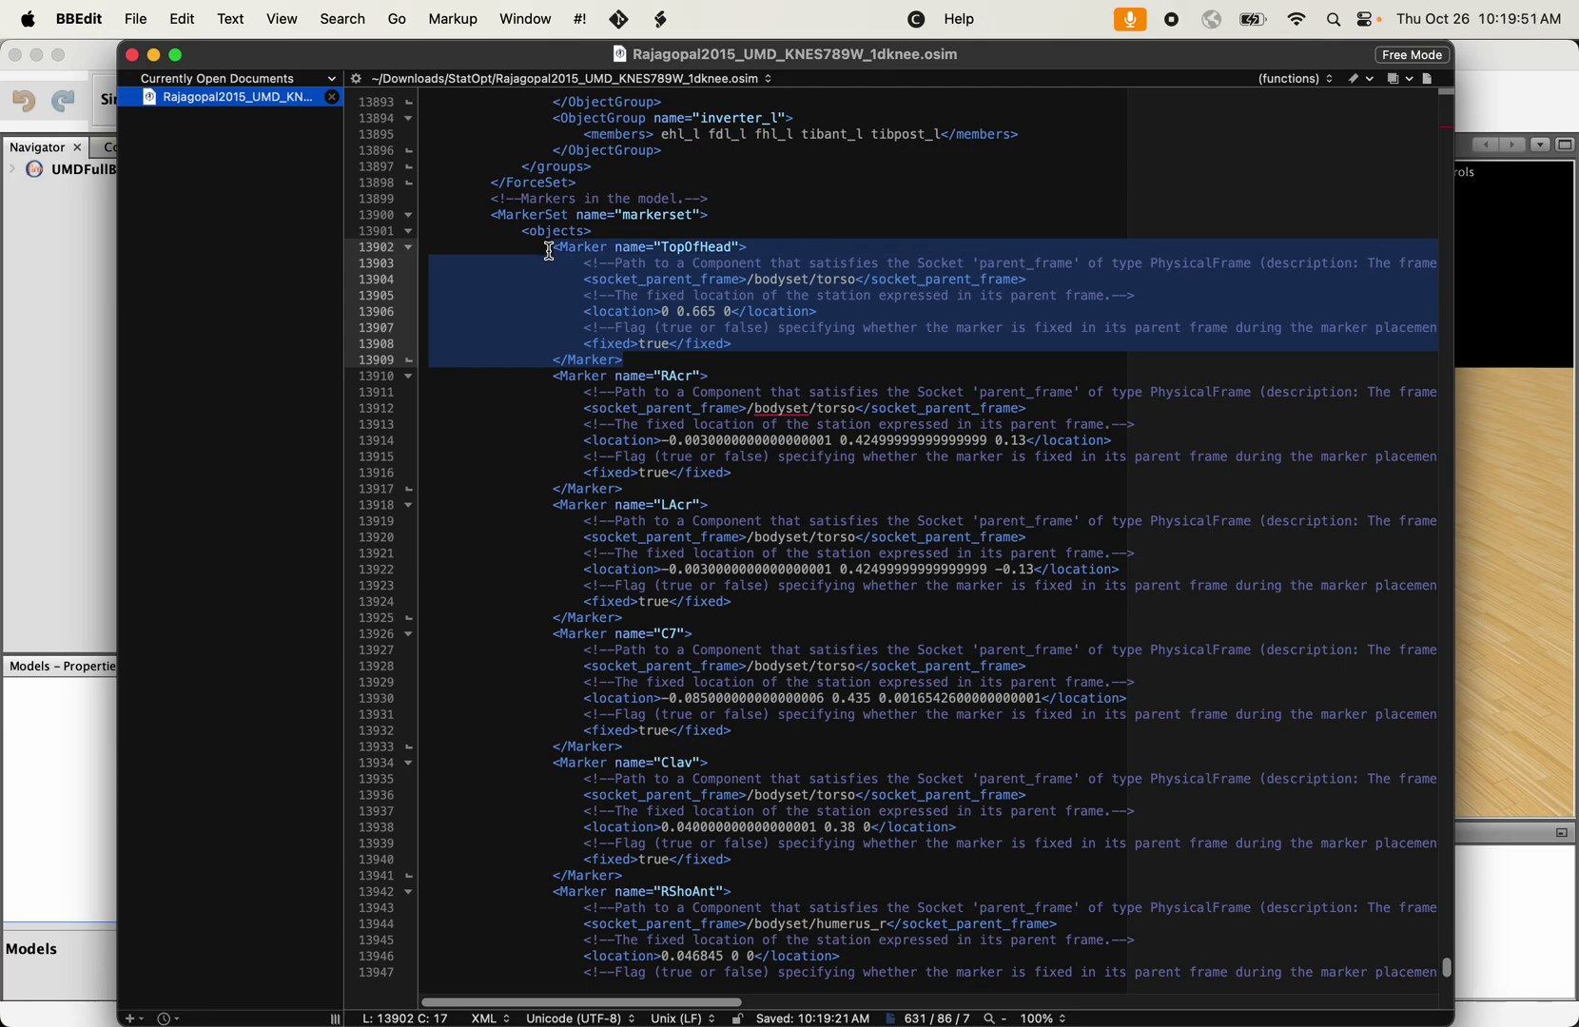
click(733, 469)
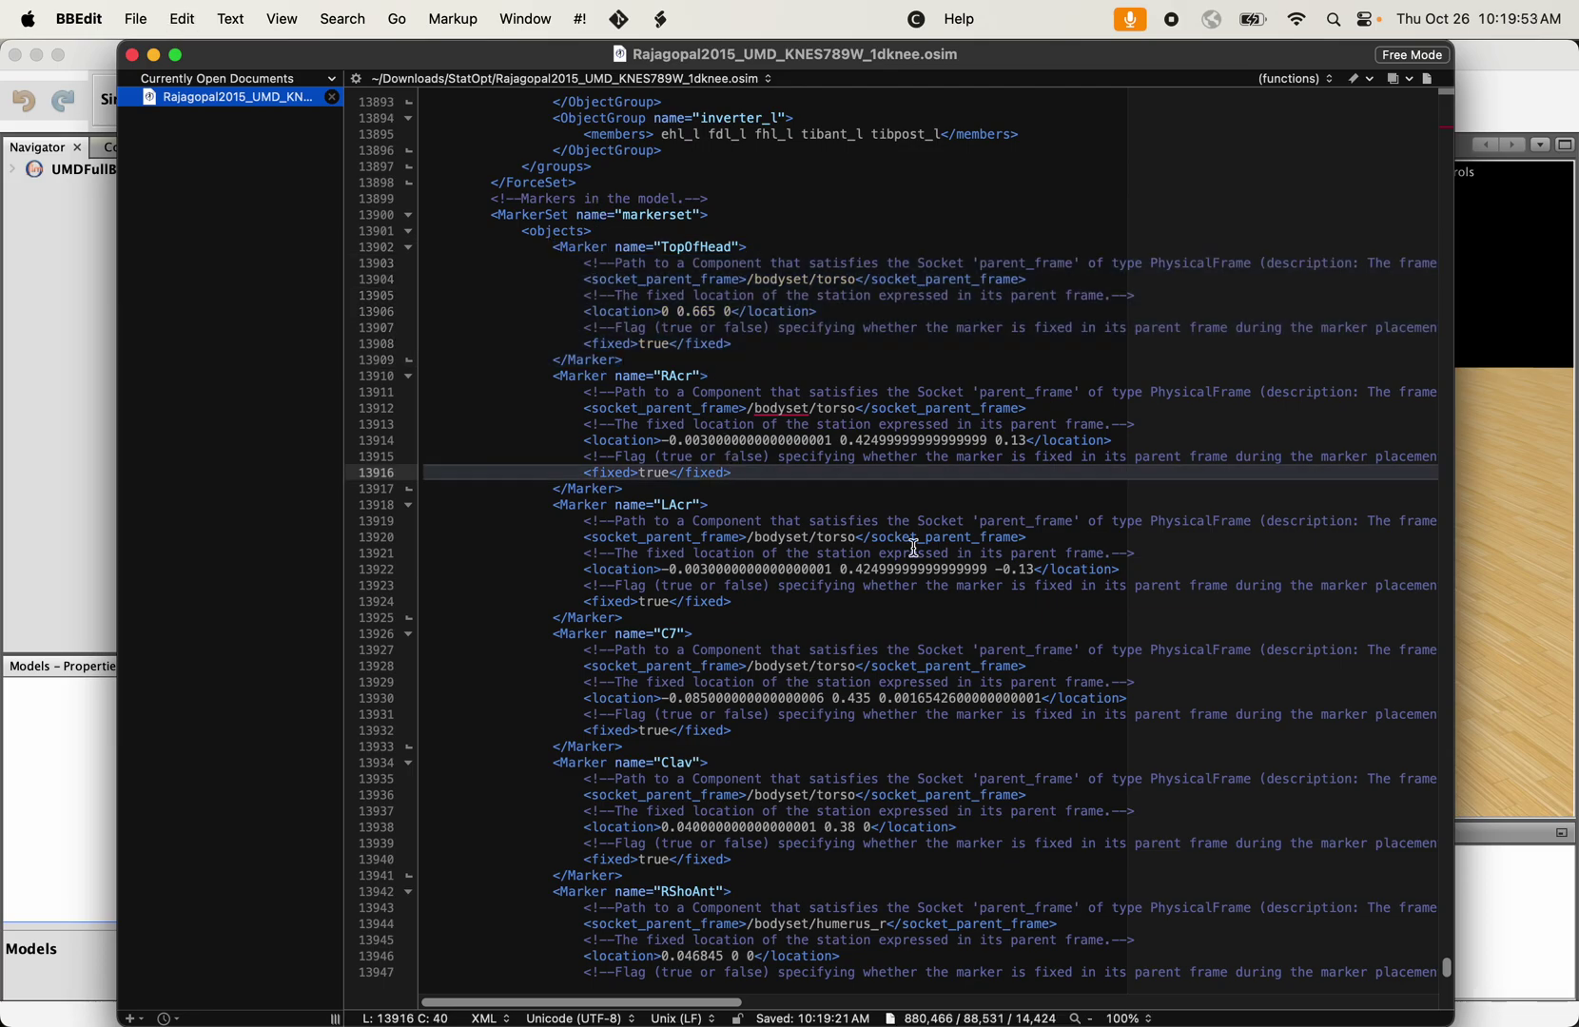
Inspect the RArmDis marker's humerus body and location values, then return to OpenSim
scroll(914, 548, down, 10)
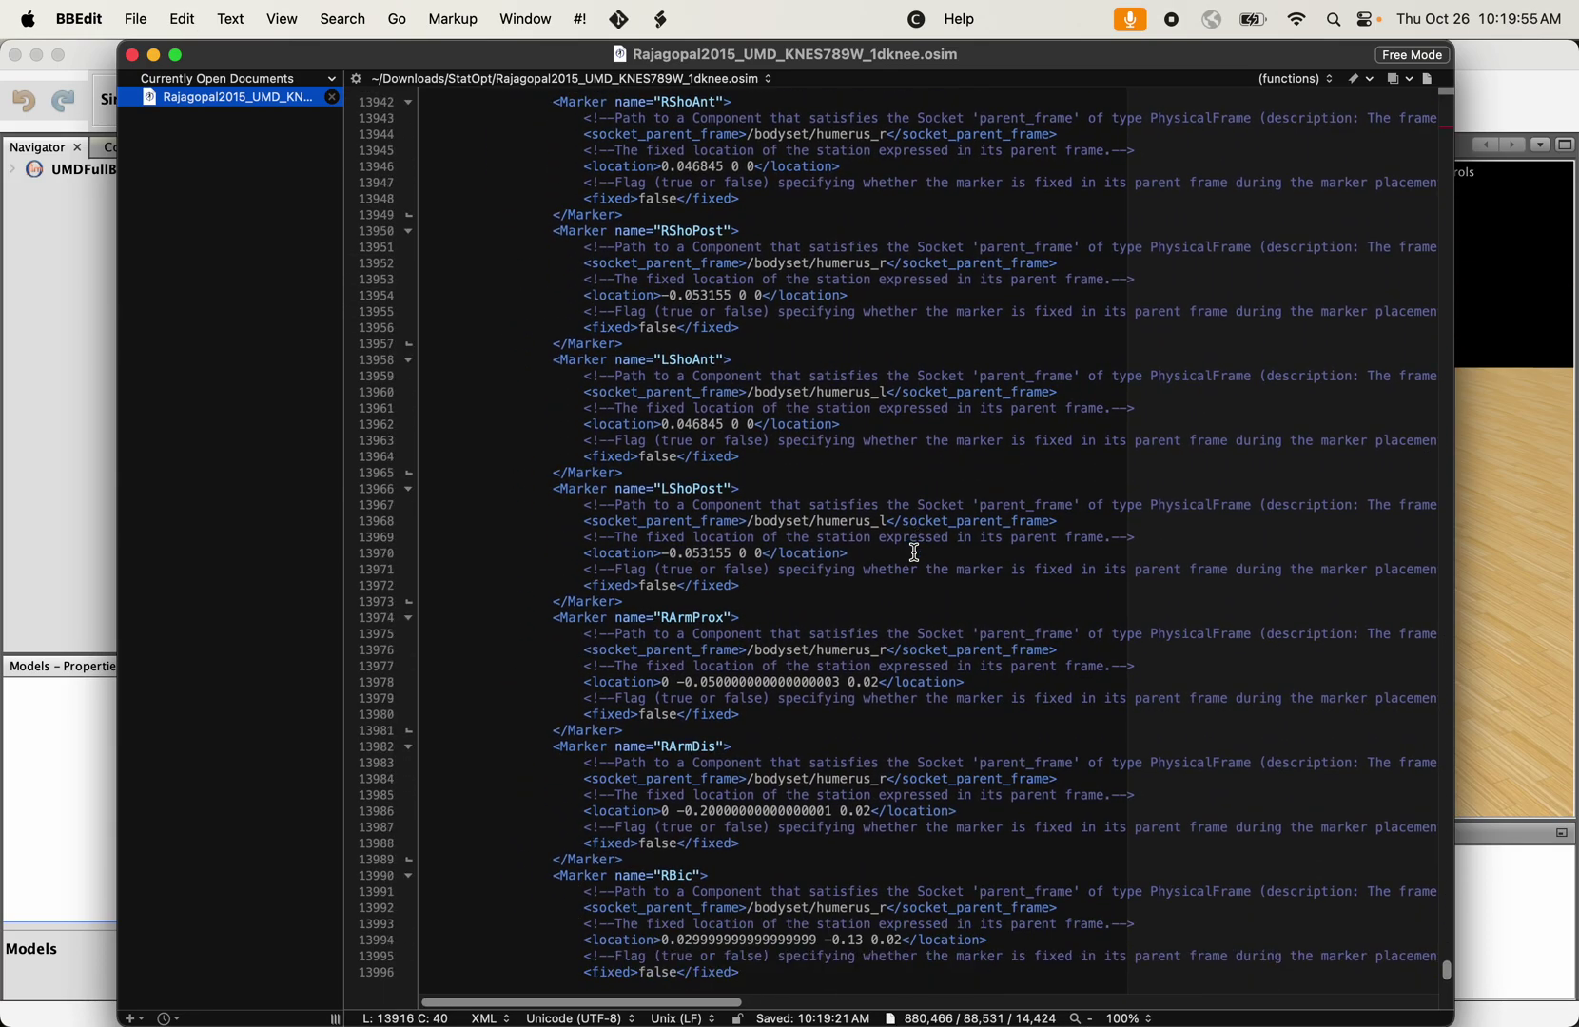
scroll(914, 552, down, 2)
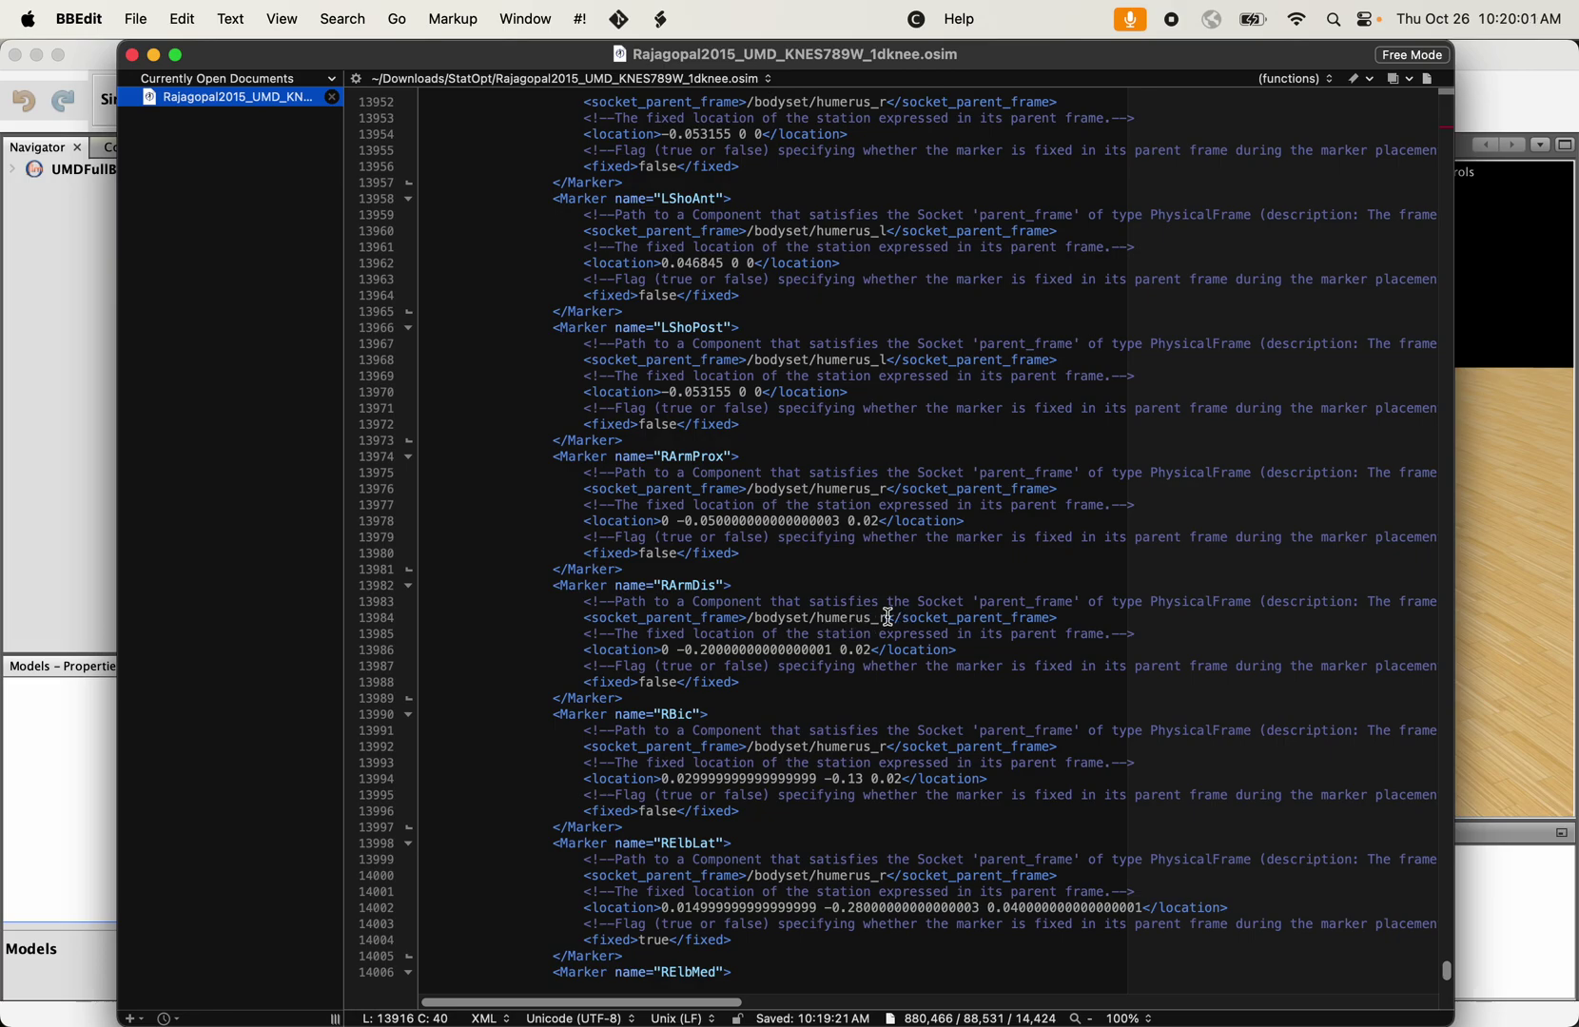
drag(889, 617, 751, 659)
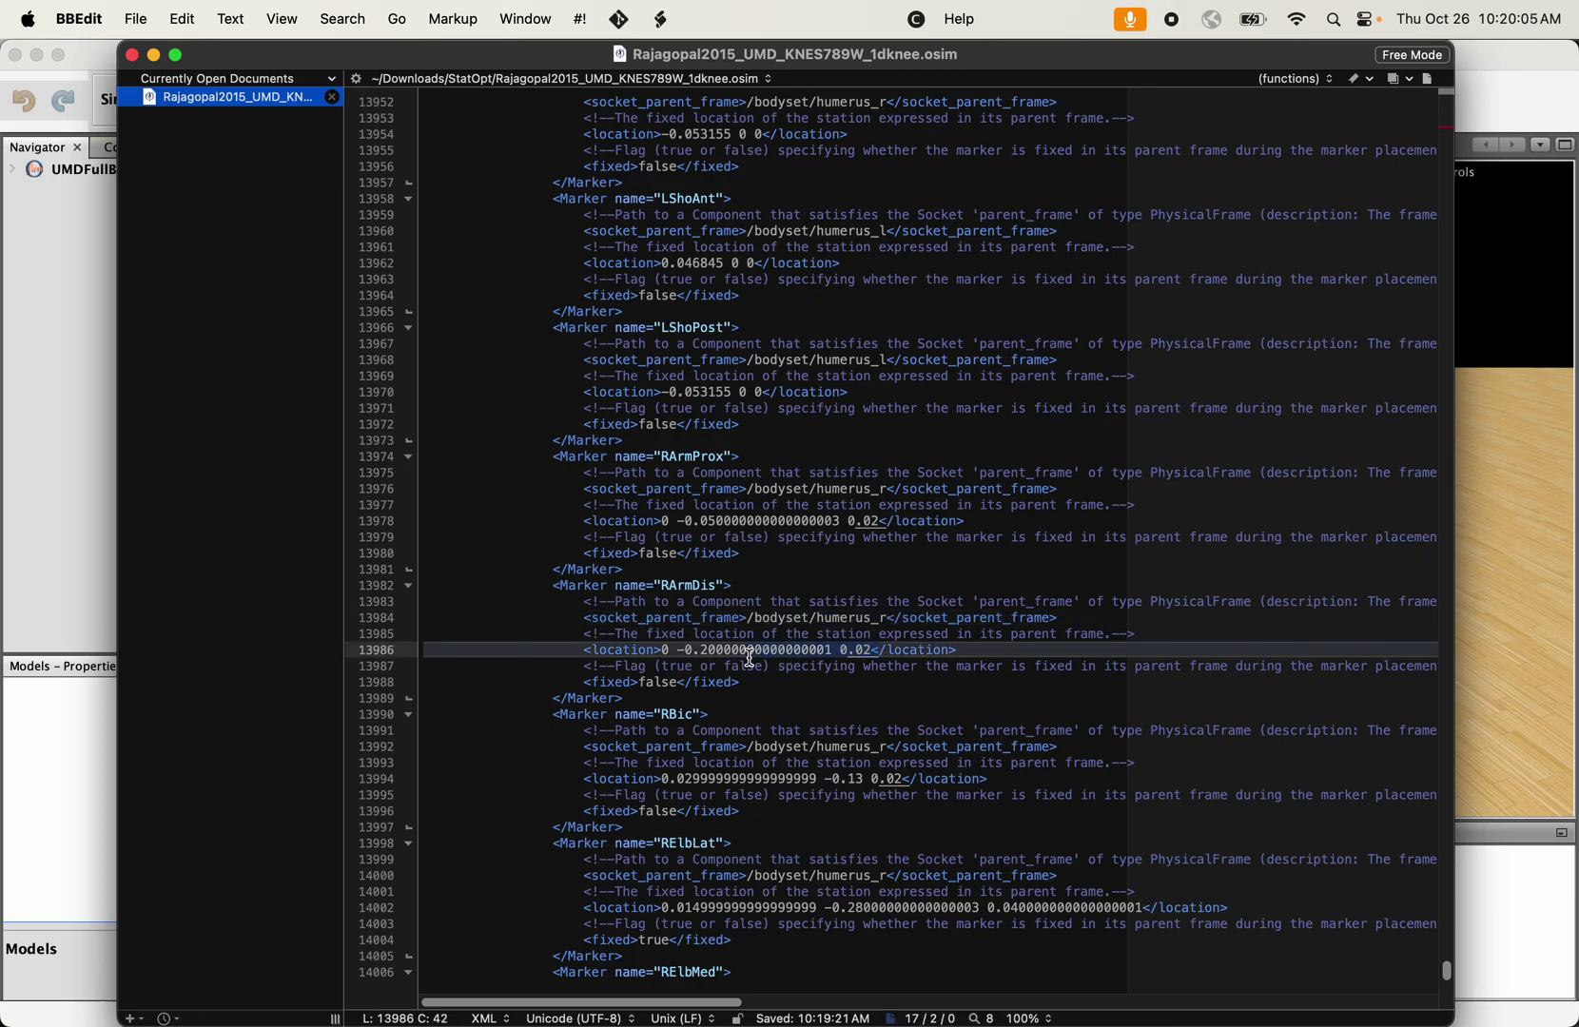
click(760, 661)
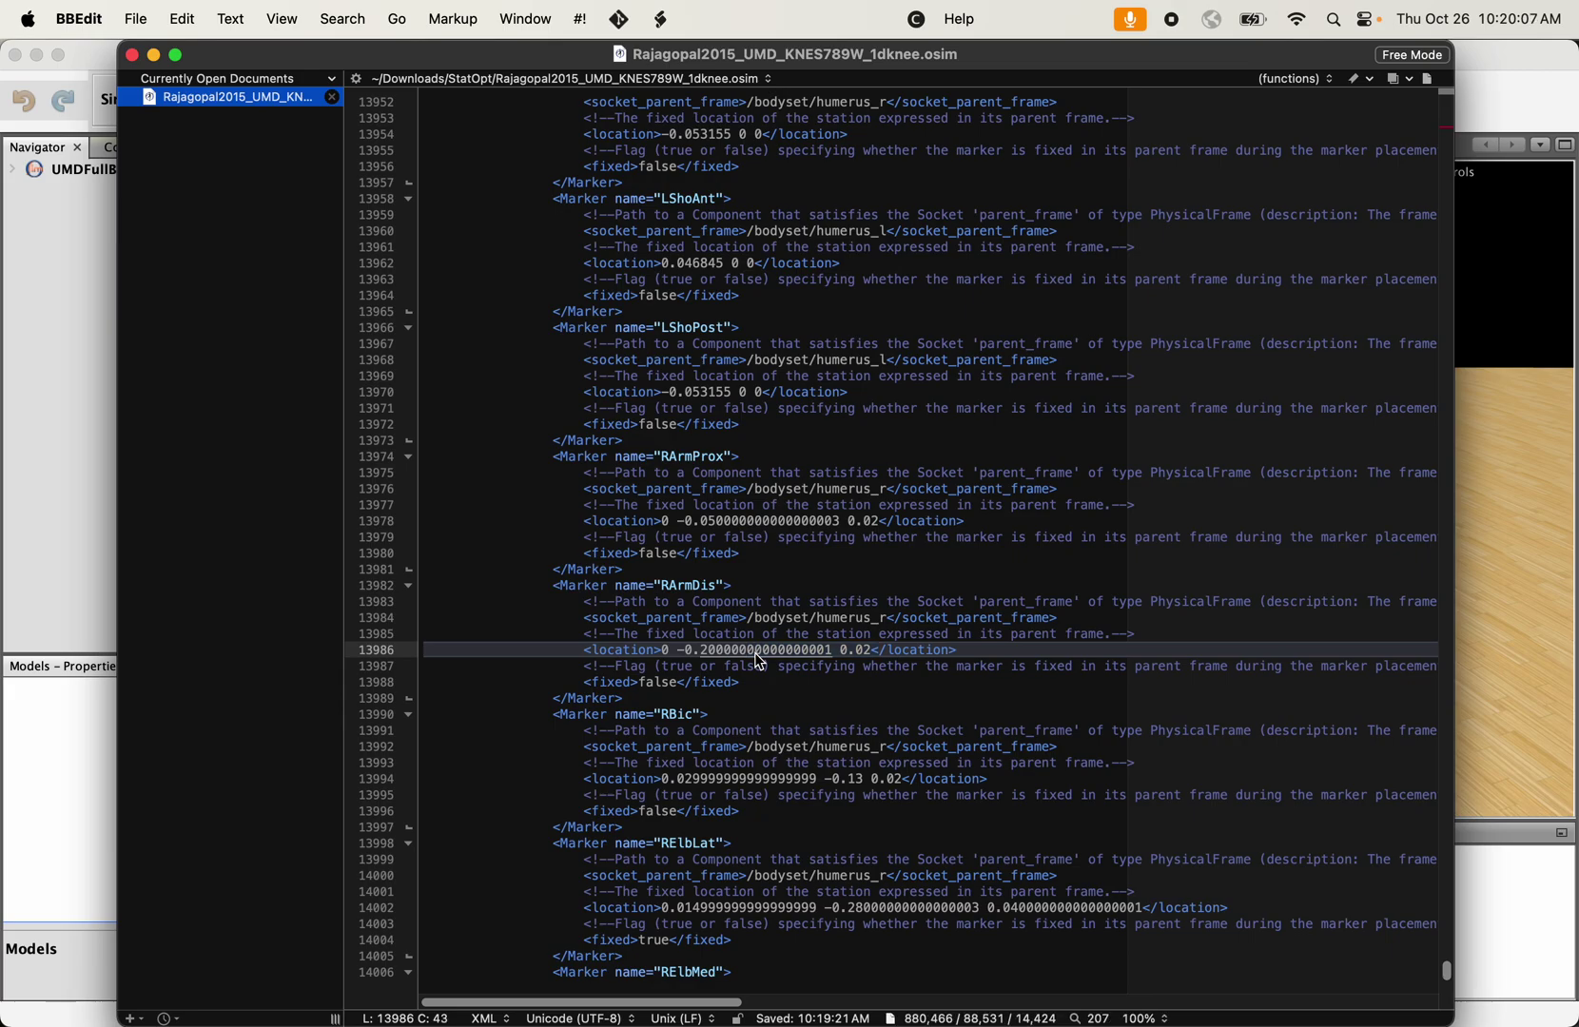
double_click(719, 651)
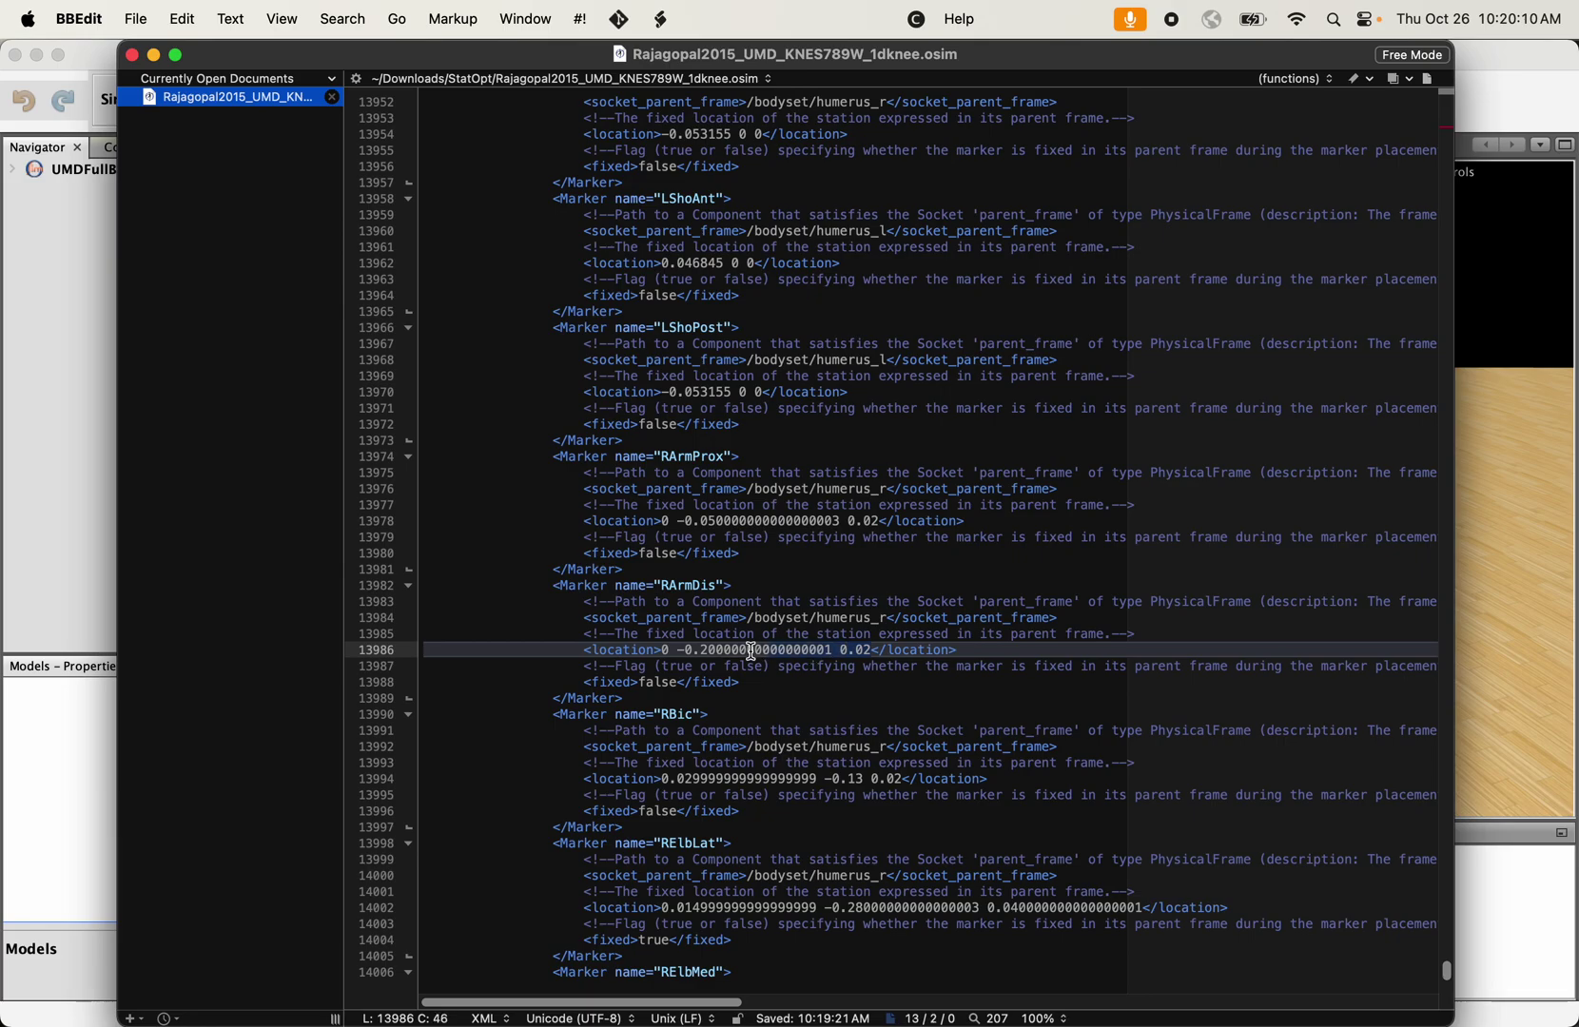
click(717, 651)
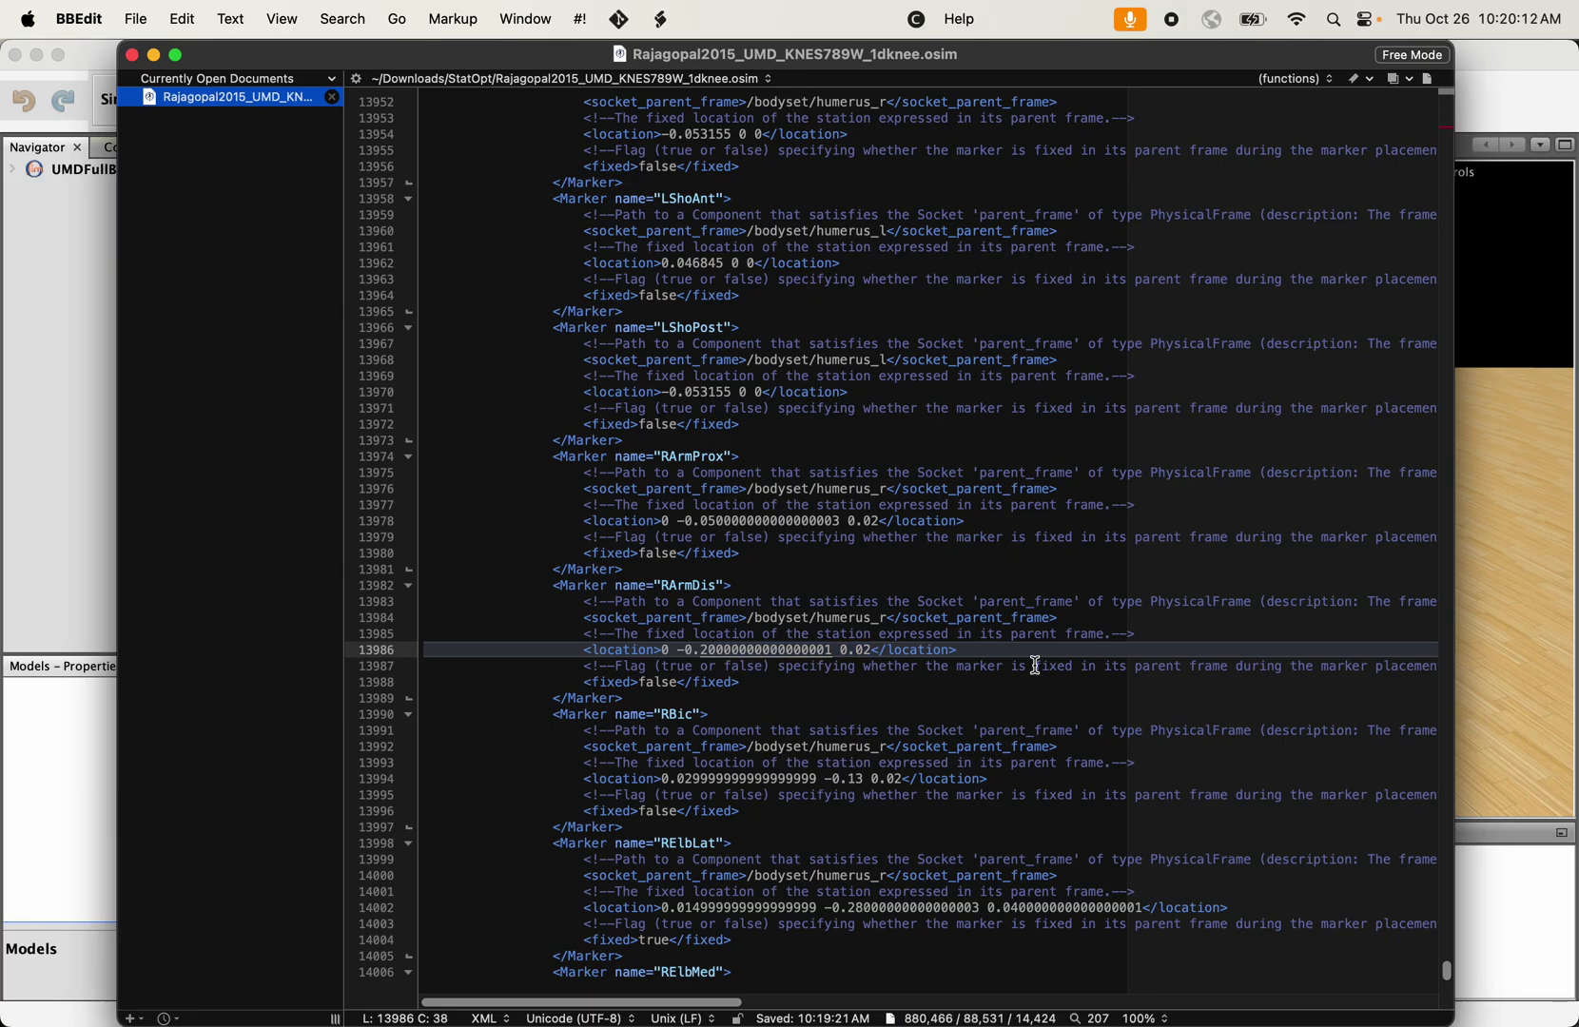
click(1531, 554)
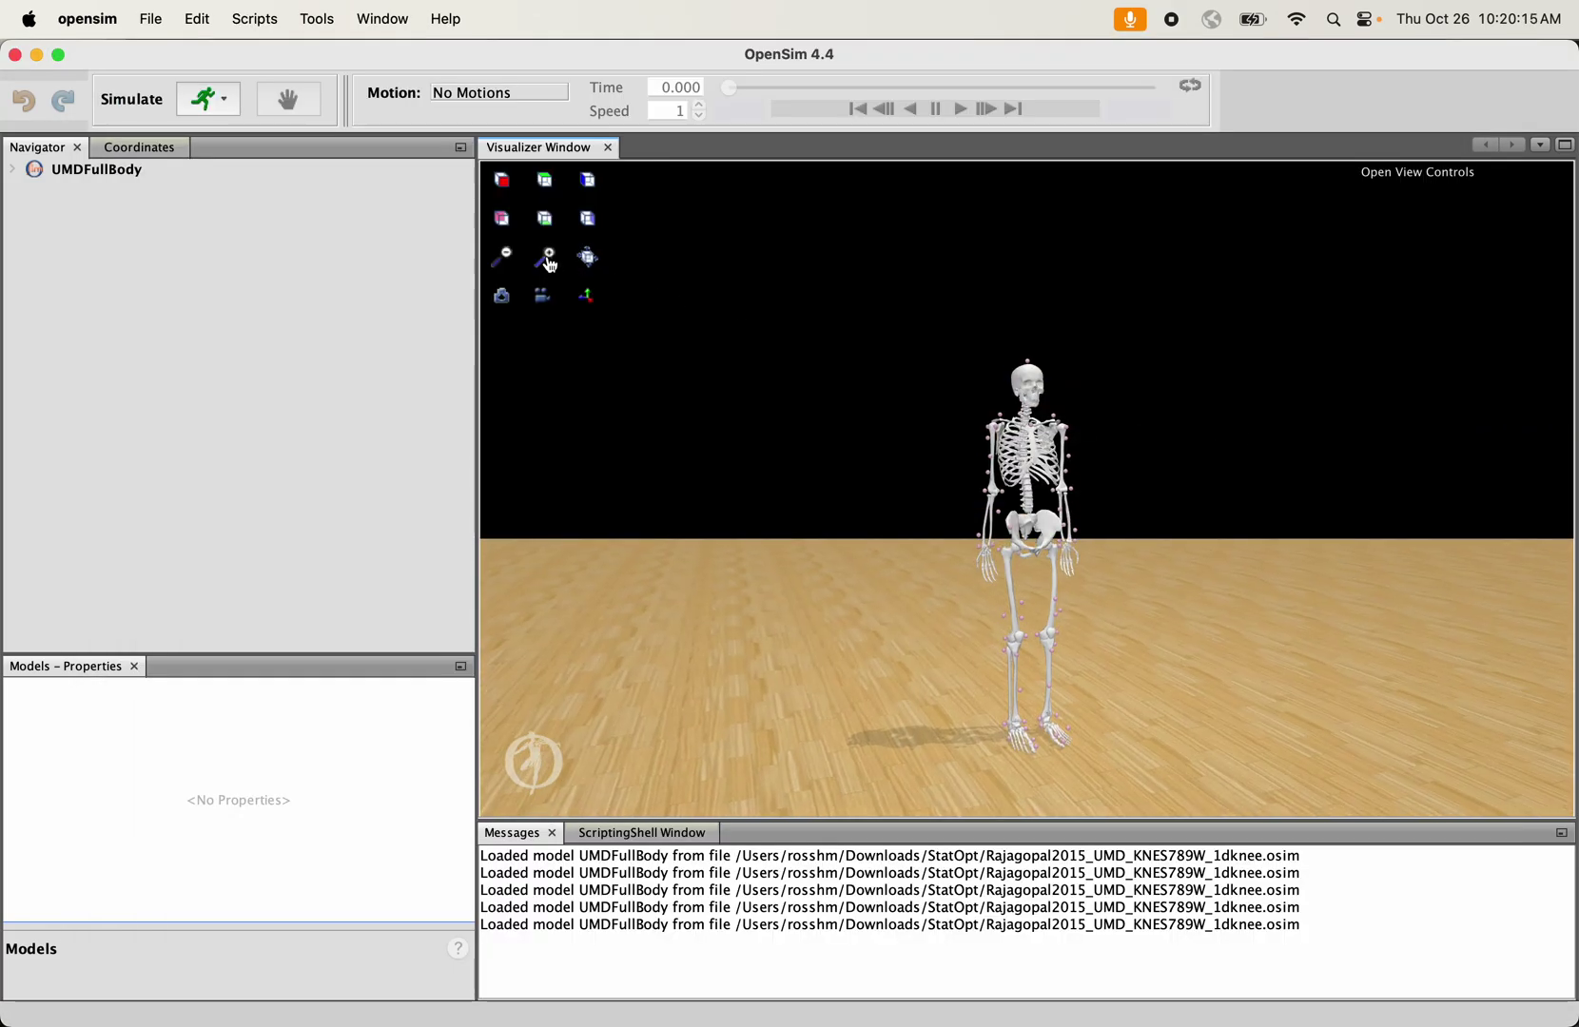
Zoom in, reframe, and rotate the 3-D view so the skeleton faces front-on
click(546, 258)
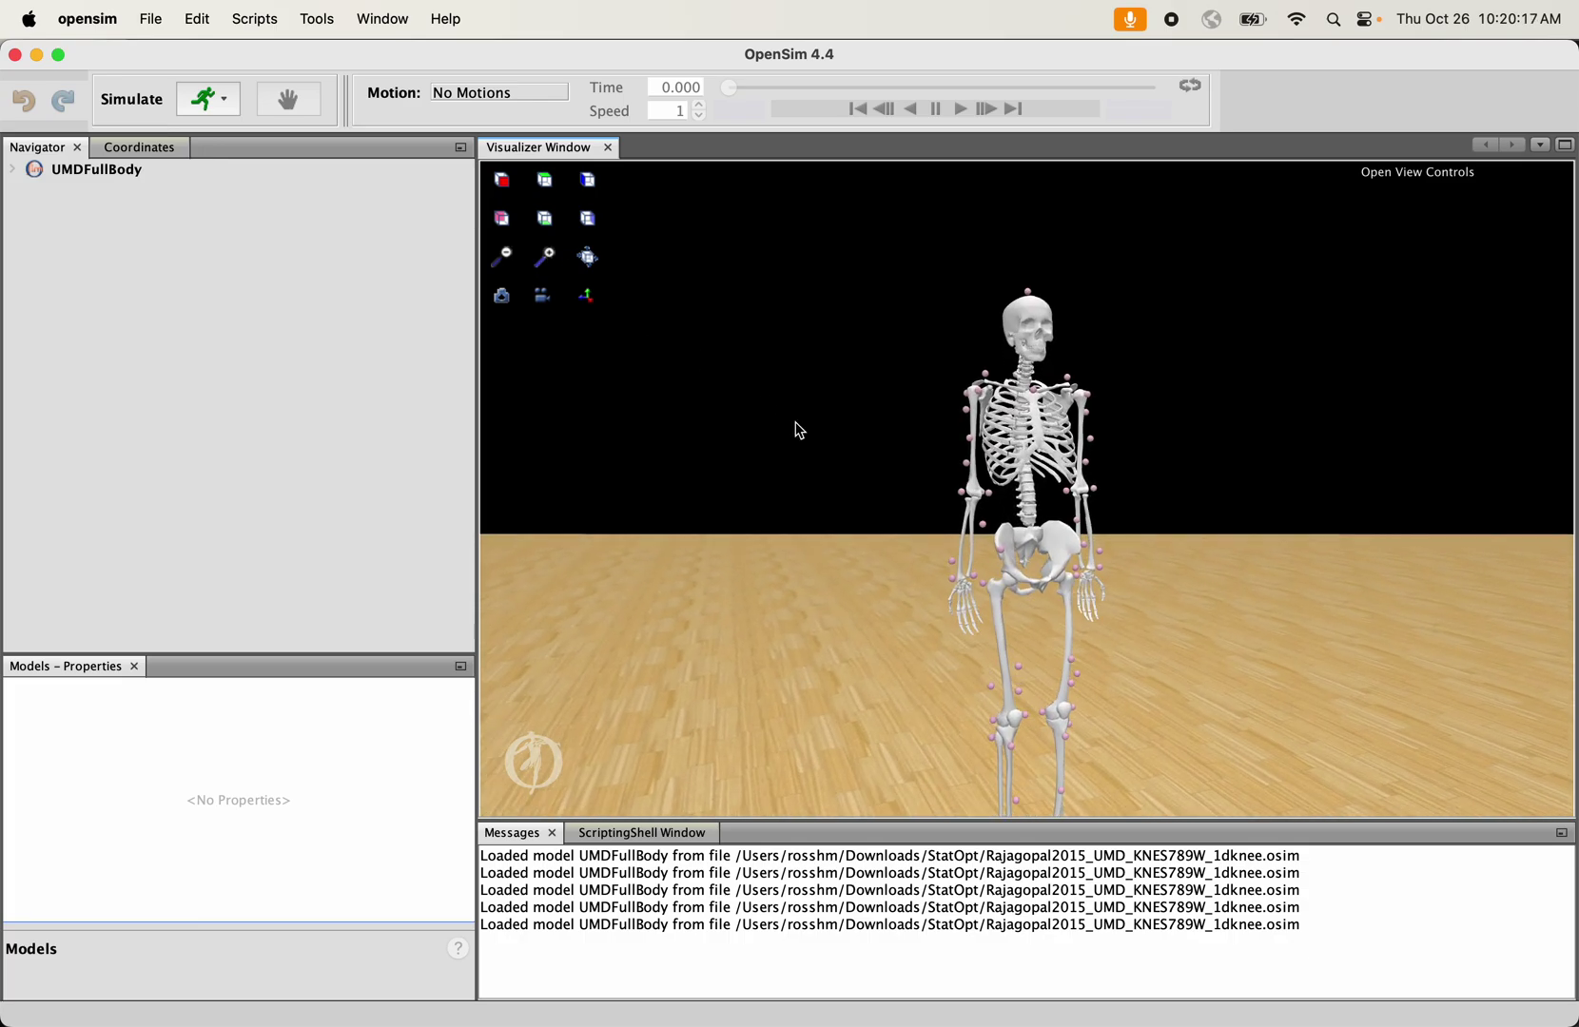
drag(799, 431, 793, 372)
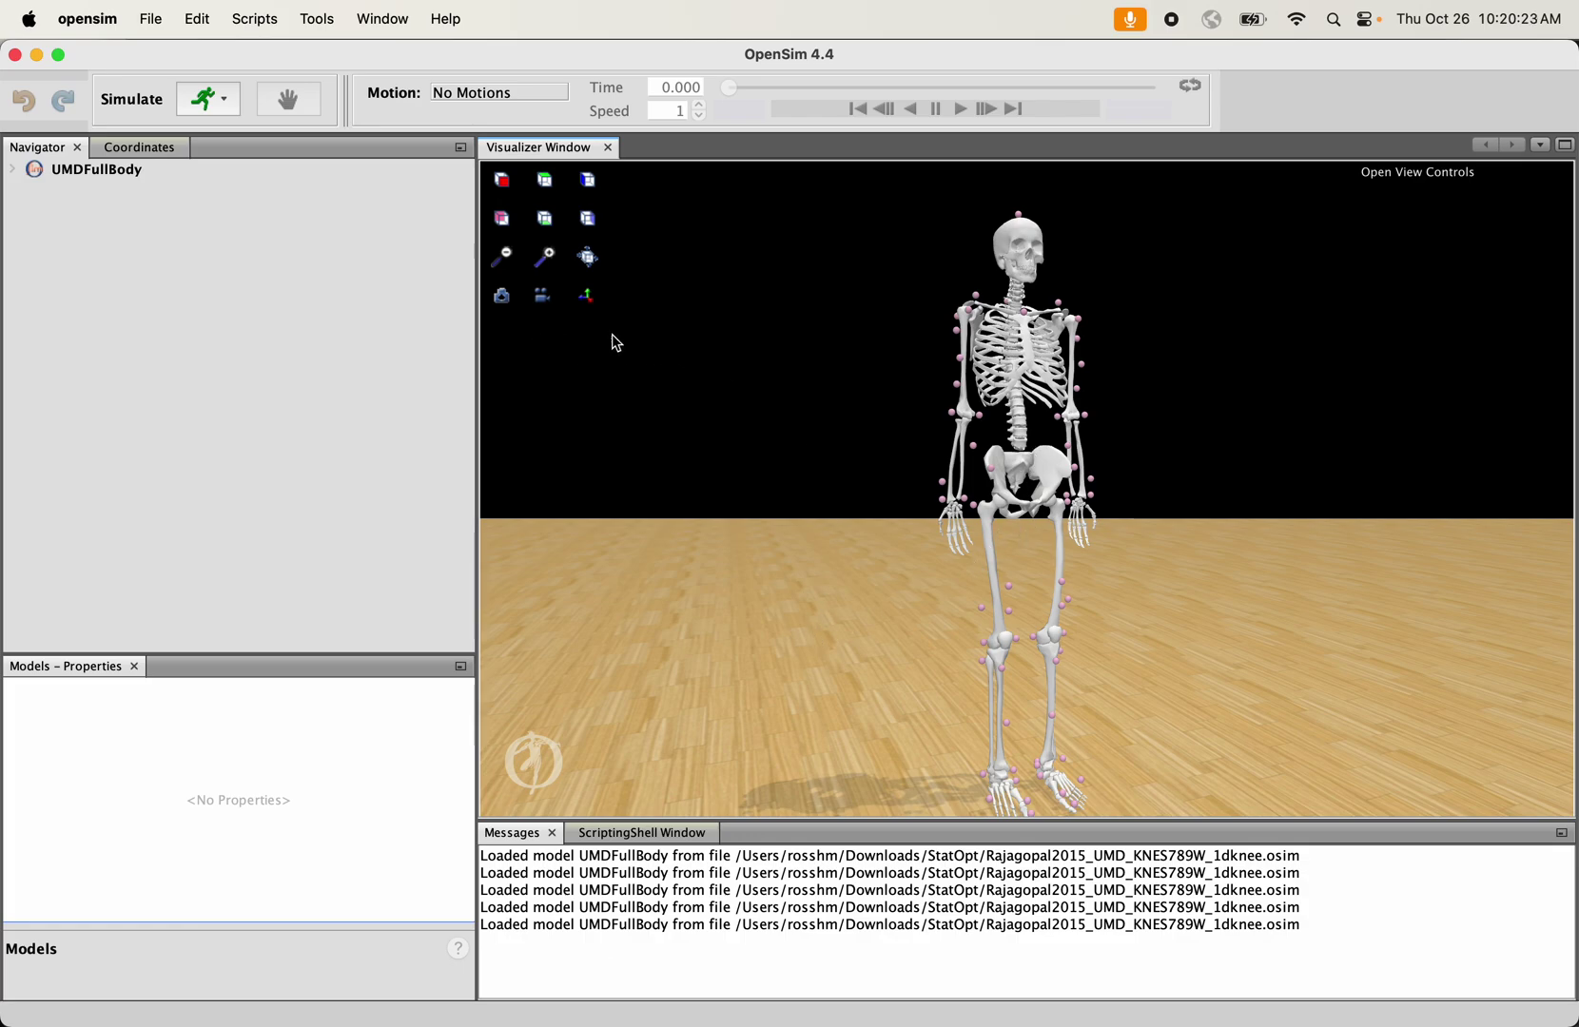
drag(617, 343, 963, 564)
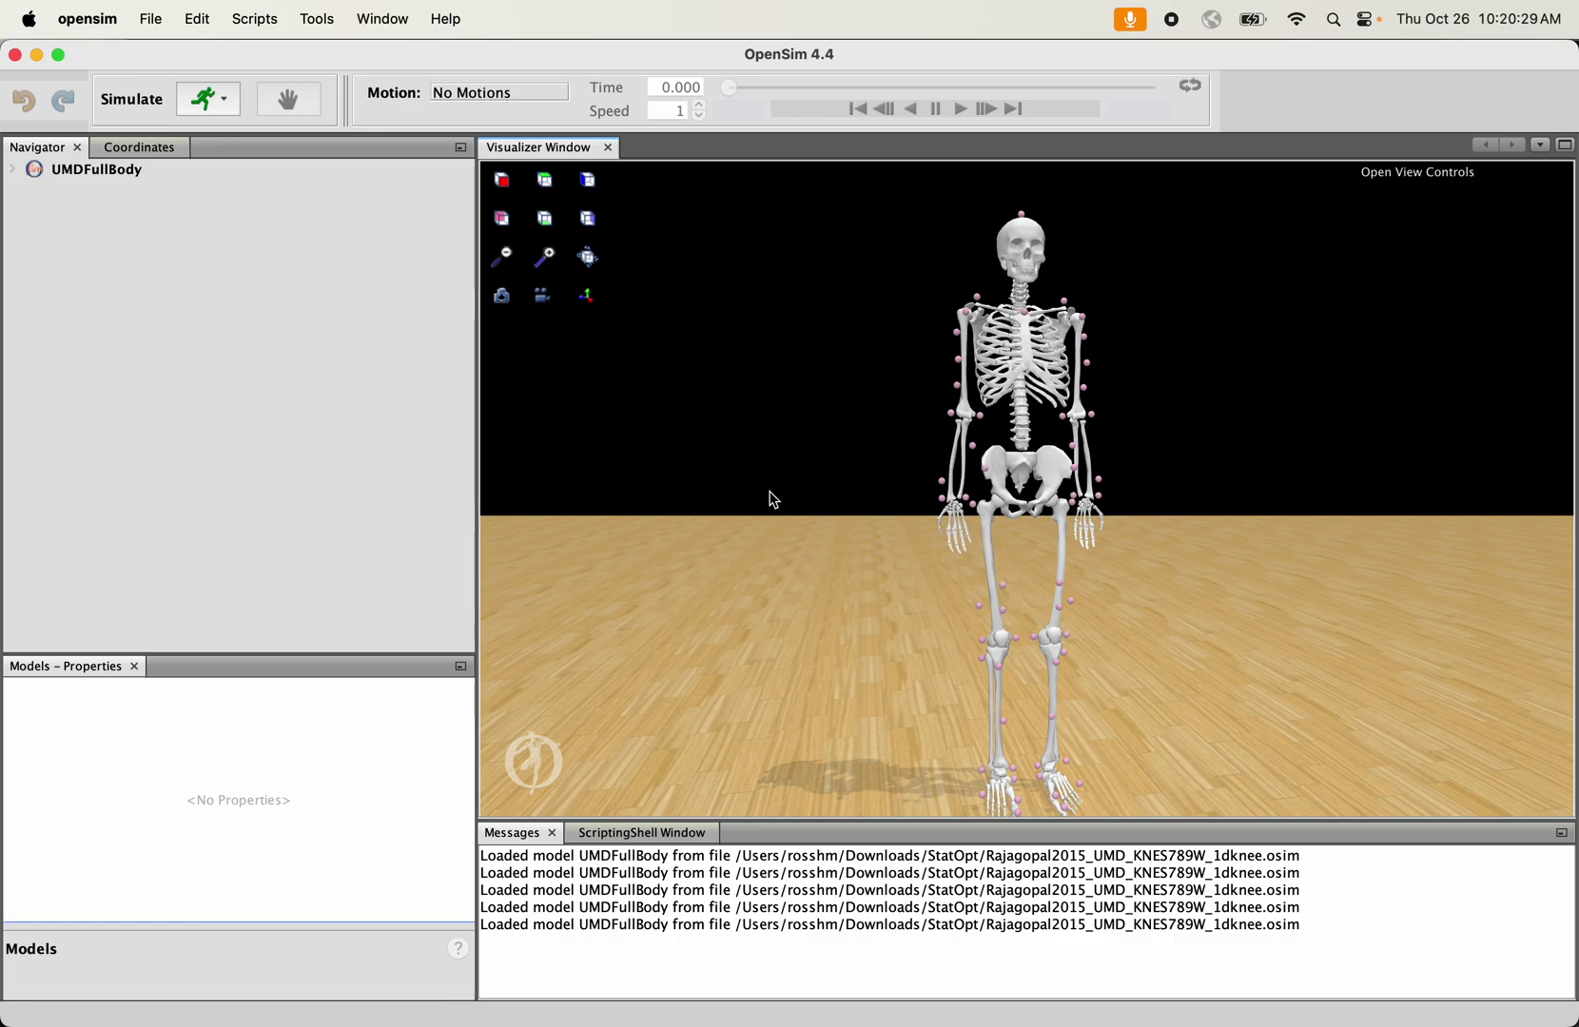
Turn on Show Axes for femur_r in UMDFullBody's Bodies list, orbiting the view to check them
click(13, 172)
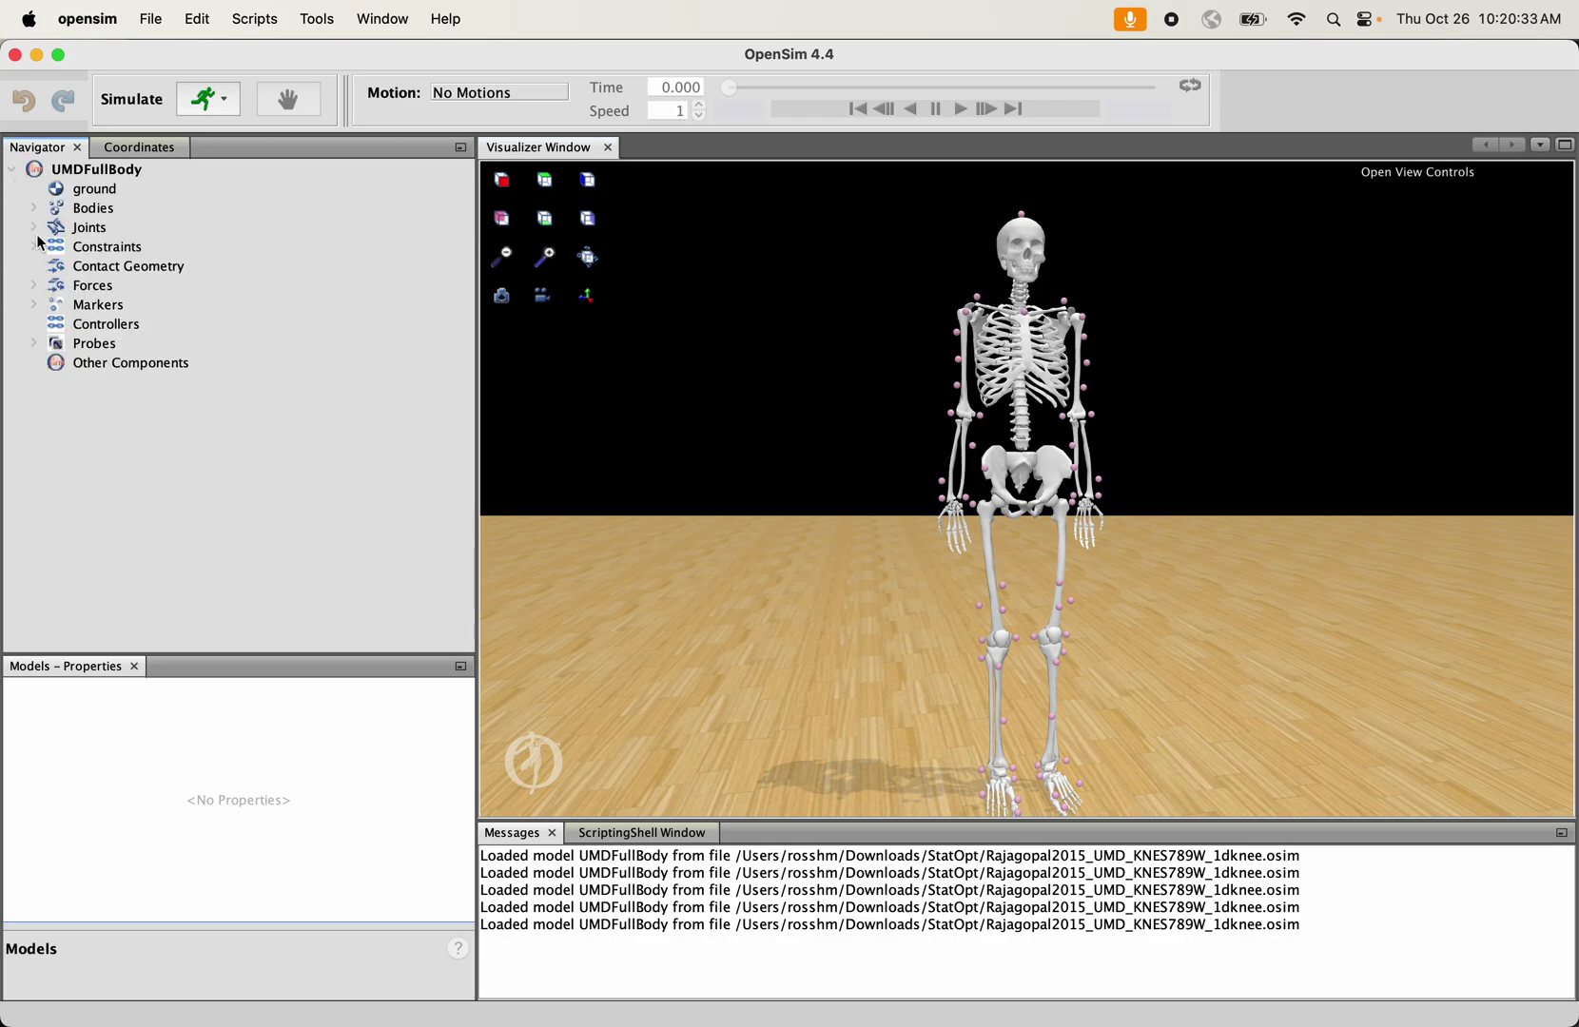
click(34, 208)
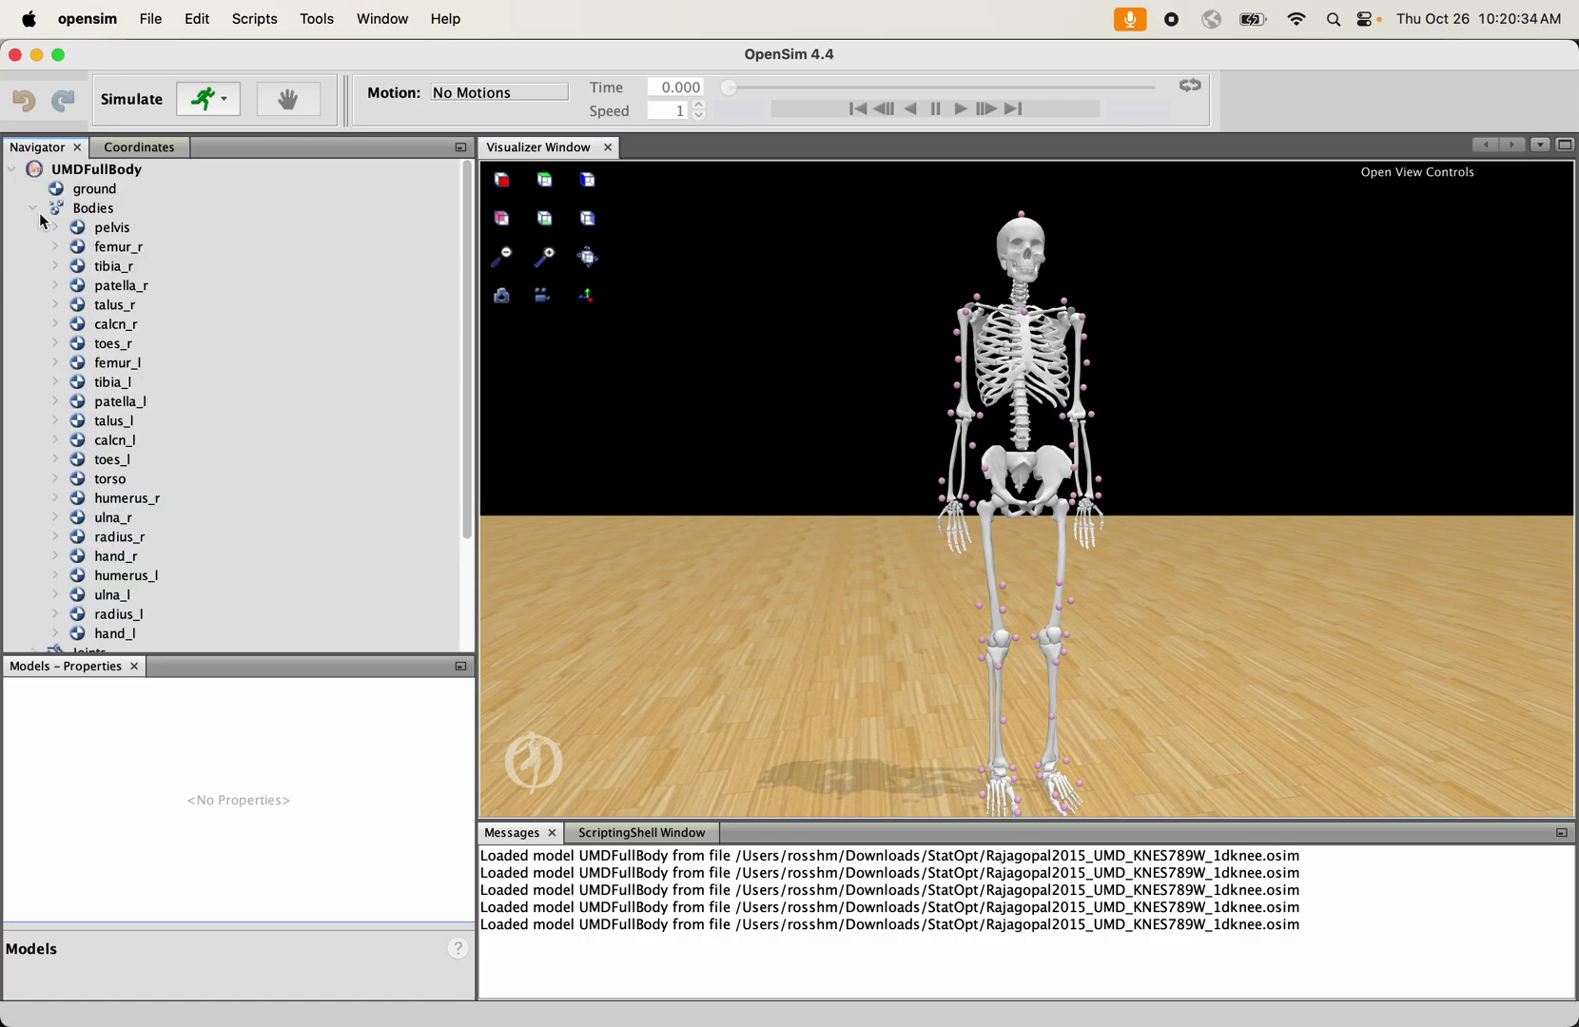
right_click(116, 246)
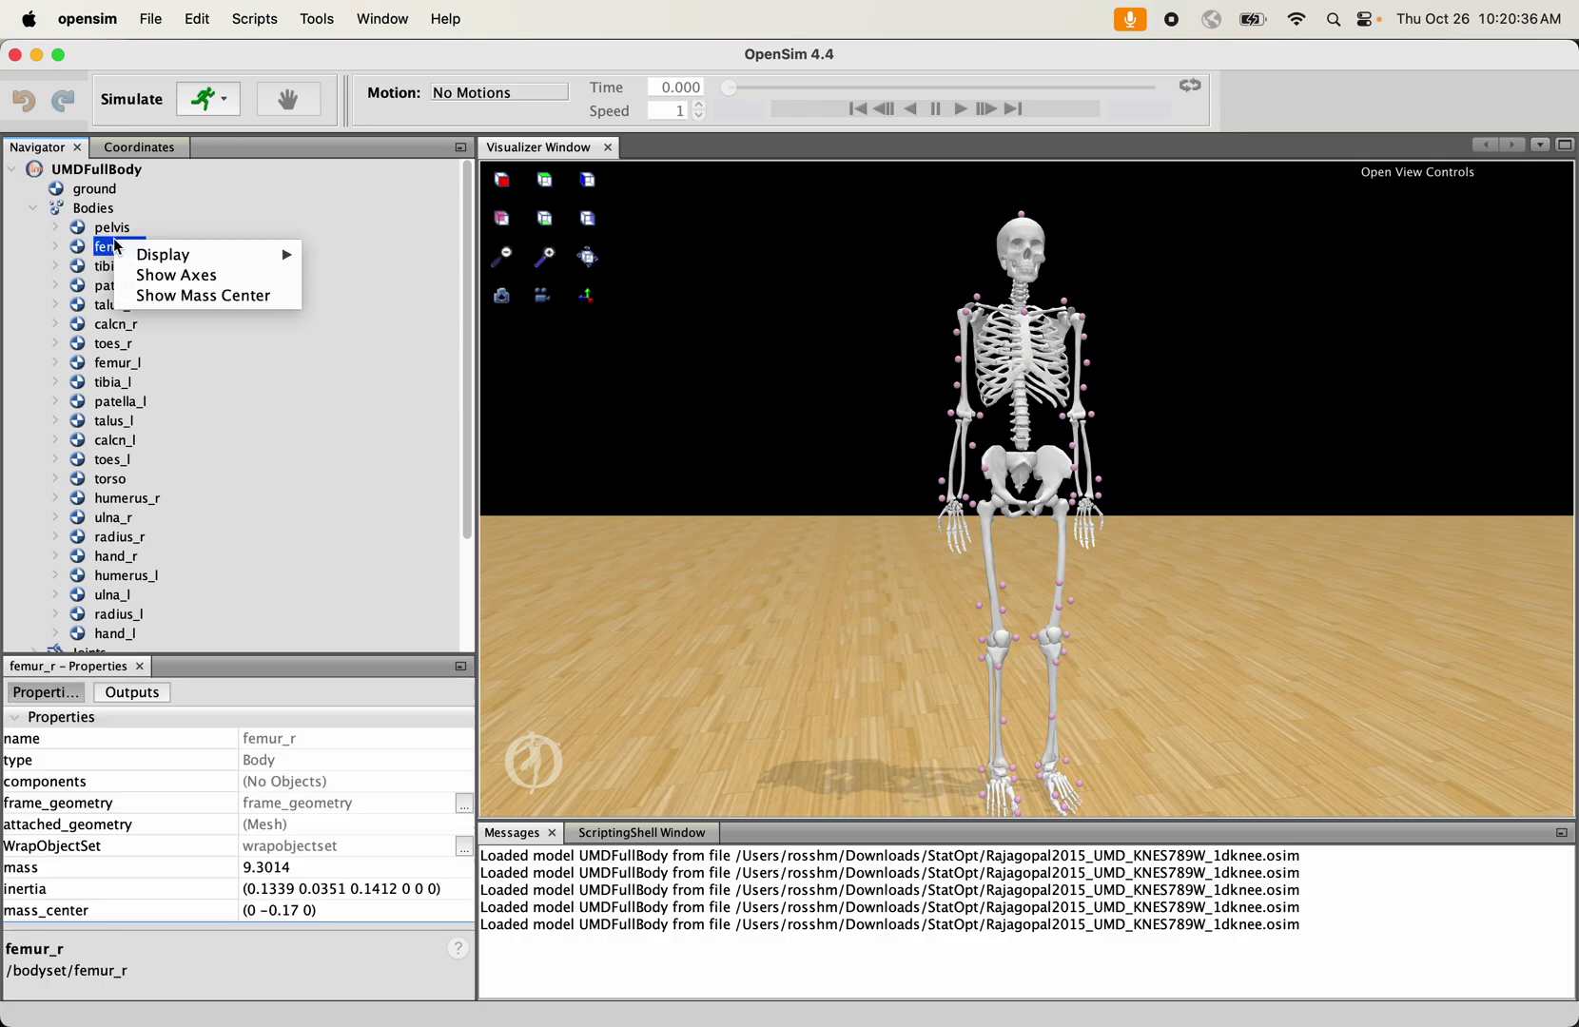
click(190, 277)
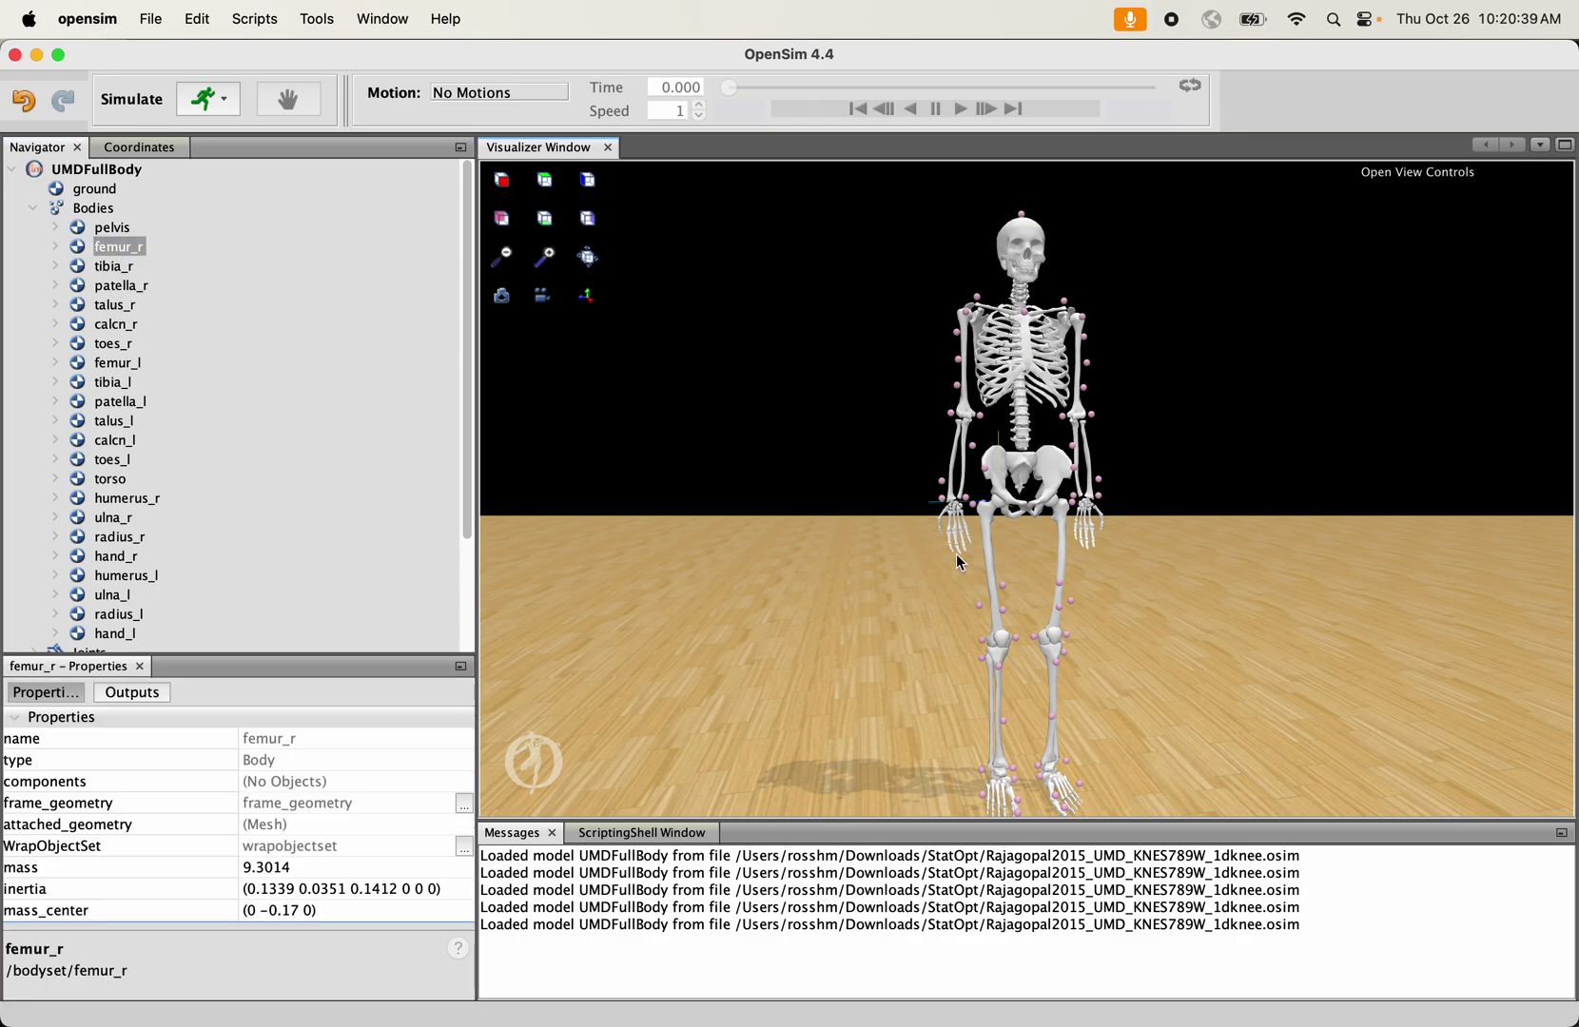
drag(956, 554, 1069, 693)
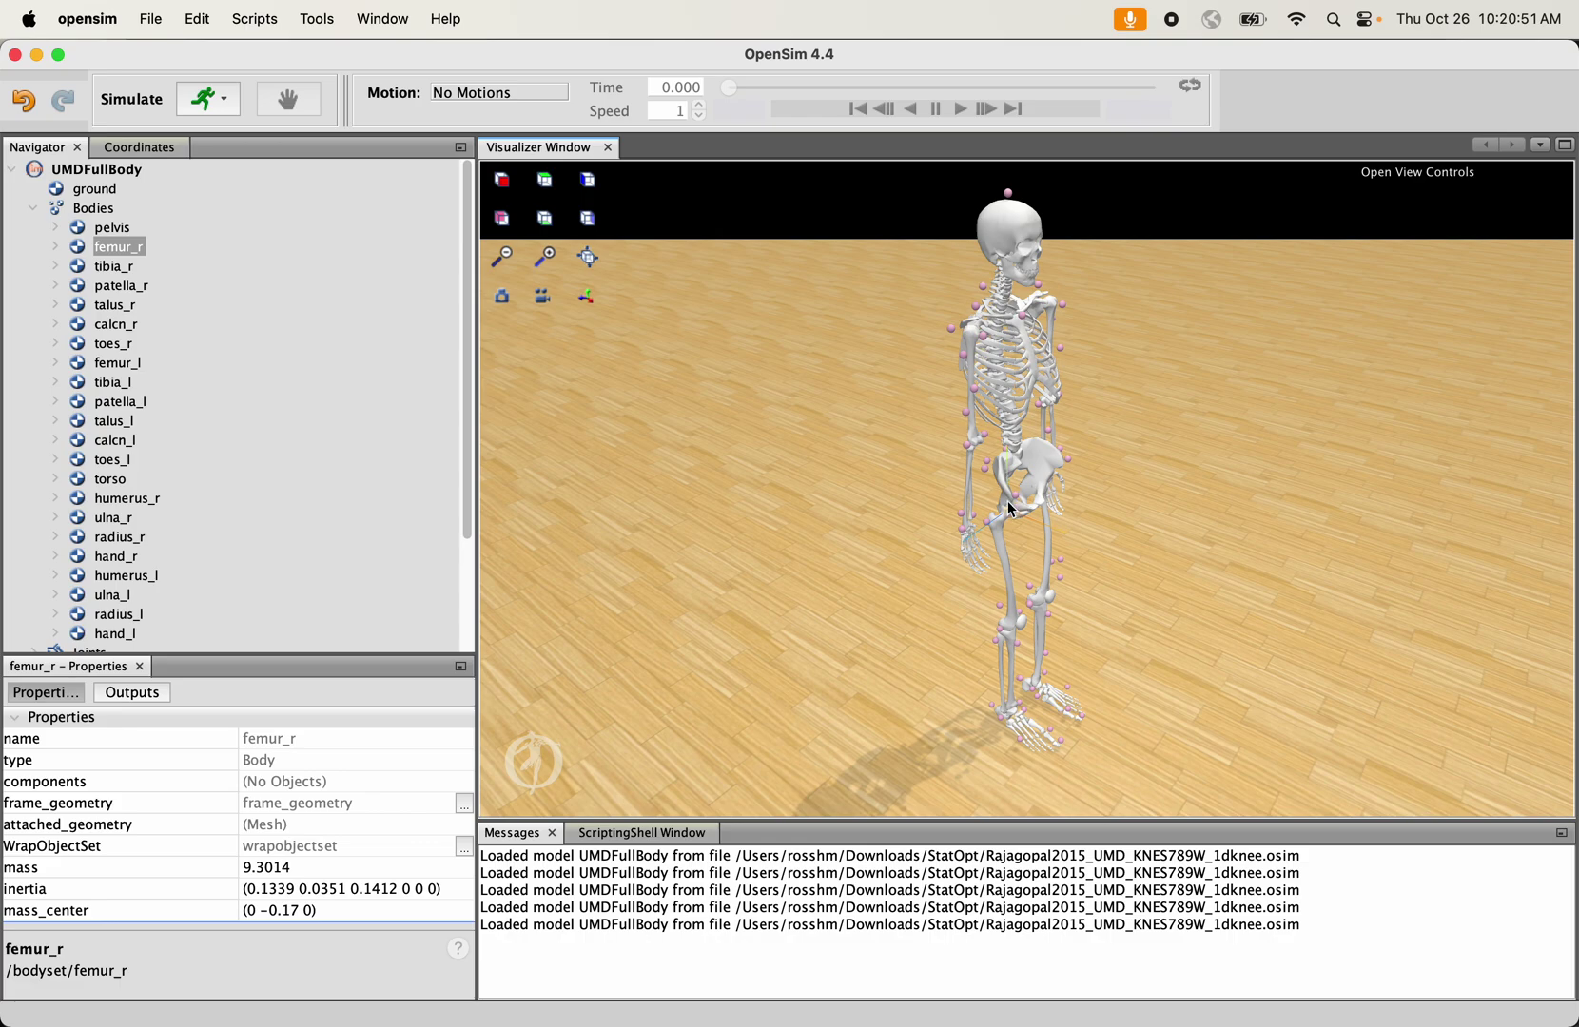
mouse_move(1014, 533)
mouse_down()
mouse_move(953, 538)
mouse_move(915, 505)
mouse_move(1015, 503)
mouse_move(1001, 523)
mouse_move(1016, 509)
mouse_up()
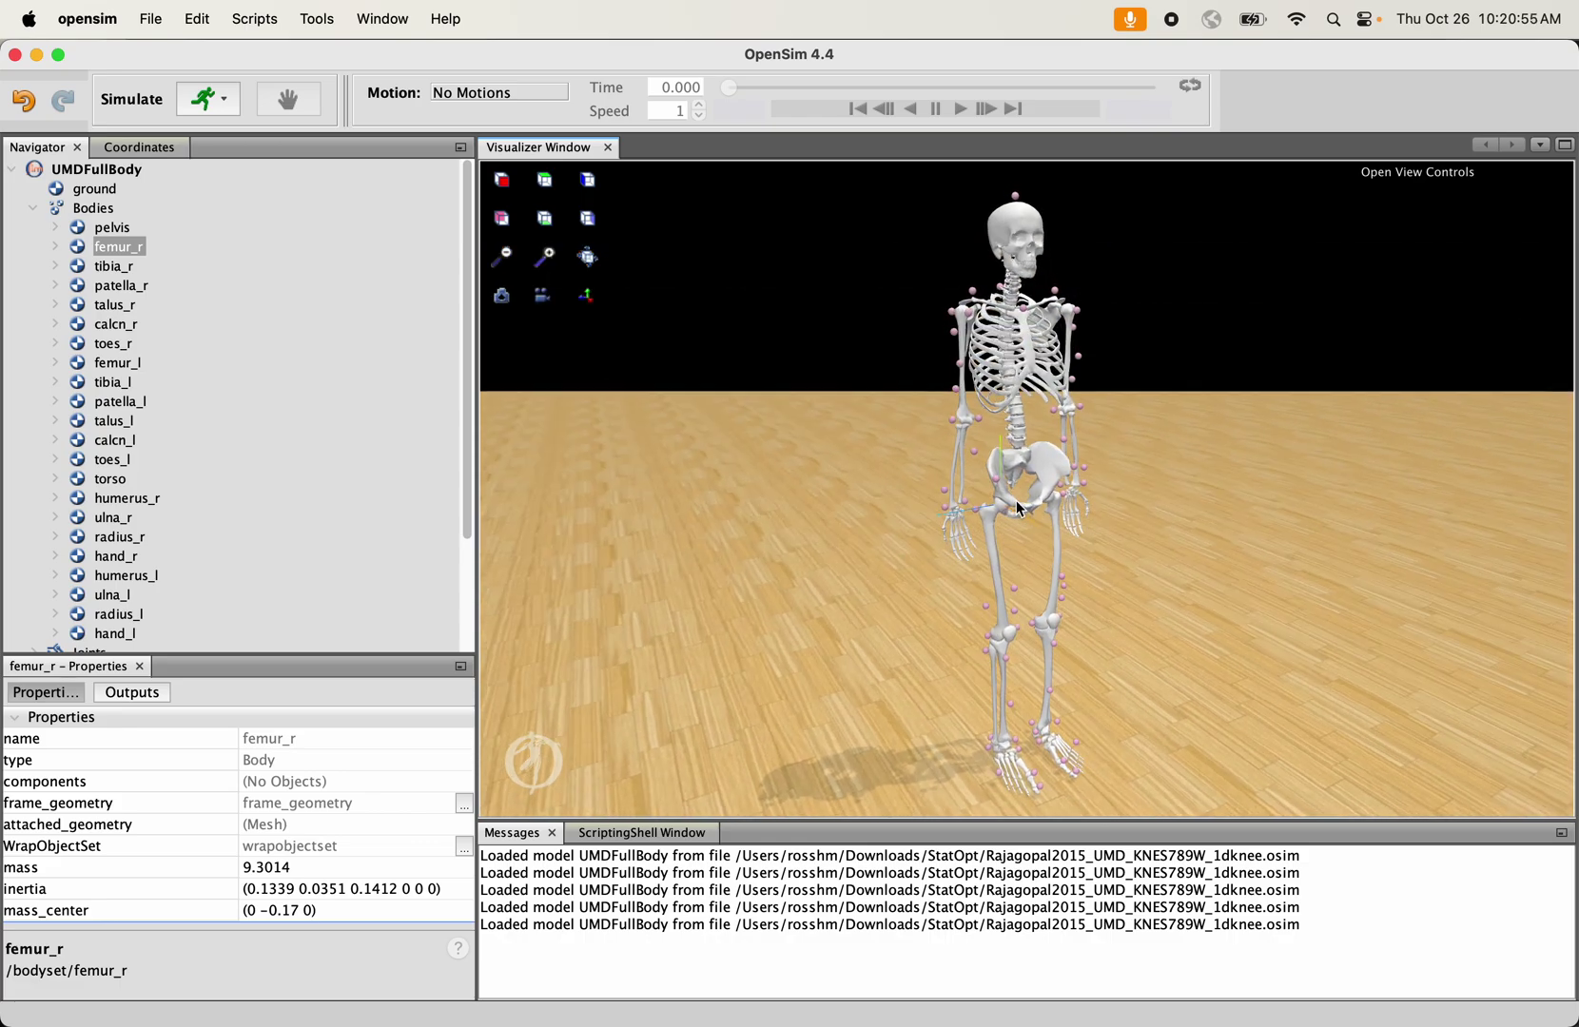